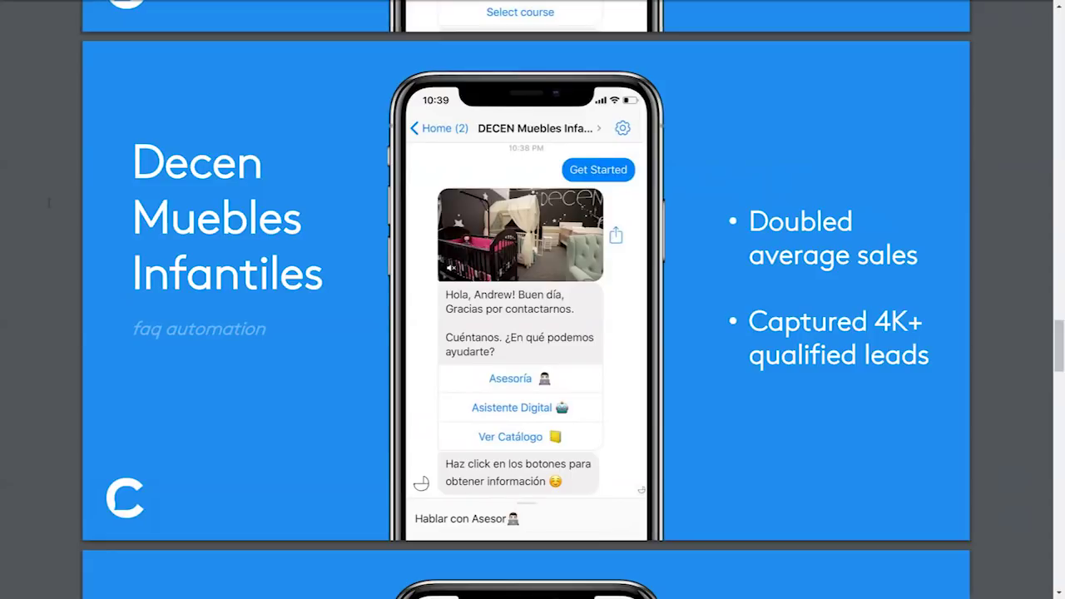
- Scroll the PDF past the LEGO case study to the Build Process slide (page 10), then leave full screen
{"action": "scroll", "coordinate": [532, 300], "scroll_direction": "down", "scroll_amount": 5}
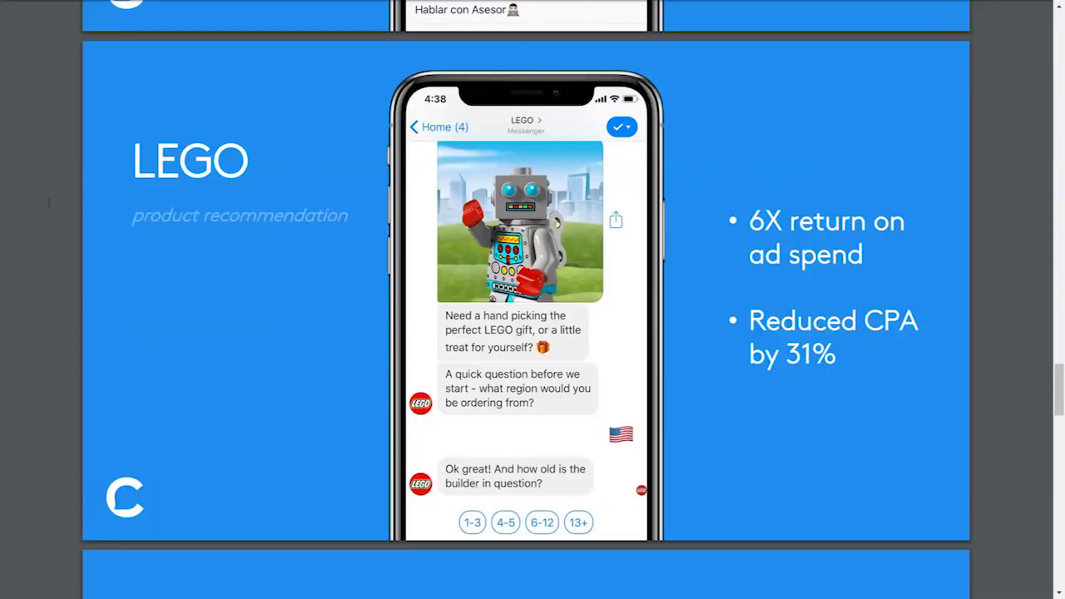
{"action": "scroll", "coordinate": [49, 202], "scroll_direction": "down", "scroll_amount": 6}
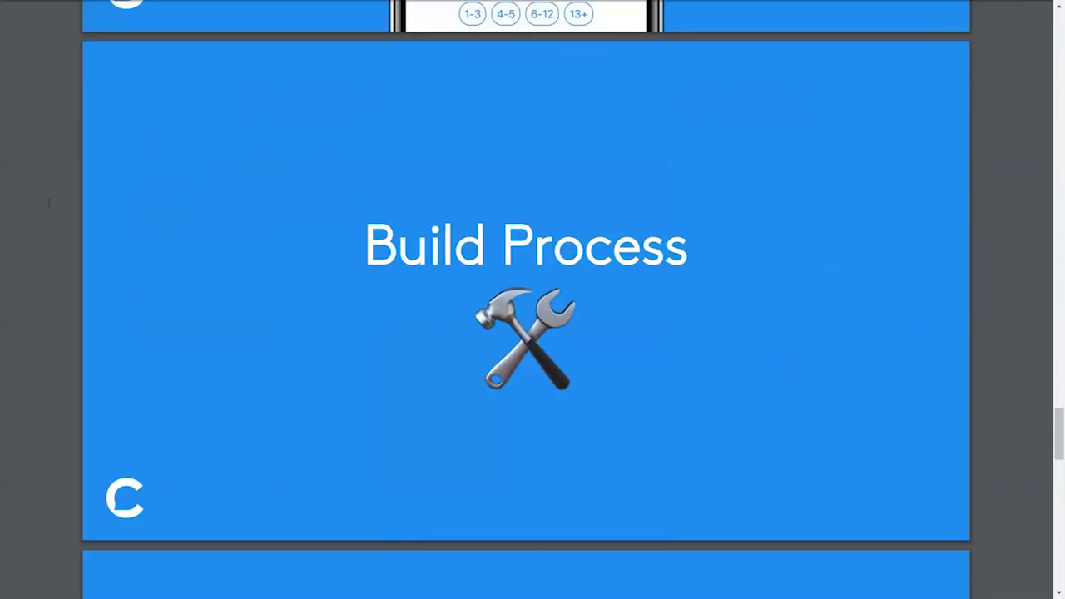
{"action": "key", "text": "F11"}
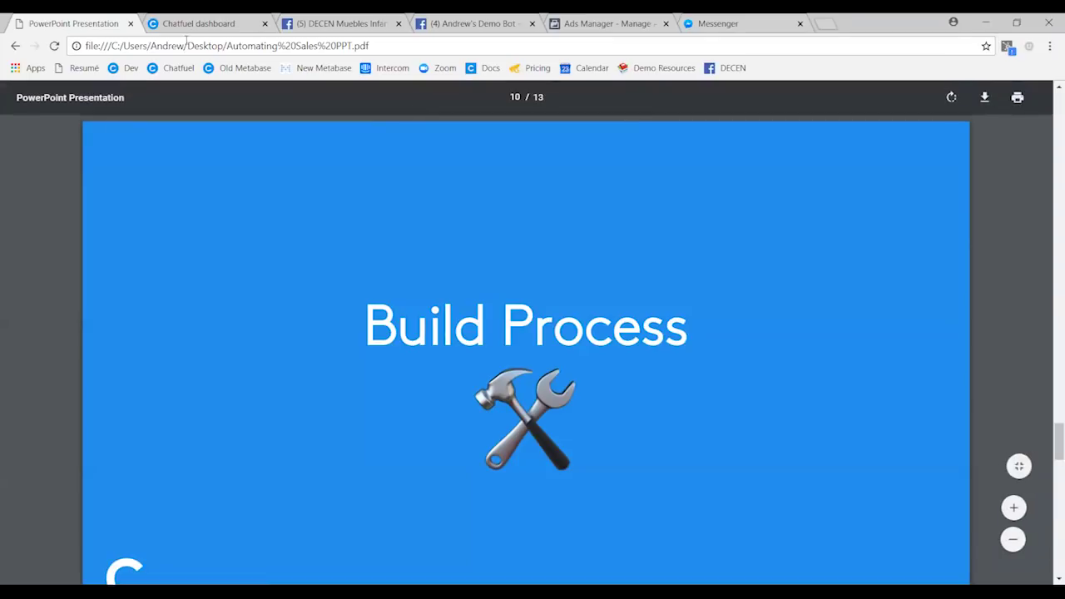
- Switch to the Chatfuel dashboard in full screen and expand the BEAUTY PLAYER group
{"action": "left_click", "coordinate": [206, 23]}
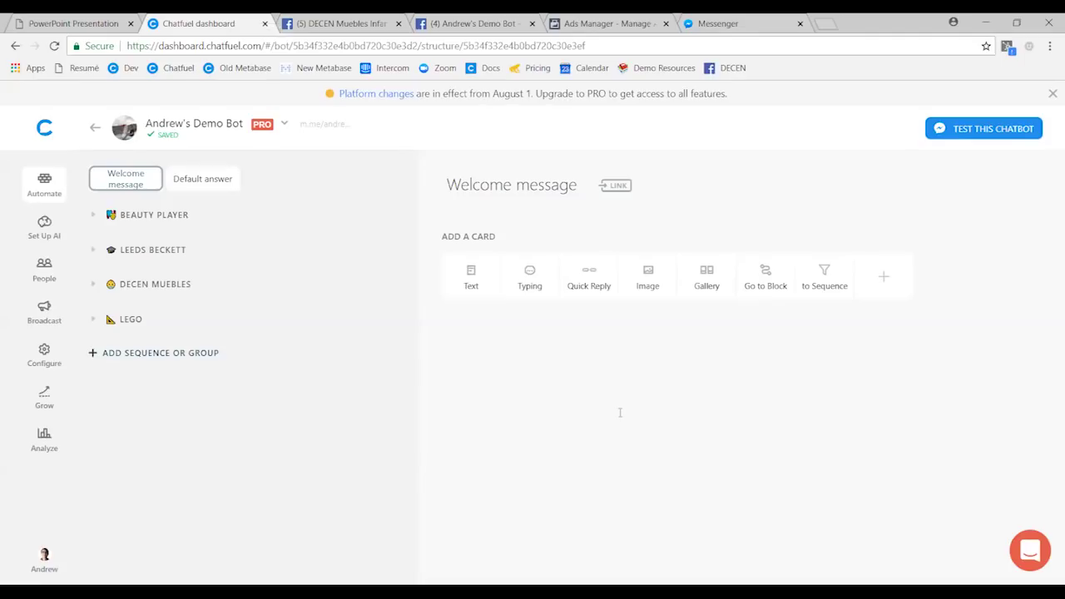
{"action": "key", "text": "F11"}
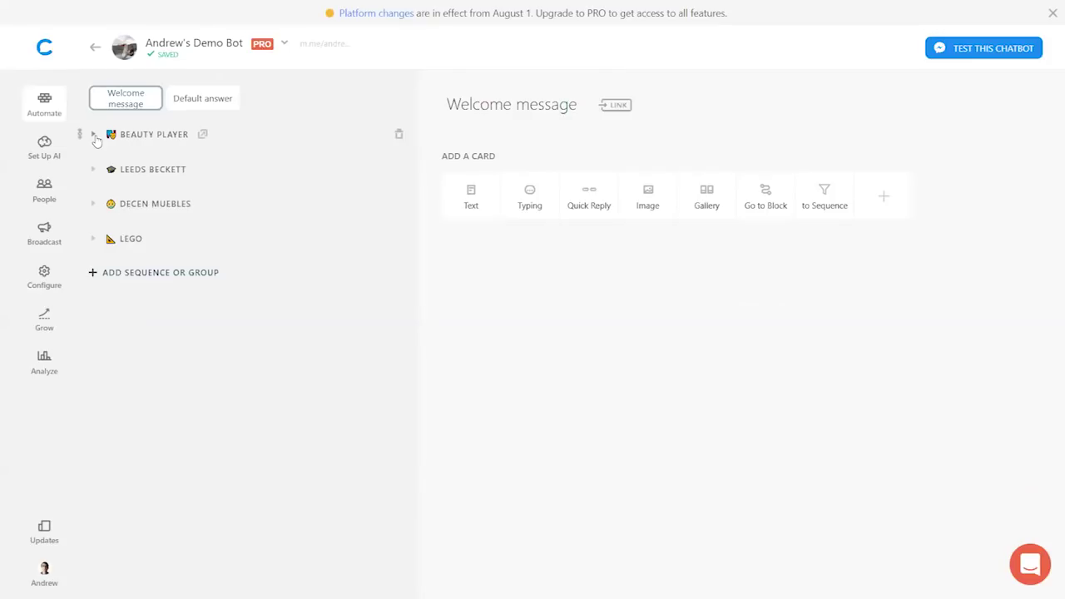
{"action": "left_click", "coordinate": [95, 137]}
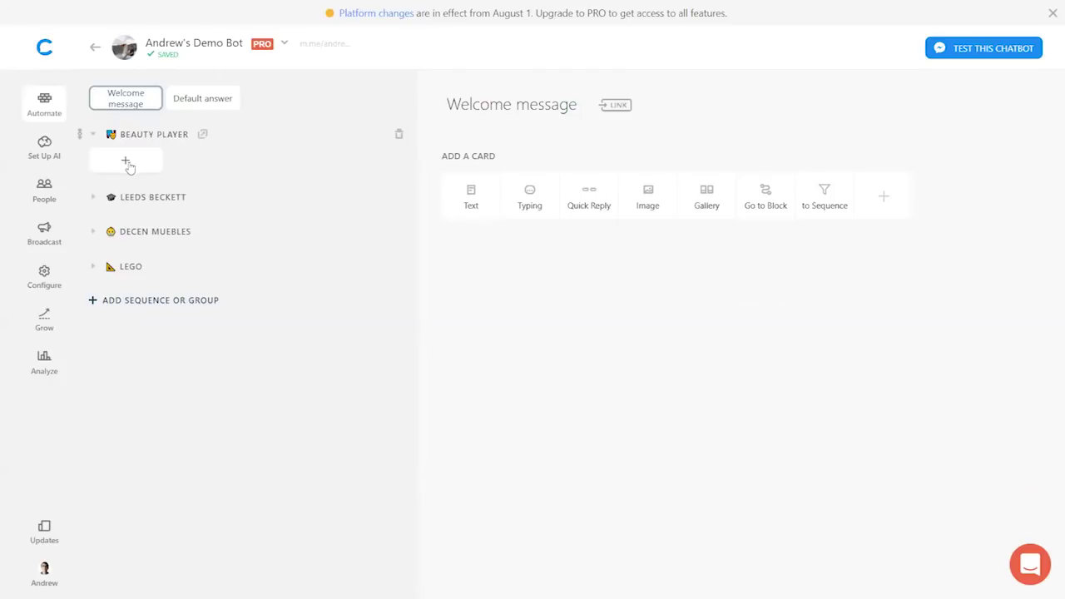
- Create a new block under BEAUTY PLAYER titled 'Start Here'
{"action": "left_click", "coordinate": [126, 162]}
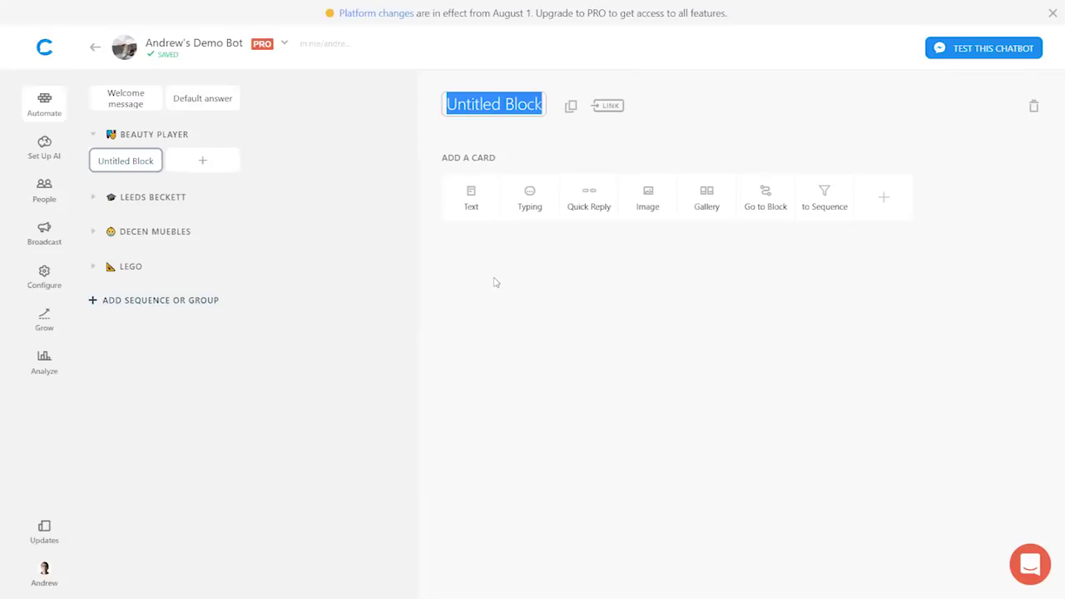
{"action": "type", "text": "Start Here"}
{"action": "key", "text": "Return"}
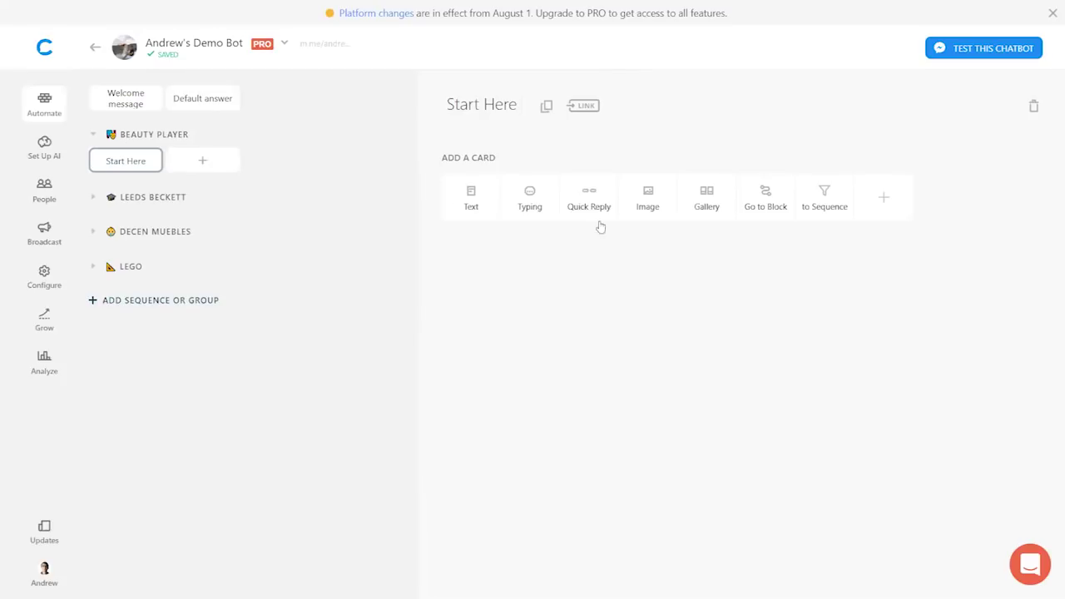
- Add a text card reading 'Please describe your skin condition using the buttons below...' to Start Here
{"action": "left_click", "coordinate": [457, 197]}
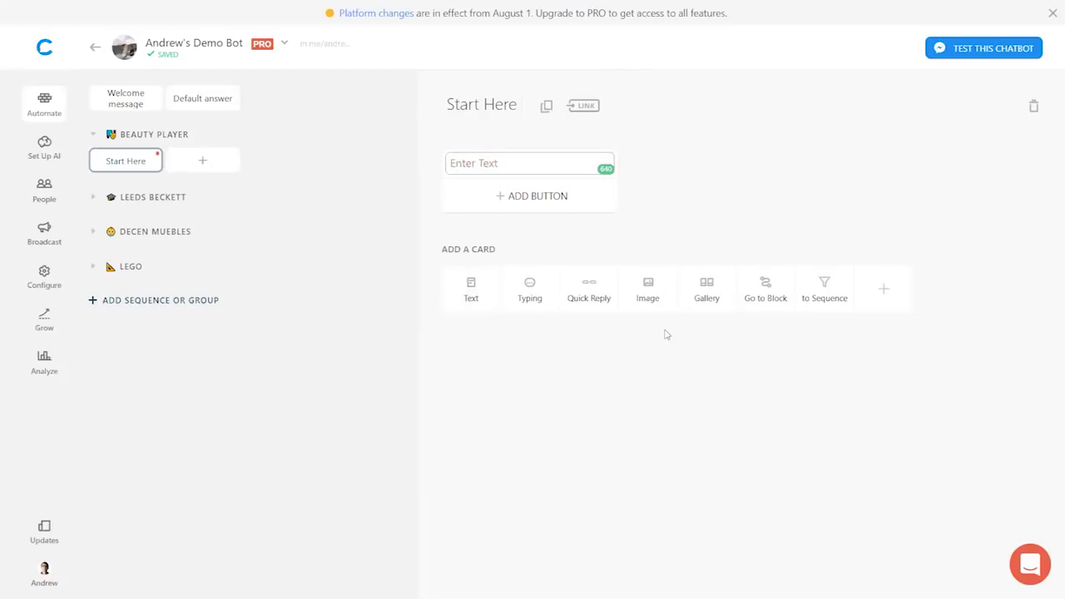
{"action": "type", "text": "W"}
{"action": "key", "text": "BackSpace"}
{"action": "type", "text": "Please describe your skin"}
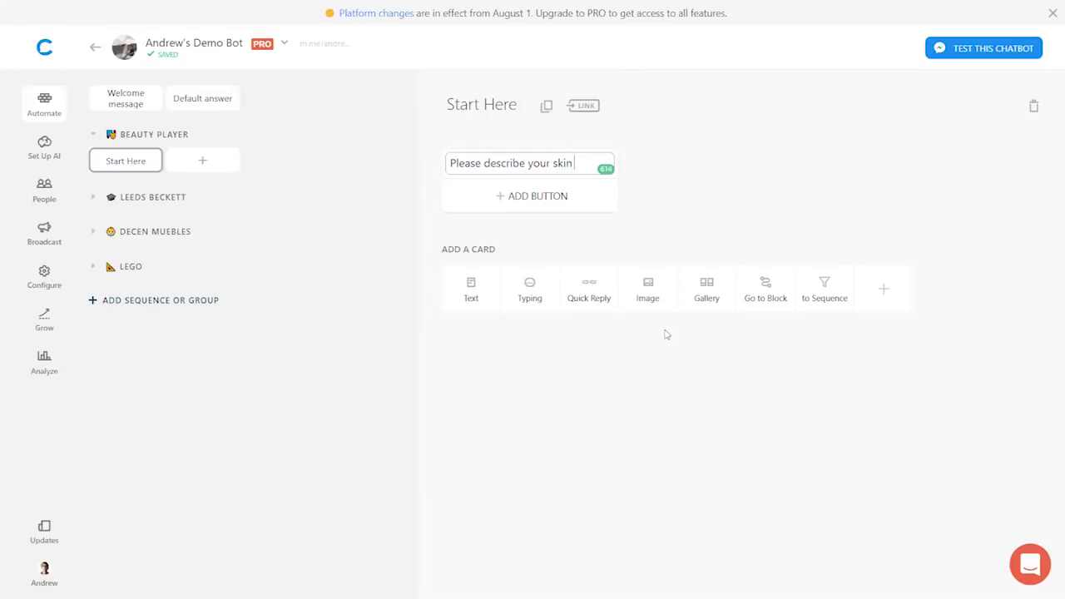
{"action": "type", "text": " condition using the"}
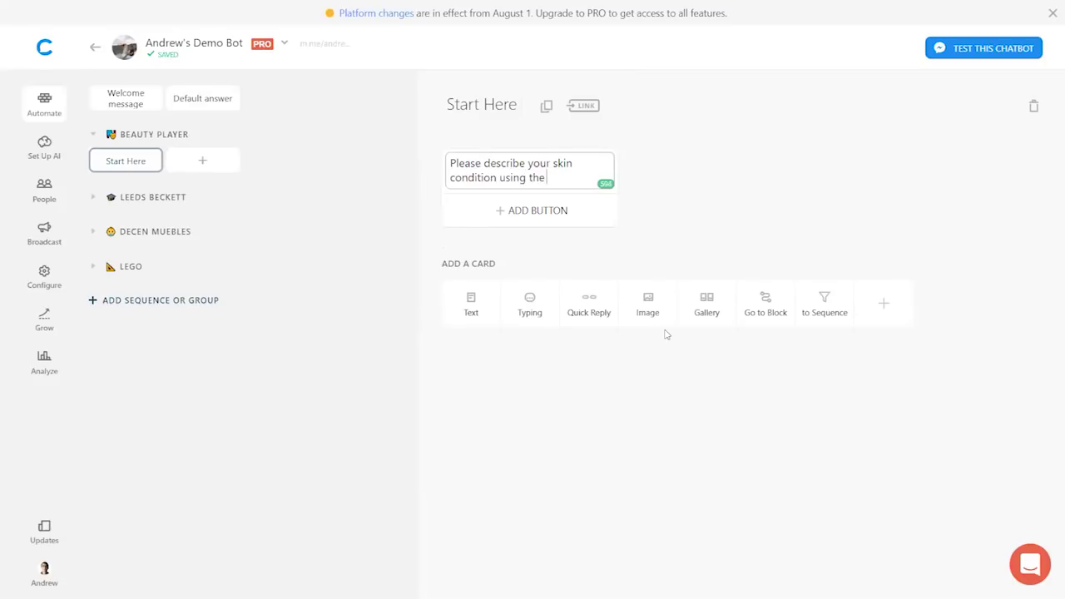
{"action": "type", "text": " buttons below..."}
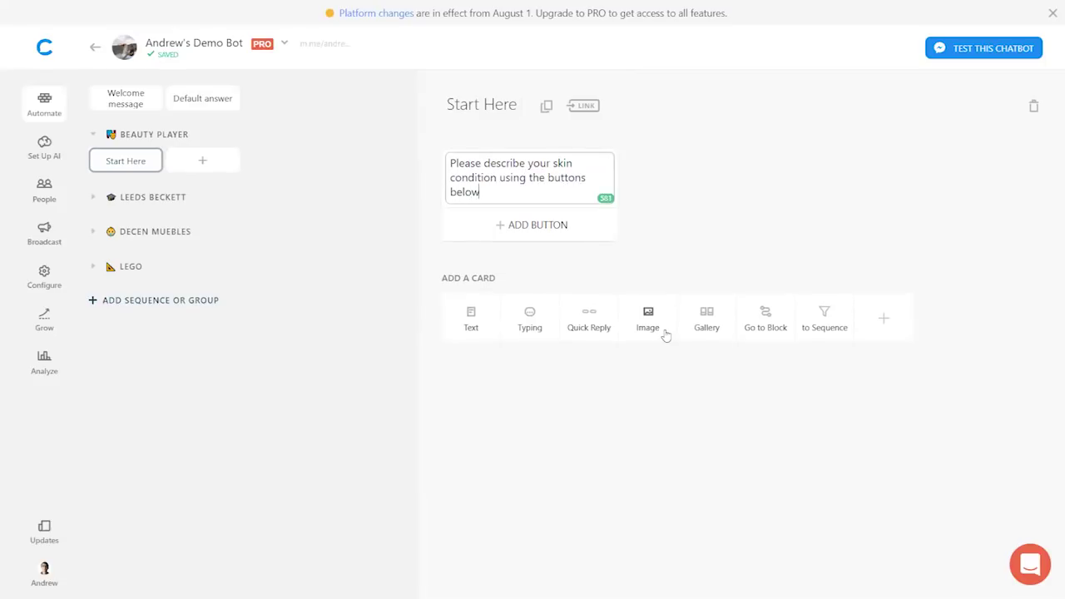
{"action": "left_click", "coordinate": [734, 256]}
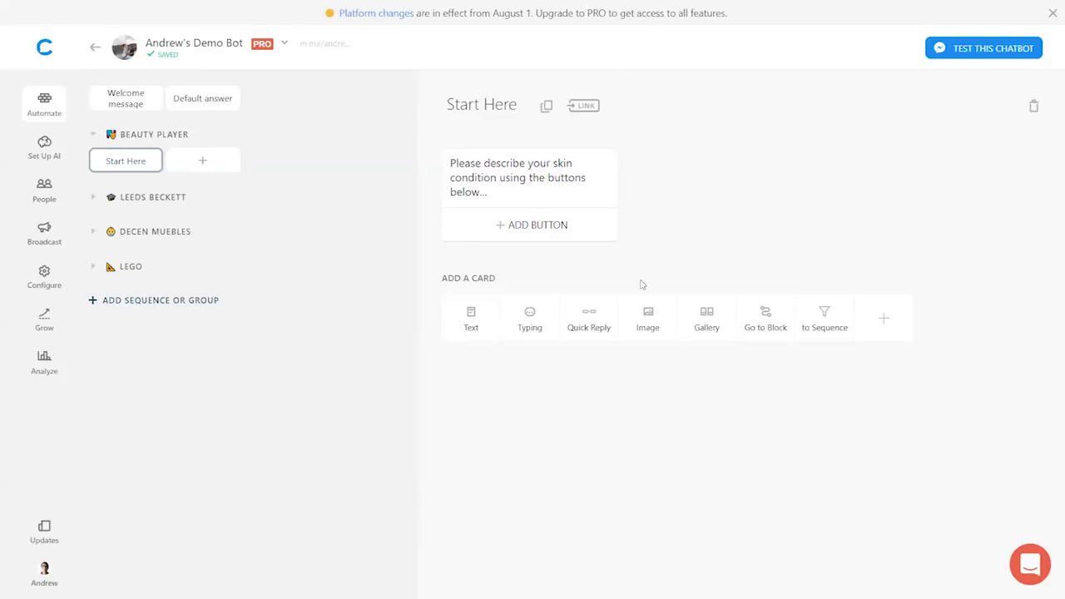
{"action": "left_click", "coordinate": [590, 331]}
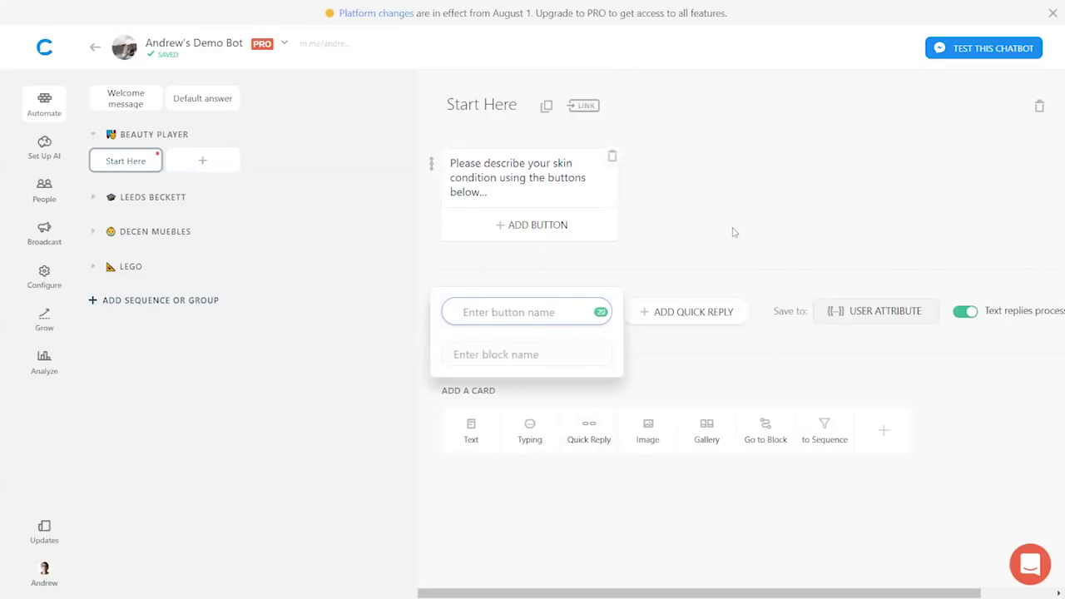
- Add 'Dry' and 'Oily' quick replies under the skin-condition text card
{"action": "type", "text": "D"}
{"action": "key", "text": "BackSpace"}
{"action": "type", "text": "Dry"}
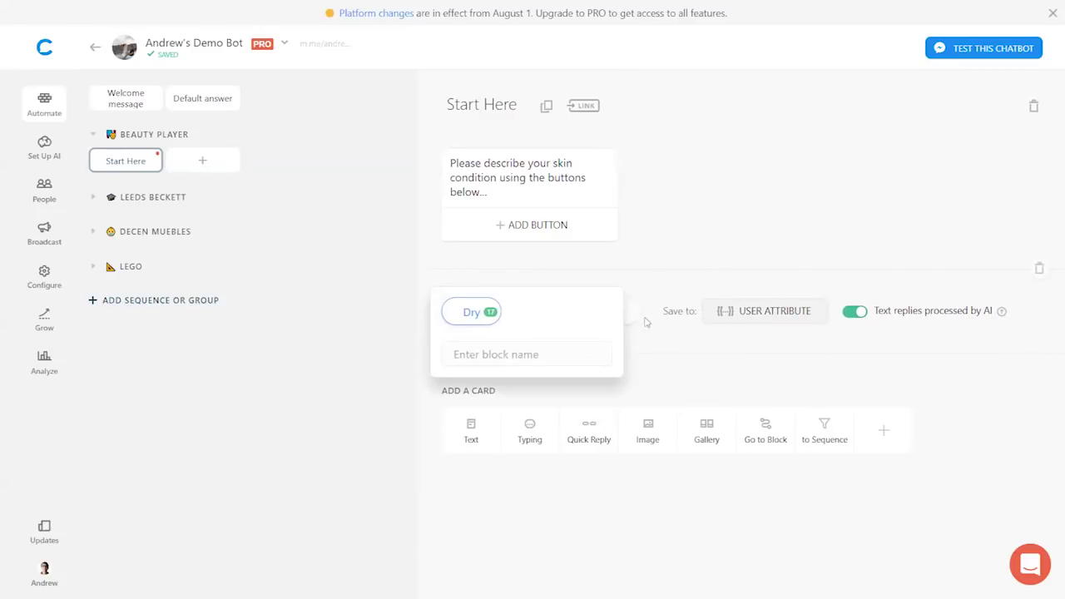
{"action": "key", "text": "Return"}
{"action": "type", "text": "Oily"}
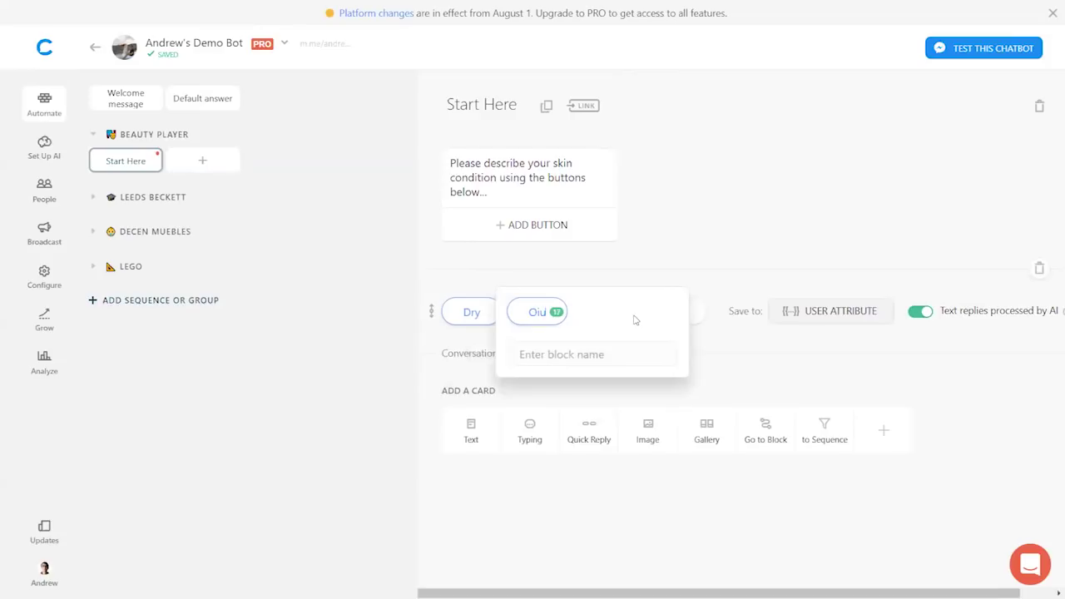
{"action": "left_click", "coordinate": [807, 203]}
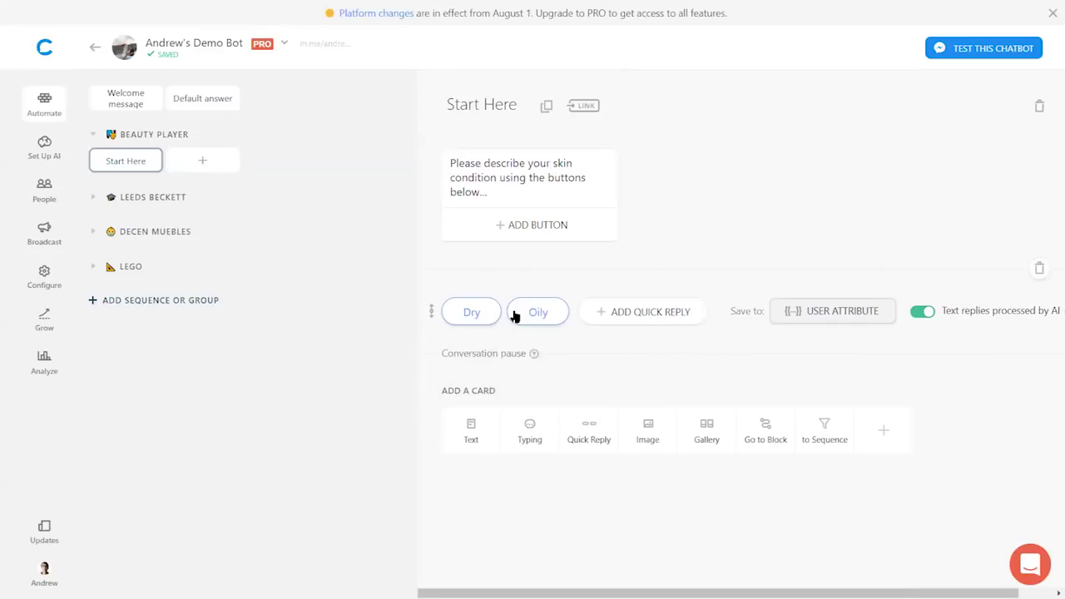
{"action": "left_click", "coordinate": [839, 319]}
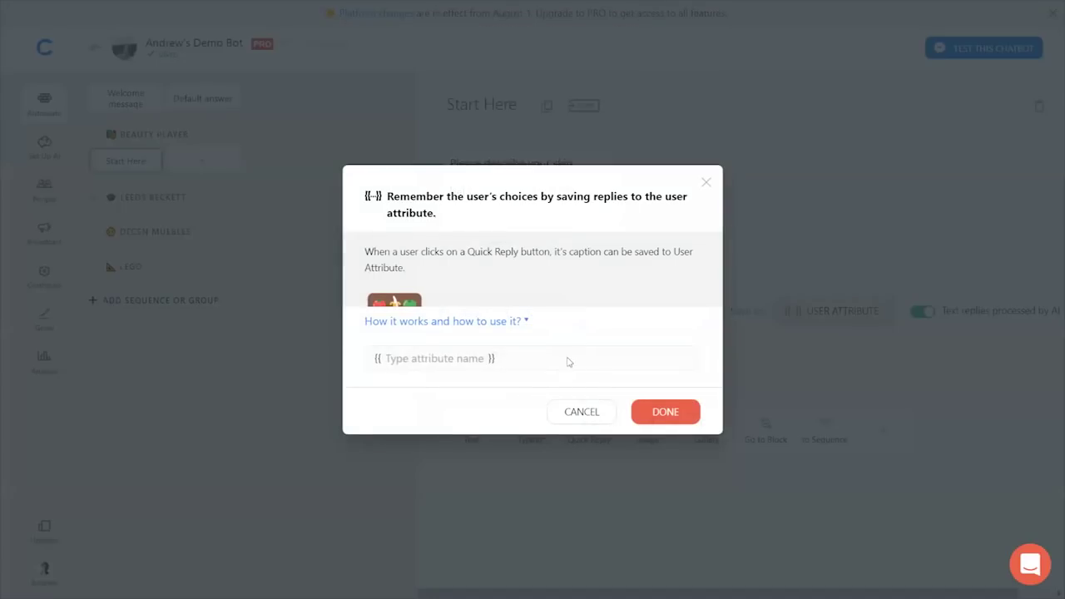
- Save the Dry/Oily quick-reply answer to the 'skin condition' user attribute
{"action": "left_click", "coordinate": [491, 359]}
{"action": "type", "text": "skin condi"}
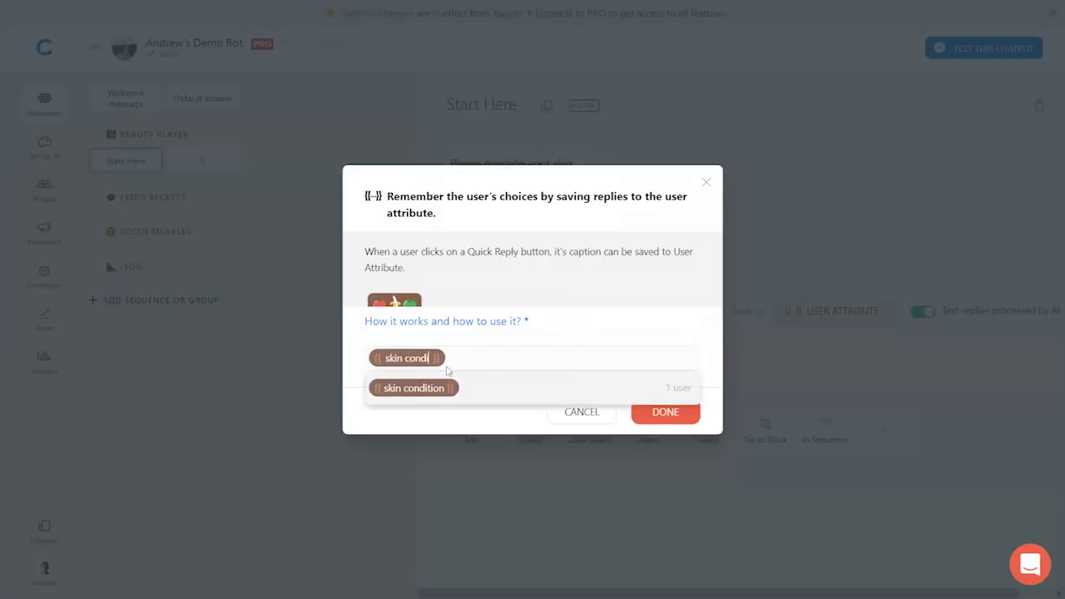
{"action": "left_click", "coordinate": [446, 383]}
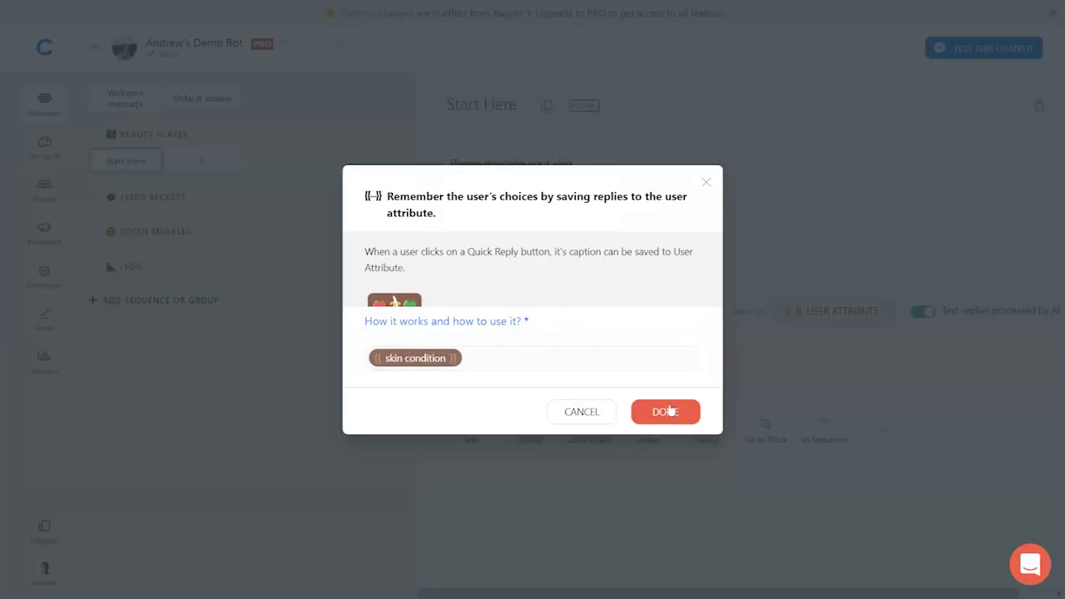
{"action": "left_click", "coordinate": [665, 413]}
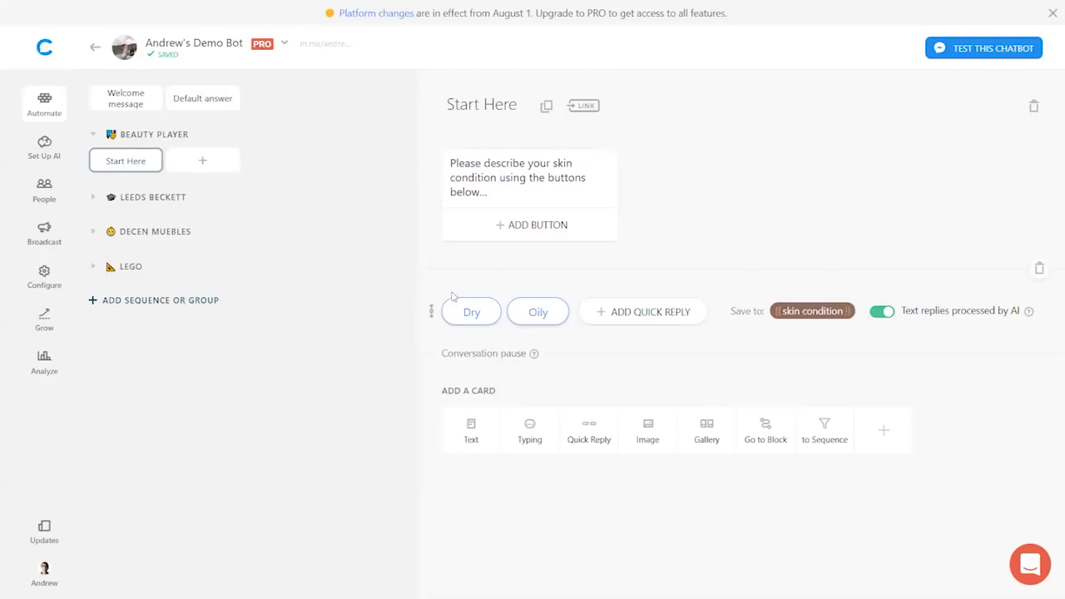
- Link the Dry reply to a new 'Moisturizing Face Mask' block
{"action": "left_click", "coordinate": [464, 312]}
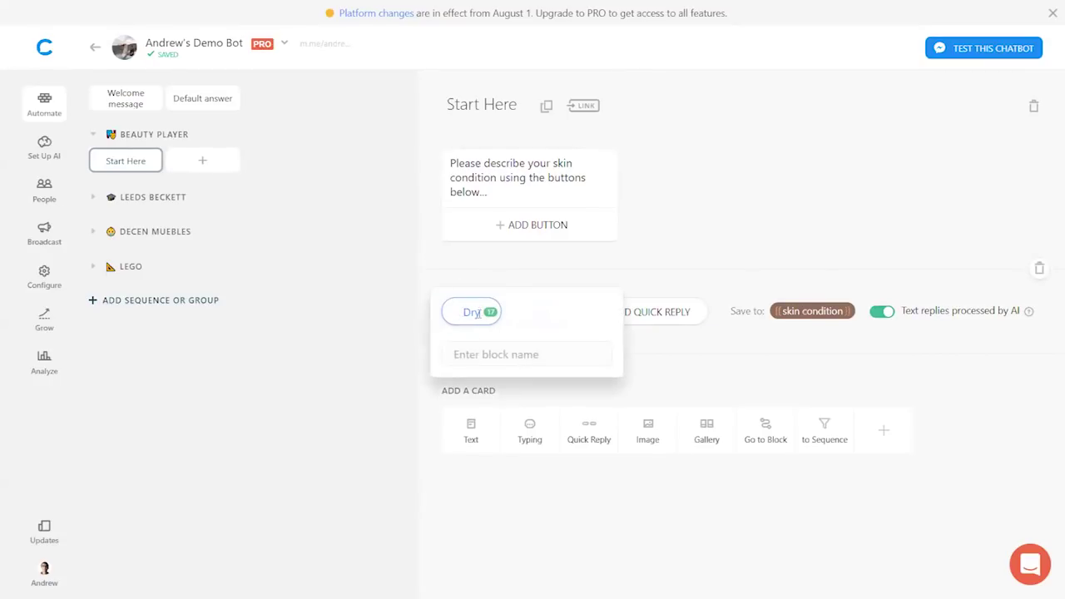
{"action": "left_click", "coordinate": [474, 351]}
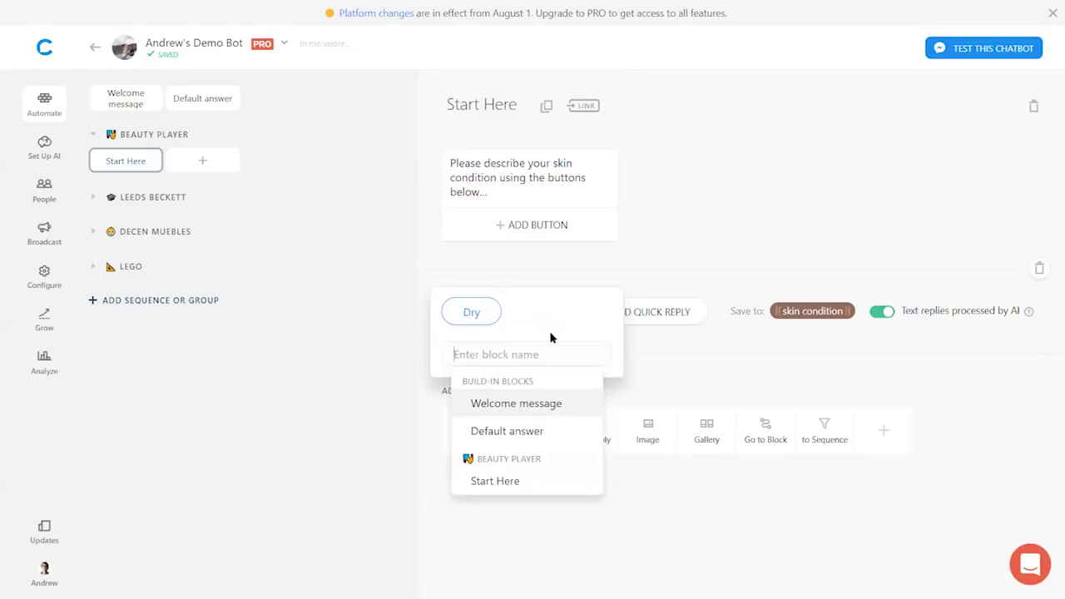
{"action": "type", "text": "Moisturizing Face Mask"}
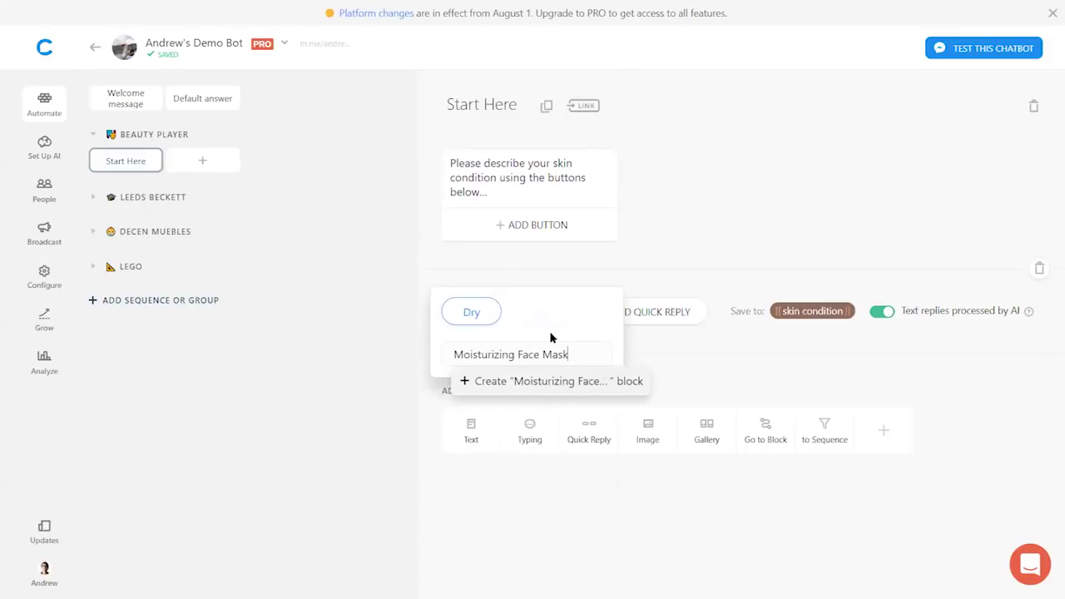
{"action": "left_click", "coordinate": [511, 382]}
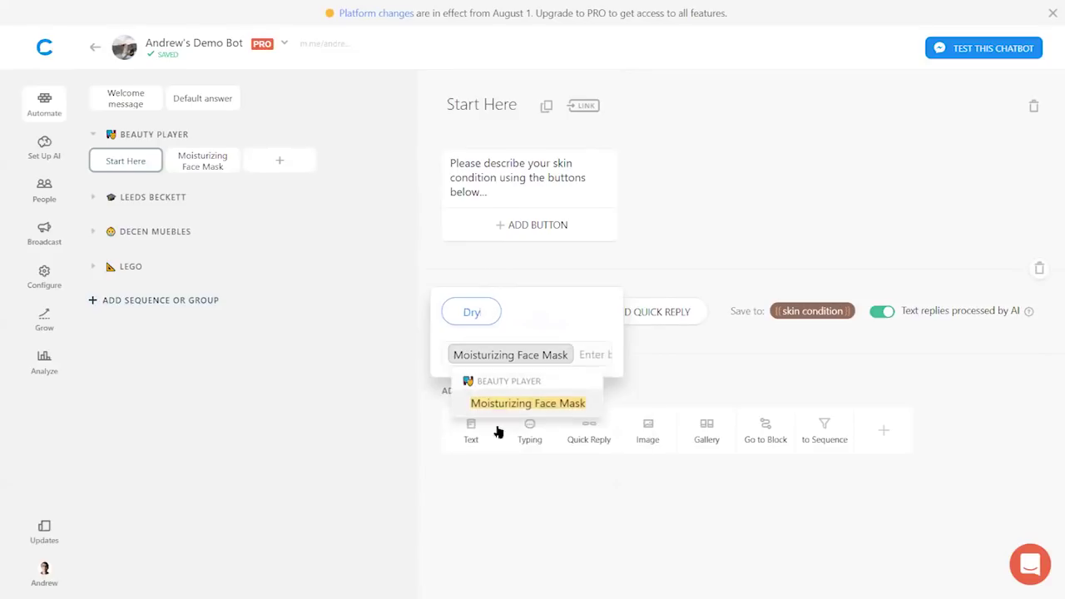
{"action": "left_click", "coordinate": [714, 247]}
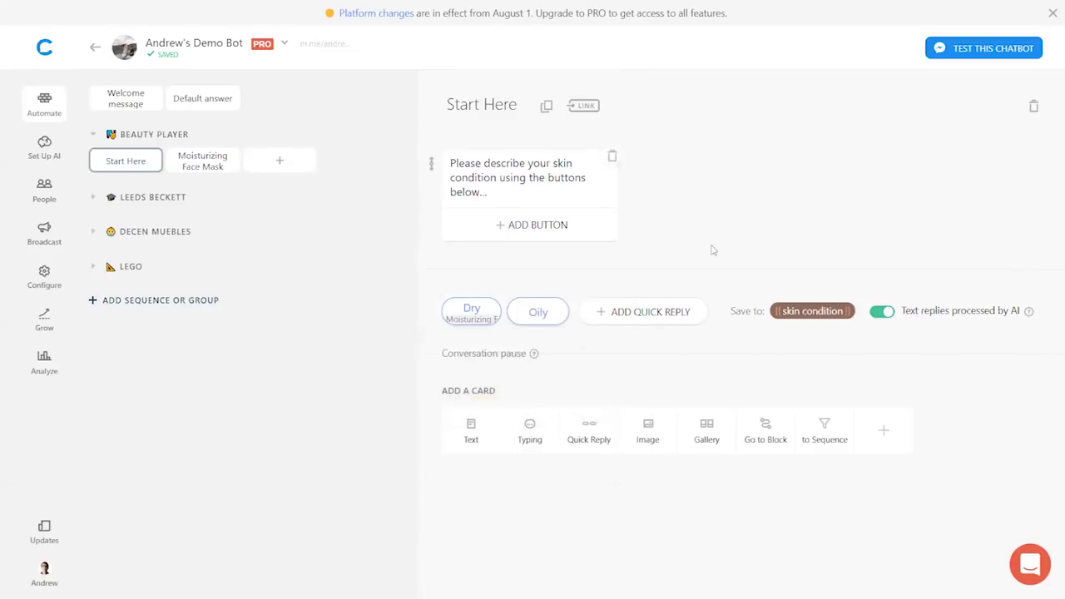
- Link Oily to a new 'Oil-Extracting Face Mask' block; open Moisturizing Face Mask and move it first
{"action": "left_click", "coordinate": [526, 320]}
{"action": "left_click", "coordinate": [550, 349]}
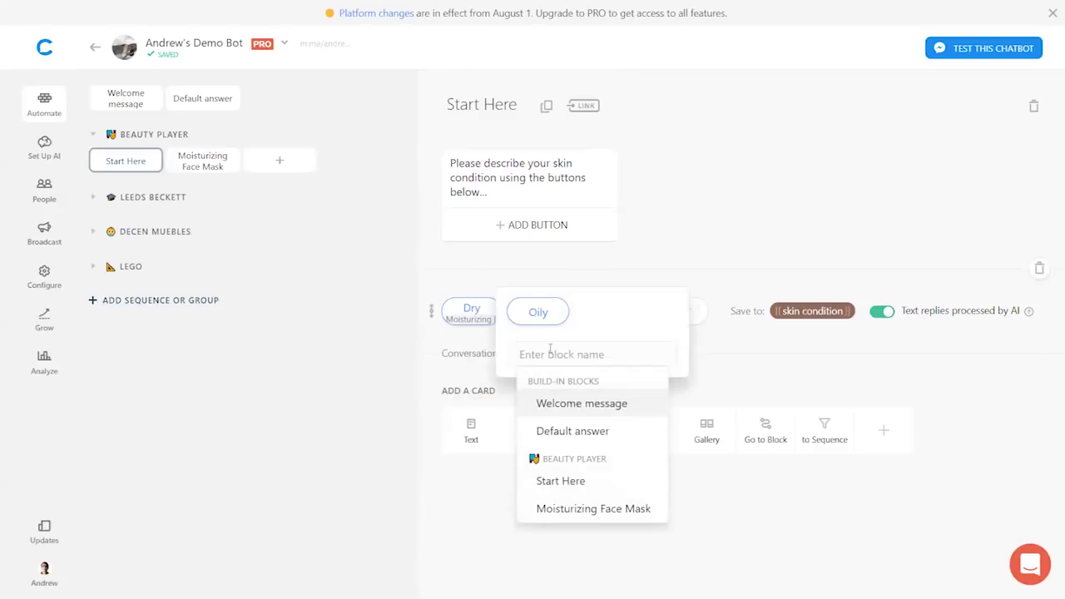
{"action": "type", "text": "Oil"}
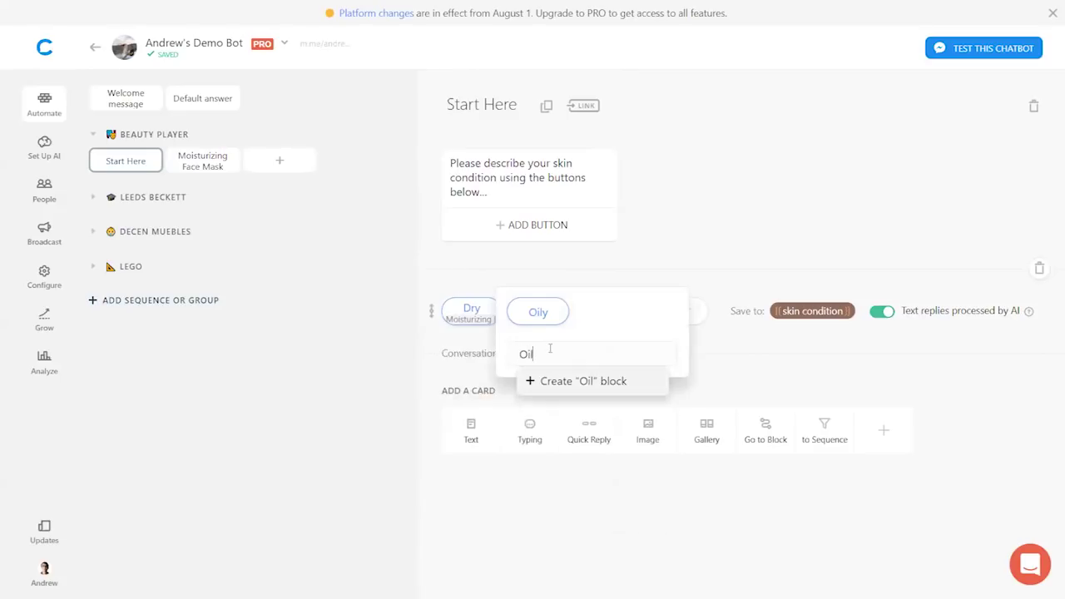
{"action": "type", "text": "-Extracting Face Mask"}
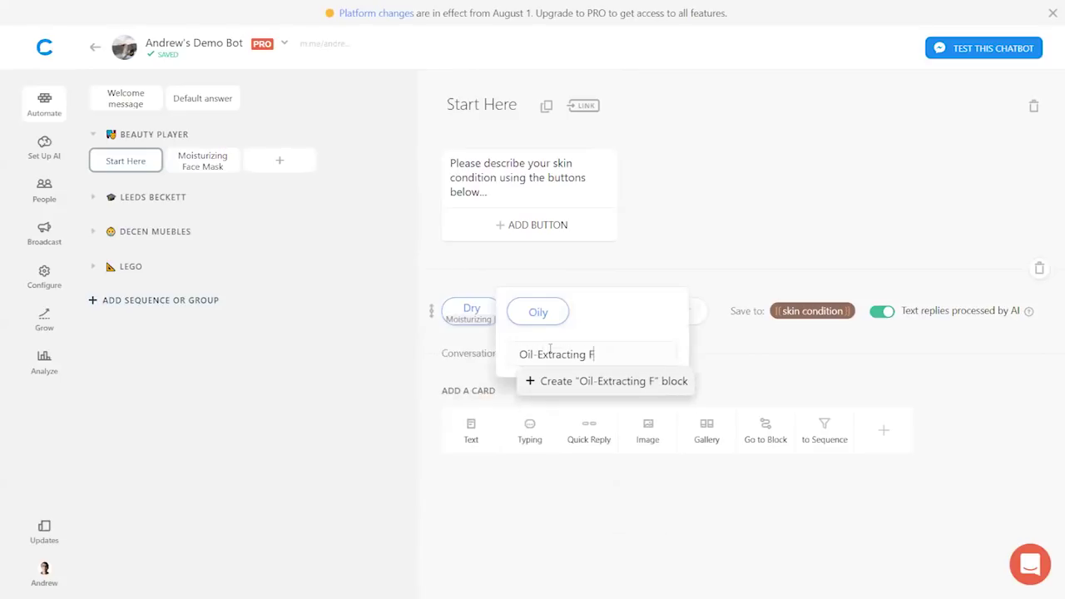
{"action": "left_click", "coordinate": [578, 384]}
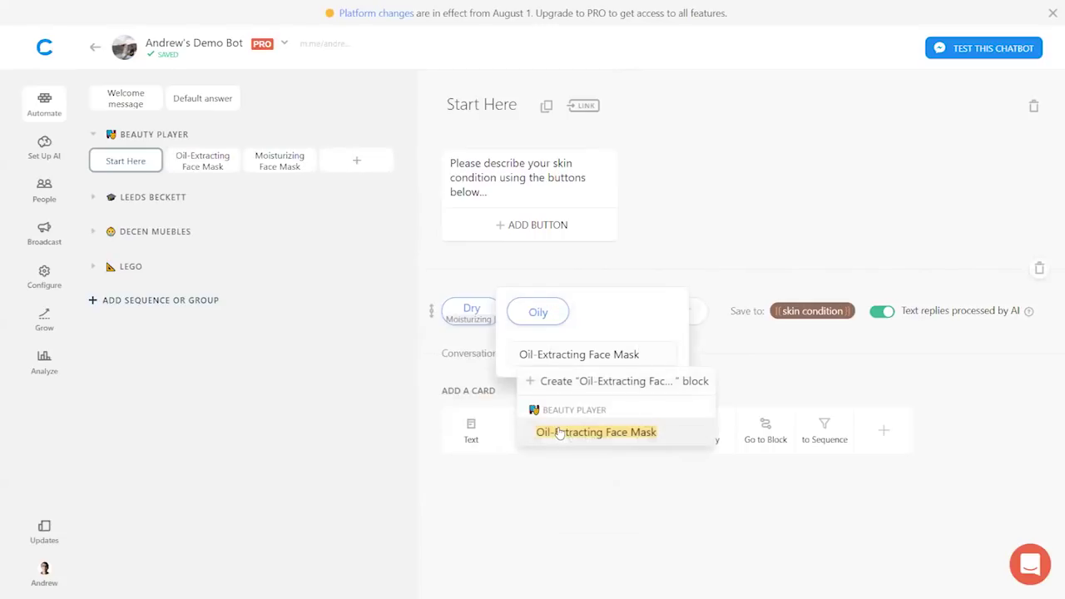
{"action": "left_click", "coordinate": [576, 434]}
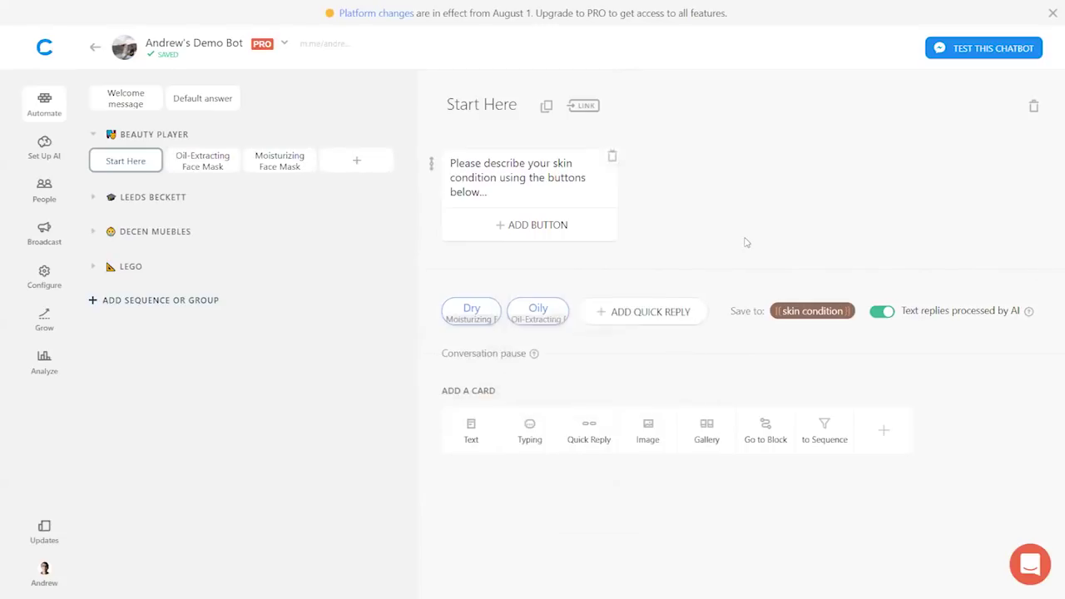
{"action": "left_click", "coordinate": [257, 162]}
{"action": "left_click_drag", "start_coordinate": [283, 165], "coordinate": [194, 163]}
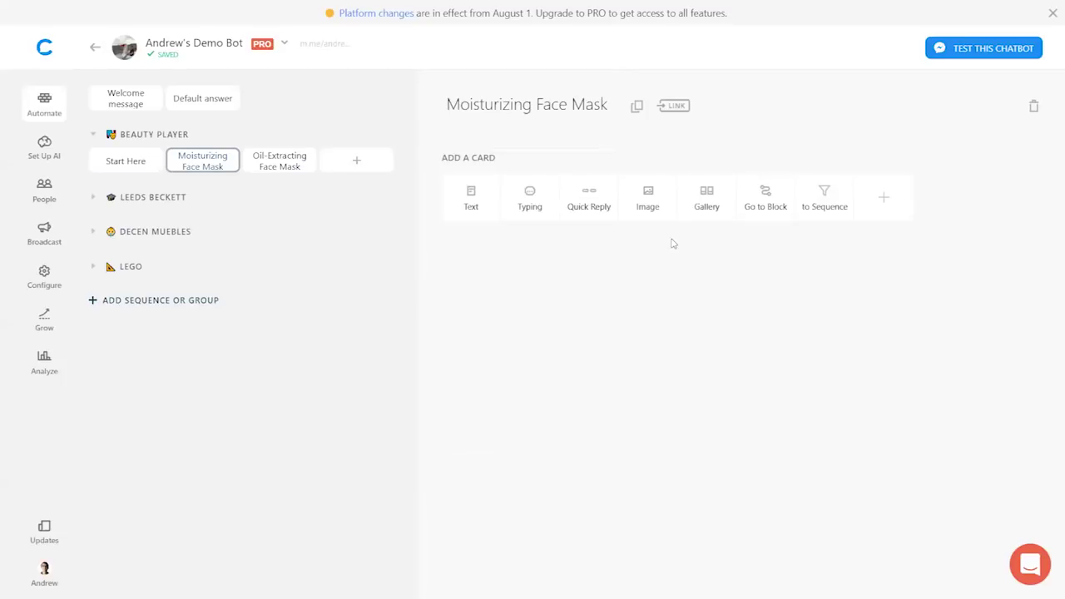
- Add a gallery card to Moisturizing Face Mask using image bp1 from the Automating Sales folder
{"action": "left_click", "coordinate": [707, 200]}
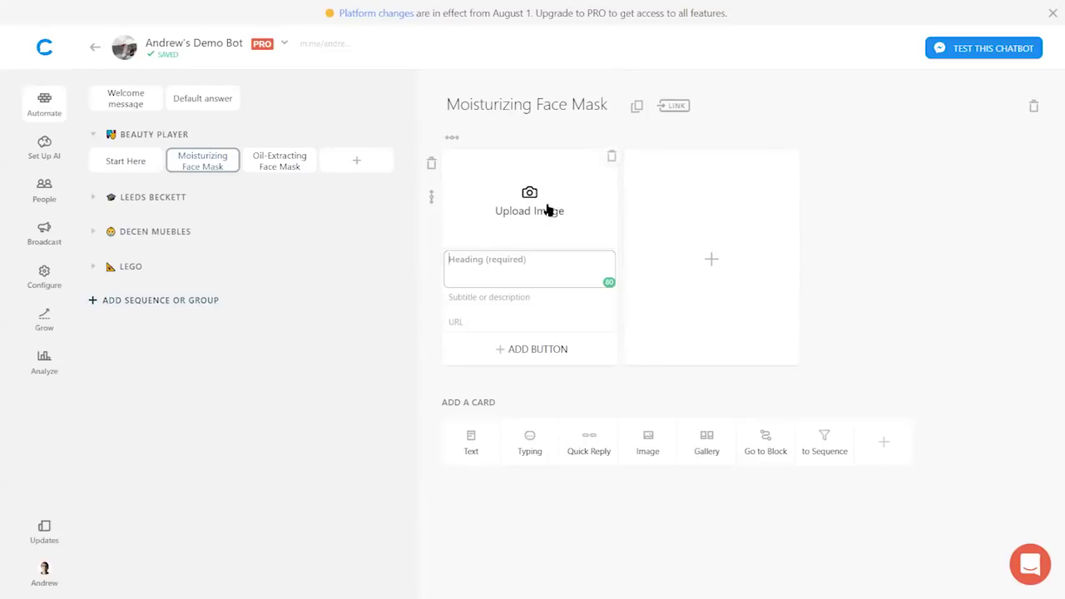
{"action": "left_click", "coordinate": [507, 213]}
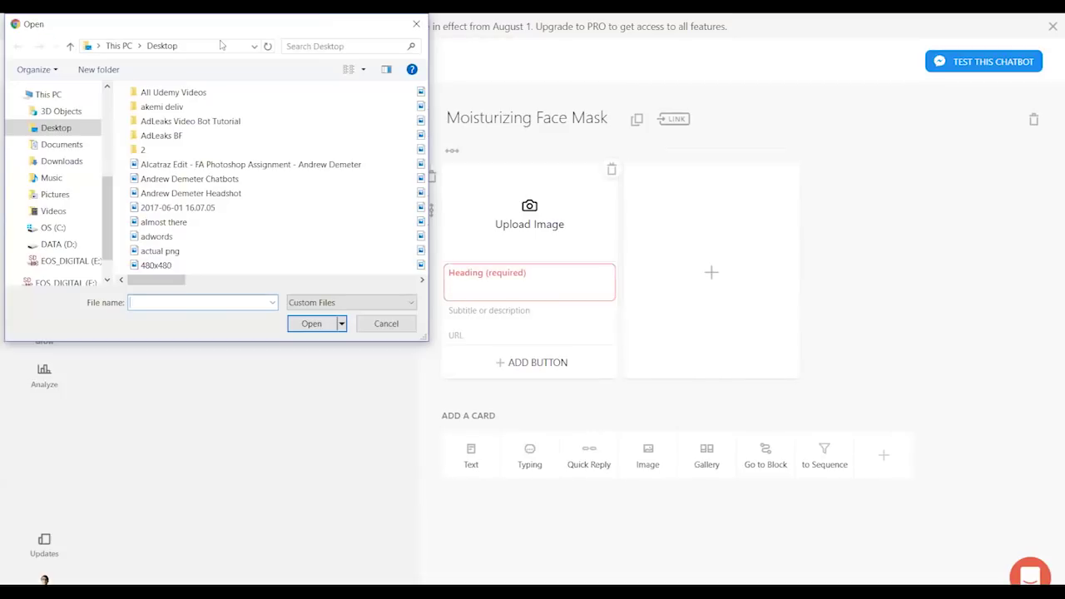
{"action": "left_click", "coordinate": [308, 34]}
{"action": "type", "text": "sales"}
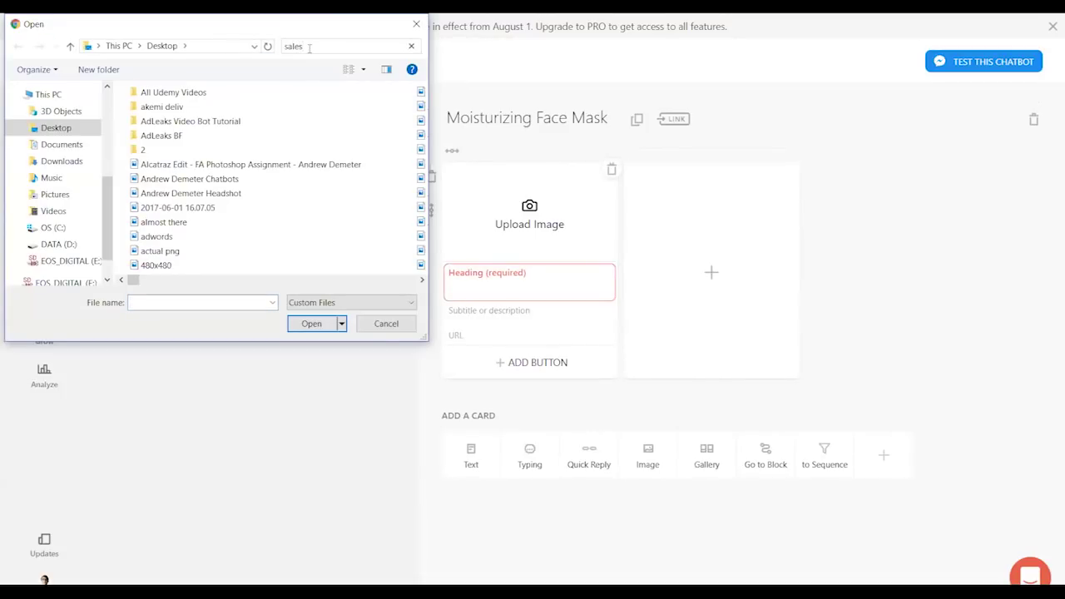
{"action": "key", "text": "ctrl+a"}
{"action": "type", "text": "automating"}
{"action": "key", "text": "BackSpace"}
{"action": "key", "text": "BackSpace"}
{"action": "key", "text": "BackSpace"}
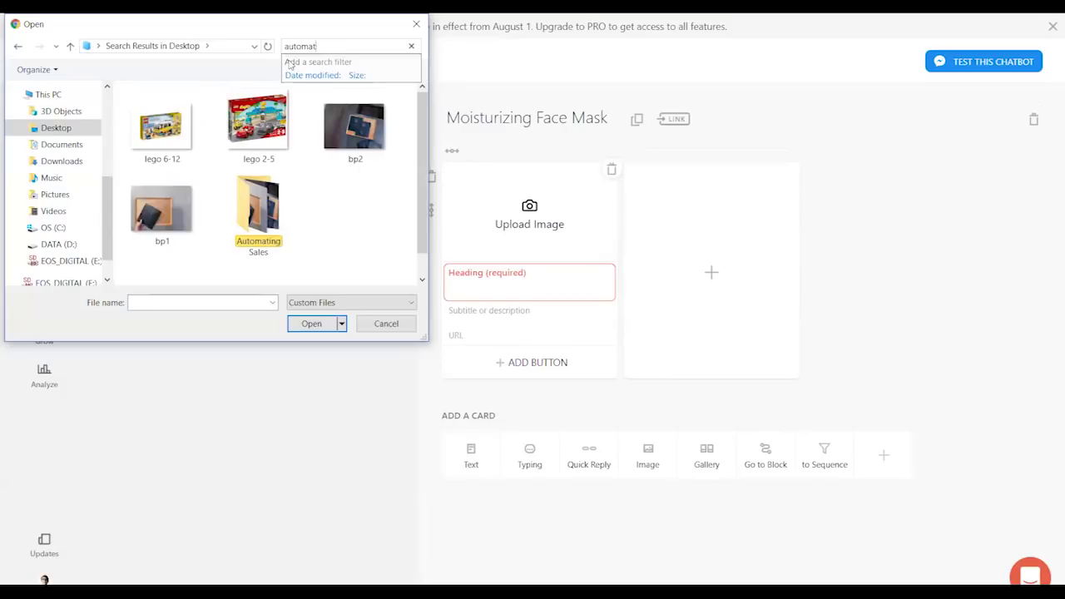
{"action": "double_click", "coordinate": [353, 237]}
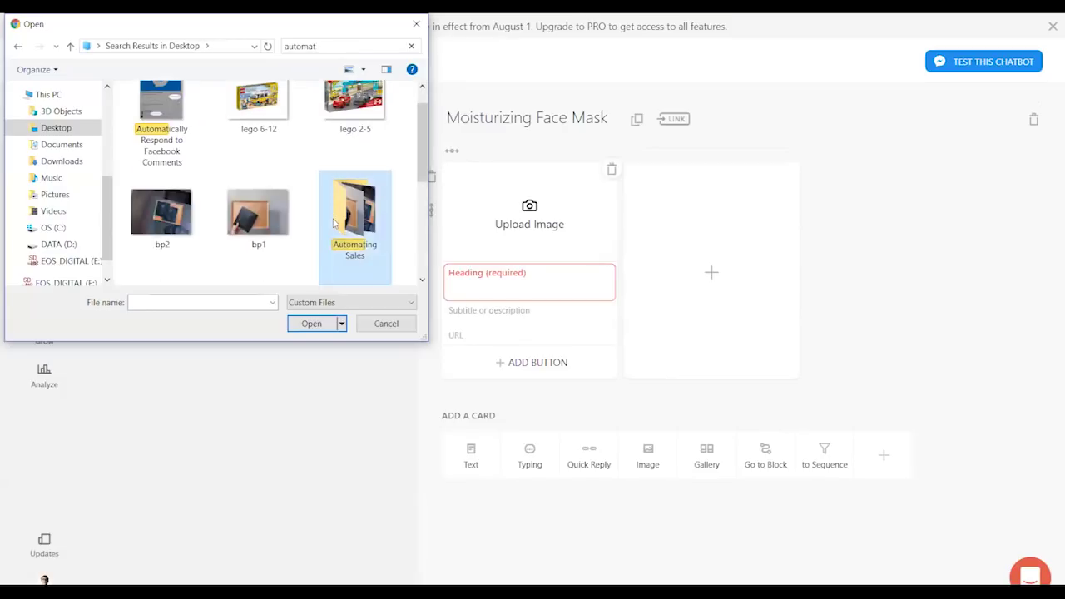
{"action": "left_click", "coordinate": [177, 139]}
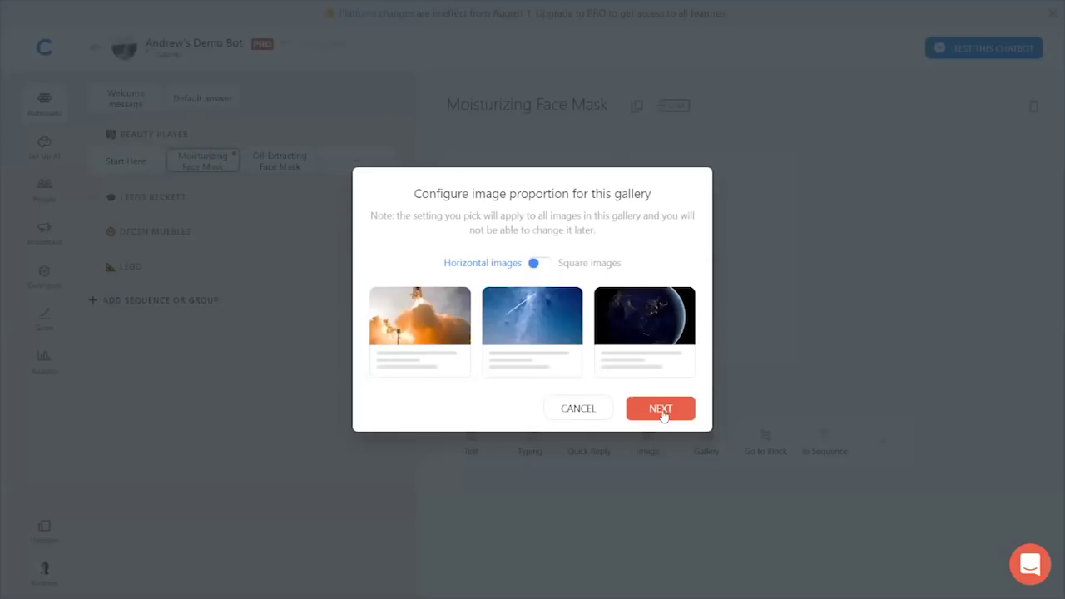
- Keep horizontal proportions and crop the face-mask photo to full width, slightly lower
{"action": "left_click", "coordinate": [663, 413]}
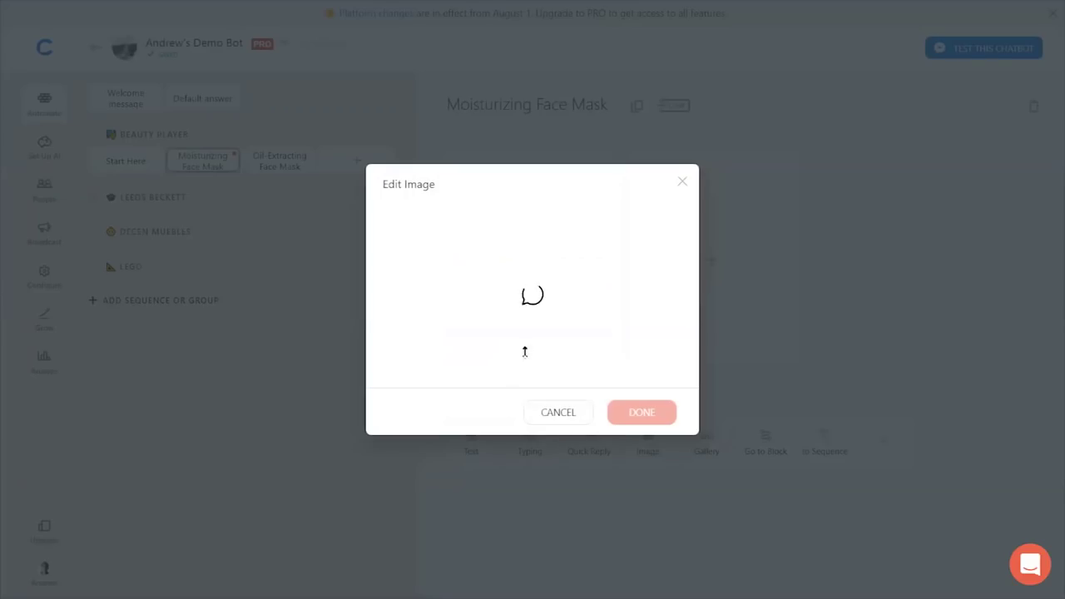
{"action": "left_click_drag", "start_coordinate": [532, 355], "coordinate": [533, 439]}
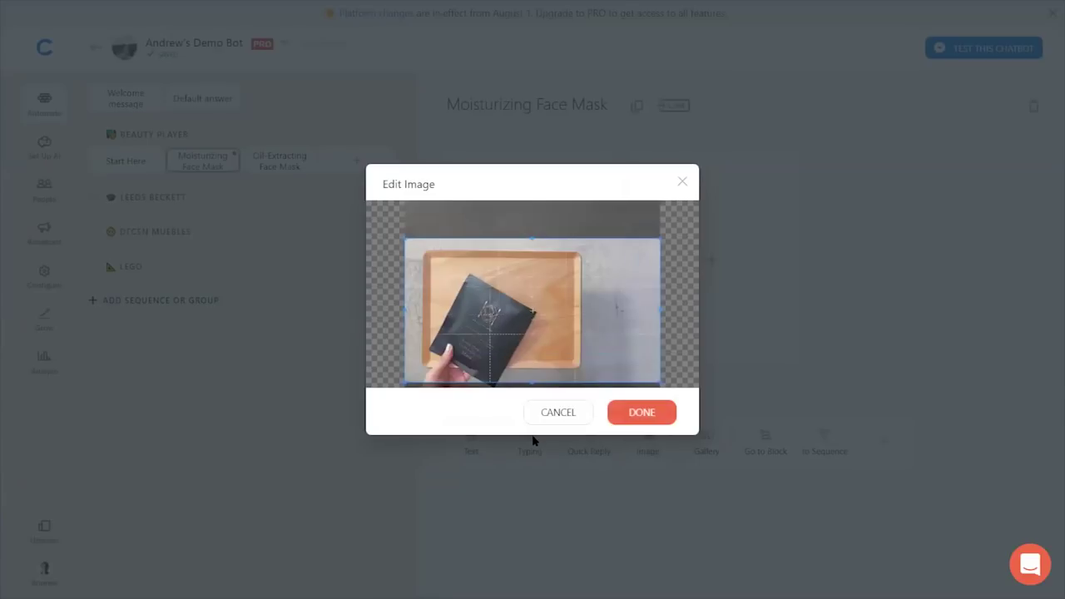
{"action": "left_click_drag", "start_coordinate": [616, 304], "coordinate": [614, 312]}
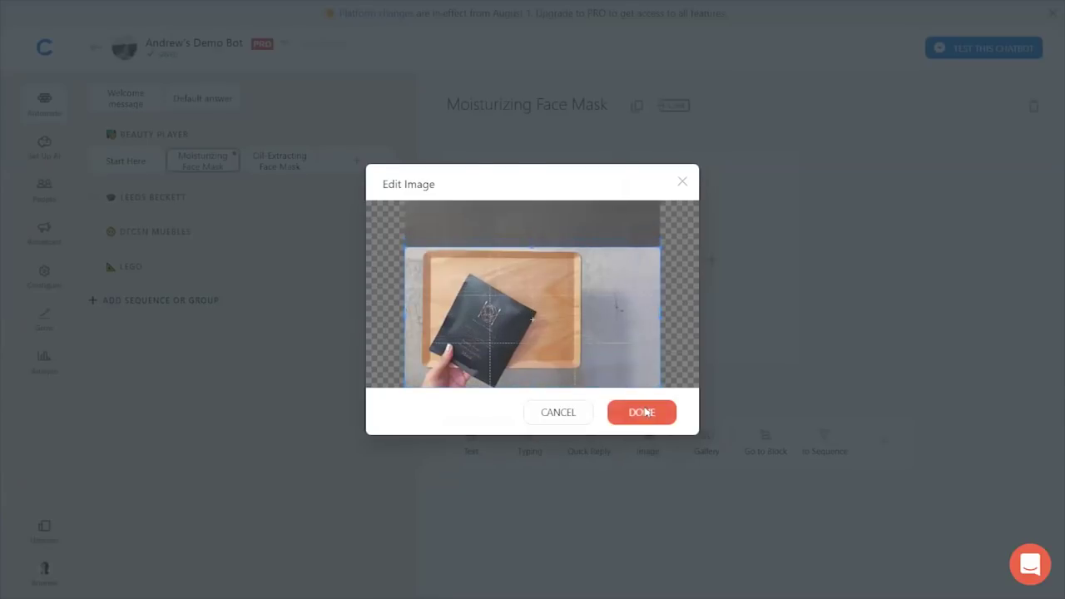
{"action": "left_click", "coordinate": [644, 410]}
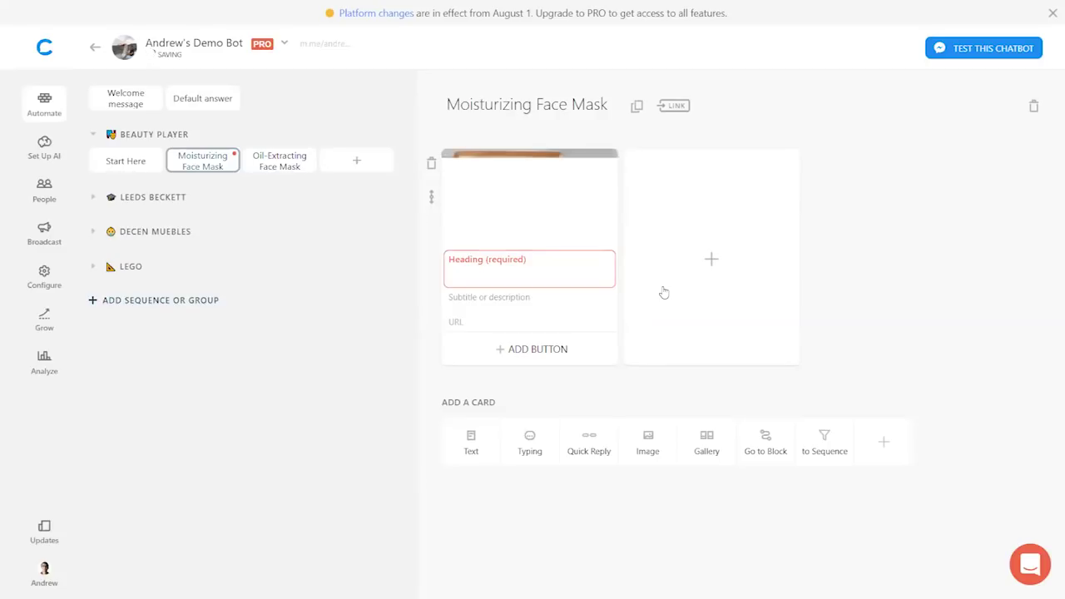
- Title the gallery card 'Moisturizing Face Mask'
{"action": "left_click", "coordinate": [504, 262]}
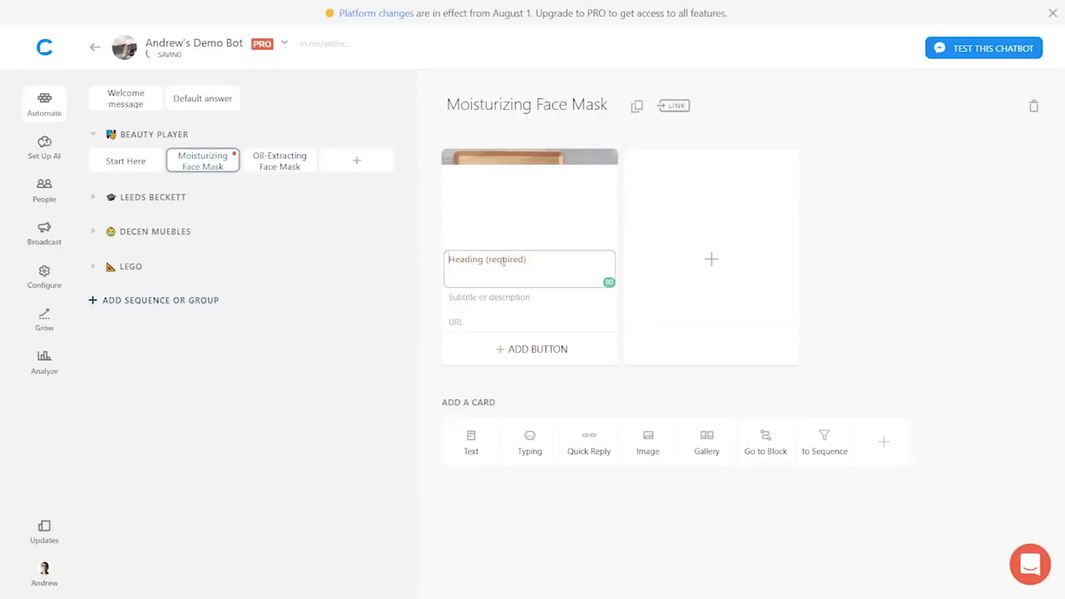
{"action": "type", "text": "Moi"}
{"action": "type", "text": "stu"}
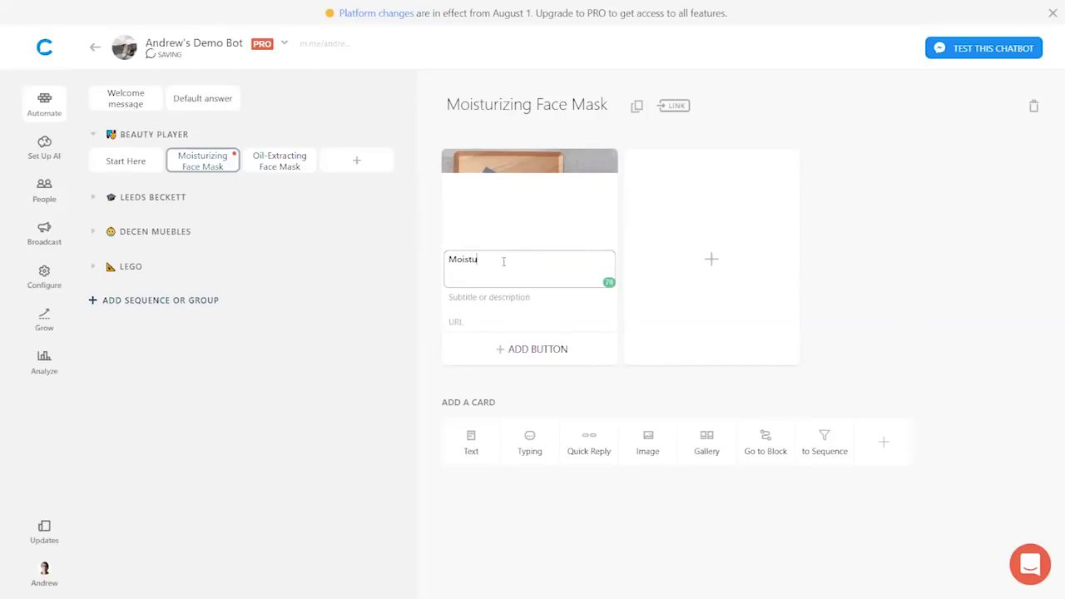
{"action": "type", "text": "rizing Face Mask"}
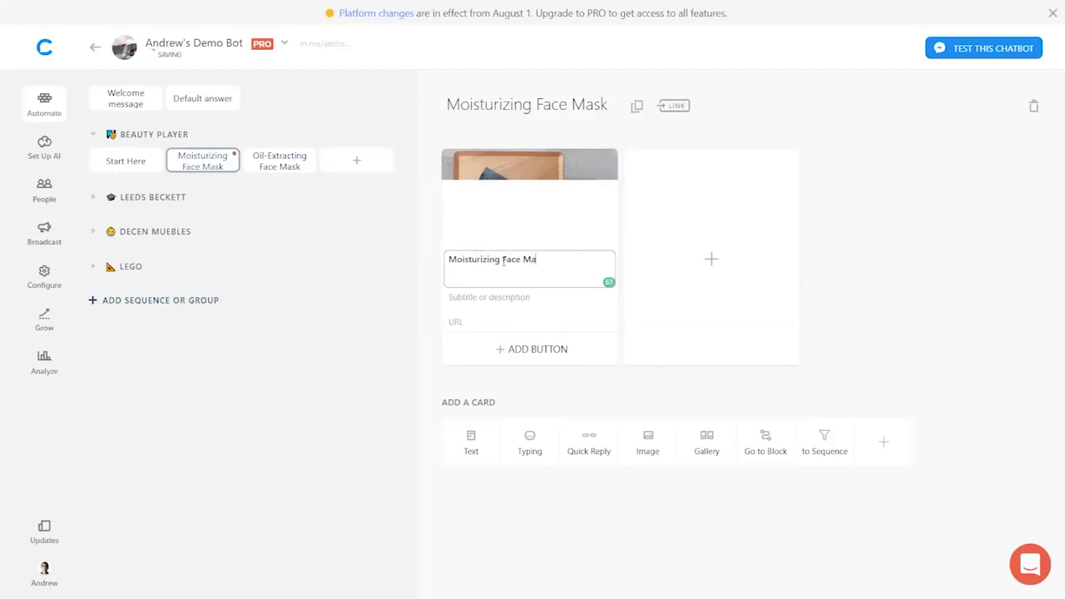
{"action": "left_click", "coordinate": [501, 296]}
- Give the Moisturizing card subtitle $29 and URL beautyplayer.com/moisturizing-face-mask
{"action": "type", "text": "$29"}
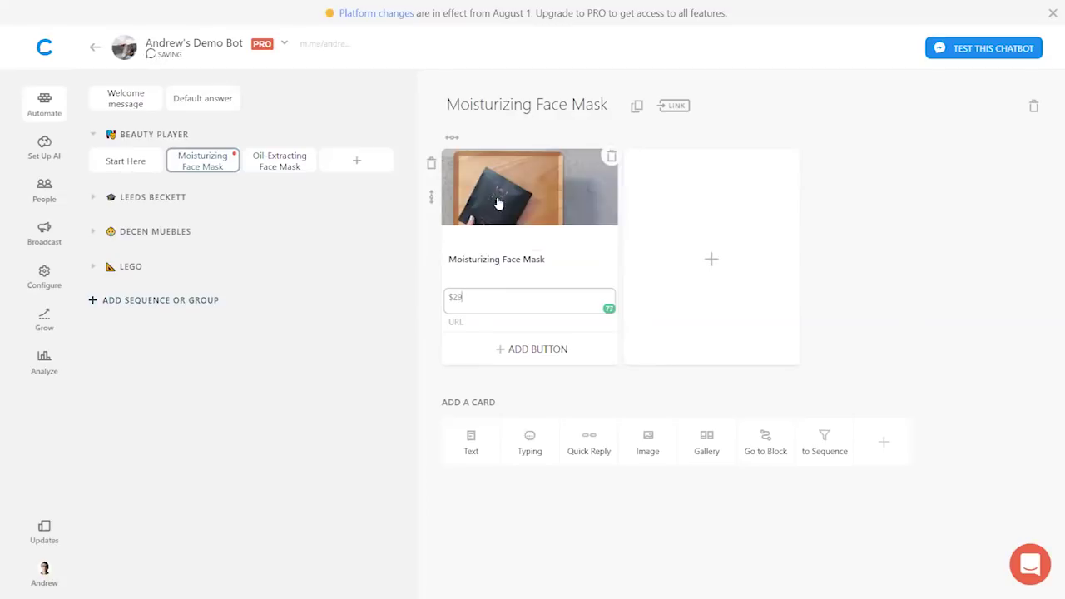
{"action": "left_click", "coordinate": [647, 216]}
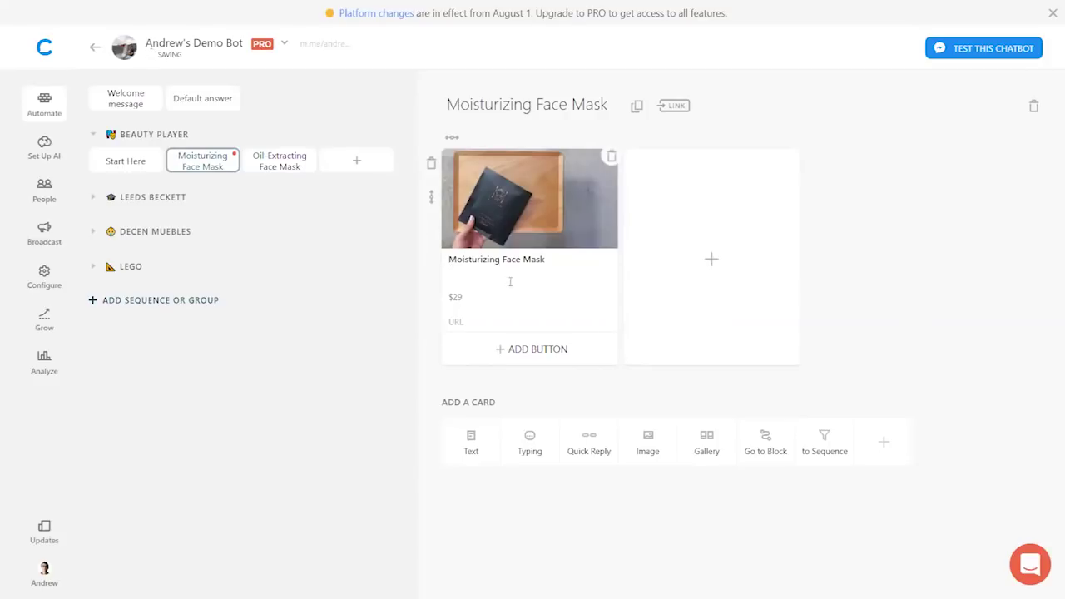
{"action": "left_click", "coordinate": [473, 323]}
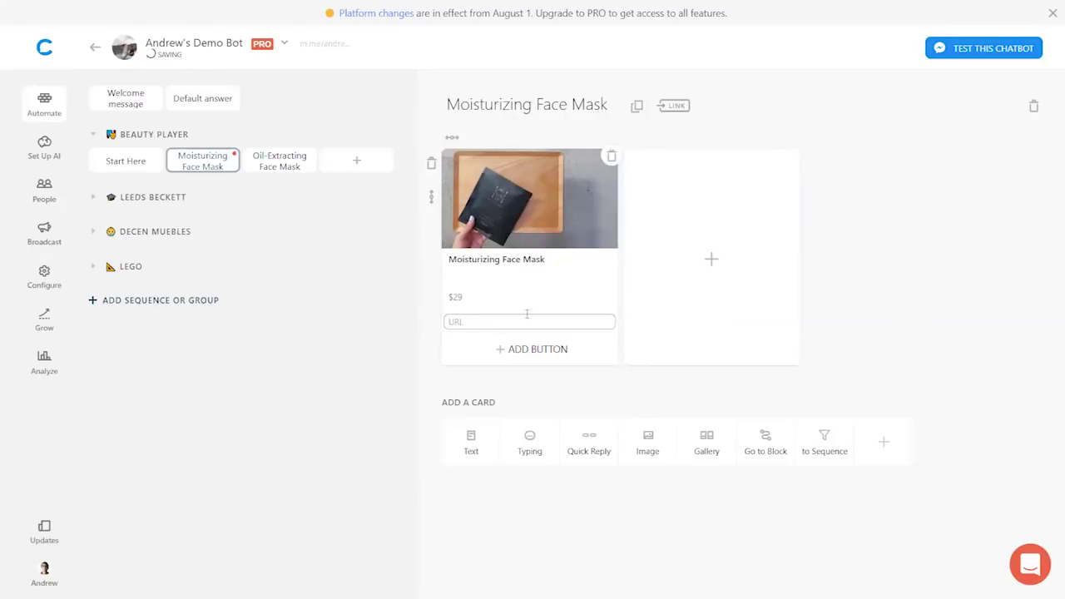
{"action": "type", "text": "beautyplayer.com/moisturizing-face-mask"}
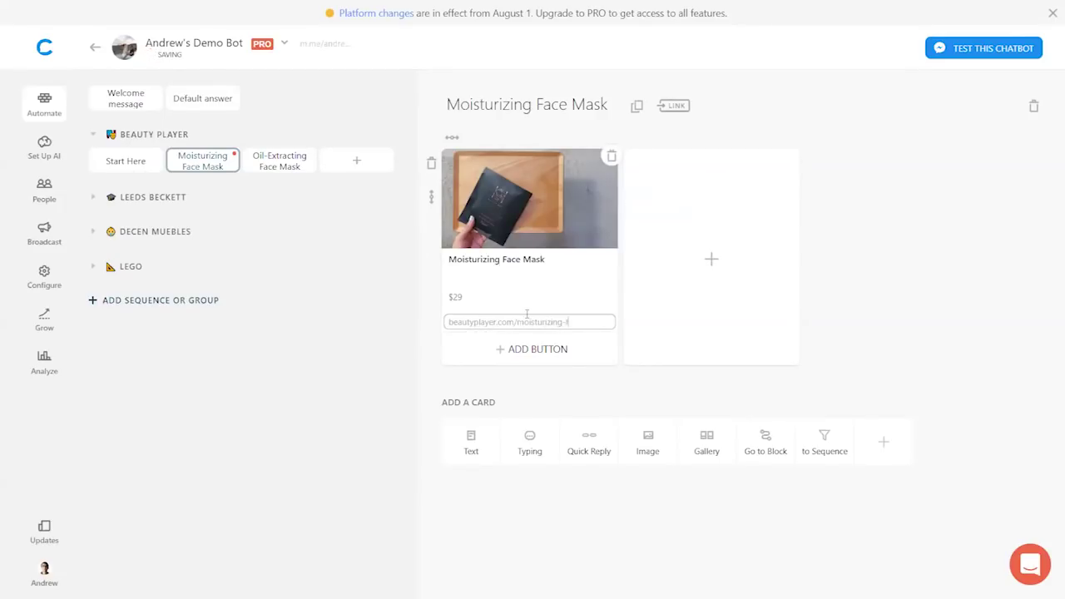
{"action": "left_click", "coordinate": [521, 373]}
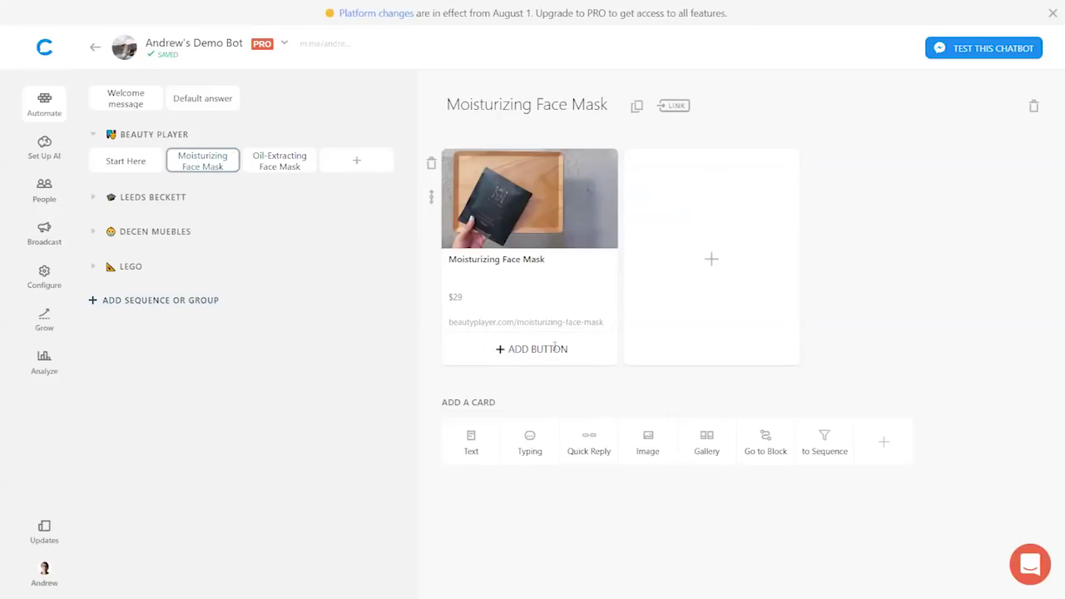
- Add an 'Order Now' button linking to the product URL, then start a gallery in Oil-Extracting Face Mask
{"action": "left_click", "coordinate": [555, 348]}
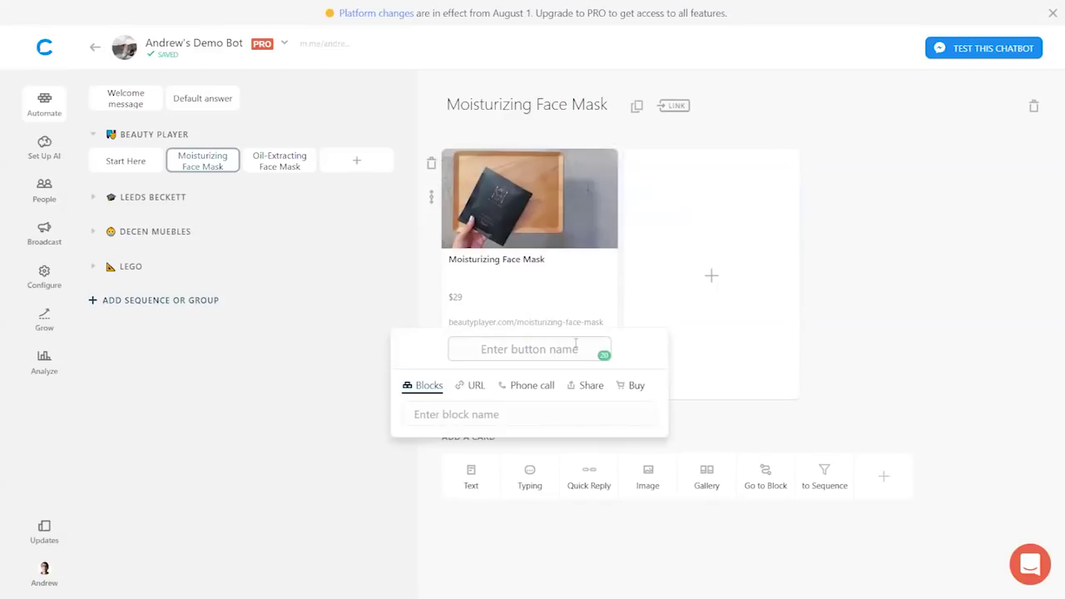
{"action": "type", "text": "Order Now"}
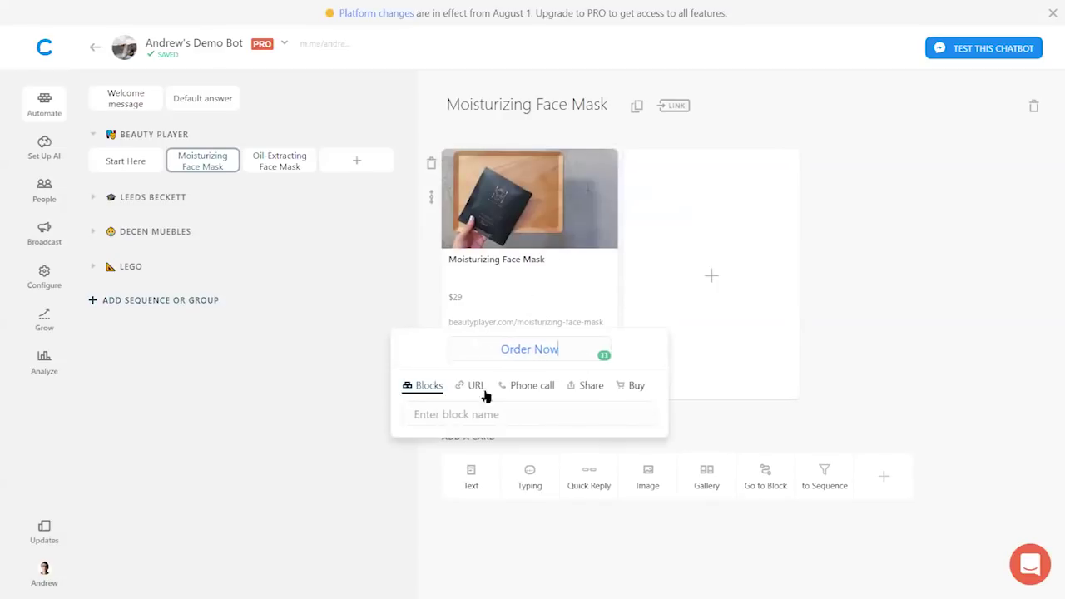
{"action": "left_click", "coordinate": [472, 387]}
{"action": "type", "text": "beaut"}
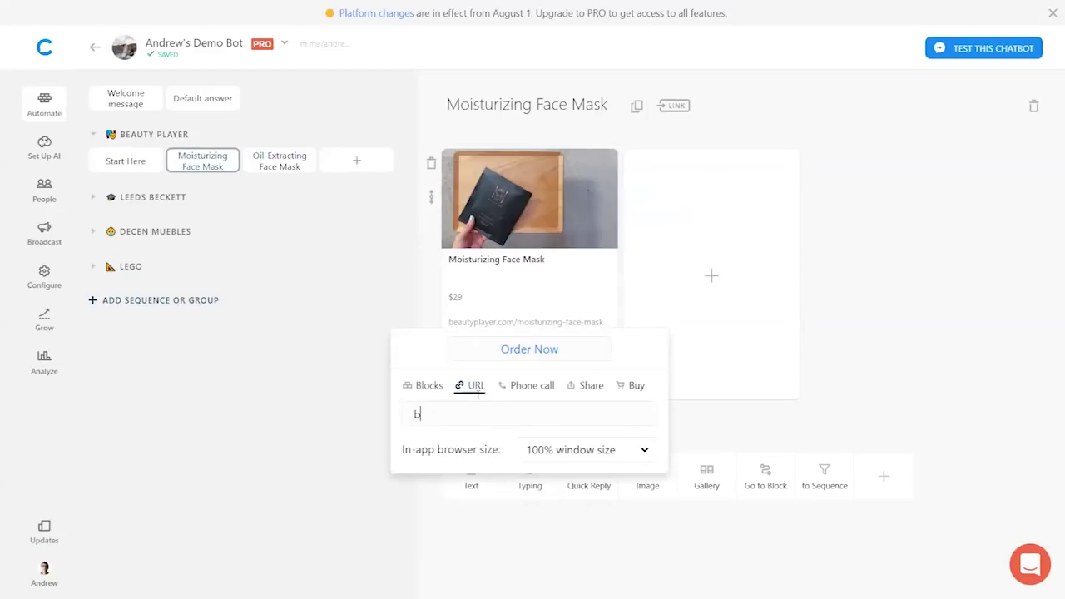
{"action": "left_click", "coordinate": [863, 333]}
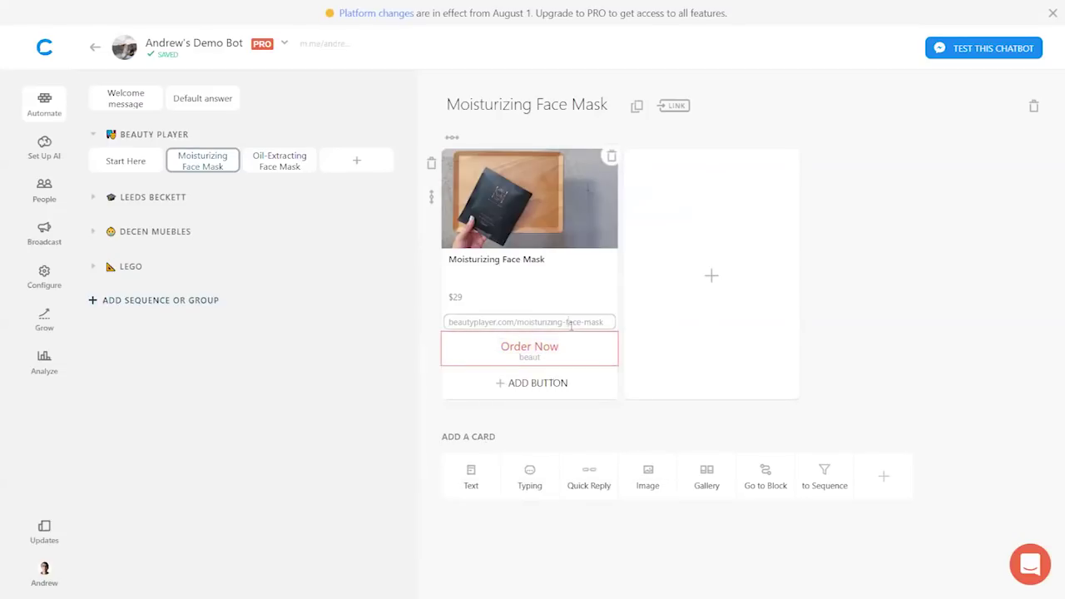
{"action": "left_click", "coordinate": [574, 322]}
{"action": "key", "text": "ctrl+c"}
{"action": "left_click", "coordinate": [520, 366]}
{"action": "key", "text": "ctrl+a"}
{"action": "key", "text": "ctrl+v"}
{"action": "key", "text": "Return"}
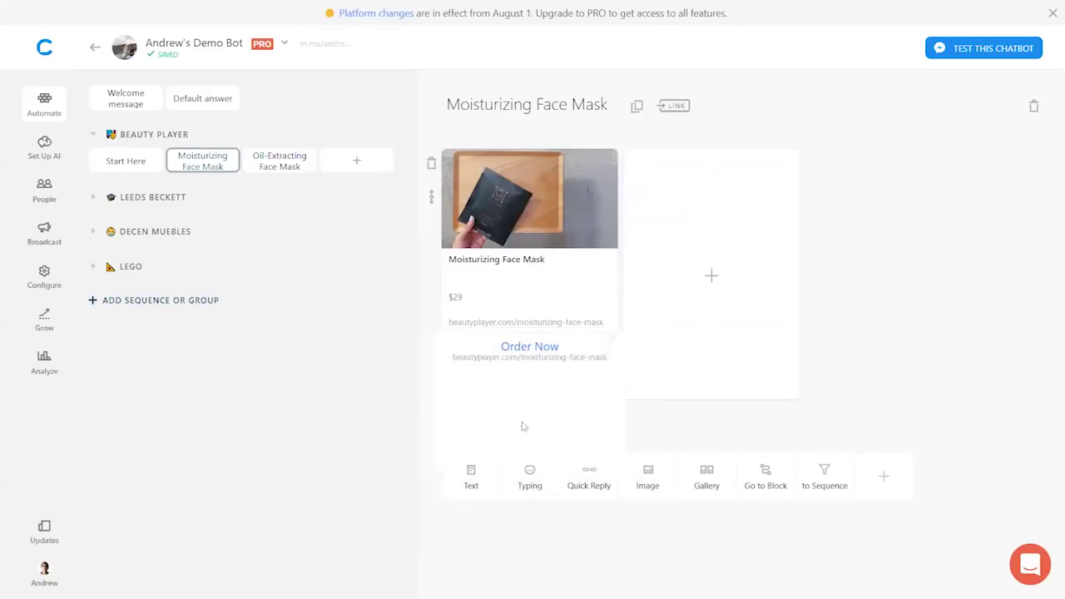
{"action": "left_click", "coordinate": [281, 163]}
{"action": "left_click", "coordinate": [709, 202]}
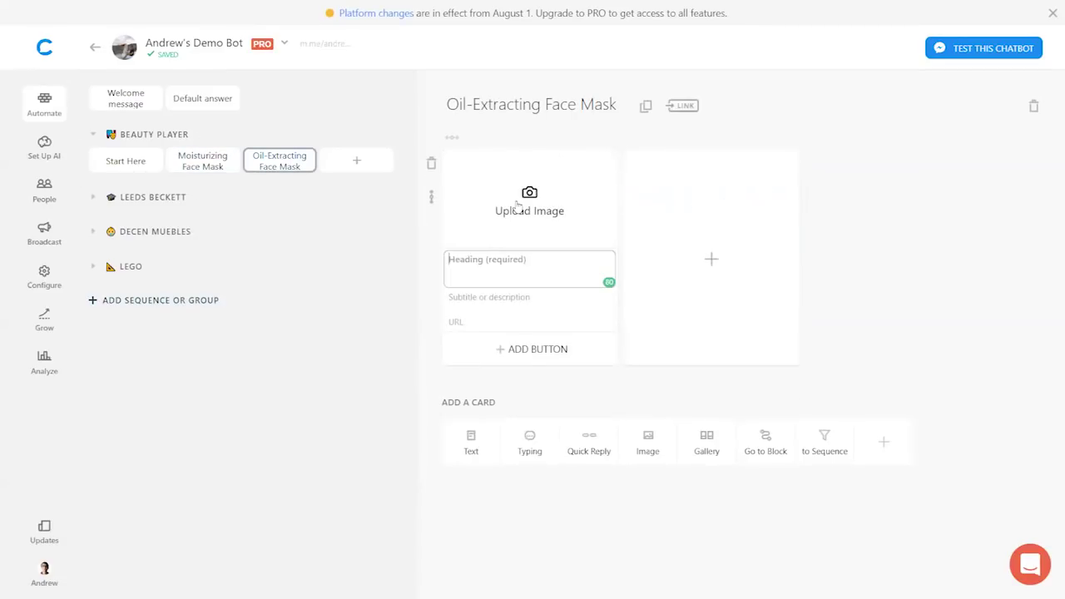
- Give the new gallery card the bp2 image, cropped to the horizontal format
{"action": "left_click", "coordinate": [515, 205]}
{"action": "left_click", "coordinate": [231, 111]}
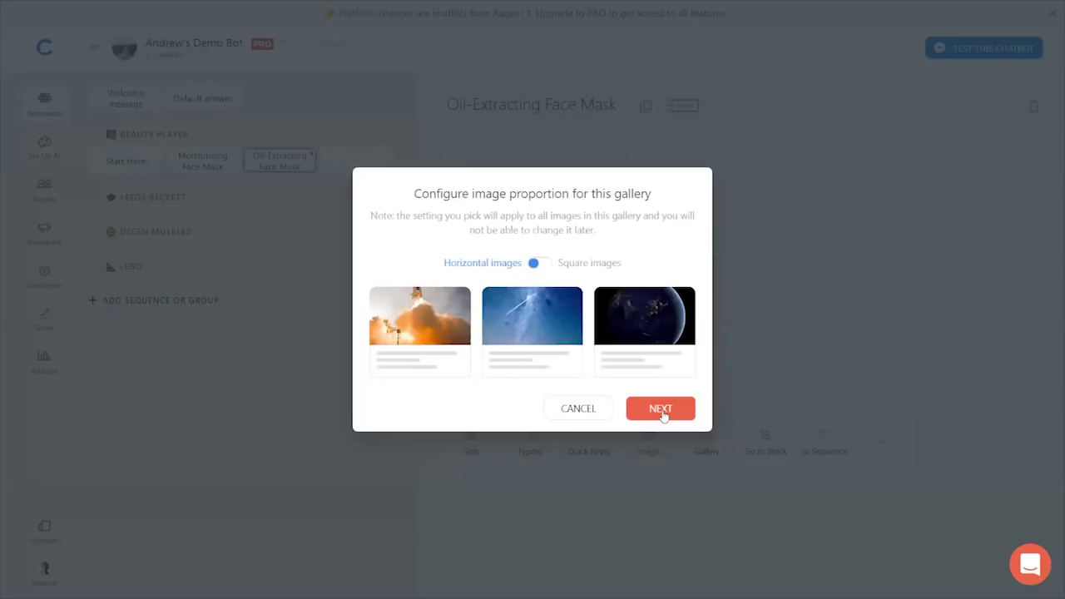
{"action": "left_click", "coordinate": [661, 410]}
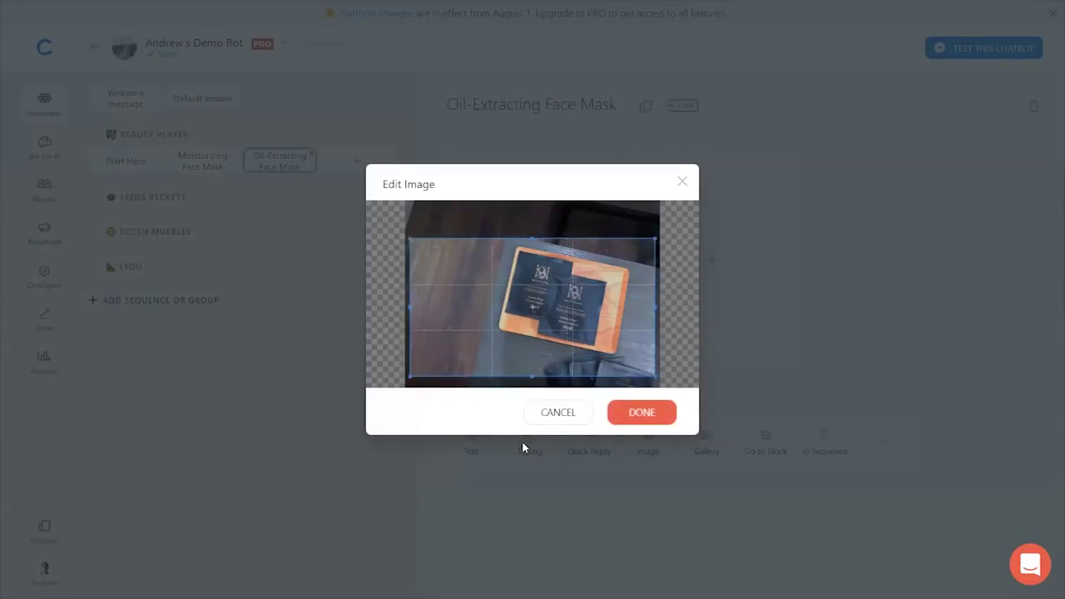
{"action": "left_click", "coordinate": [631, 416]}
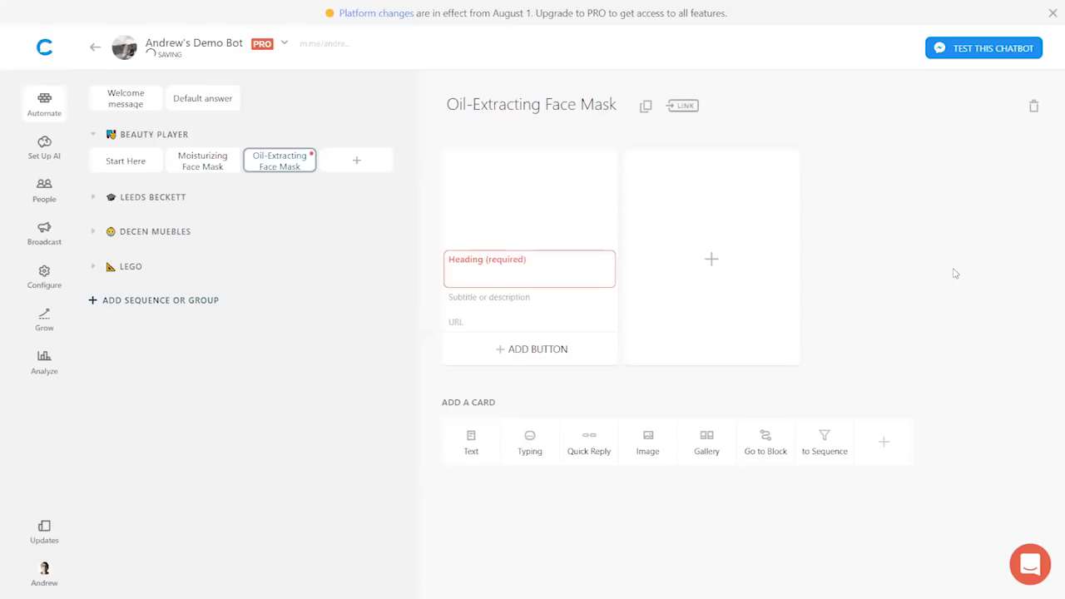
- Title the card 'Oil-Extracting Face Mask' with the subtitle $39
{"action": "left_click", "coordinate": [538, 269]}
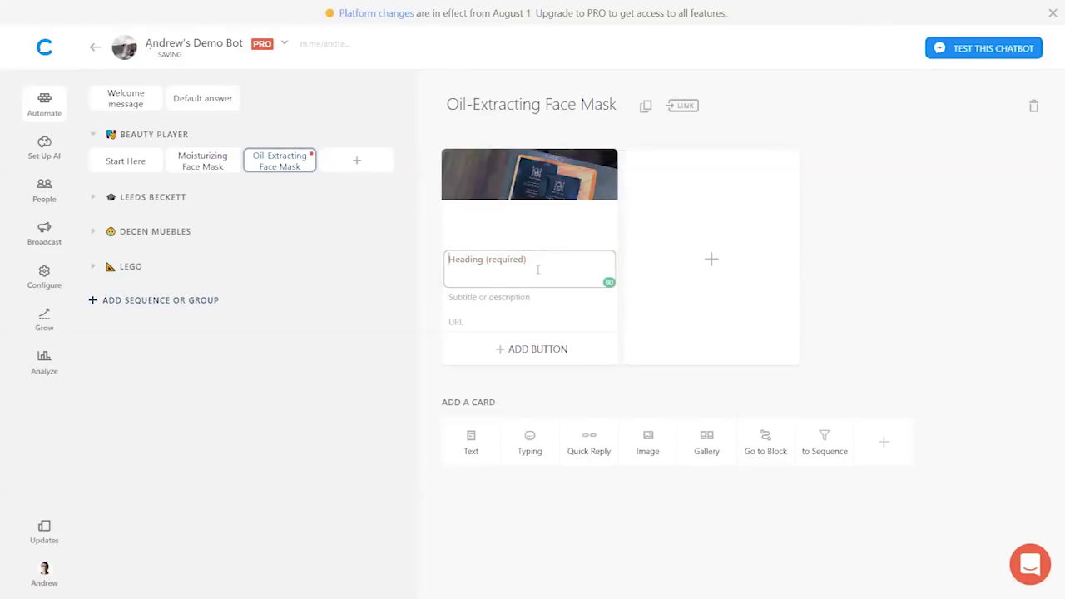
{"action": "type", "text": "Oil"}
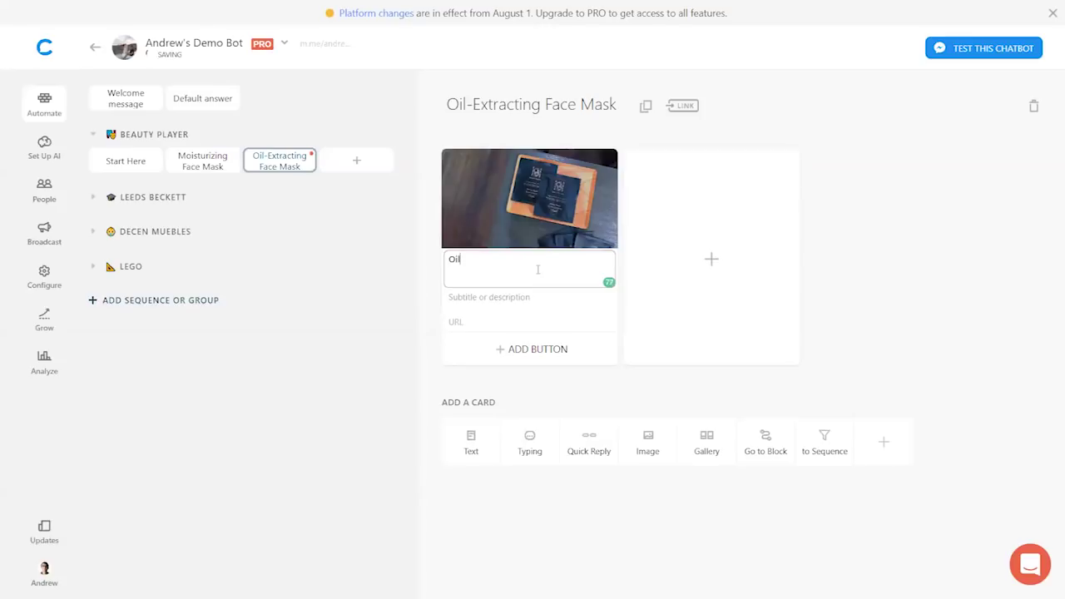
{"action": "type", "text": "-Extracting Face Mask"}
{"action": "left_click", "coordinate": [485, 300]}
{"action": "type", "text": "$39"}
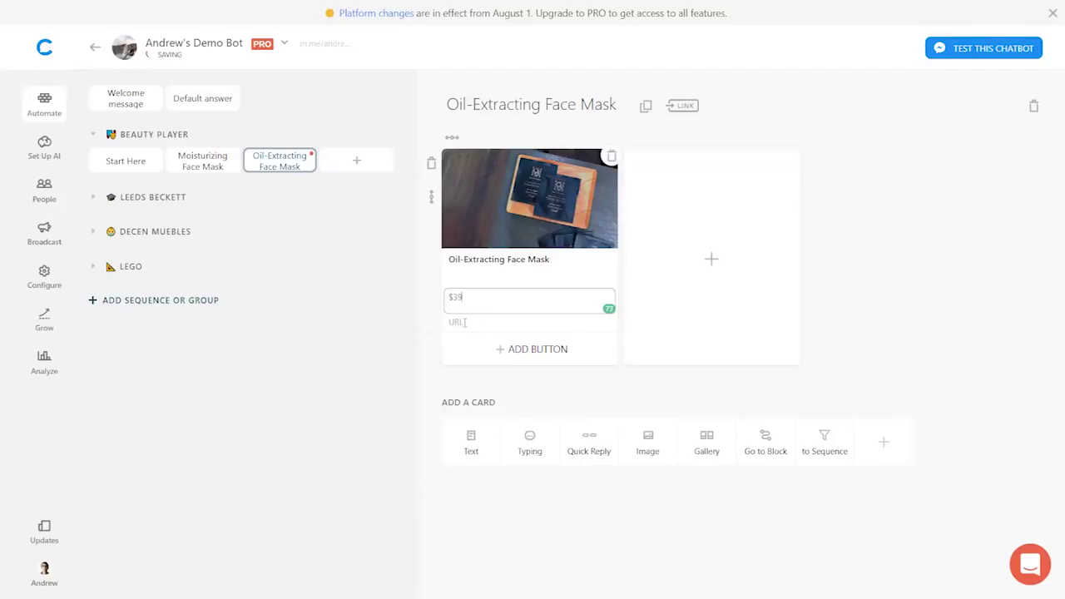
- Link the card to beautyplayer.com/oil-face-mask and add an Order Now button opening that URL
{"action": "left_click", "coordinate": [464, 322]}
{"action": "type", "text": "beautypla"}
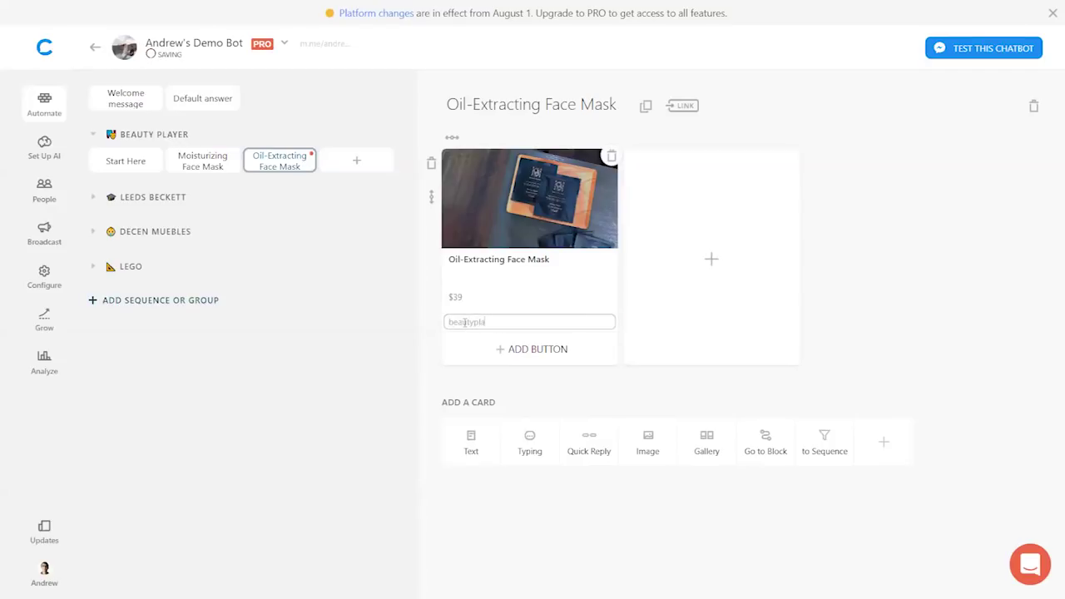
{"action": "type", "text": "yer.com/oil-face-mask"}
{"action": "key", "text": "ctrl+a"}
{"action": "key", "text": "ctrl+c"}
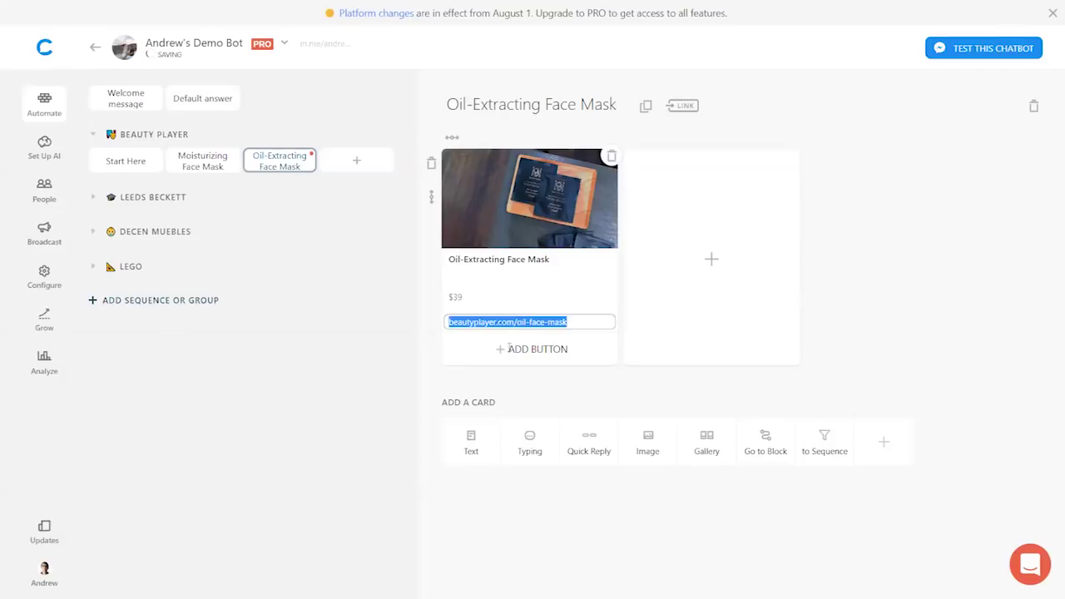
{"action": "left_click", "coordinate": [510, 349]}
{"action": "type", "text": "Order Now"}
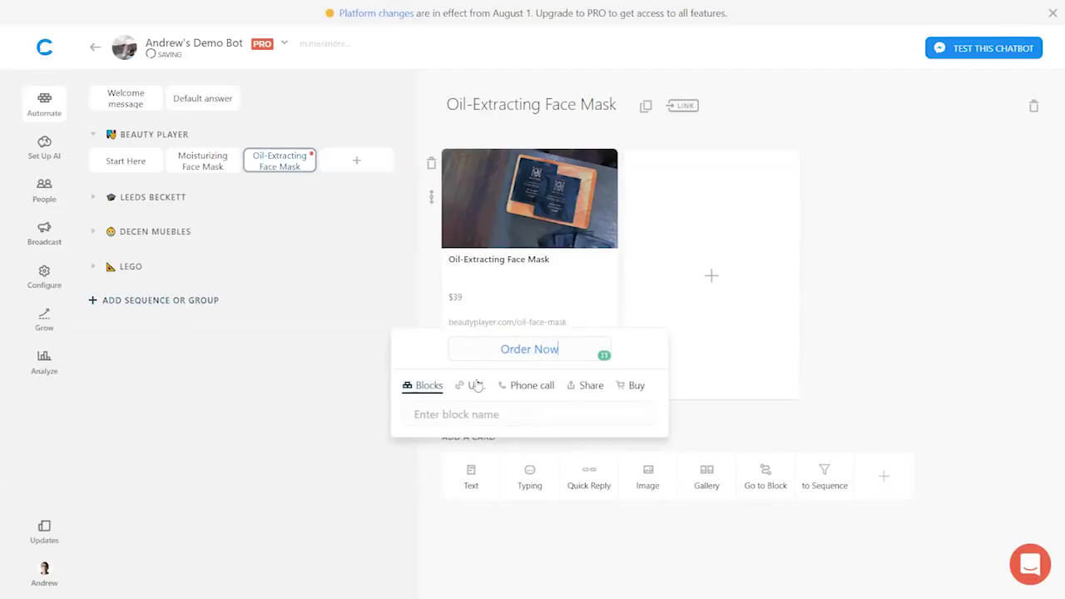
{"action": "left_click", "coordinate": [475, 385]}
{"action": "key", "text": "ctrl+v"}
{"action": "key", "text": "Return"}
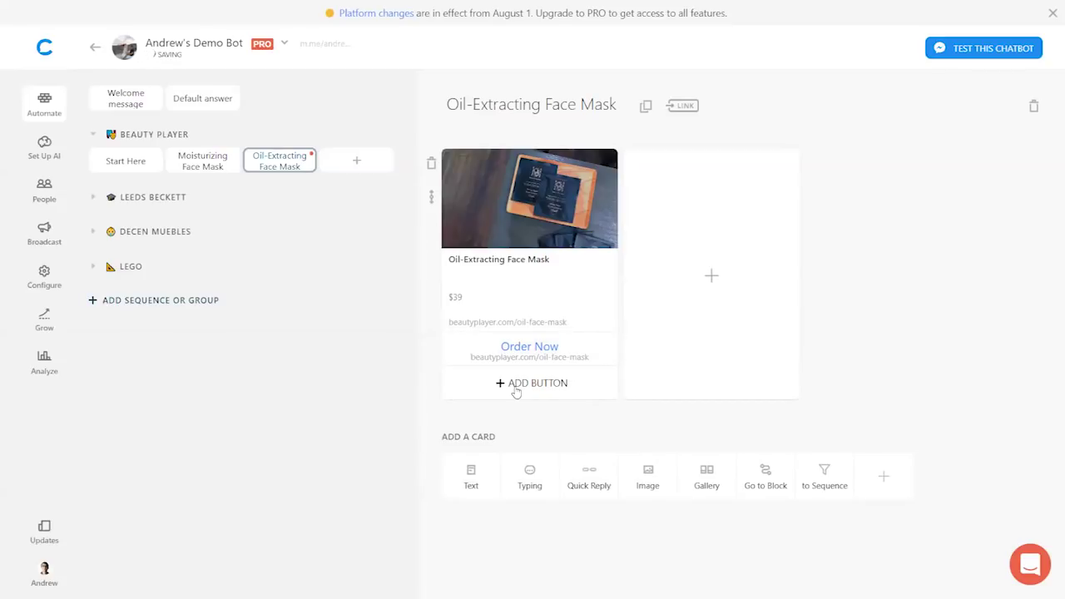
{"action": "left_click", "coordinate": [594, 387]}
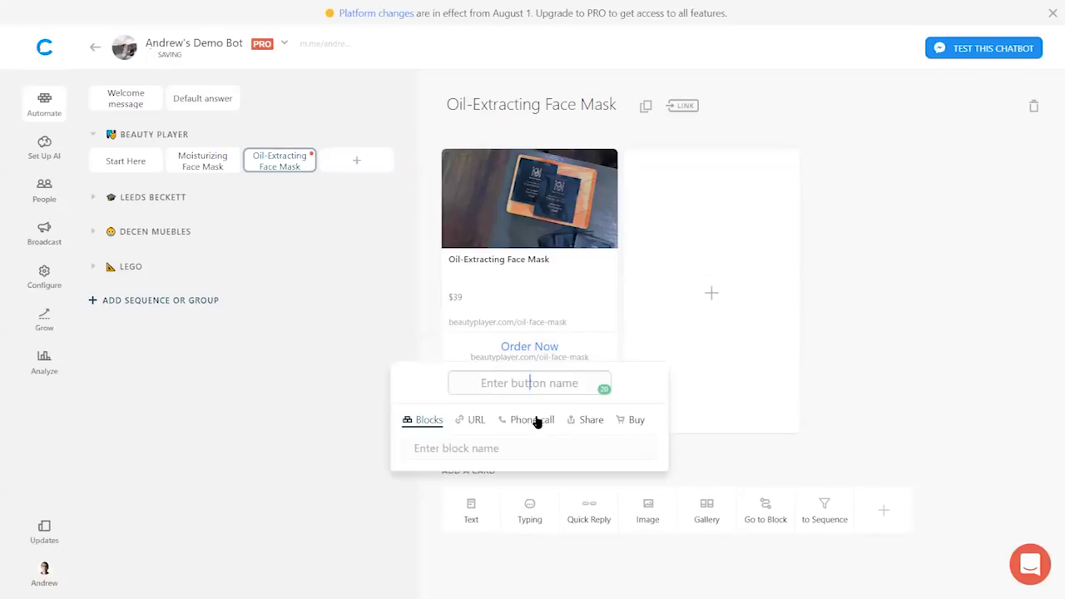
- Drop the unfinished phone-call button from the face mask card and exit full screen
{"action": "left_click", "coordinate": [531, 419]}
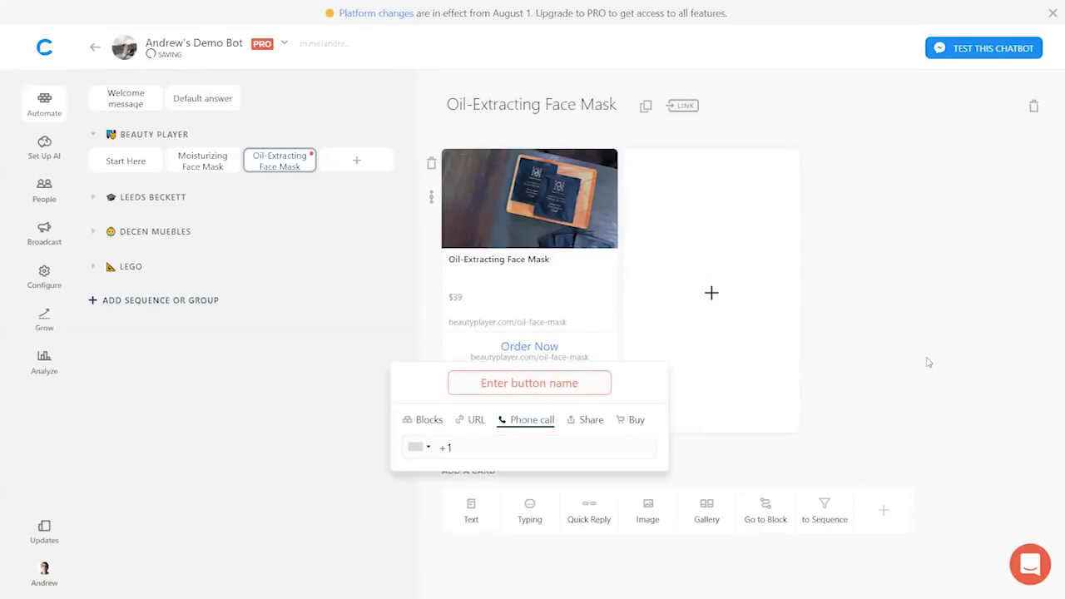
{"action": "left_click", "coordinate": [661, 356]}
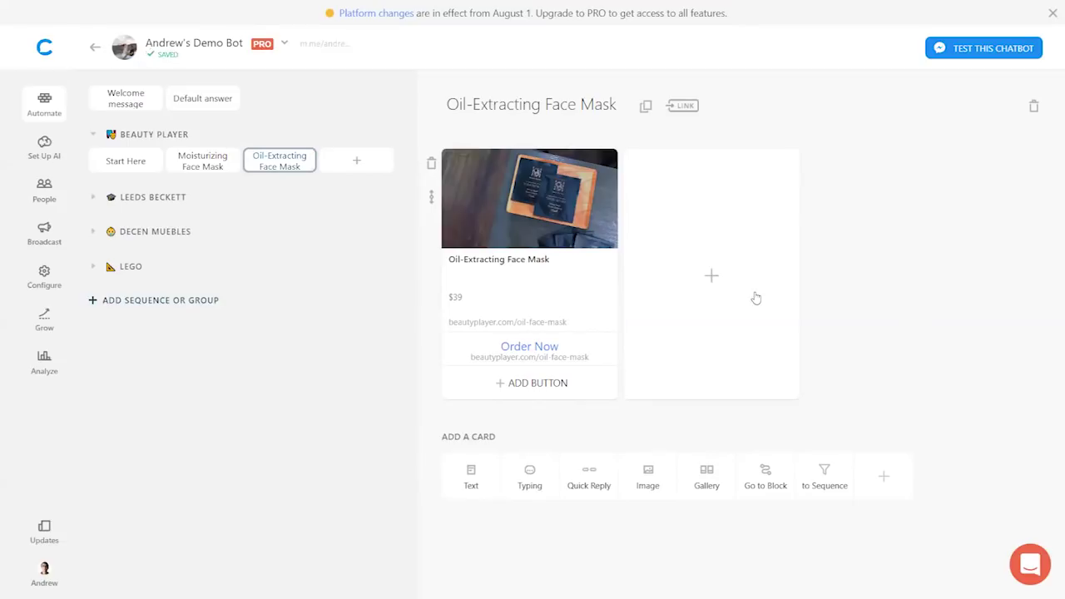
{"action": "key", "text": "F11"}
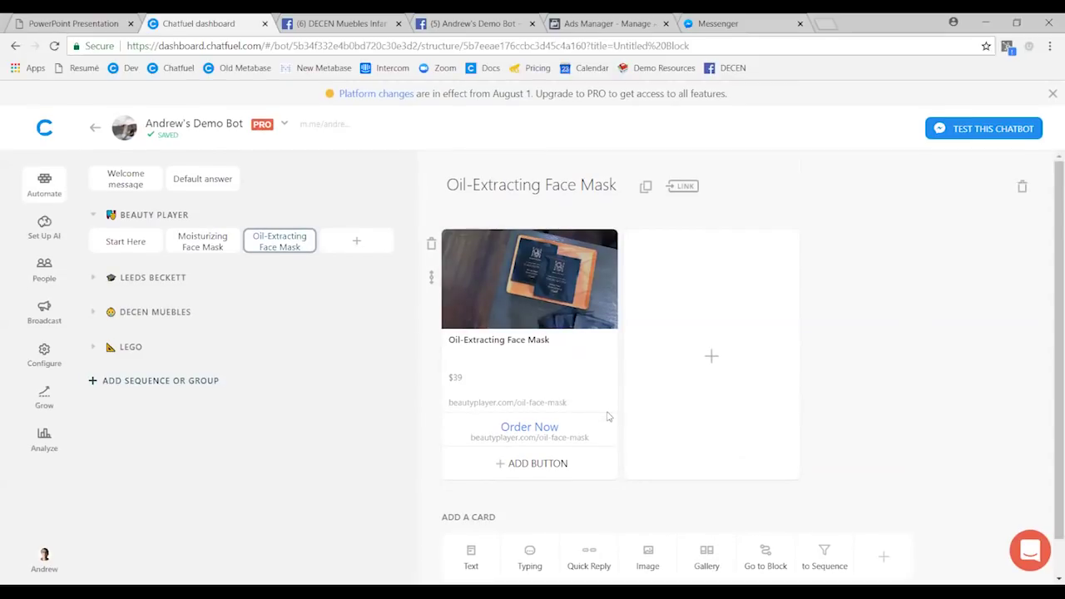
- Enable the Start Here block's ref link and load it in the Messenger tab
{"action": "key", "text": "ctrl+9"}
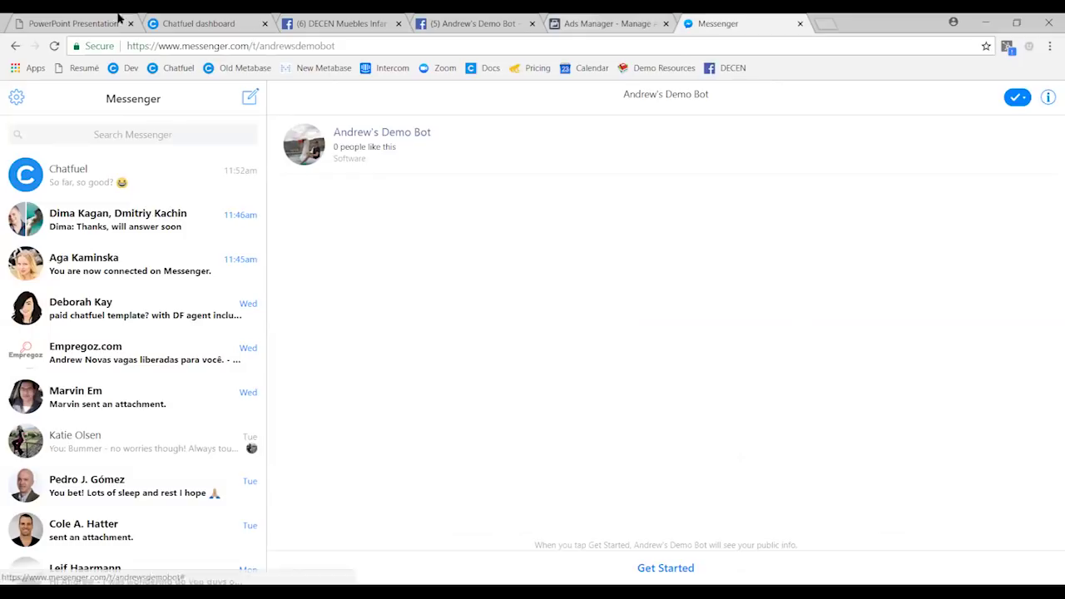
{"action": "left_click", "coordinate": [184, 23]}
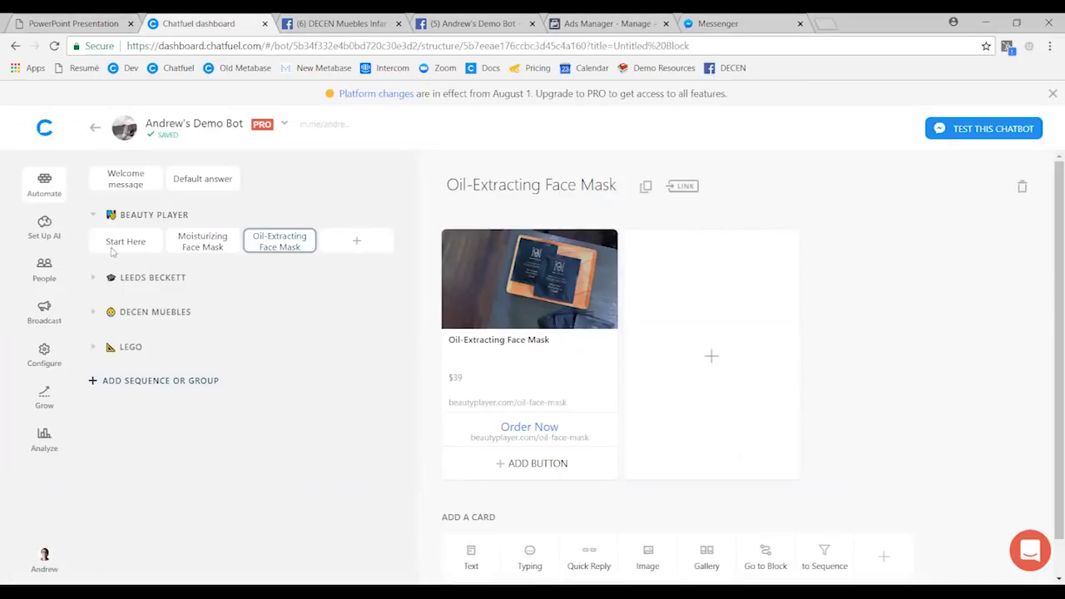
{"action": "left_click", "coordinate": [125, 241]}
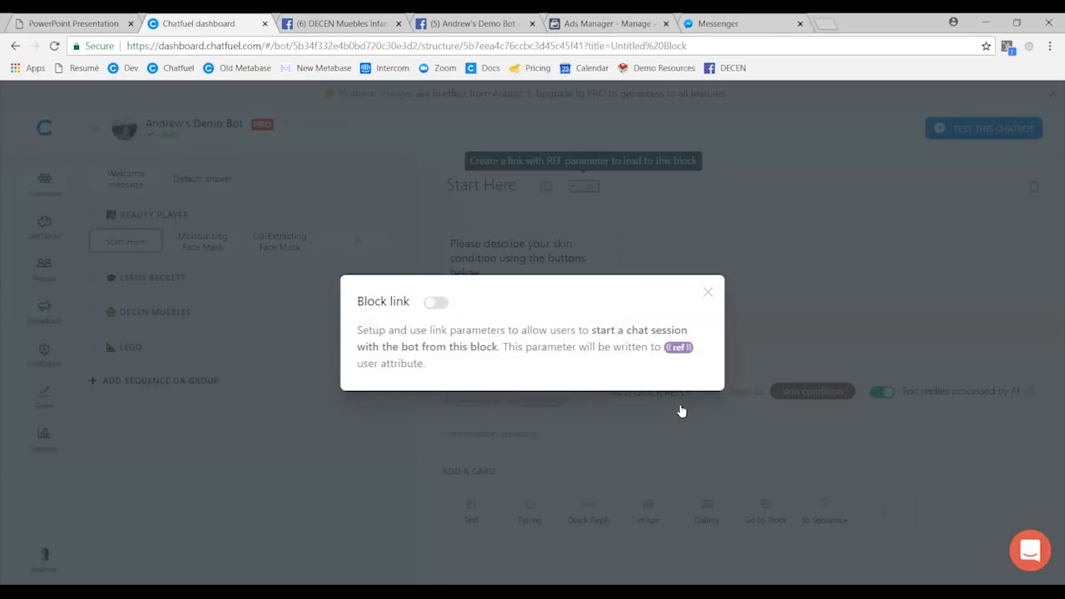
{"action": "left_click", "coordinate": [680, 410]}
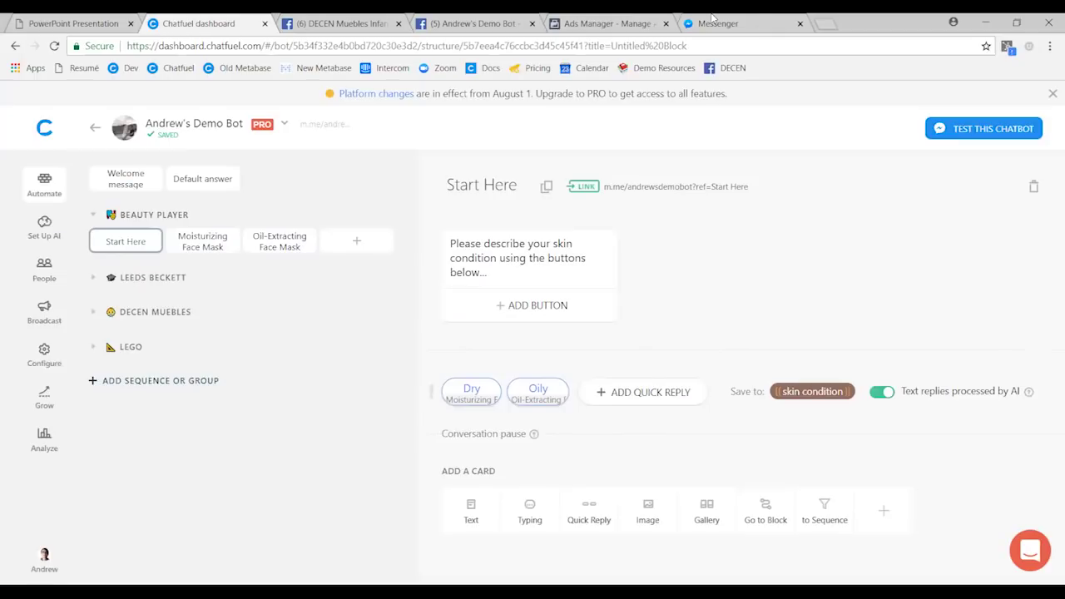
{"action": "left_click", "coordinate": [707, 24]}
{"action": "type", "text": "https://m.me/andrewsdemobot?ref=Start%20Here"}
{"action": "key", "text": "Return"}
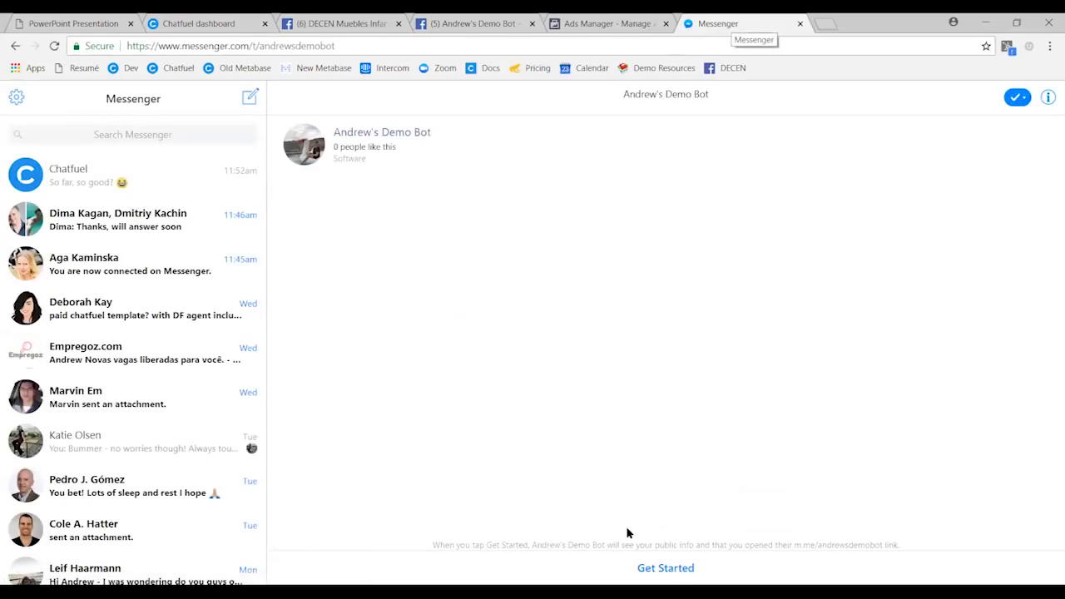
- Get Started with the bot, answer Dry, receive the $29 Moisturizing Face Mask card, return to Chatfuel
{"action": "left_click", "coordinate": [665, 567]}
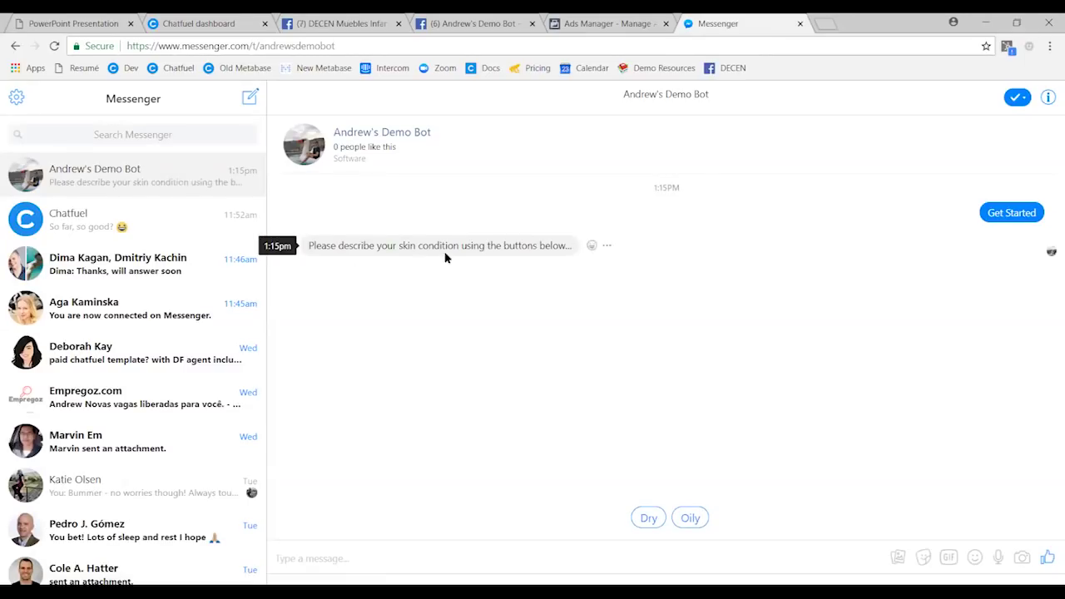
{"action": "left_click", "coordinate": [649, 517]}
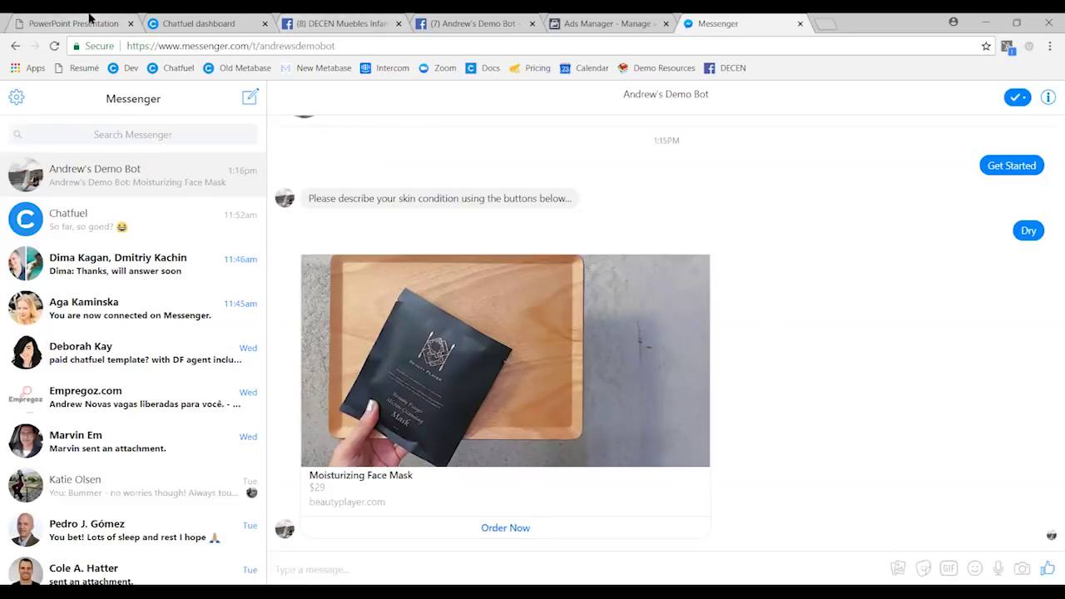
{"action": "key", "text": "ctrl+1"}
{"action": "key", "text": "ctrl+2"}
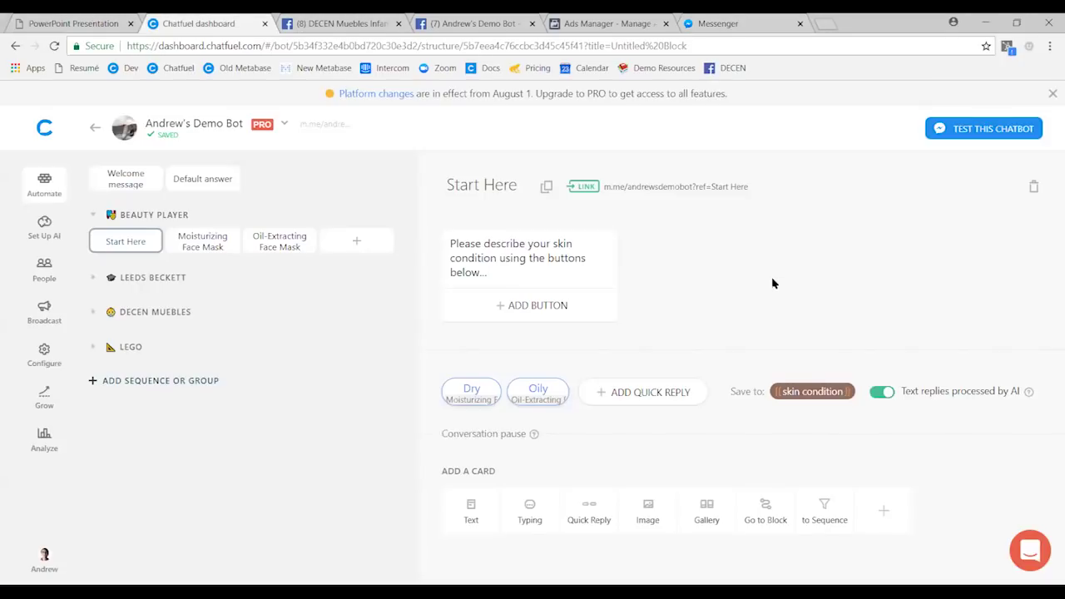
- Go full screen, open Broadcast, and start a new Deliver Your Message Now broadcast
{"action": "key", "text": "F11"}
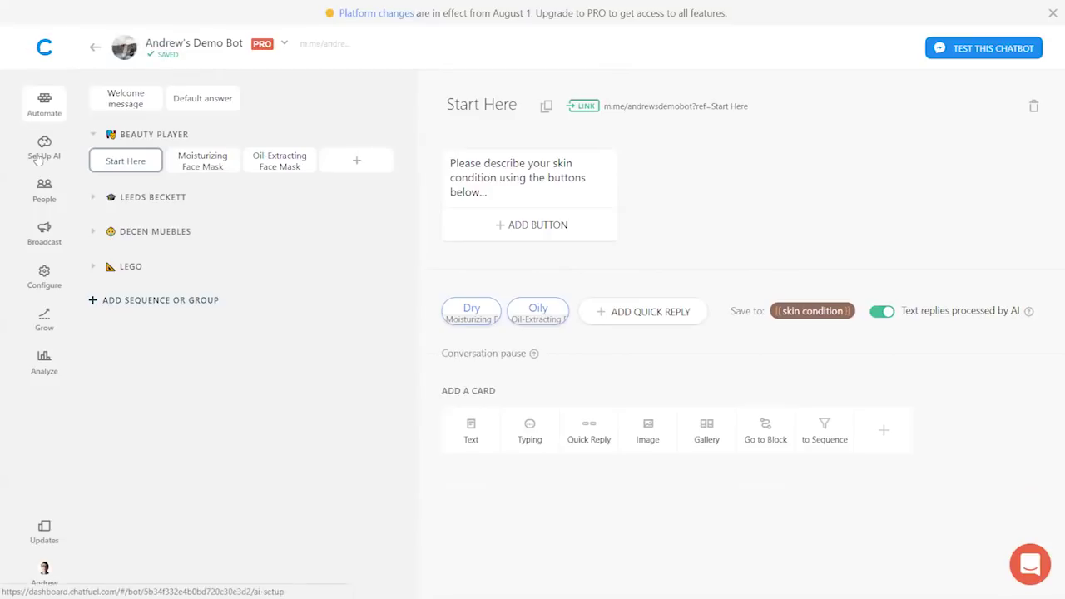
{"action": "left_click", "coordinate": [42, 243]}
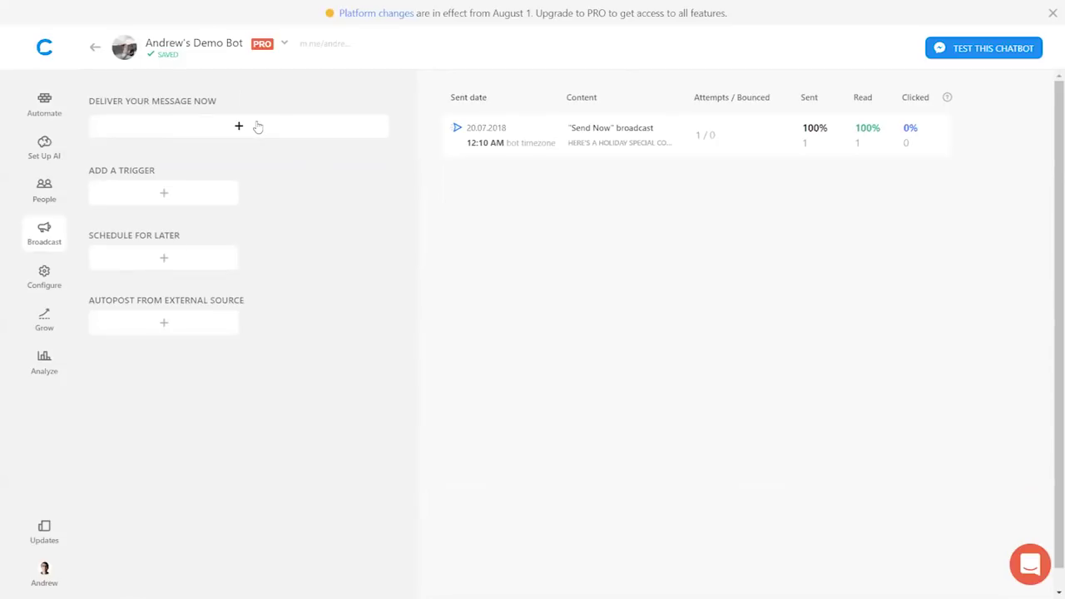
{"action": "left_click", "coordinate": [258, 127]}
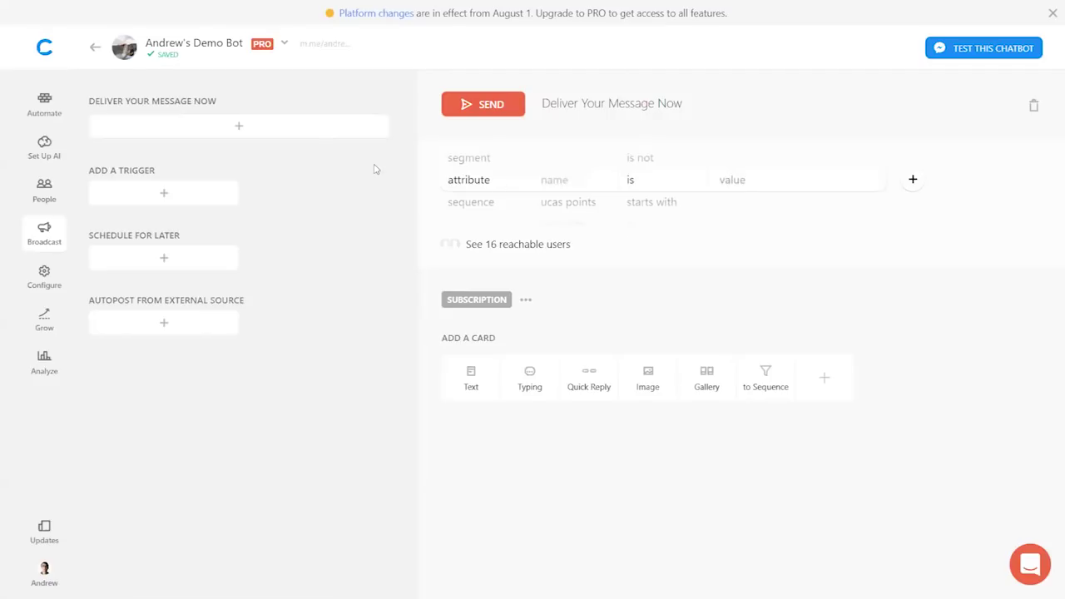
- Filter the broadcast audience to skin condition is Dry, narrowing it to 1 user
{"action": "left_click", "coordinate": [562, 184]}
{"action": "type", "text": "skin"}
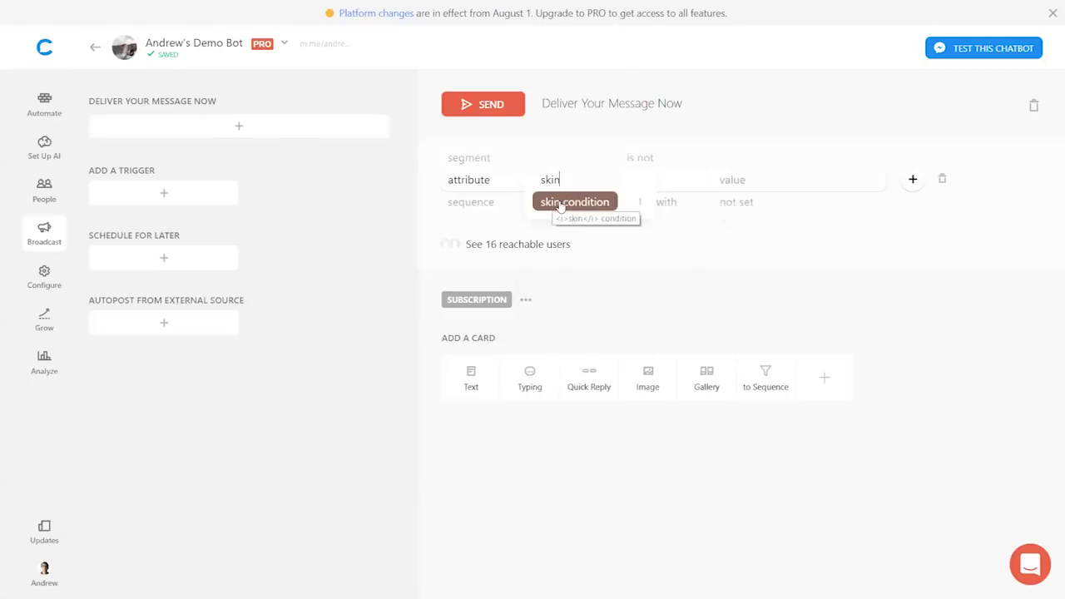
{"action": "left_click", "coordinate": [557, 203]}
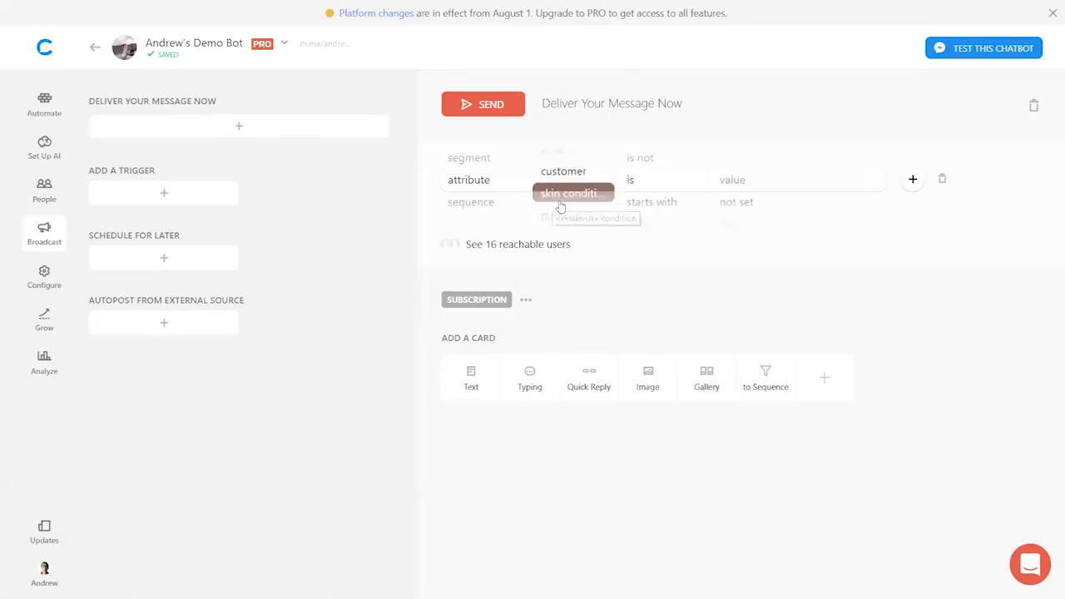
{"action": "left_click", "coordinate": [725, 183]}
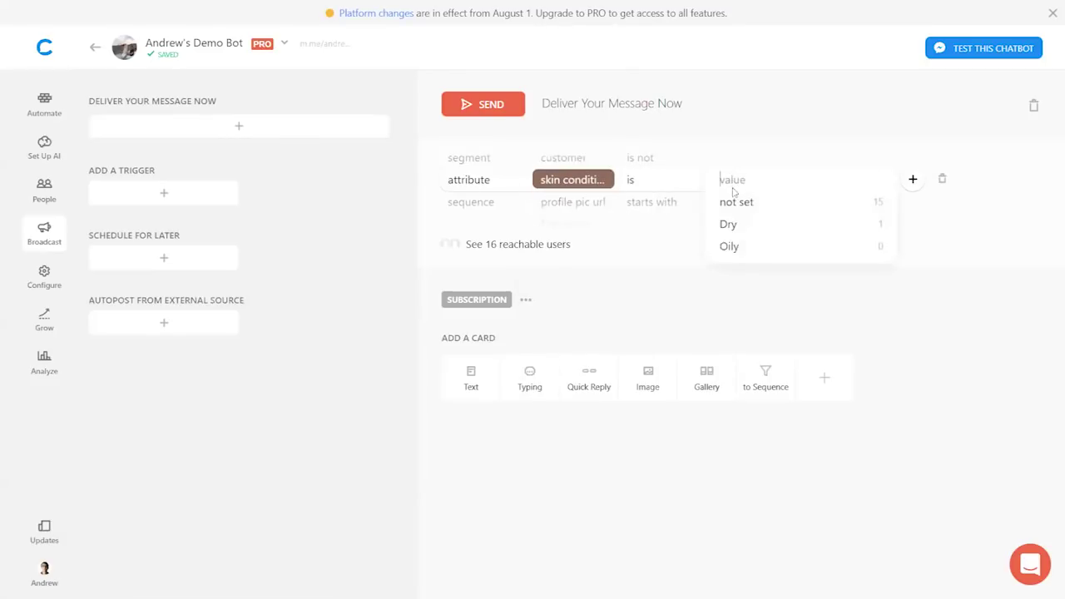
{"action": "left_click", "coordinate": [728, 221]}
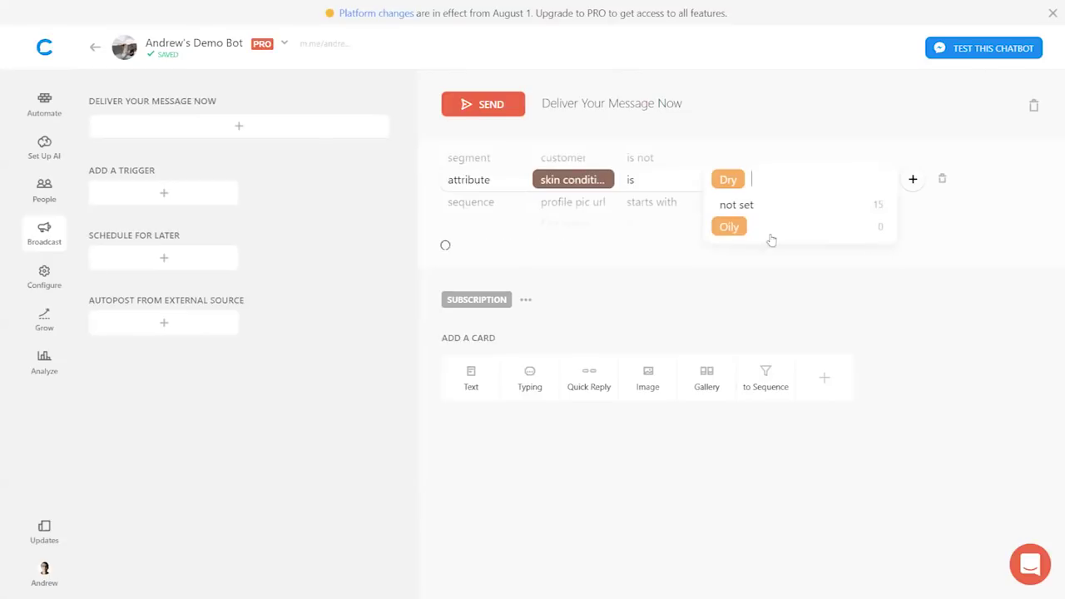
{"action": "left_click", "coordinate": [881, 331]}
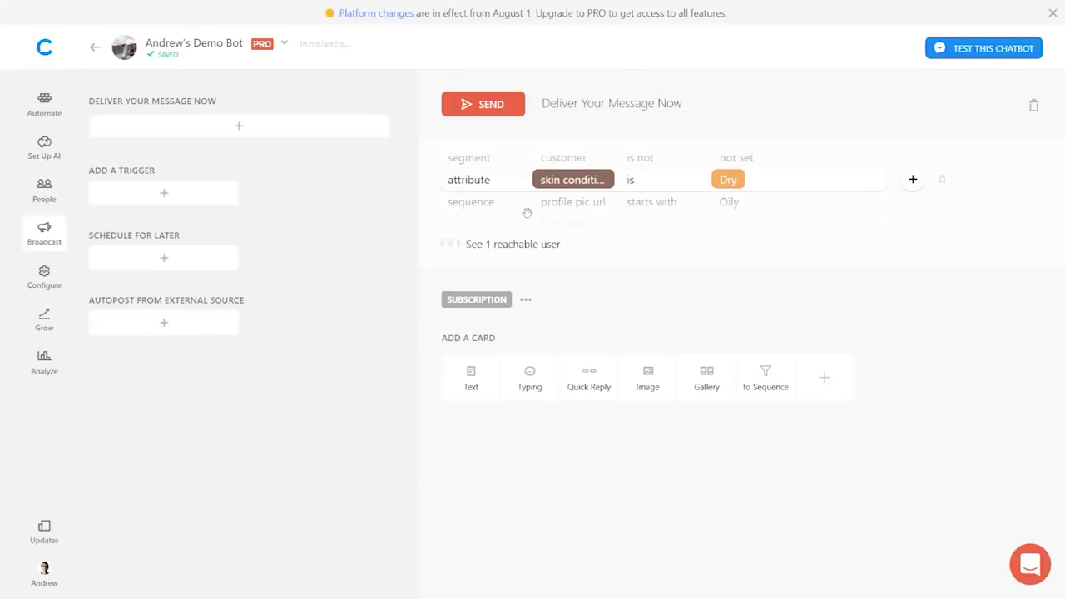
{"action": "left_click", "coordinate": [466, 395]}
{"action": "type", "text": "Hey, we just launched"}
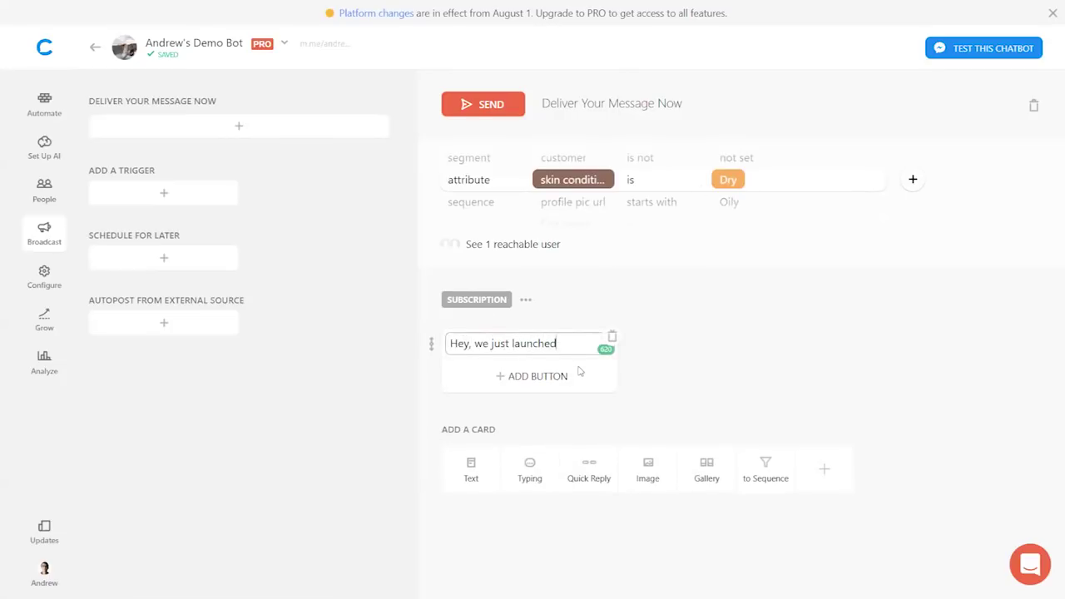
{"action": "type", "text": " a new product"}
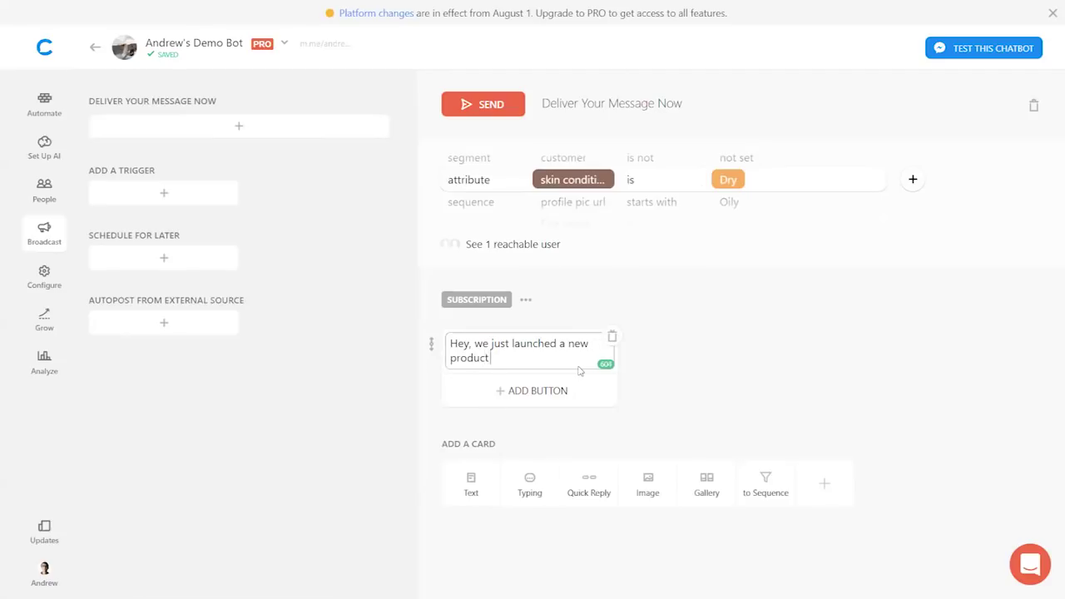
{"action": "type", "text": " that will moisturize your skin b"}
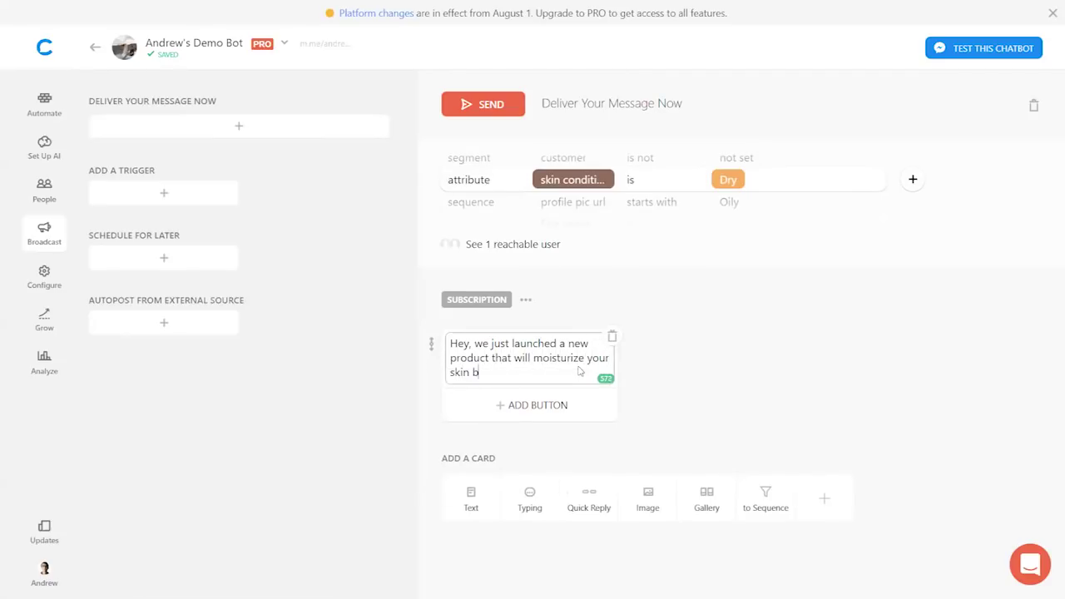
{"action": "type", "text": "etter than ever before!"}
{"action": "left_click", "coordinate": [544, 405]}
{"action": "type", "text": "Buy Now"}
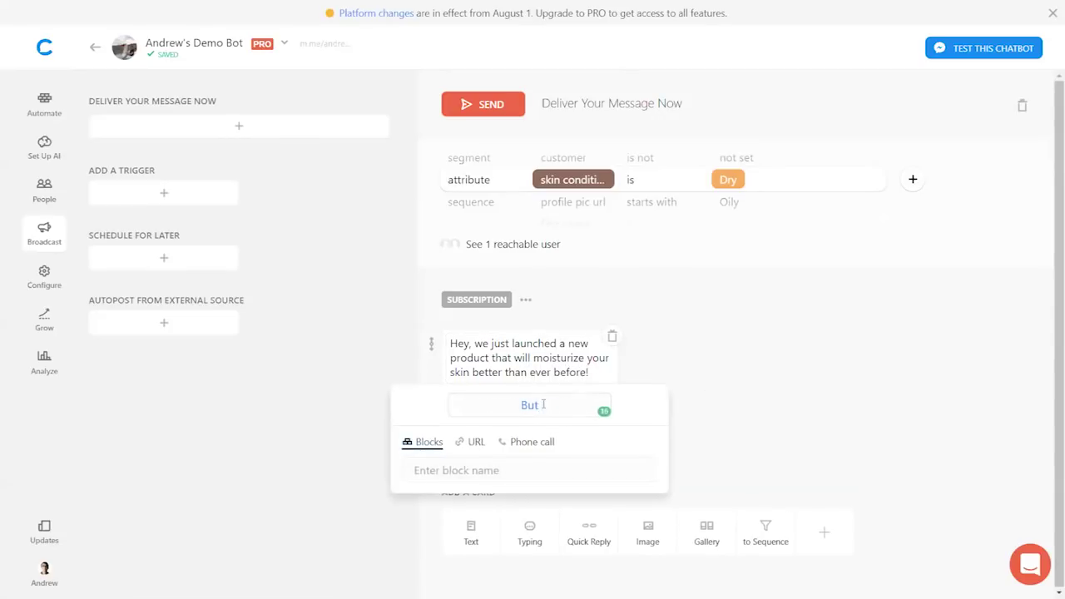
{"action": "left_click", "coordinate": [475, 443]}
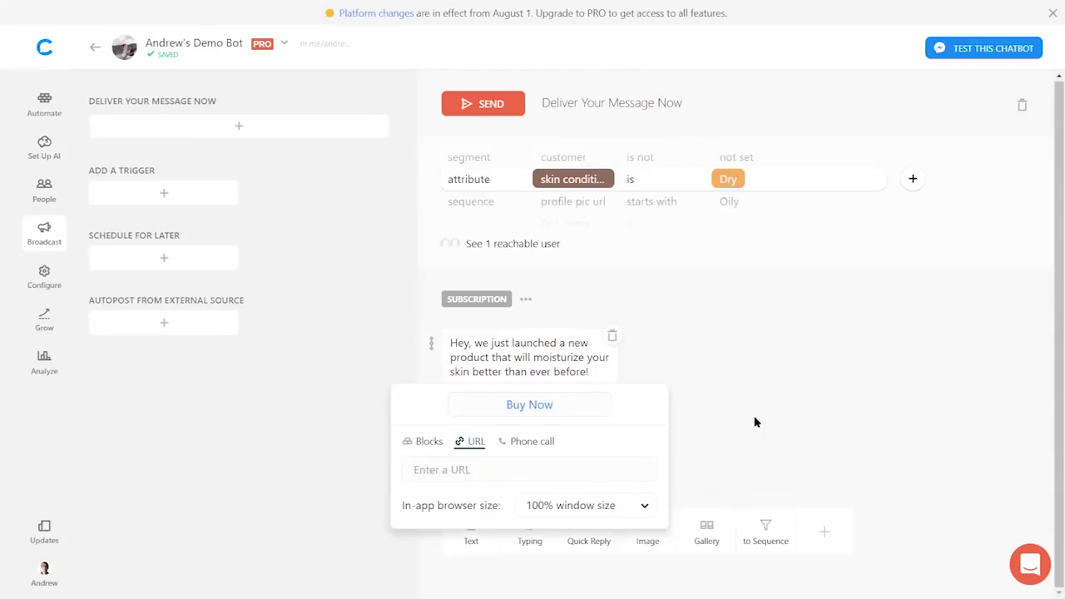
{"action": "type", "text": "www.beautyplayer.com/new-product"}
{"action": "key", "text": "Return"}
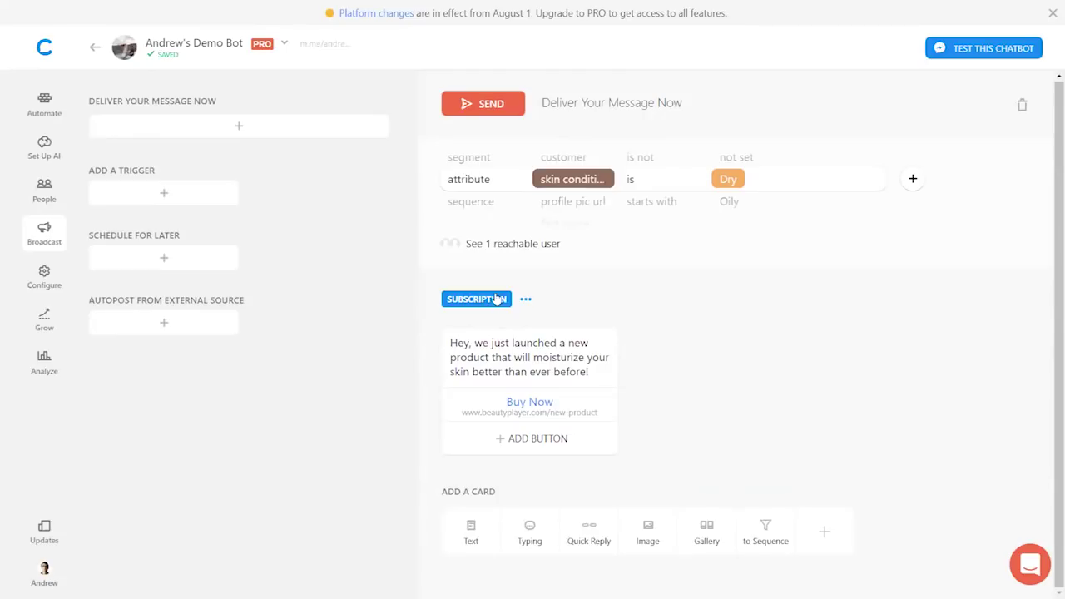
- Set the broadcast's message type to Update
{"action": "left_click", "coordinate": [498, 299]}
{"action": "left_click", "coordinate": [497, 244]}
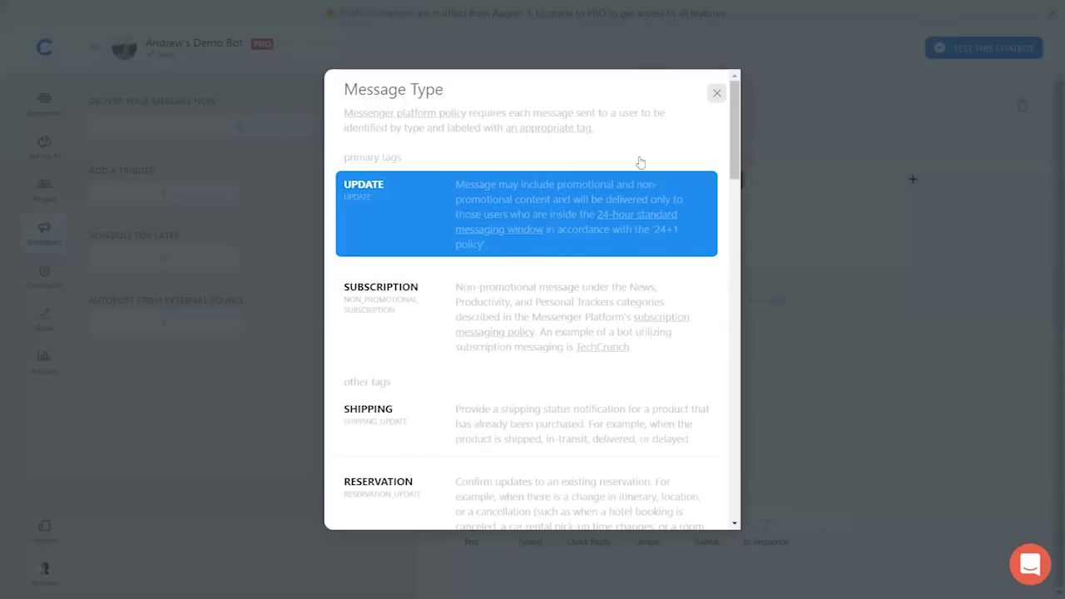
{"action": "left_click", "coordinate": [715, 94]}
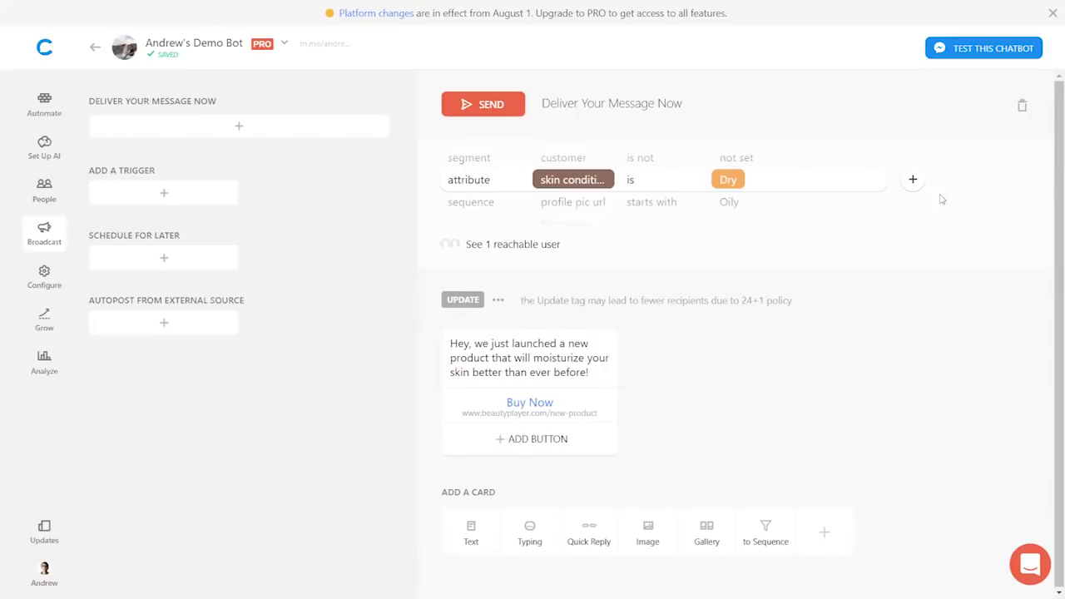
- Remove the skin condition Dry filter and delete the product-launch text card
{"action": "left_click", "coordinate": [942, 181]}
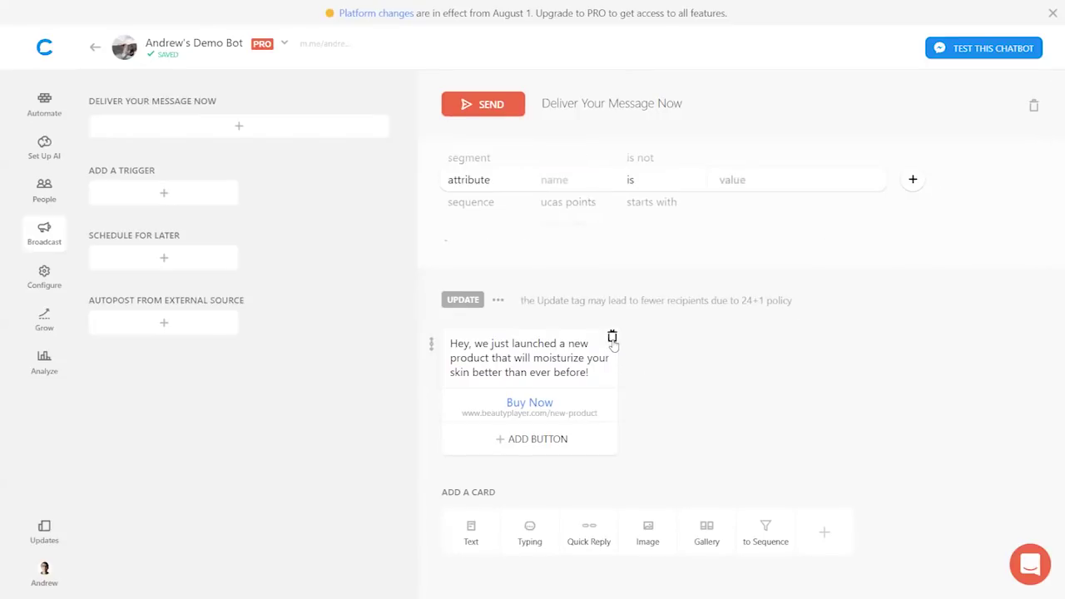
{"action": "left_click", "coordinate": [614, 335]}
{"action": "left_click", "coordinate": [641, 337]}
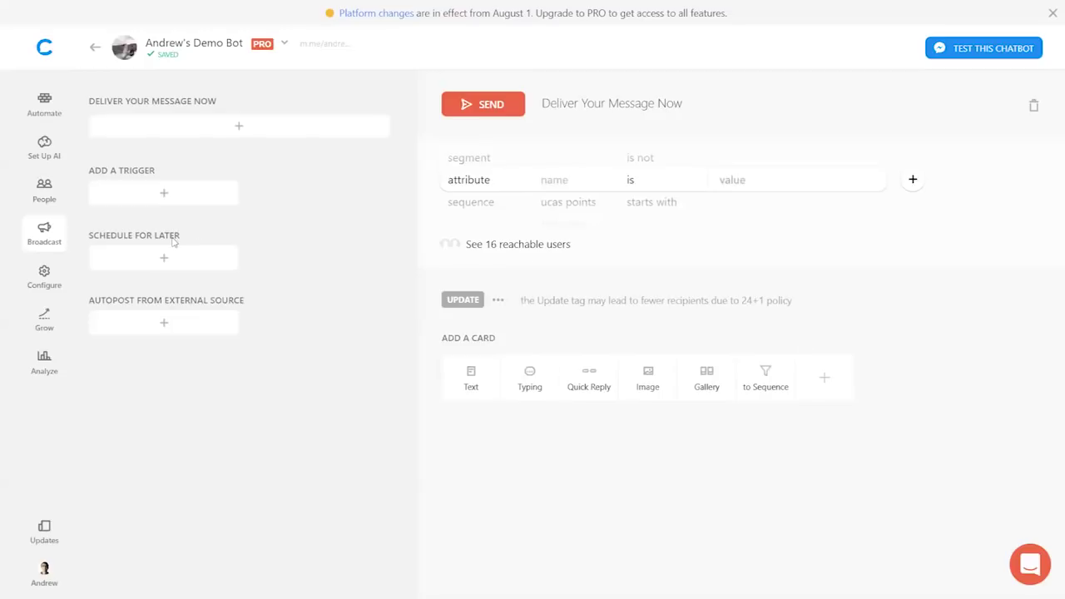
- Open a subscriber's attribute details from the People list
{"action": "left_click", "coordinate": [45, 196]}
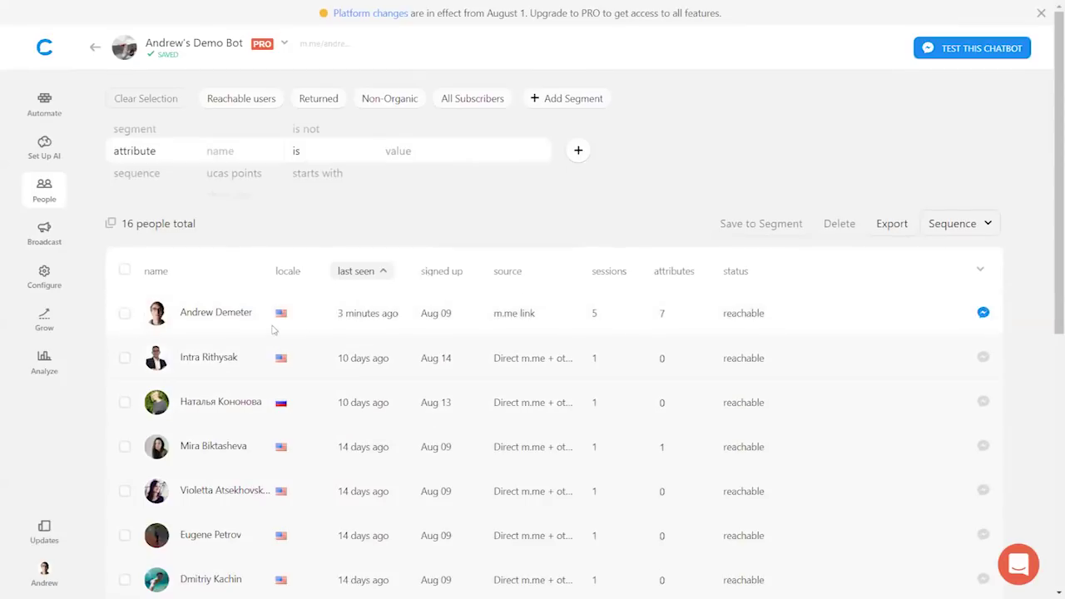
{"action": "scroll", "coordinate": [265, 361], "scroll_direction": "down", "scroll_amount": 1}
{"action": "scroll", "coordinate": [262, 361], "scroll_direction": "down", "scroll_amount": 1}
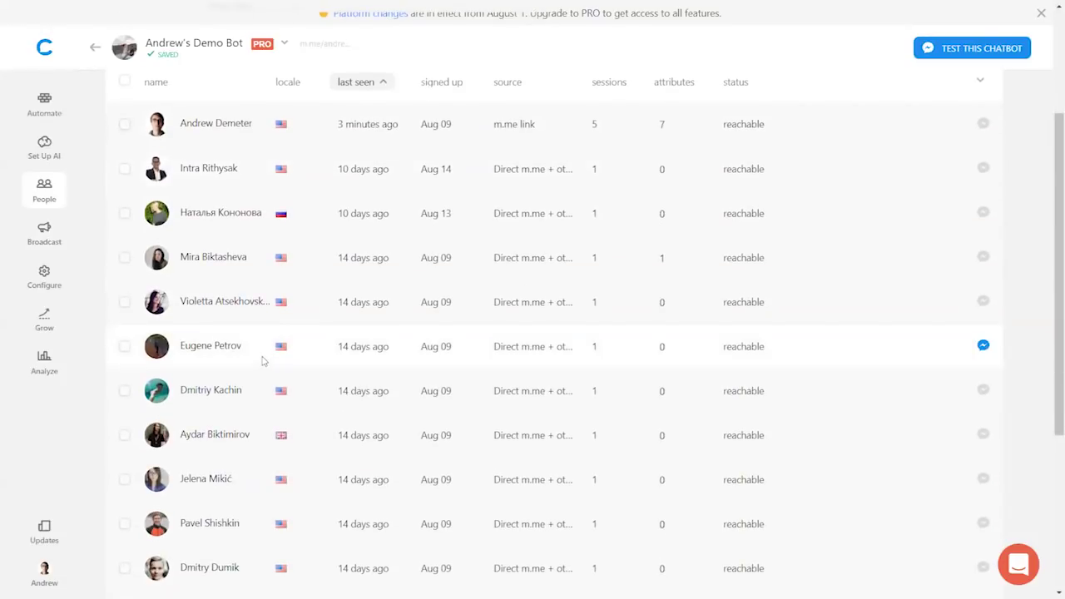
{"action": "left_click", "coordinate": [209, 395]}
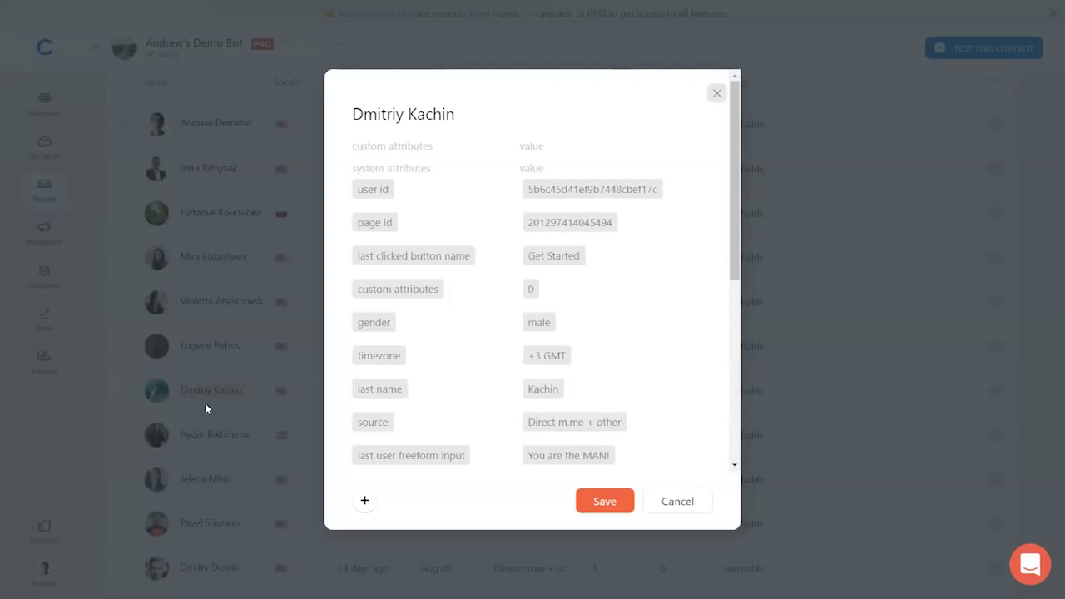
- Add the custom attribute customer = true, save it, and recheck the subscriber's attributes
{"action": "left_click", "coordinate": [365, 503]}
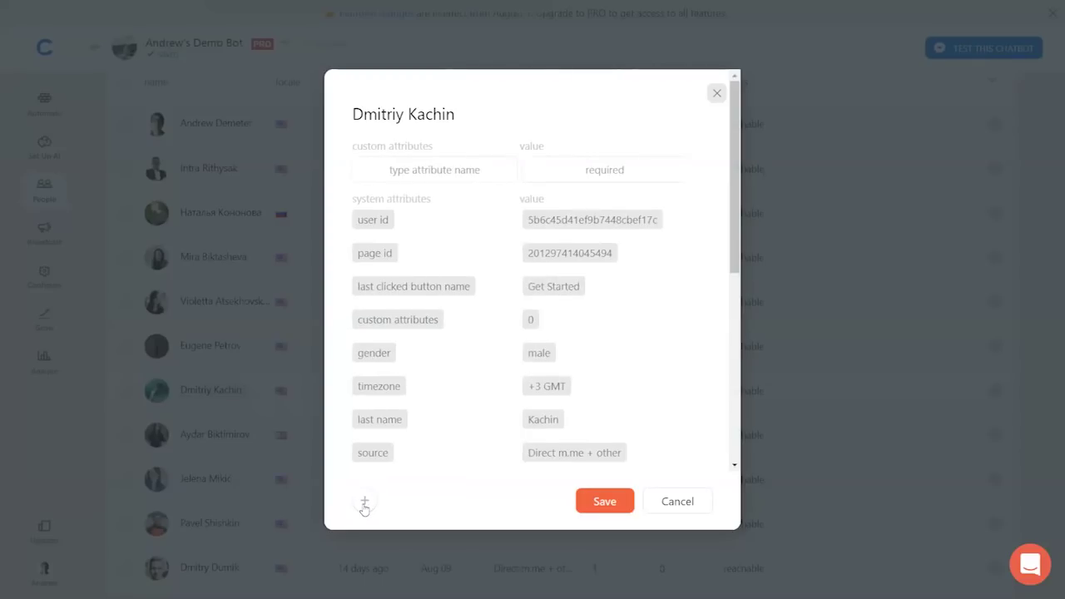
{"action": "left_click", "coordinate": [428, 173]}
{"action": "type", "text": "custo"}
{"action": "key", "text": "Return"}
{"action": "left_click", "coordinate": [587, 170]}
{"action": "type", "text": "true"}
{"action": "left_click", "coordinate": [549, 132]}
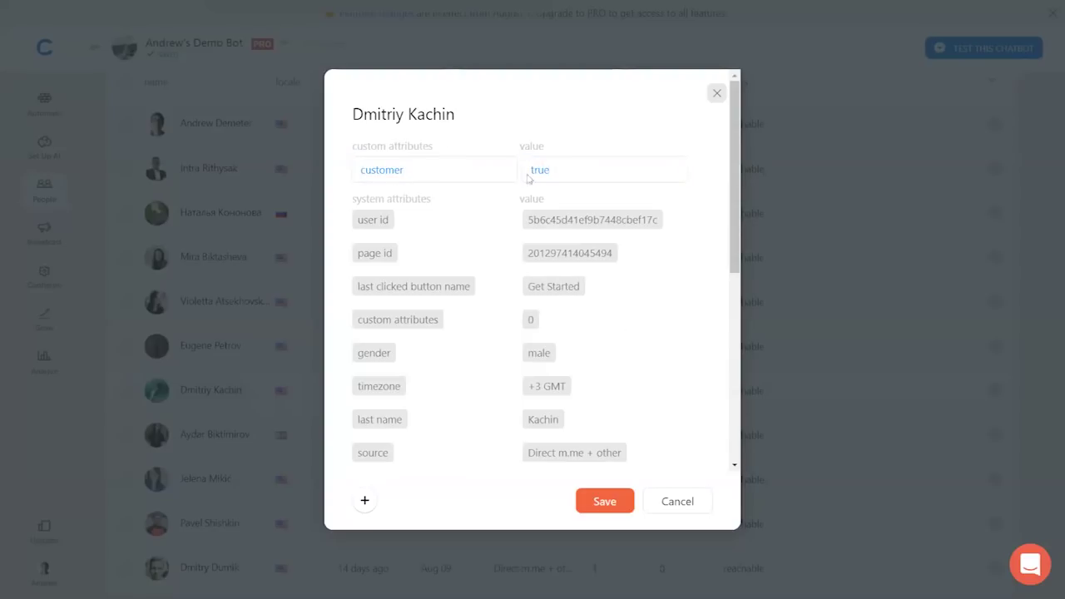
{"action": "left_click", "coordinate": [605, 502]}
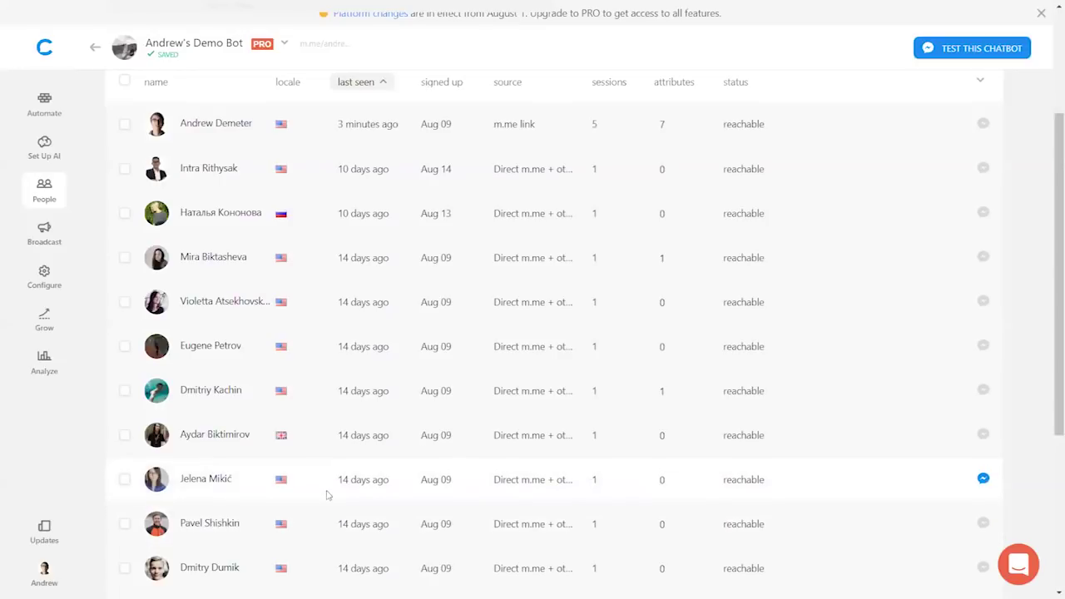
{"action": "left_click", "coordinate": [210, 389]}
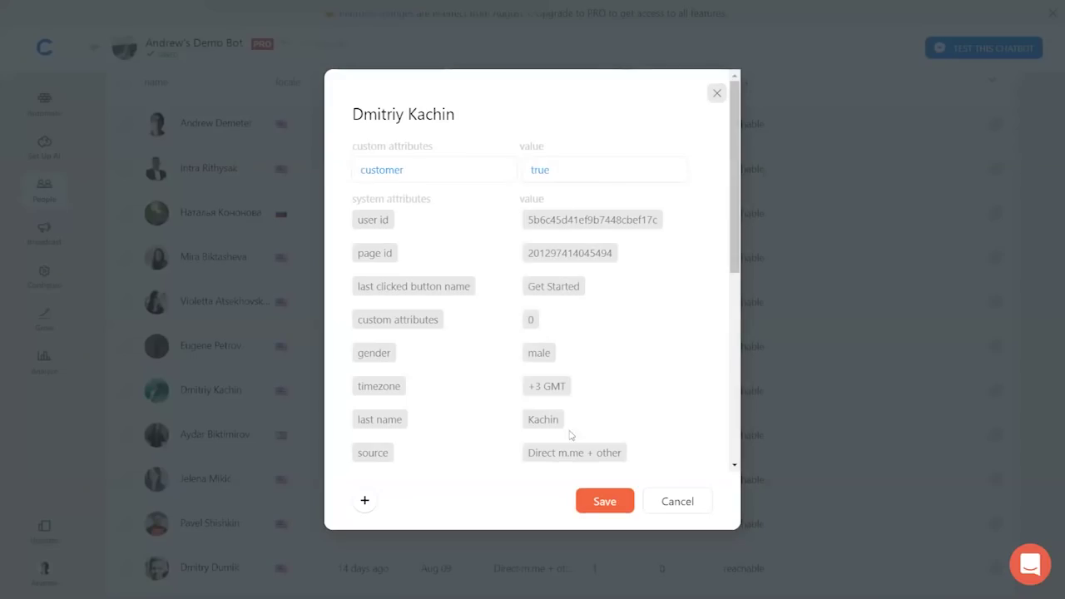
{"action": "left_click", "coordinate": [696, 503]}
{"action": "scroll", "coordinate": [527, 438], "scroll_direction": "up", "scroll_amount": 3}
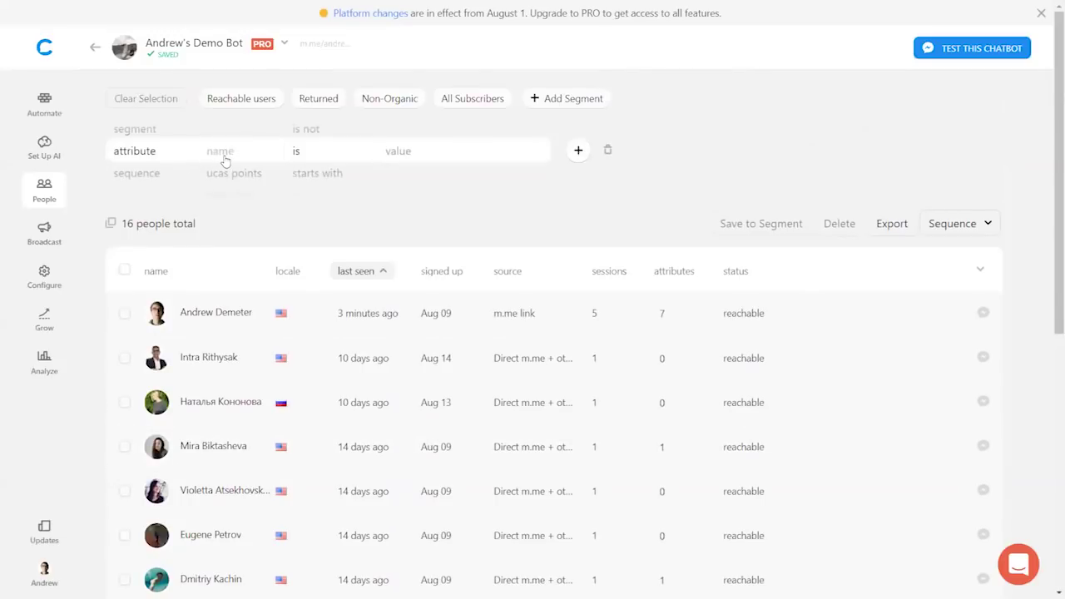
{"action": "left_click", "coordinate": [224, 154]}
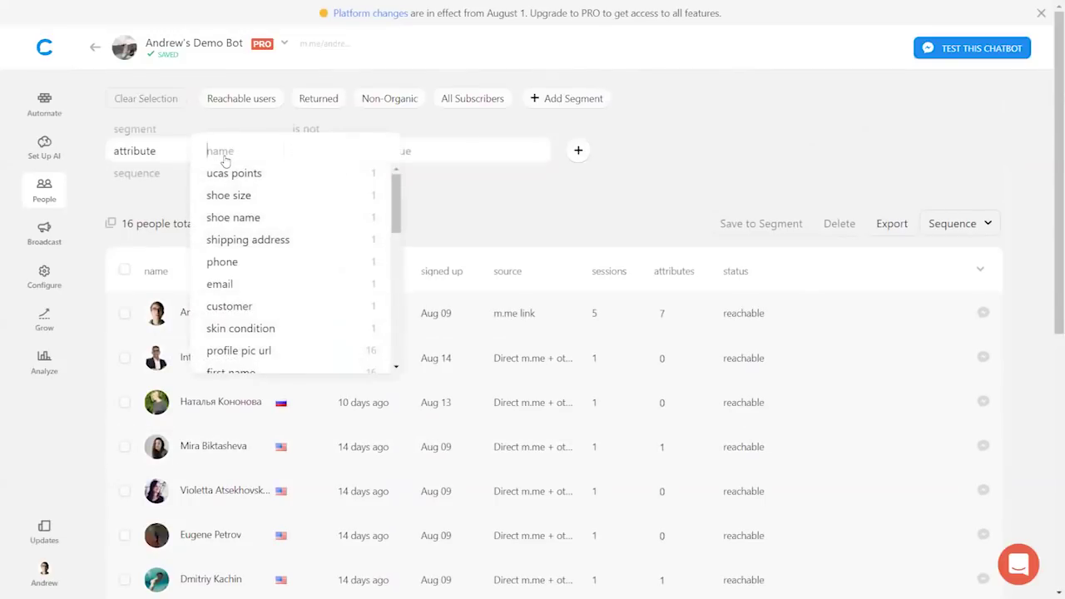
{"action": "type", "text": "cus"}
{"action": "left_click", "coordinate": [239, 175]}
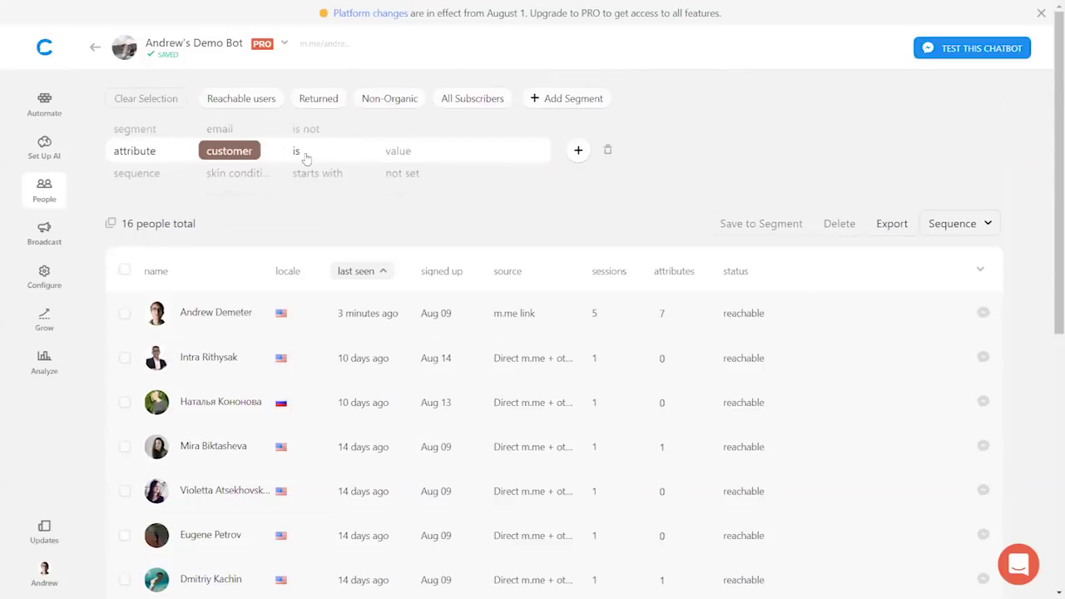
{"action": "left_click", "coordinate": [418, 153]}
{"action": "left_click", "coordinate": [396, 194]}
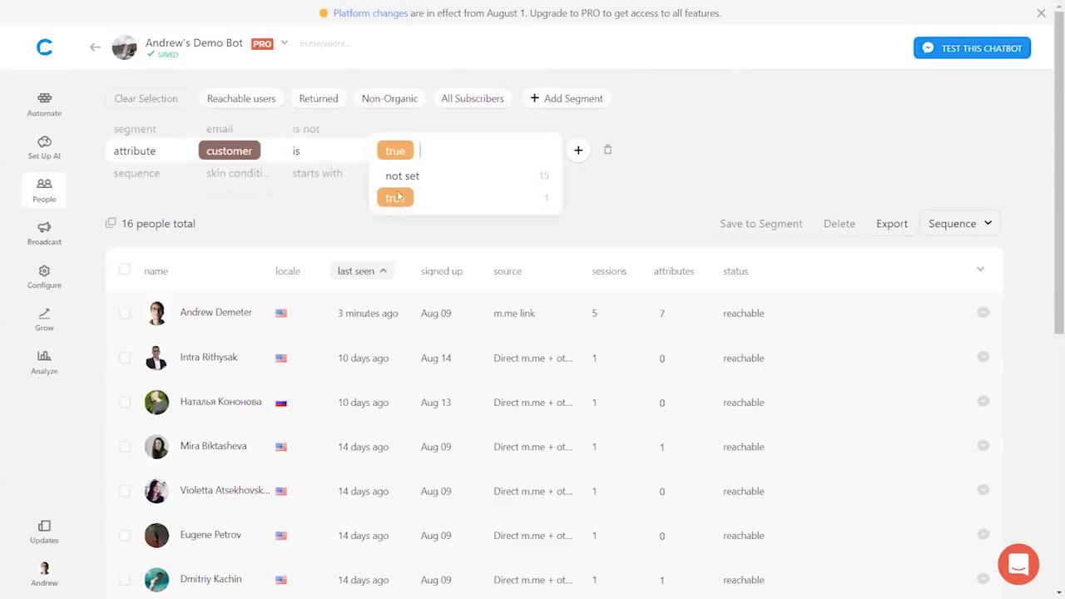
{"action": "left_click", "coordinate": [728, 162]}
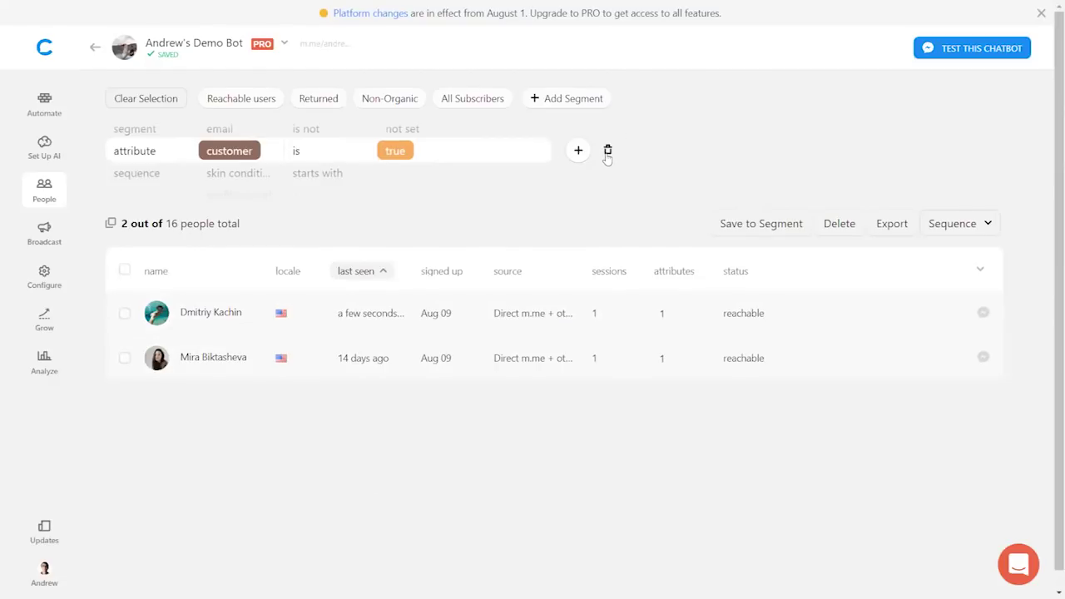
{"action": "left_click", "coordinate": [608, 153]}
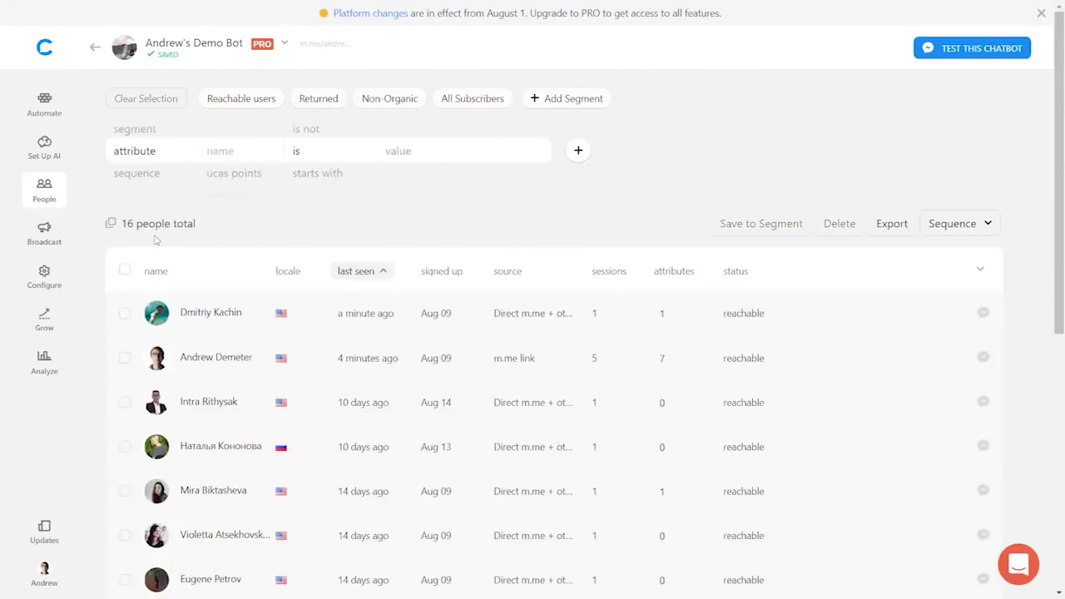
- Create a block inside the Leeds Beckett group and title it 'Start Here 2'
{"action": "left_click", "coordinate": [44, 107]}
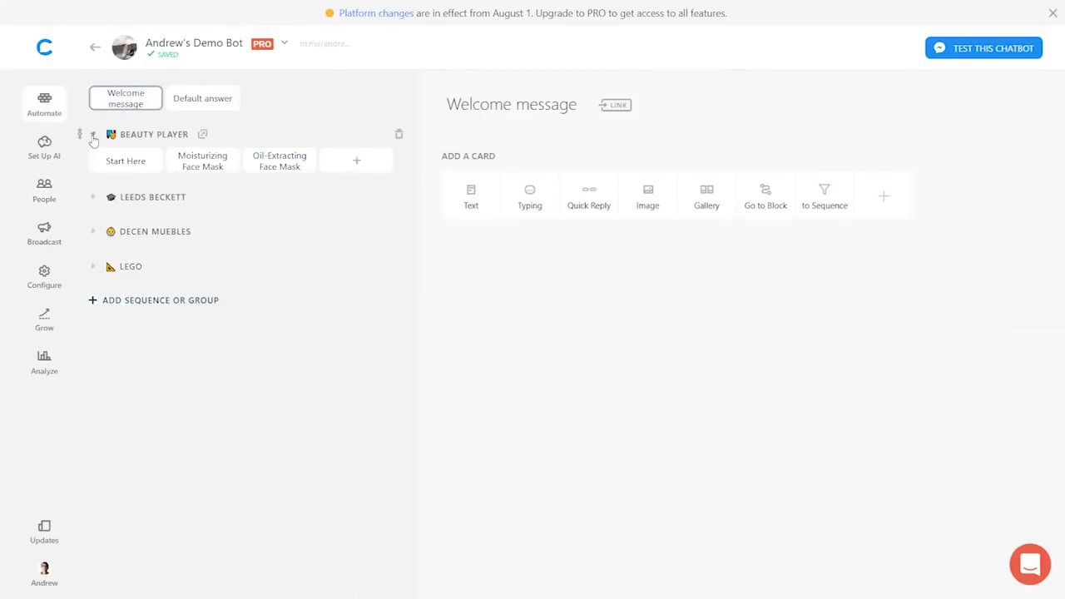
{"action": "left_click", "coordinate": [93, 137]}
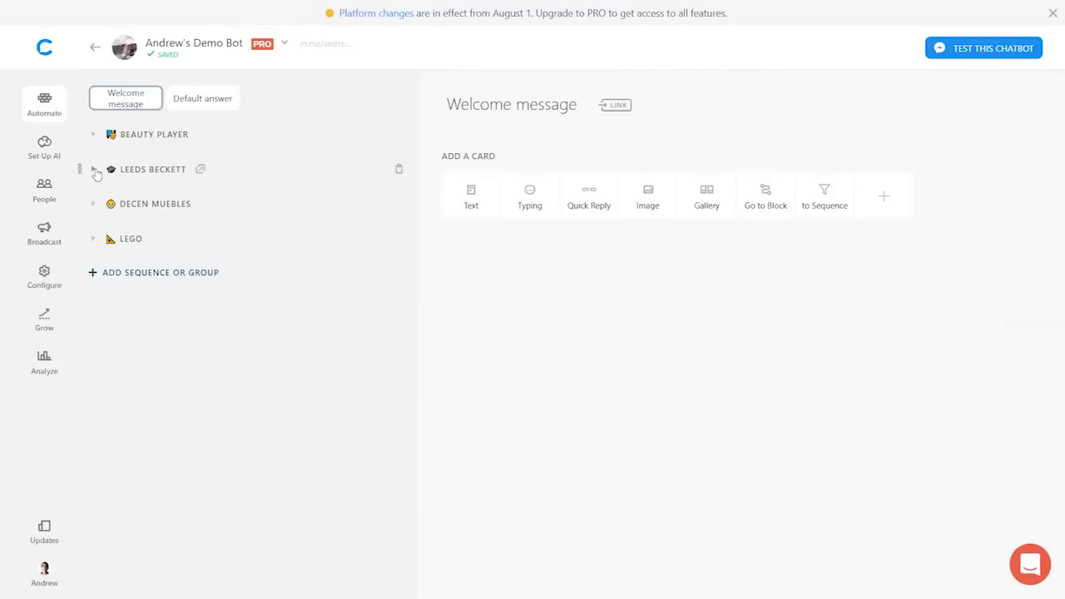
{"action": "left_click", "coordinate": [95, 171]}
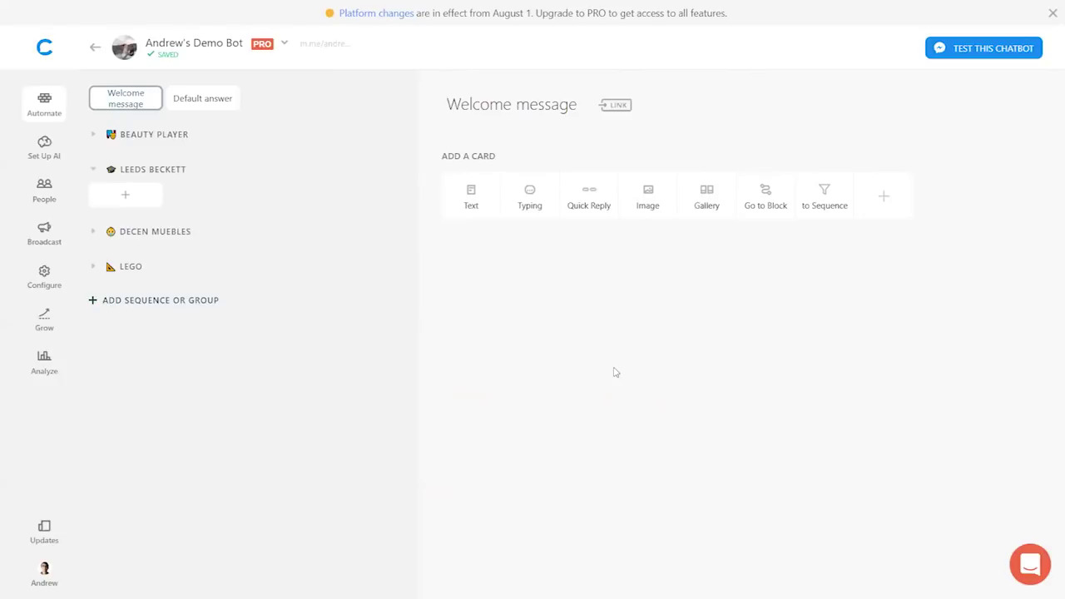
{"action": "left_click", "coordinate": [137, 204]}
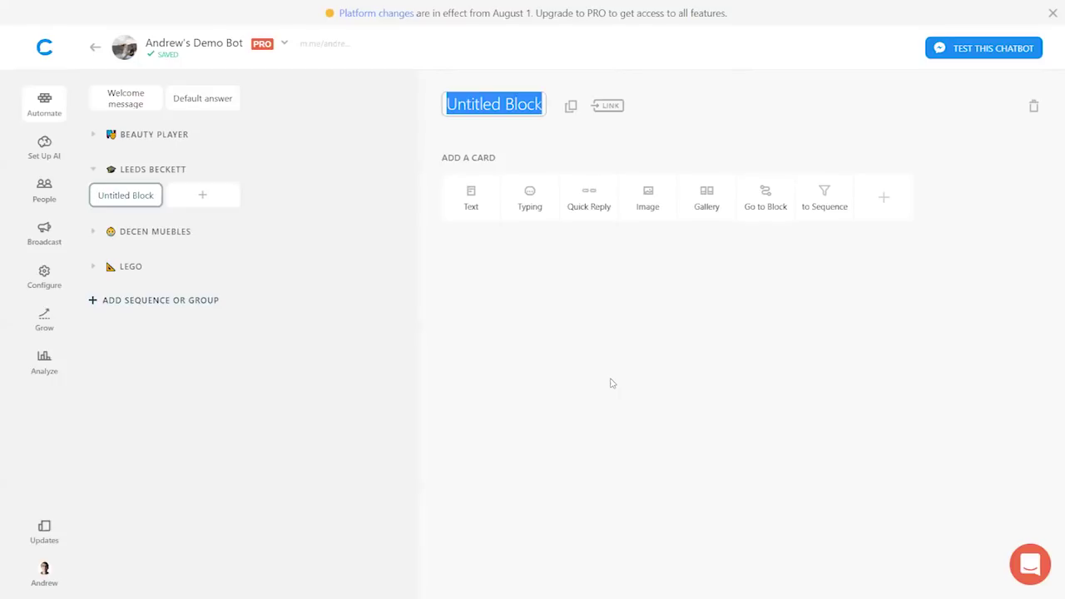
{"action": "type", "text": "Start Here"}
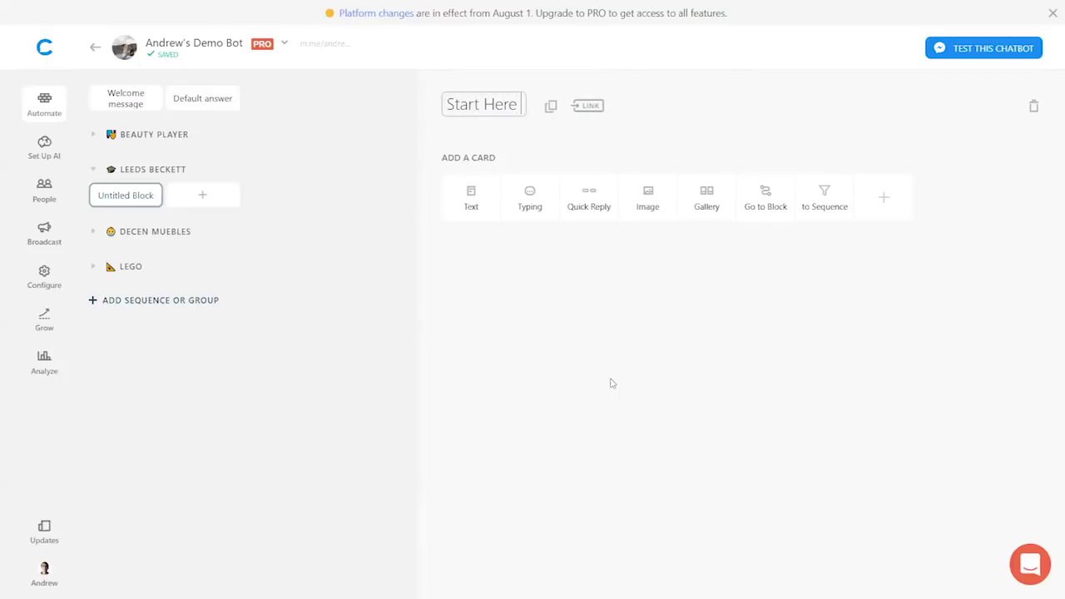
{"action": "type", "text": " 2"}
{"action": "key", "text": "Return"}
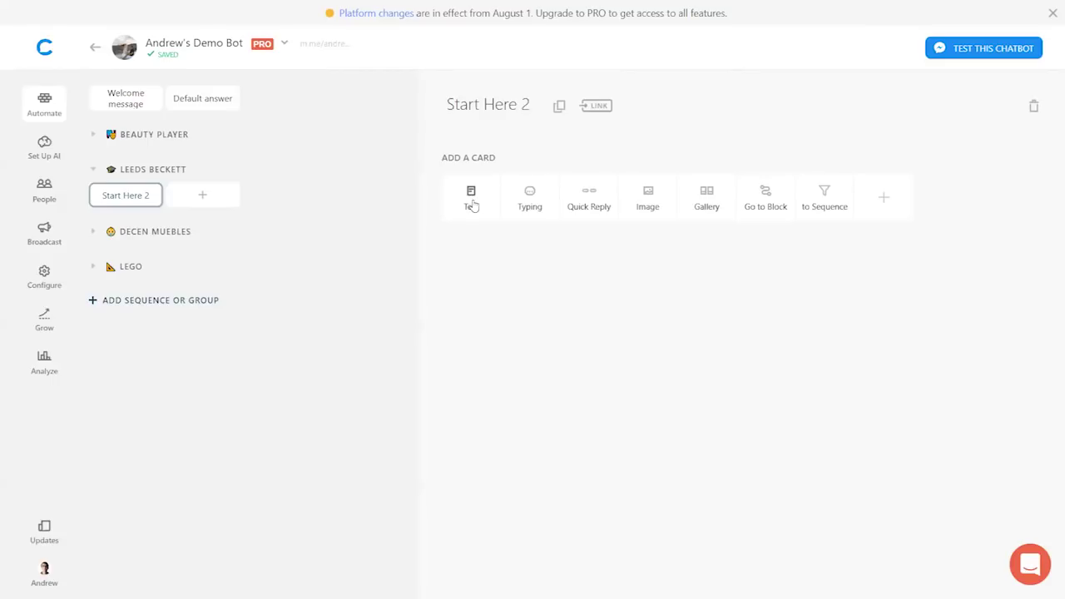
- Add the question 'Are you currently a UK resident?' to Start Here 2, followed by a quick-reply card
{"action": "type", "text": "Are you currently a"}
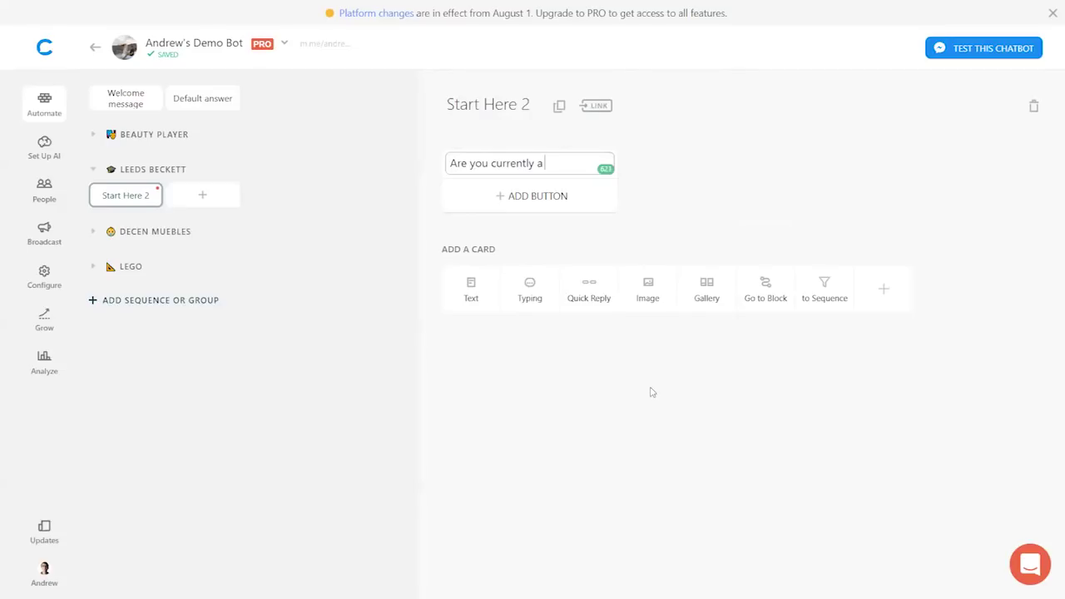
{"action": "type", "text": " UK resident?"}
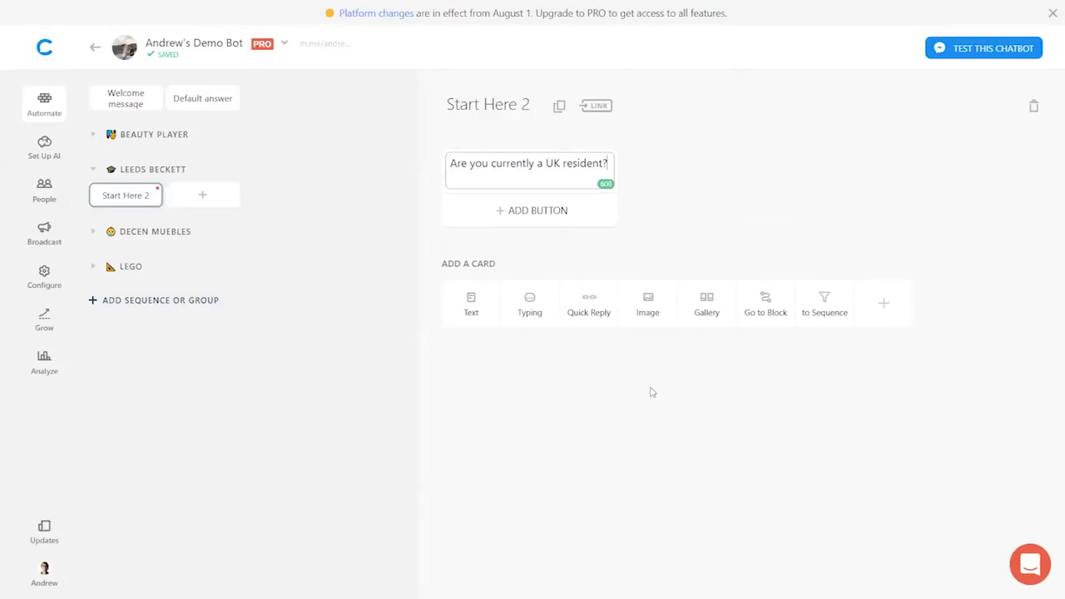
{"action": "left_click", "coordinate": [723, 207]}
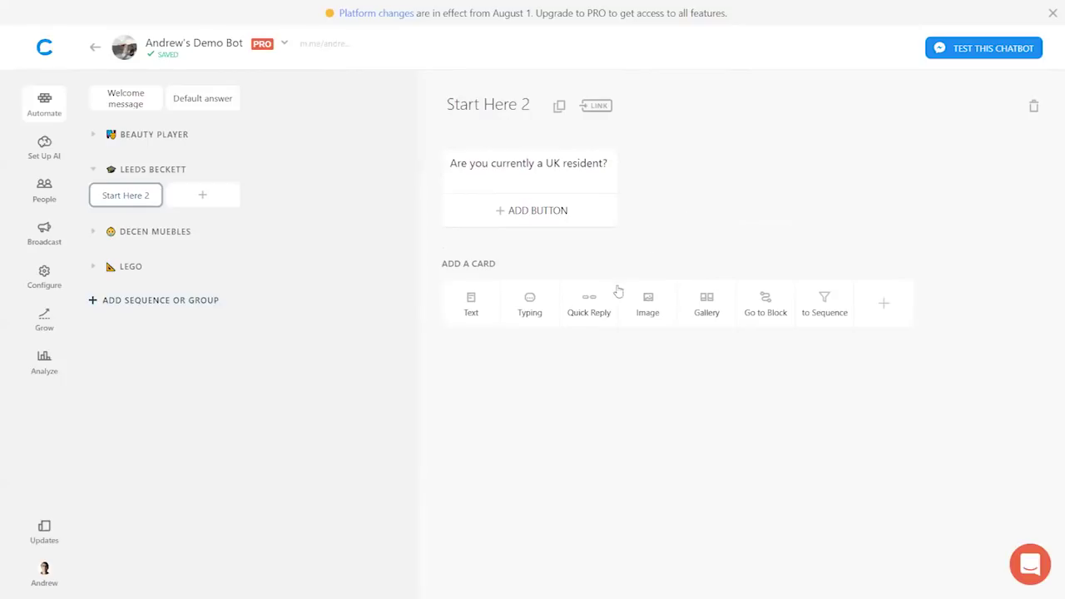
{"action": "left_click", "coordinate": [589, 308]}
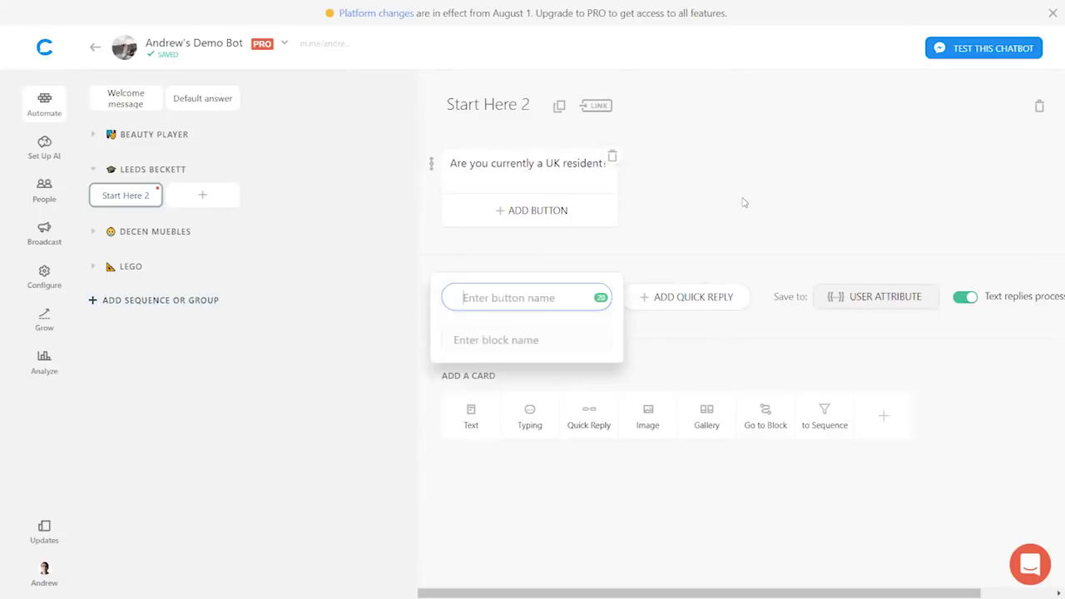
- Create the quick replies 'Yes!' with a green check-mark and 'No!' with a red cross
{"action": "type", "text": "Yes"}
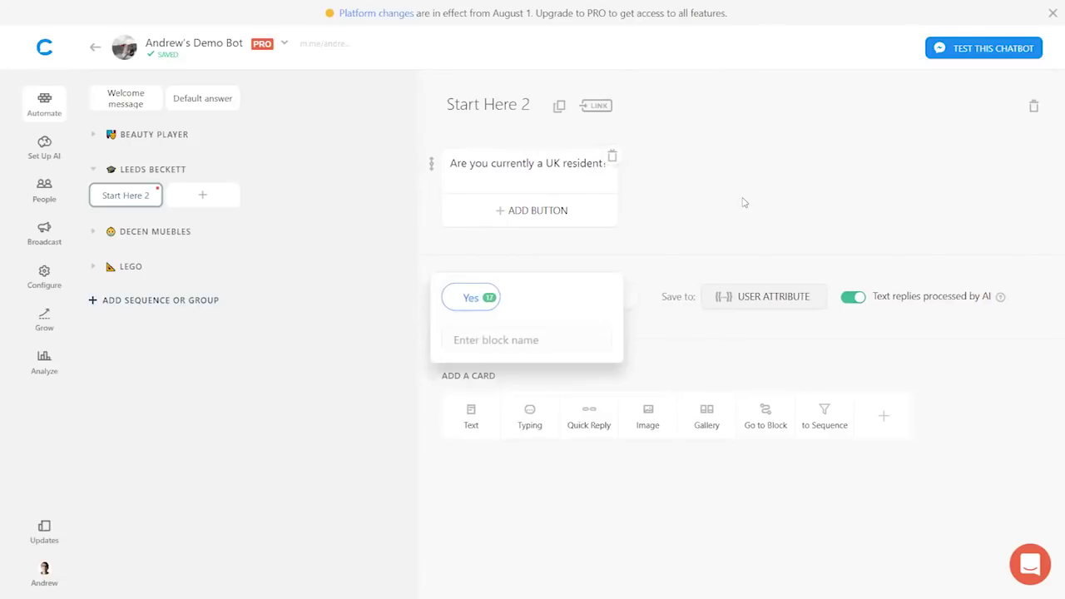
{"action": "type", "text": "!"}
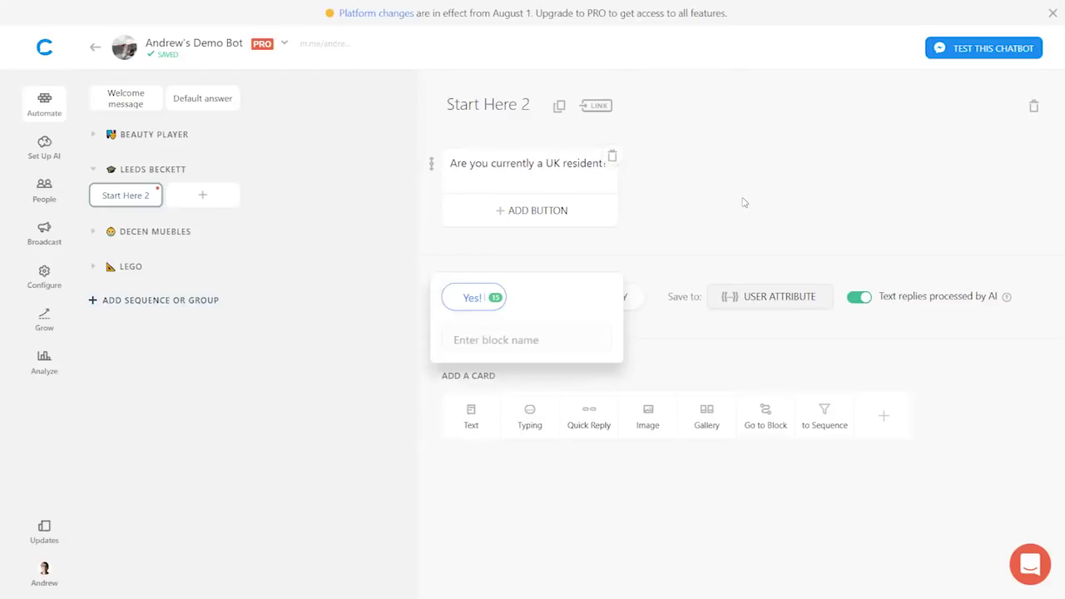
{"action": "type", "text": "✅"}
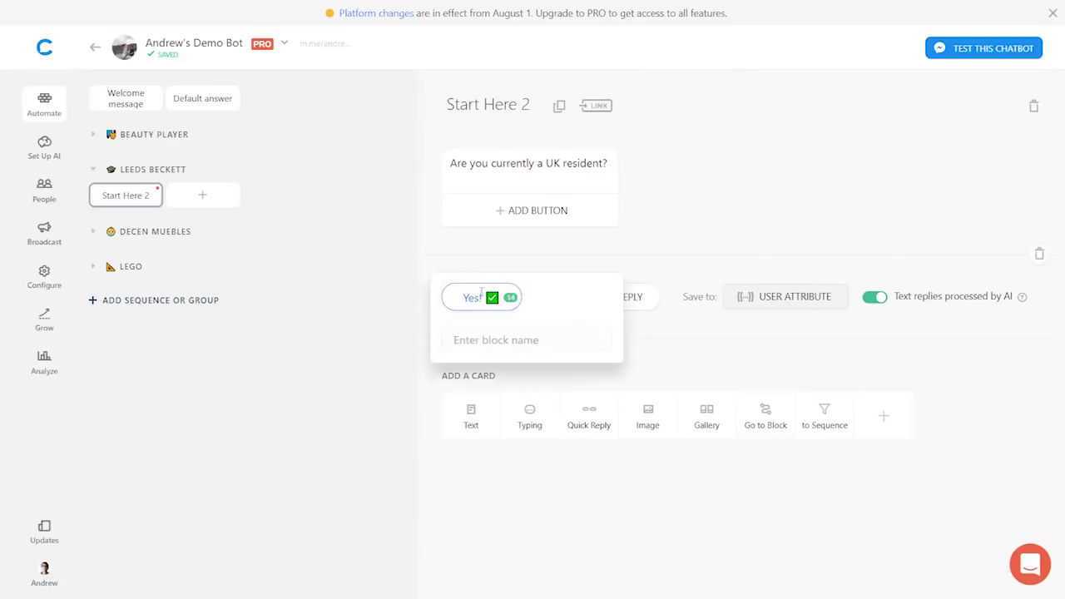
{"action": "left_click", "coordinate": [725, 224]}
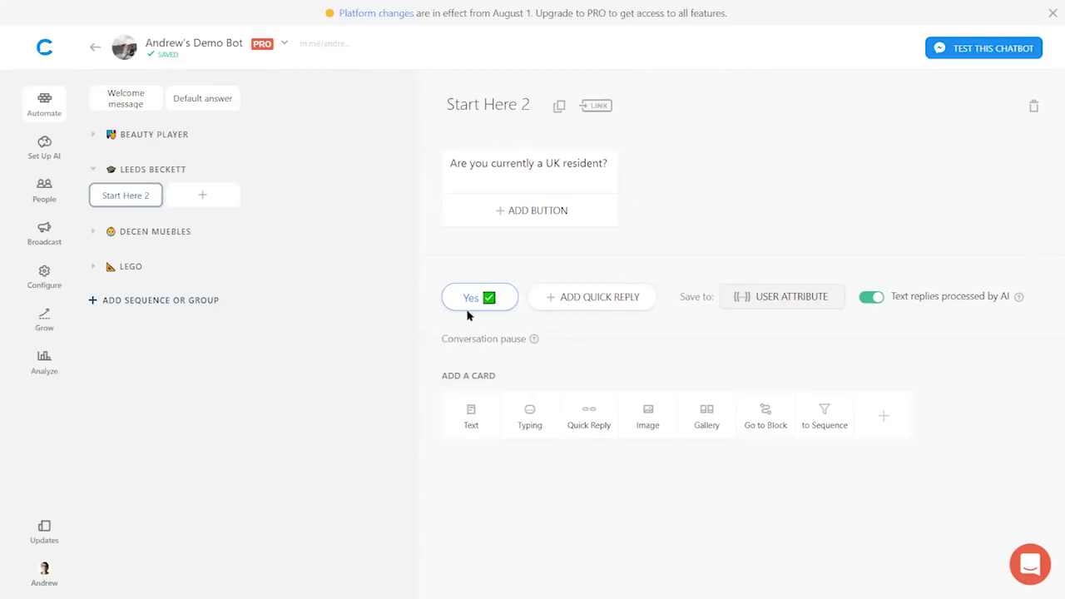
{"action": "left_click", "coordinate": [603, 299]}
{"action": "type", "text": "No!"}
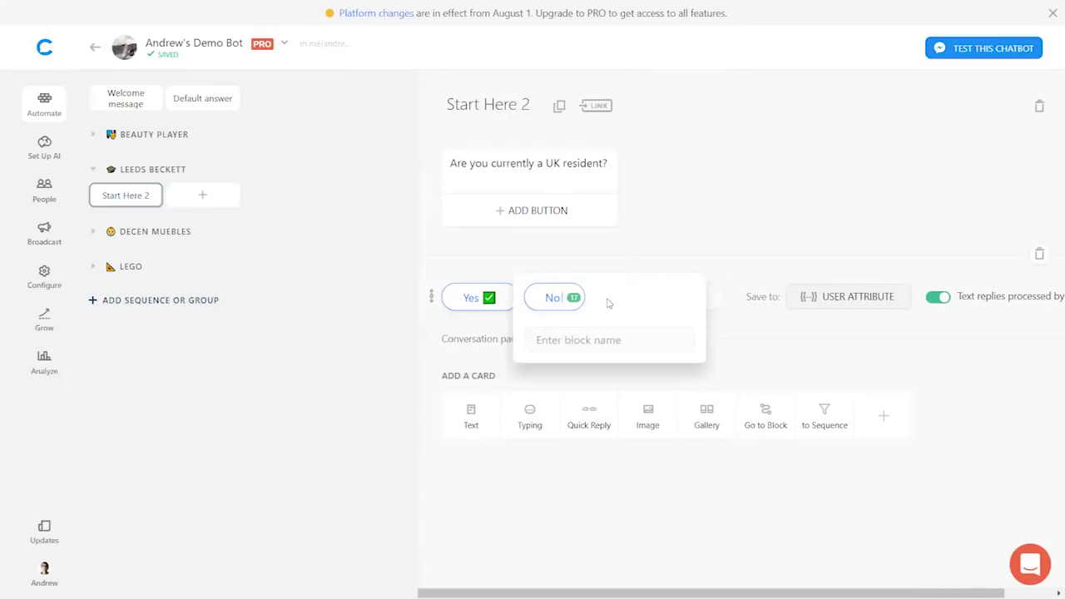
{"action": "type", "text": "❌"}
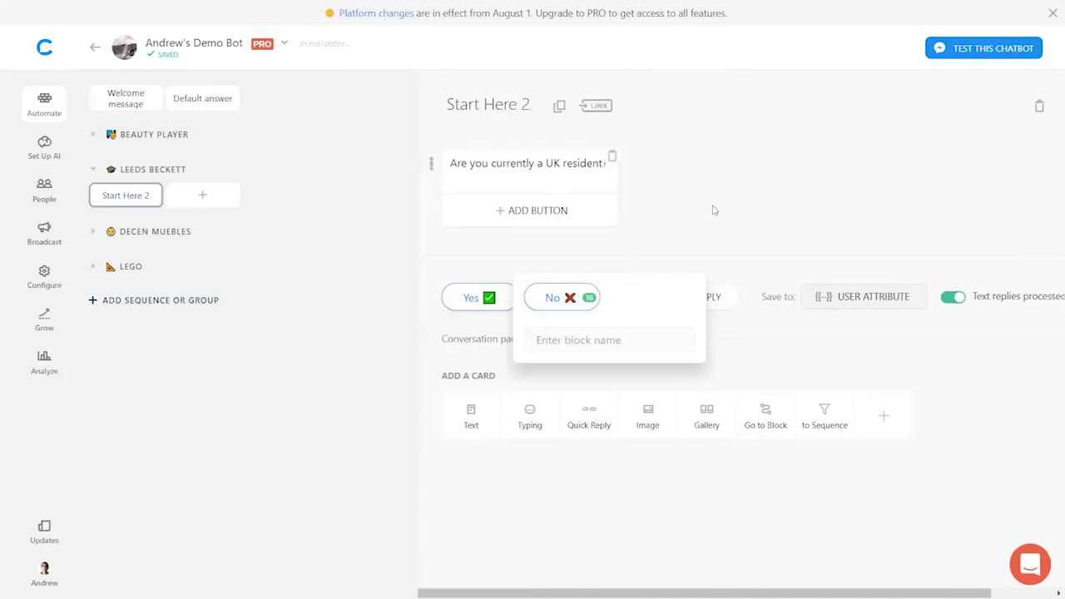
{"action": "left_click", "coordinate": [712, 211]}
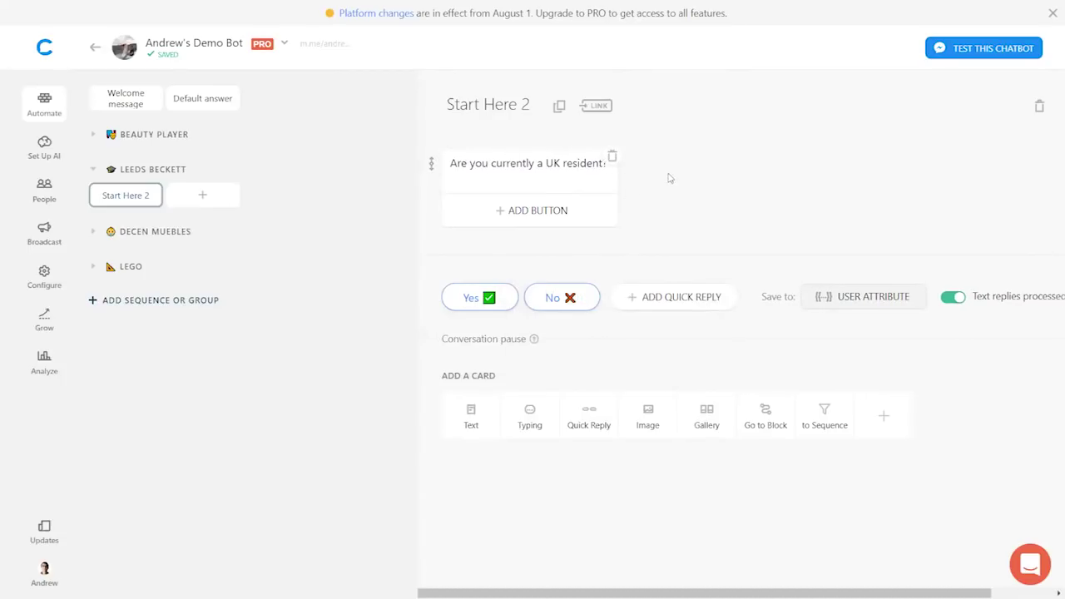
- Link the No reply to a new block named 'Disqualified - Not UK Resident'
{"action": "left_click", "coordinate": [554, 300]}
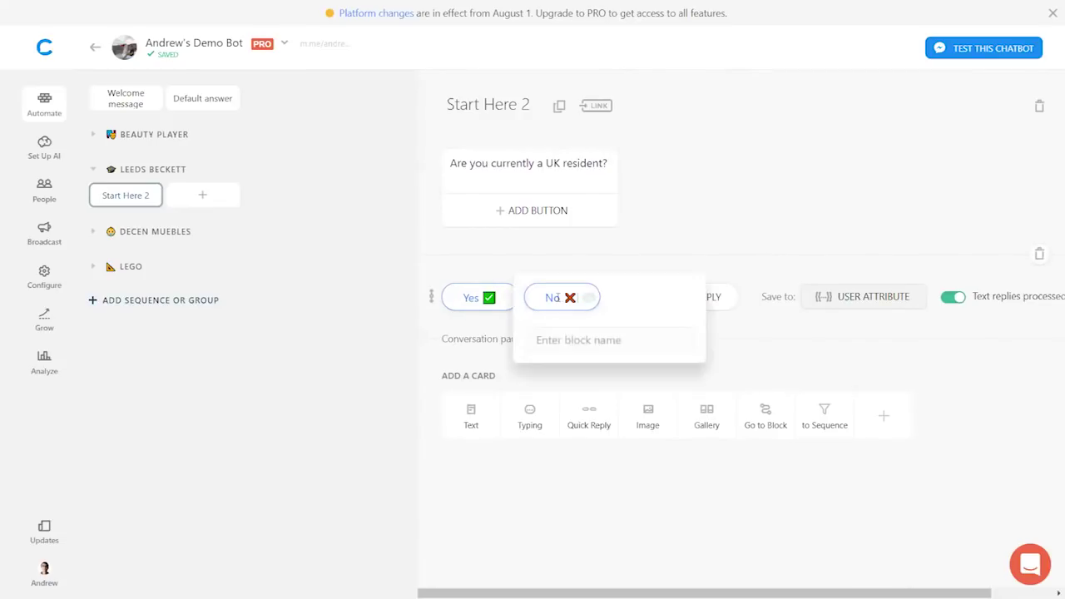
{"action": "left_click", "coordinate": [547, 339]}
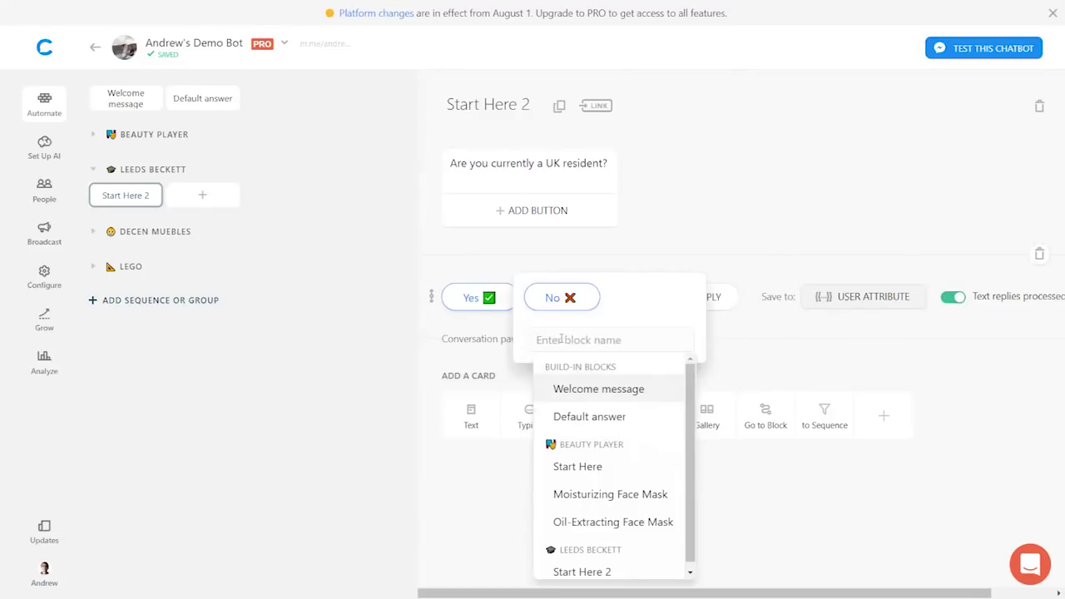
{"action": "type", "text": "Disqual"}
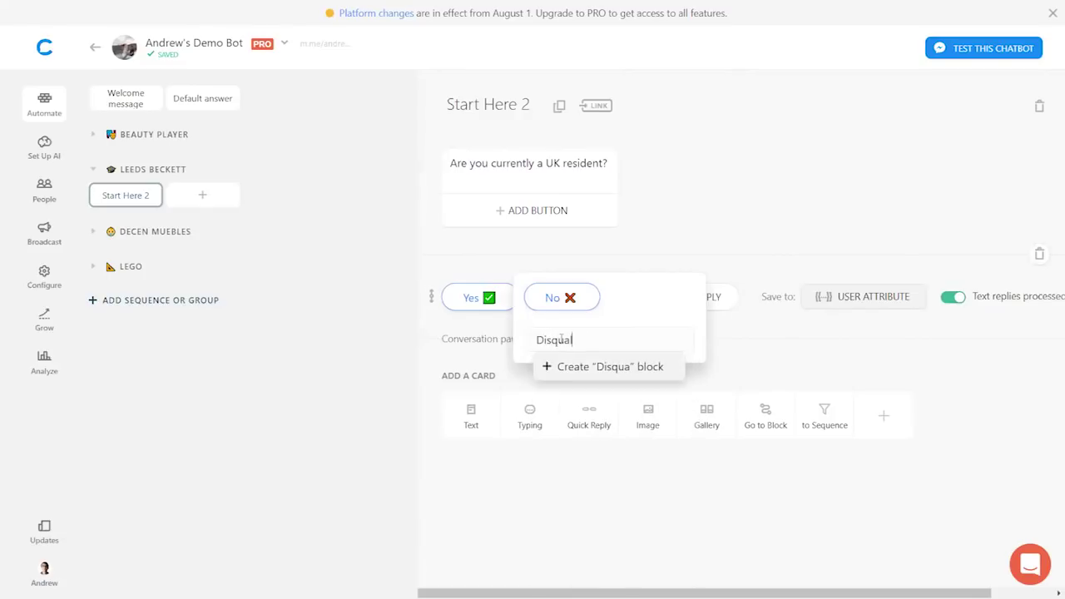
{"action": "type", "text": "ified - "}
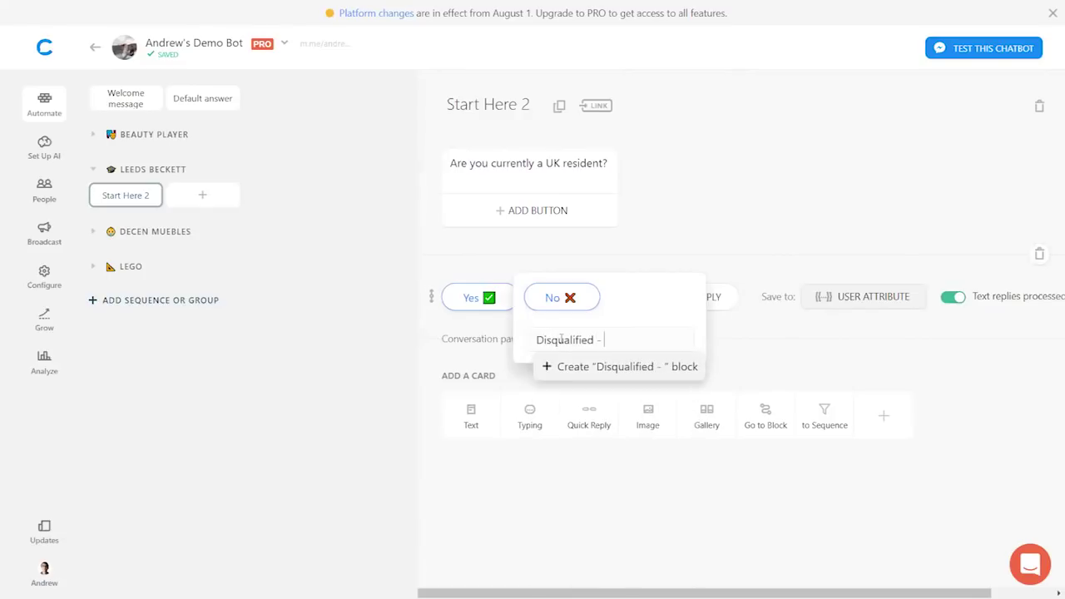
{"action": "type", "text": "Not UK Re"}
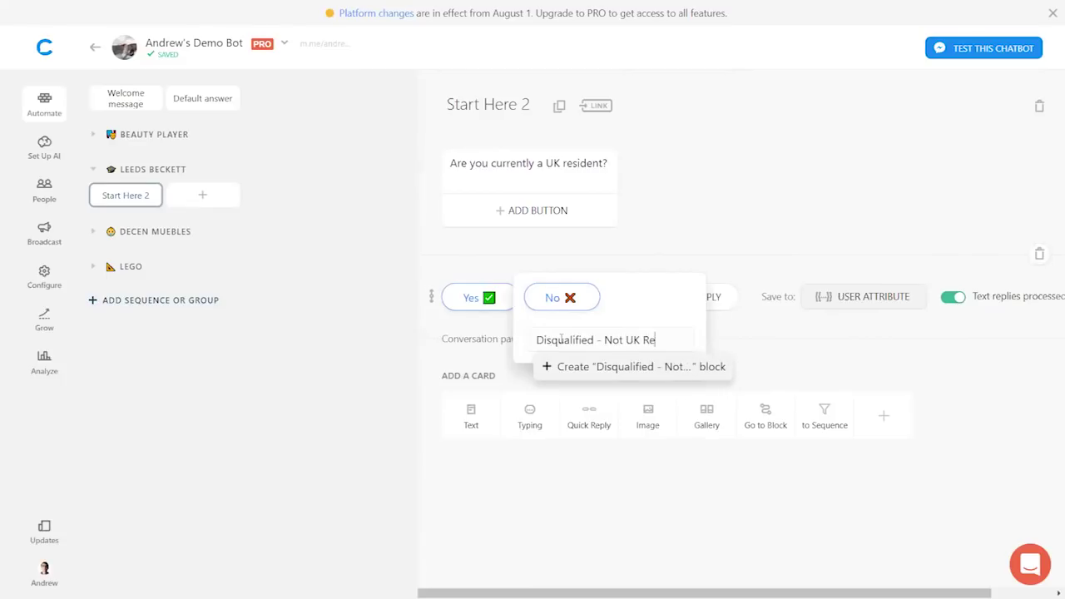
{"action": "type", "text": "sident"}
{"action": "left_click", "coordinate": [586, 367]}
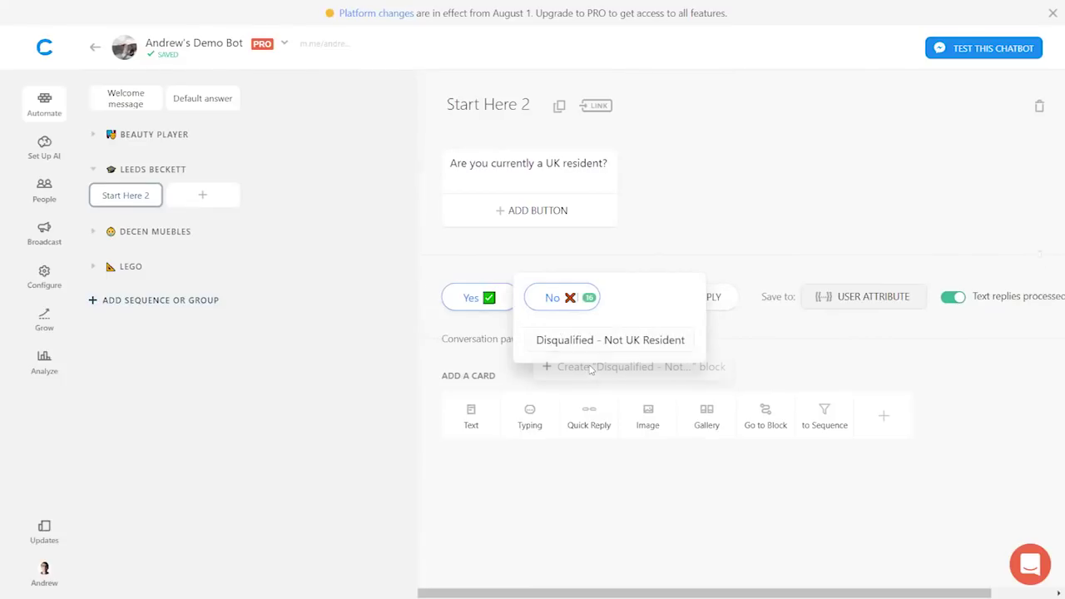
{"action": "left_click", "coordinate": [648, 343]}
{"action": "left_click", "coordinate": [749, 243]}
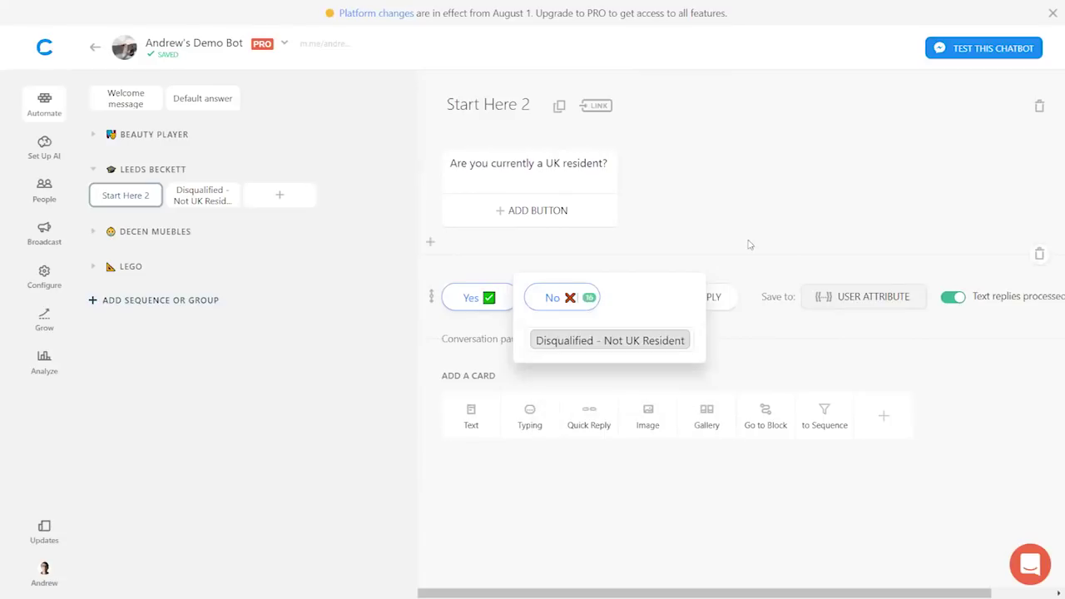
{"action": "left_click", "coordinate": [749, 244]}
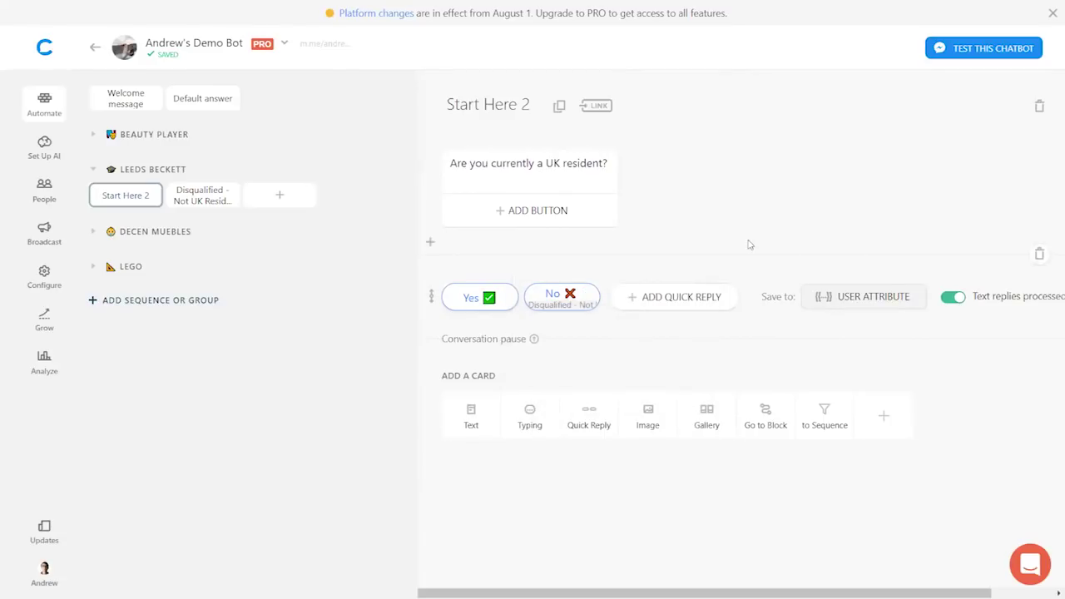
{"action": "left_click", "coordinate": [190, 197]}
{"action": "left_click", "coordinate": [464, 207]}
- Write the apology saying users must be a UK resident to continue the clearing process
{"action": "type", "text": "Sorry, you"}
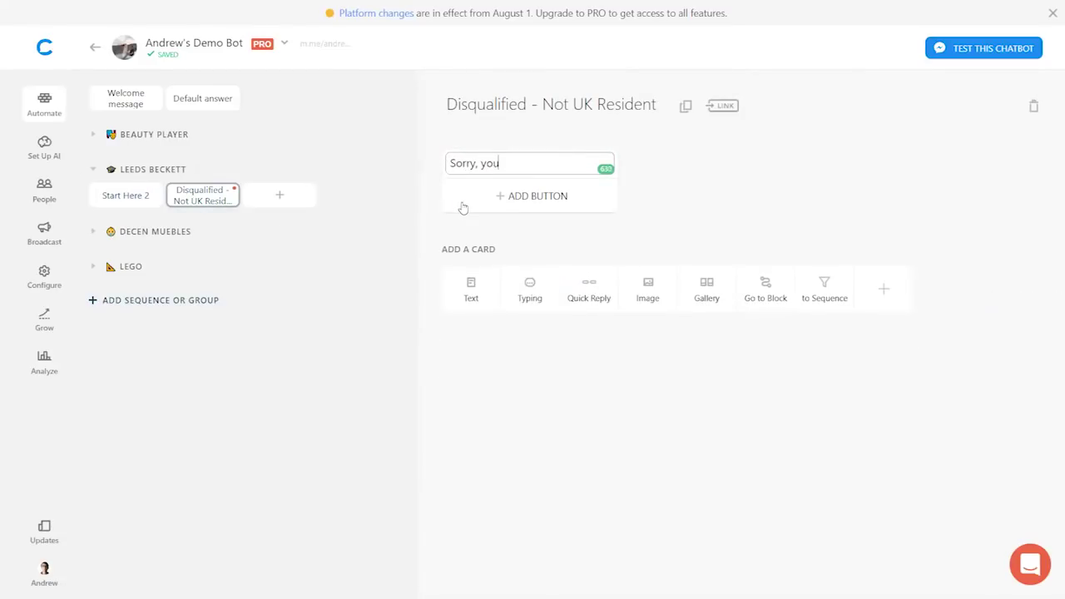
{"action": "type", "text": " must be a UK resident to co"}
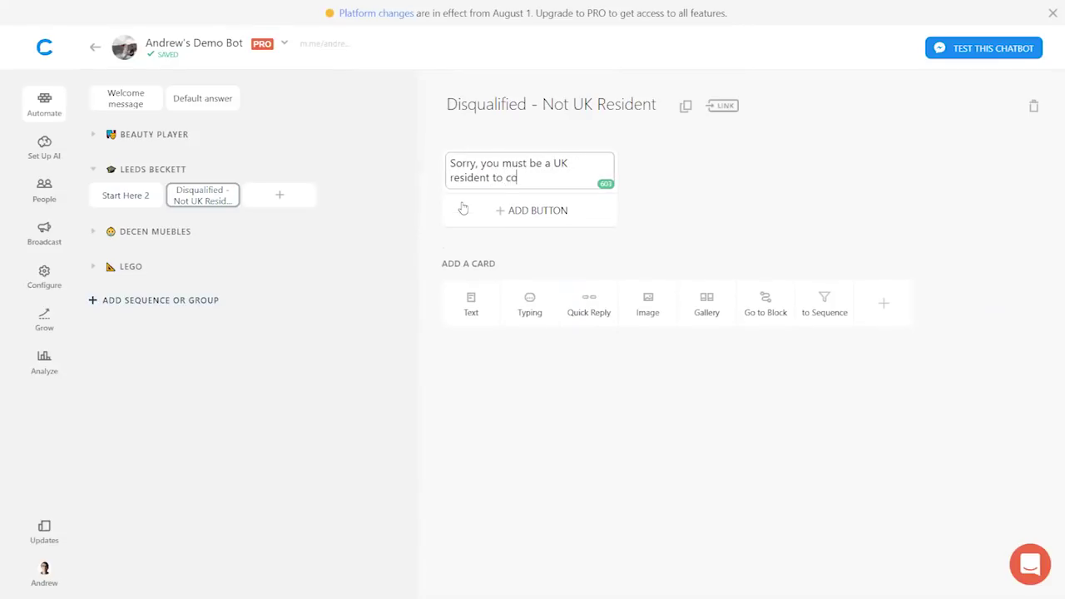
{"action": "type", "text": "ntinue the clearing process..."}
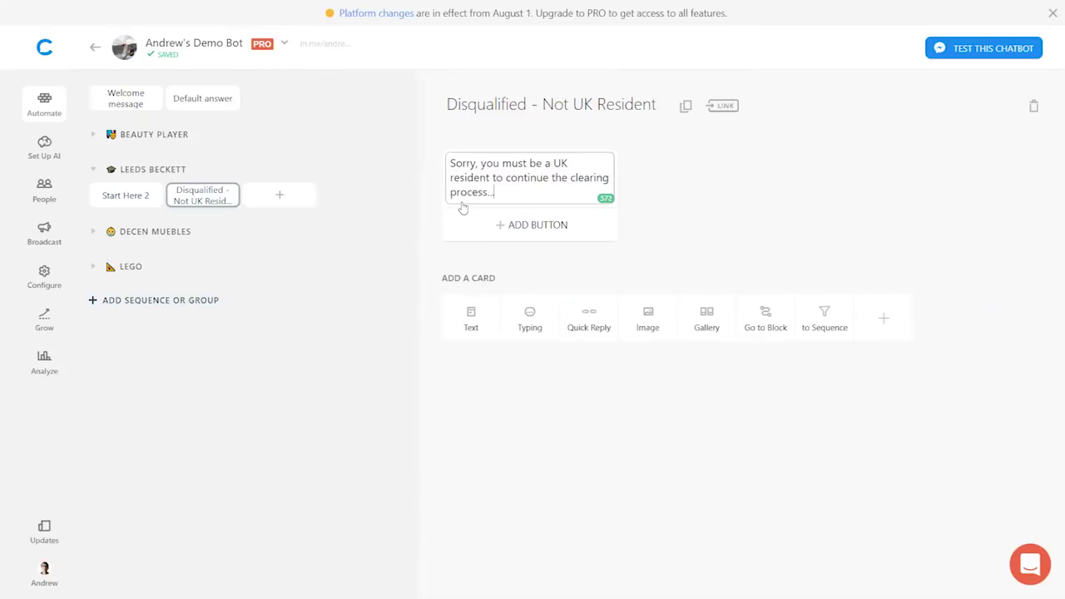
{"action": "left_click", "coordinate": [794, 217]}
{"action": "left_click", "coordinate": [126, 196]}
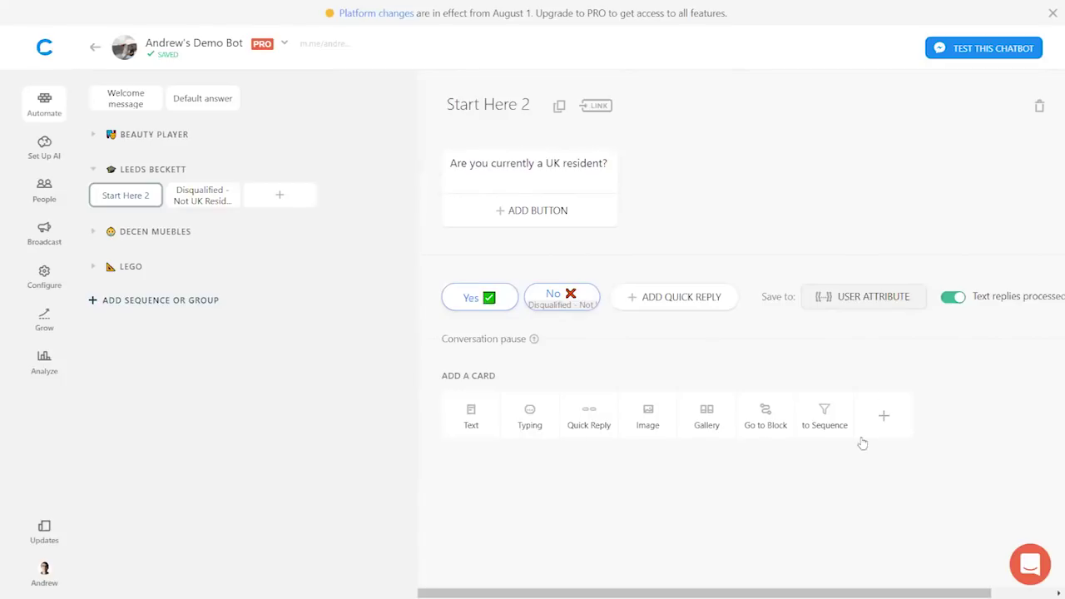
{"action": "left_click", "coordinate": [890, 423]}
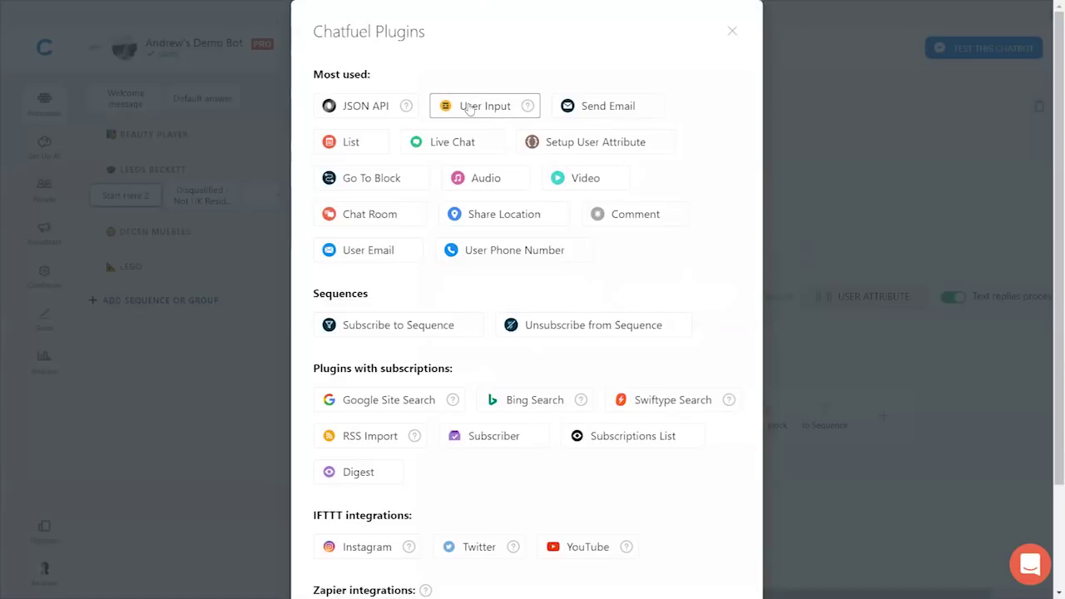
- Add a User Input card with the message 'How many UCAS points do you have?'
{"action": "left_click", "coordinate": [475, 109]}
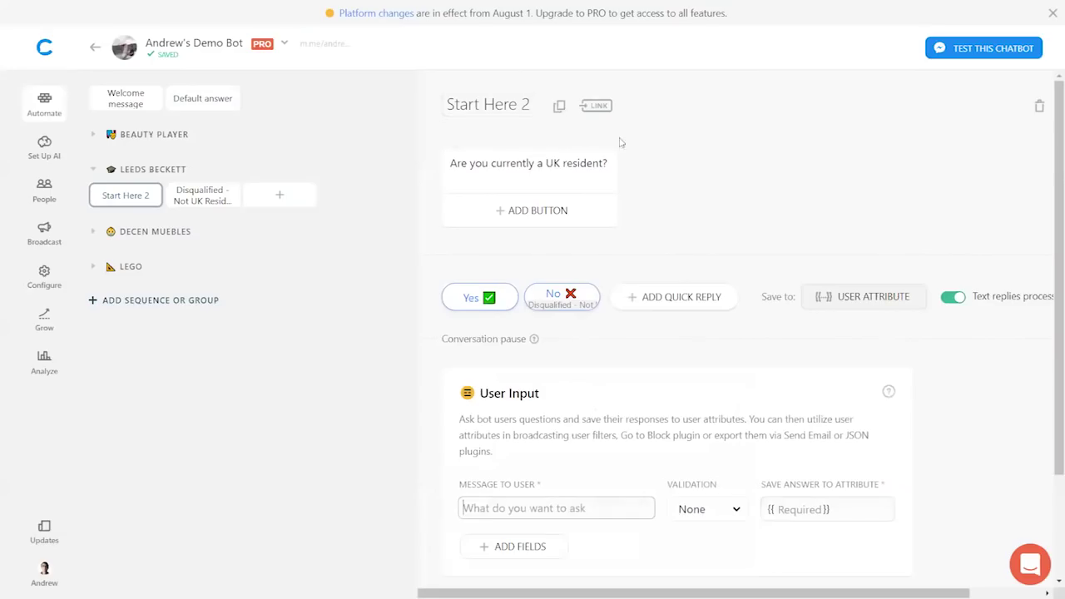
{"action": "scroll", "coordinate": [956, 316], "scroll_direction": "down", "scroll_amount": 2}
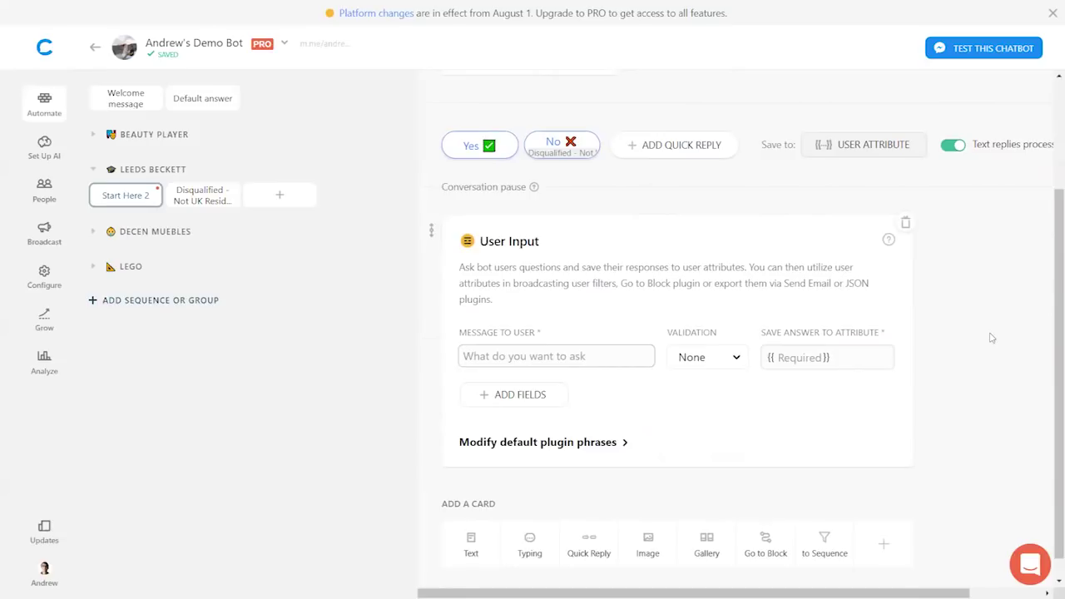
{"action": "type", "text": "How many UC"}
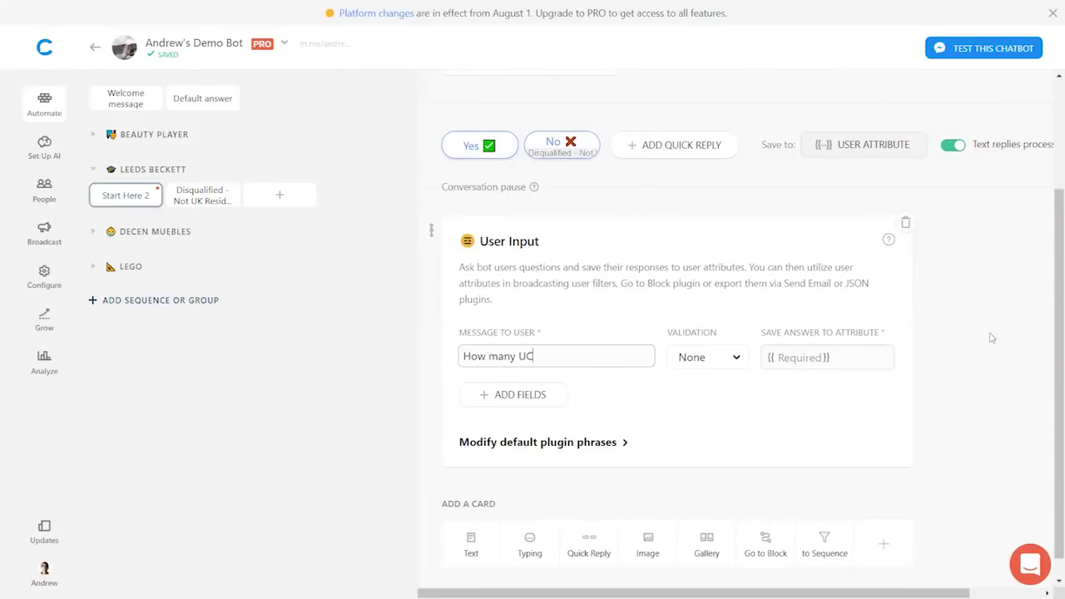
{"action": "type", "text": "AS points do you have?"}
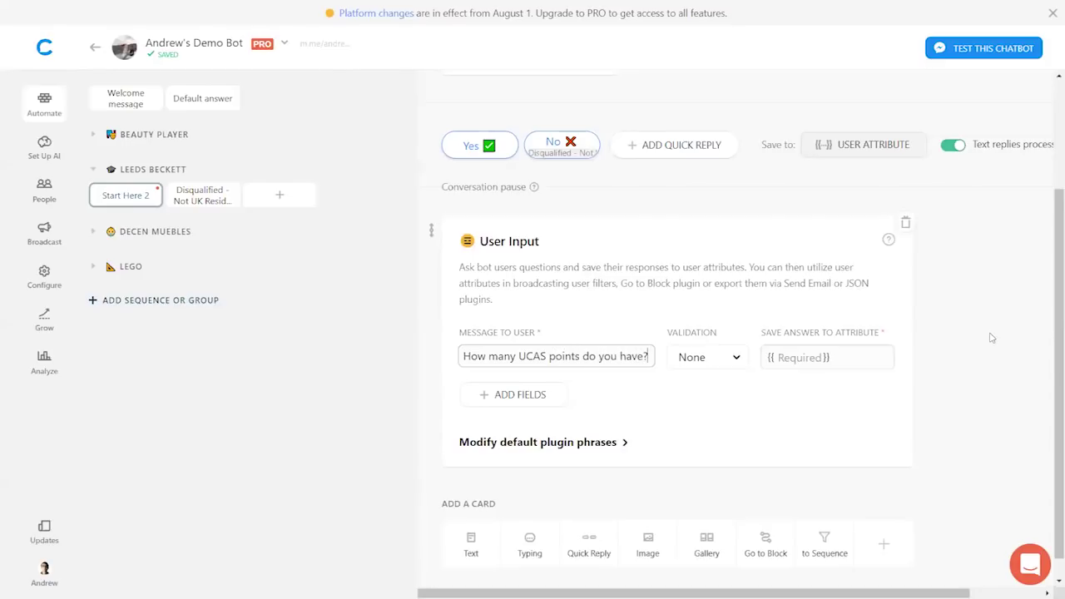
{"action": "left_click", "coordinate": [978, 341]}
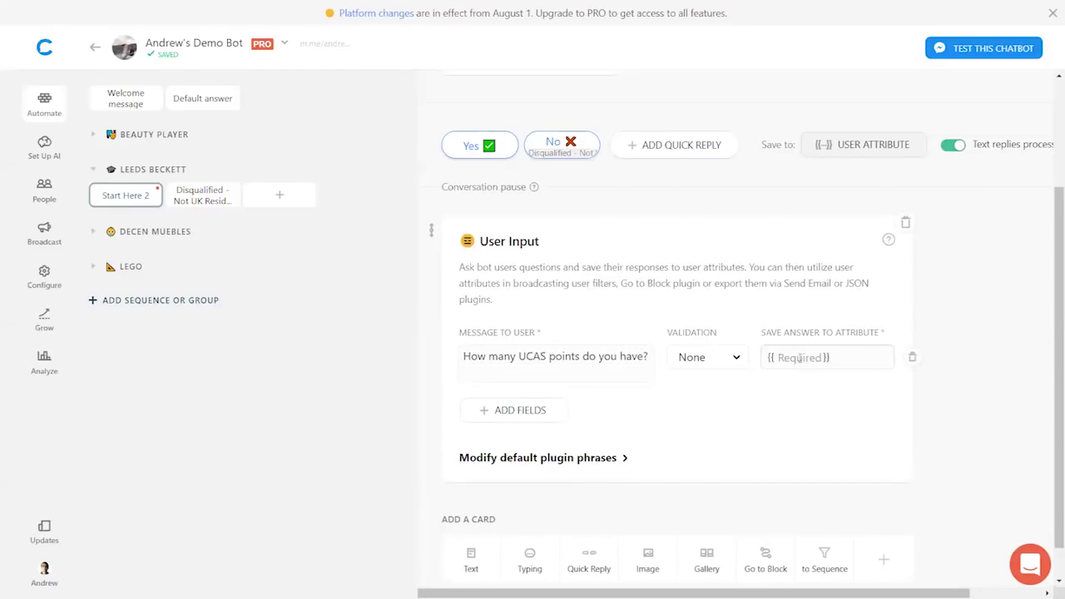
{"action": "scroll", "coordinate": [820, 350], "scroll_direction": "up", "scroll_amount": 3}
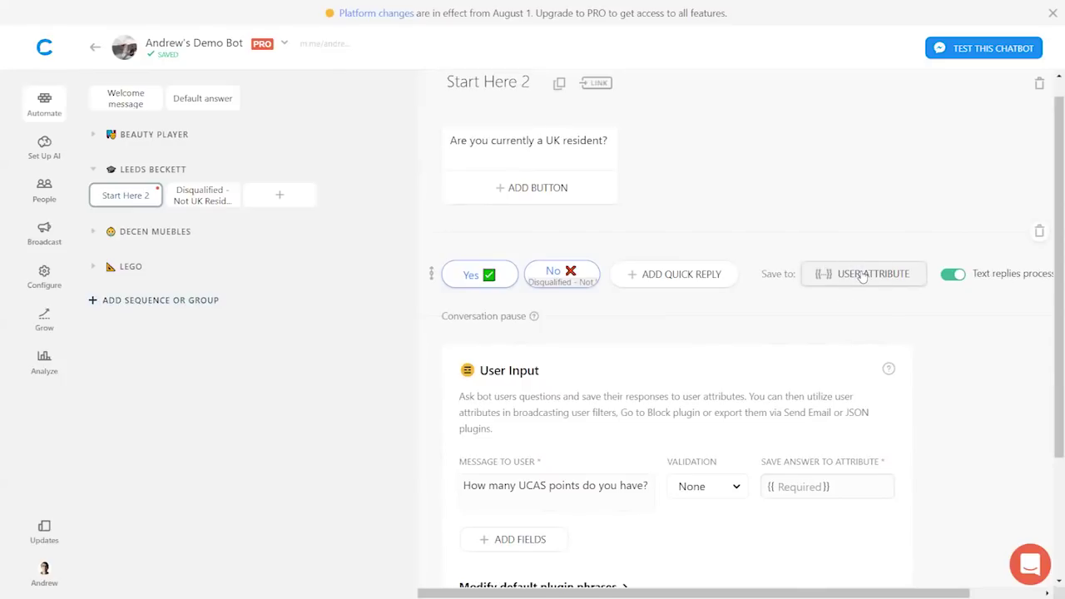
- Save the Yes/No quick-reply answers to the attribute 'uk resident or not'
{"action": "left_click", "coordinate": [861, 275]}
{"action": "left_click", "coordinate": [466, 358]}
{"action": "type", "text": "uk resident or not"}
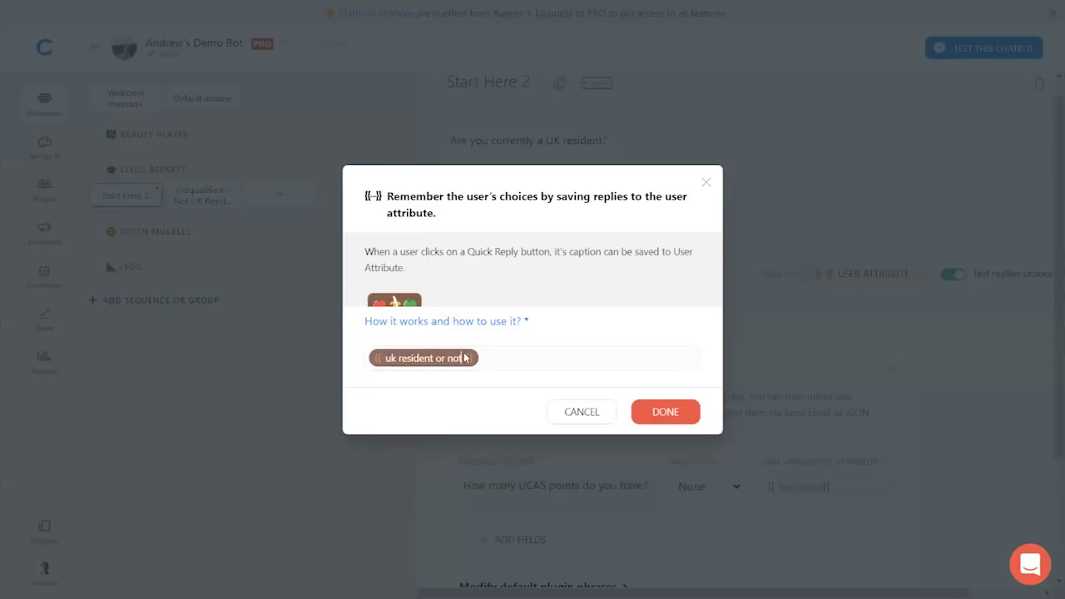
{"action": "left_click", "coordinate": [671, 418]}
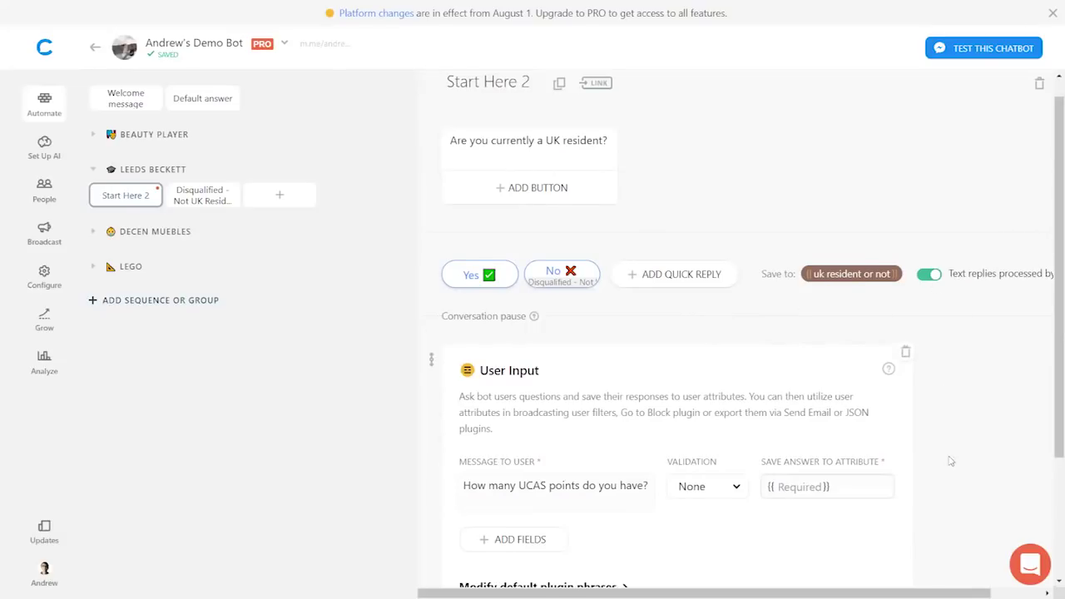
- Save the UCAS points answer to the attribute 'ucas points'
{"action": "scroll", "coordinate": [945, 458], "scroll_direction": "down", "scroll_amount": 2}
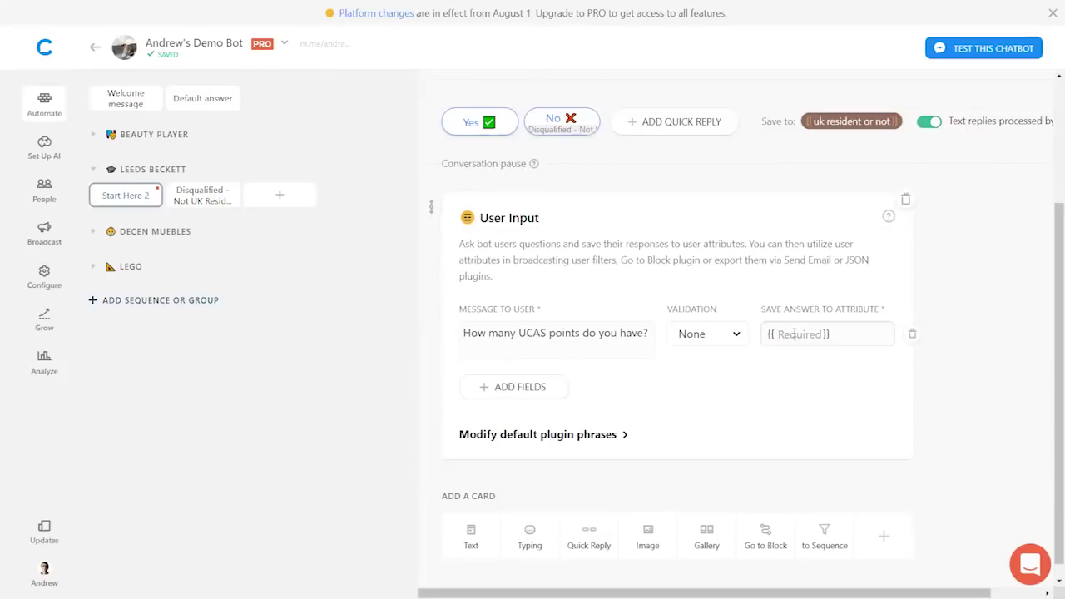
{"action": "left_click", "coordinate": [793, 334]}
{"action": "type", "text": "ucas points"}
{"action": "key", "text": "Return"}
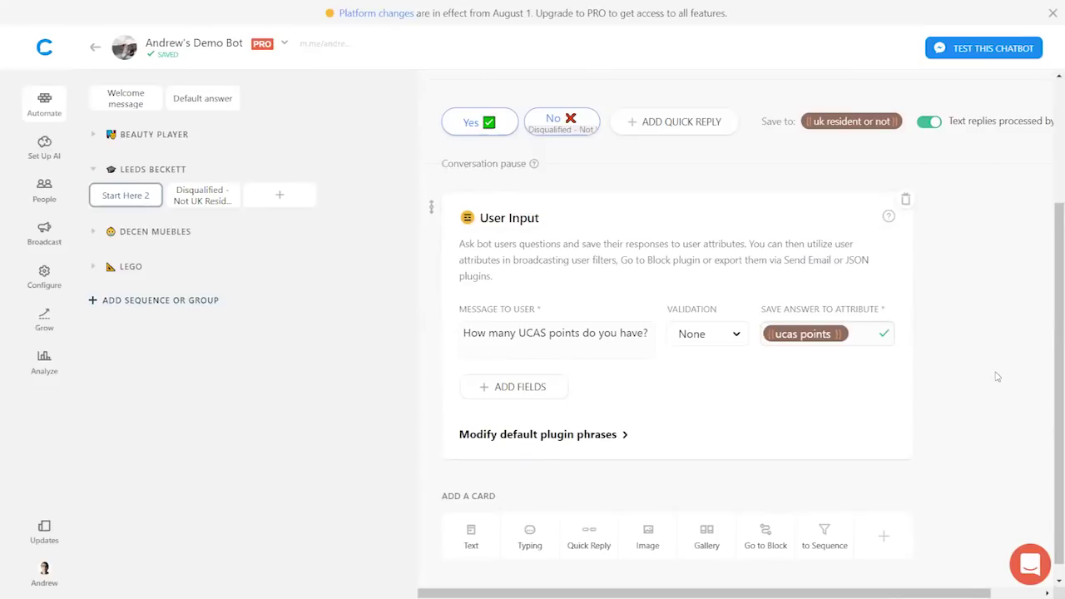
{"action": "scroll", "coordinate": [997, 377], "scroll_direction": "down", "scroll_amount": 1}
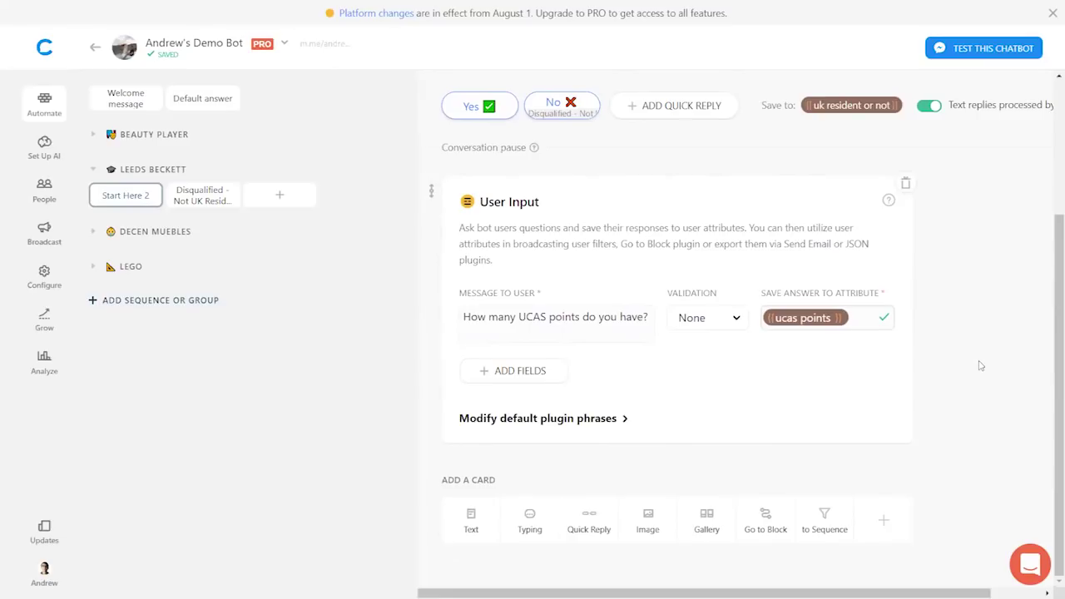
- Add a Go to Block card filtered on ucas points < 300
{"action": "left_click", "coordinate": [759, 525]}
{"action": "scroll", "coordinate": [1009, 430], "scroll_direction": "down", "scroll_amount": 3}
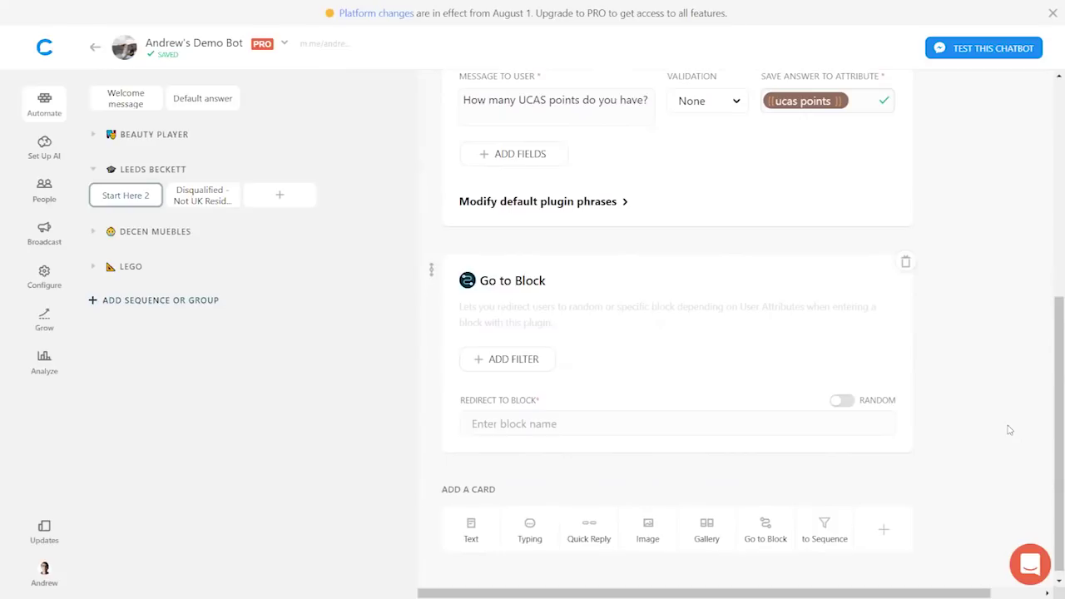
{"action": "scroll", "coordinate": [1009, 429], "scroll_direction": "up", "scroll_amount": 1}
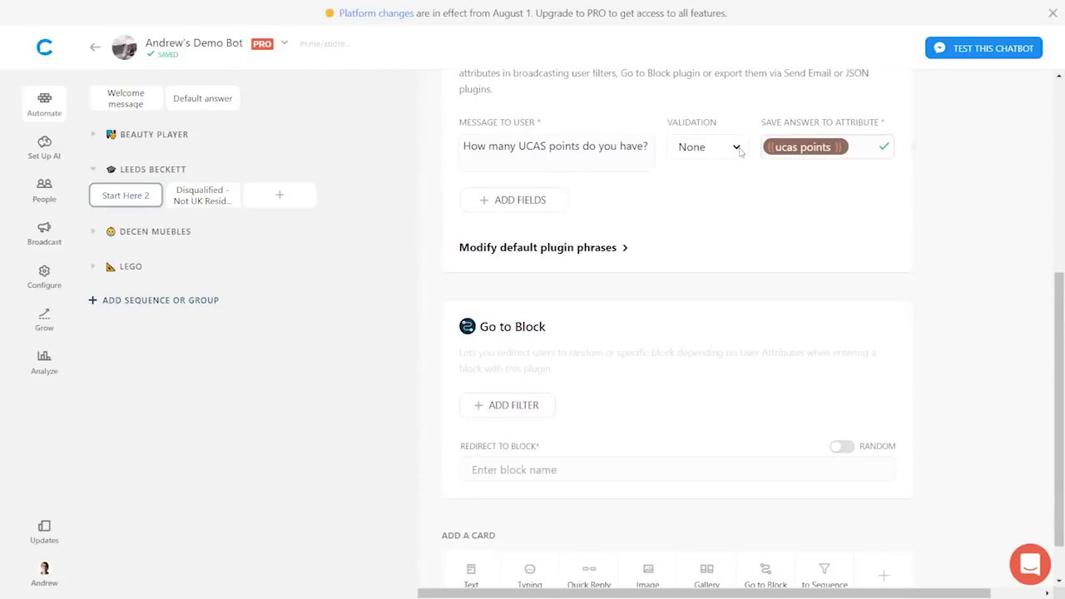
{"action": "left_click", "coordinate": [517, 406]}
{"action": "left_click", "coordinate": [573, 411]}
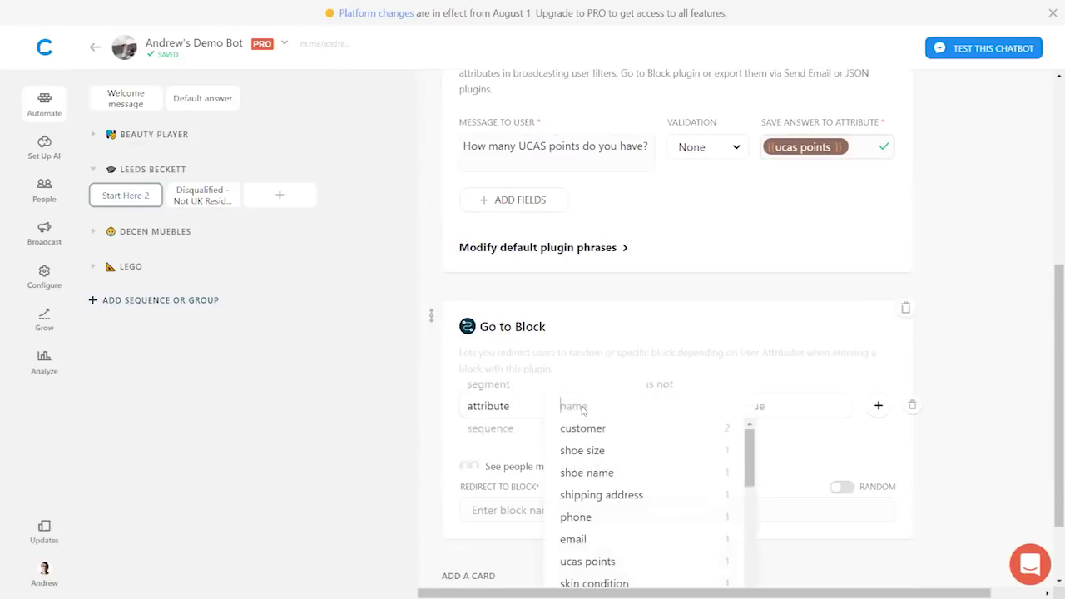
{"action": "type", "text": "ucas"}
{"action": "left_click", "coordinate": [571, 433]}
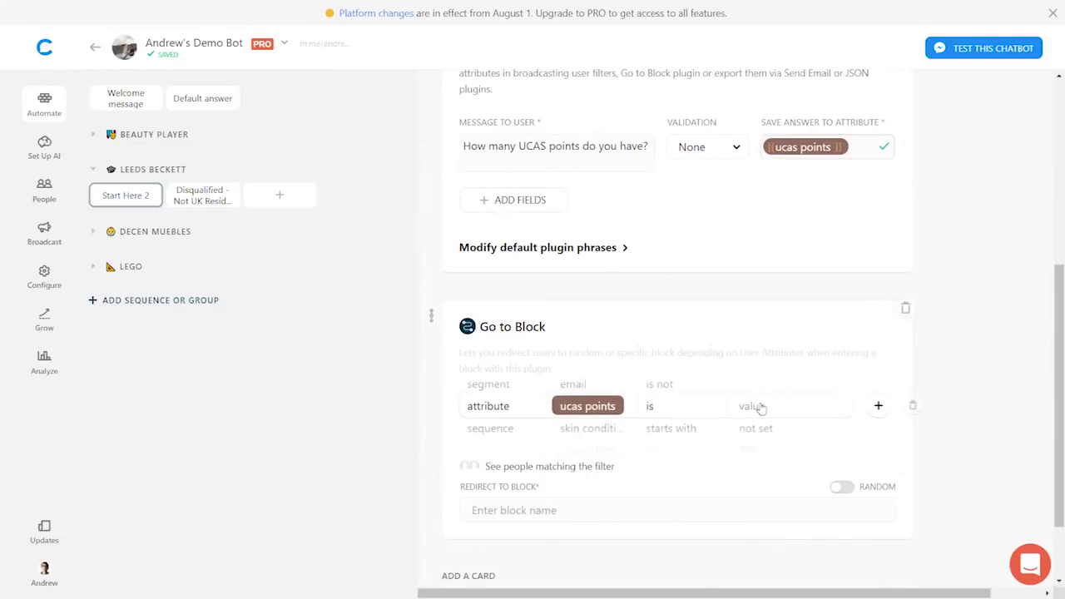
{"action": "left_click", "coordinate": [682, 409]}
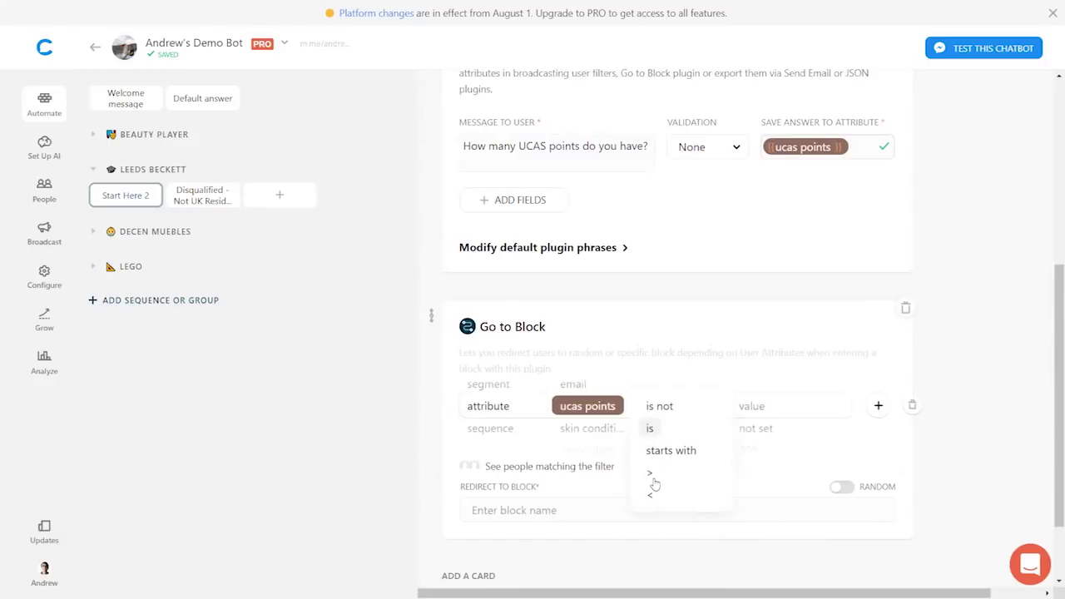
{"action": "left_click", "coordinate": [649, 497]}
{"action": "left_click", "coordinate": [762, 407]}
{"action": "type", "text": "300"}
{"action": "left_click", "coordinate": [984, 390]}
{"action": "scroll", "coordinate": [984, 390], "scroll_direction": "down", "scroll_amount": 1}
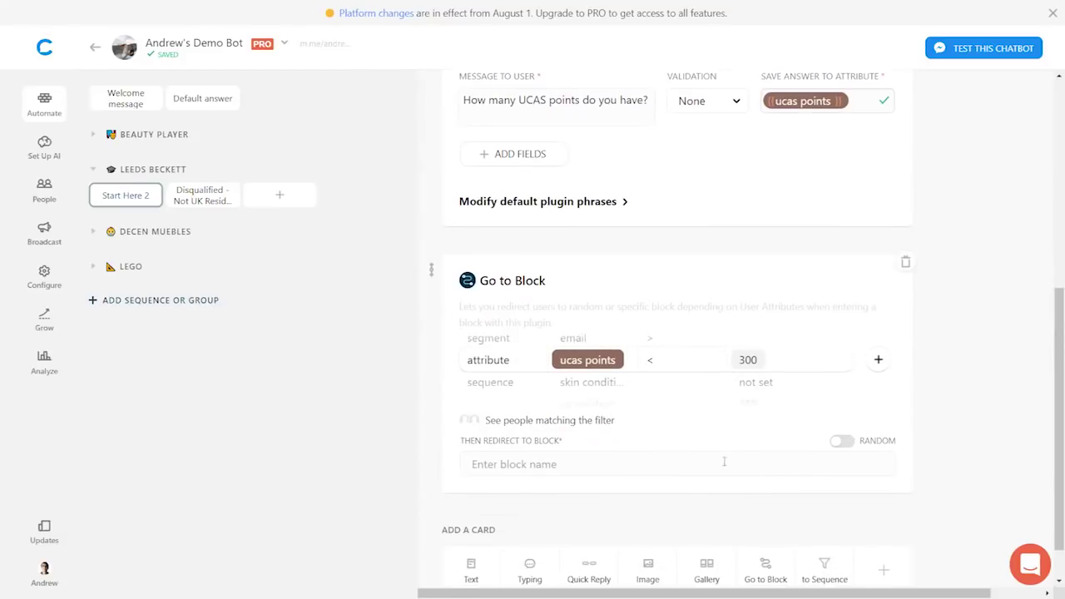
- Redirect it to a new block named 'Disqualified - Insufficient UCAS Points'
{"action": "left_click", "coordinate": [557, 465]}
{"action": "scroll", "coordinate": [722, 435], "scroll_direction": "down", "scroll_amount": 1}
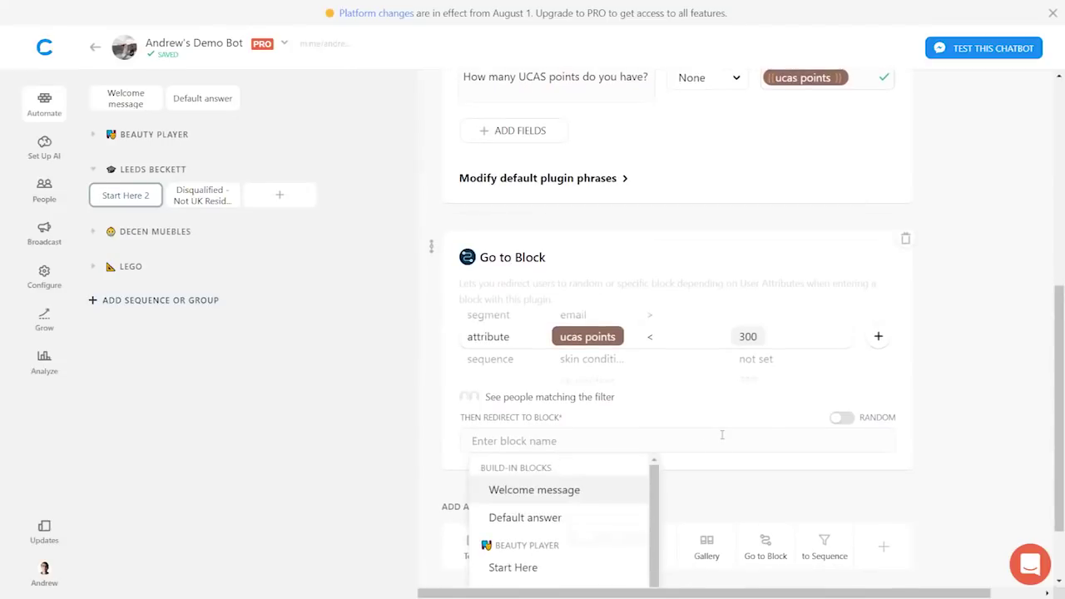
{"action": "type", "text": "Disu"}
{"action": "key", "text": "BackSpace"}
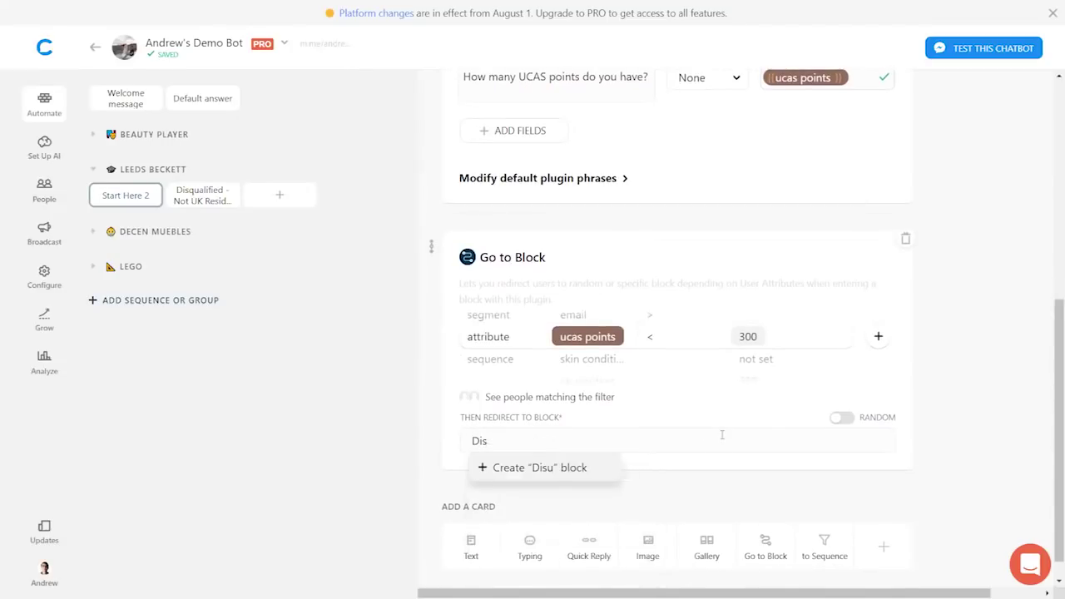
{"action": "type", "text": "qualified - "}
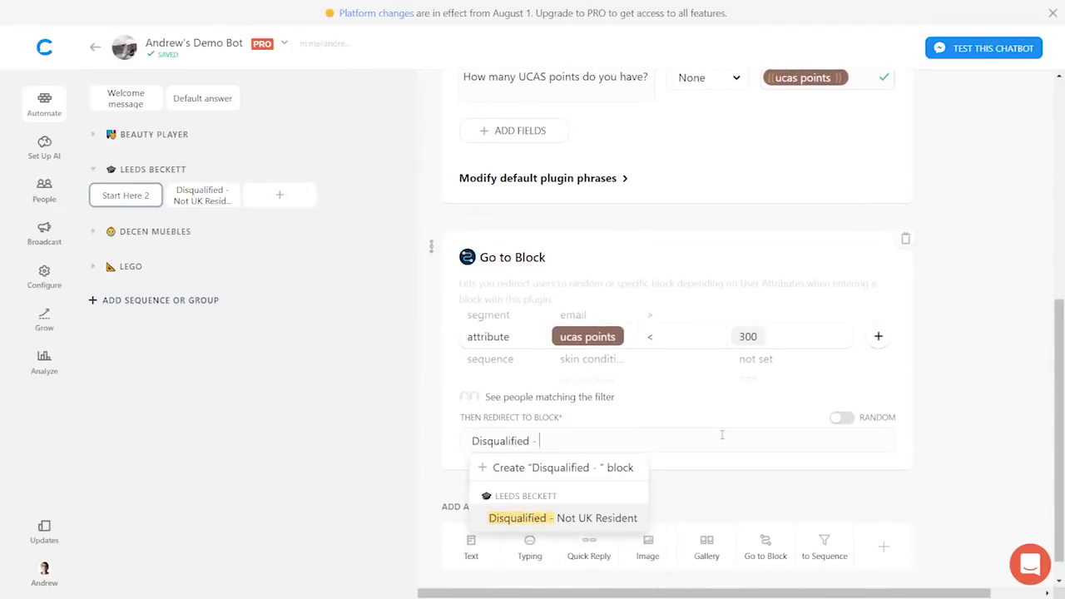
{"action": "type", "text": "Insufficient "}
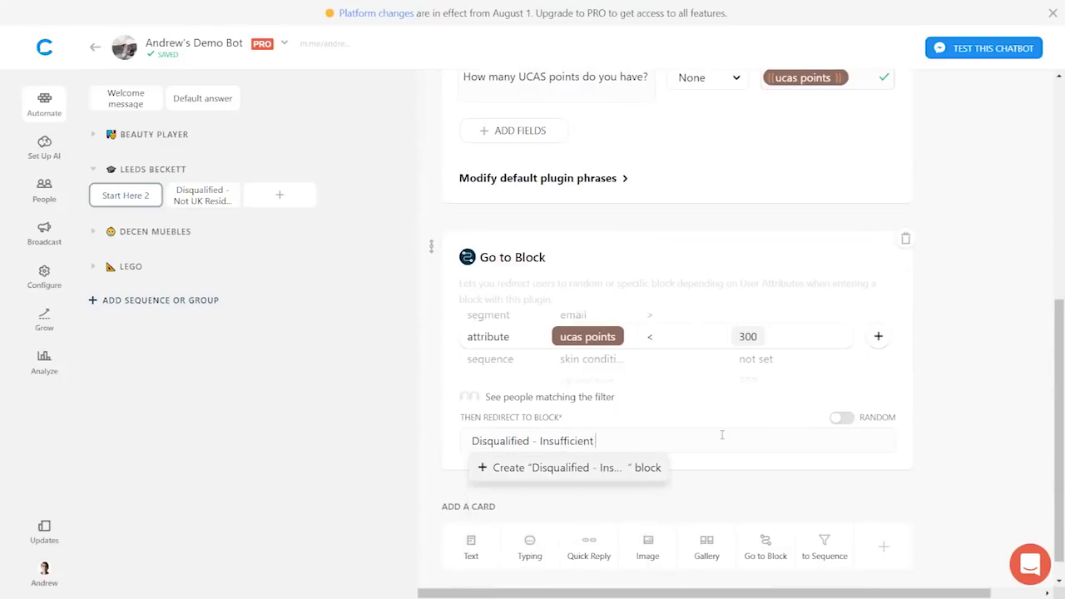
{"action": "type", "text": "UCAS Points"}
{"action": "left_click", "coordinate": [539, 470]}
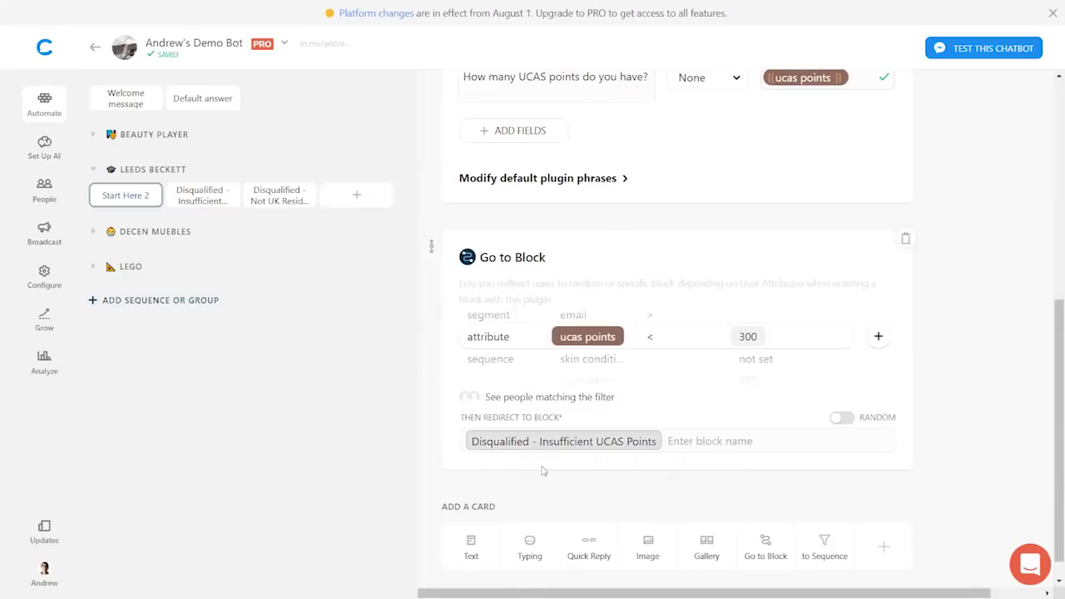
{"action": "left_click", "coordinate": [225, 201]}
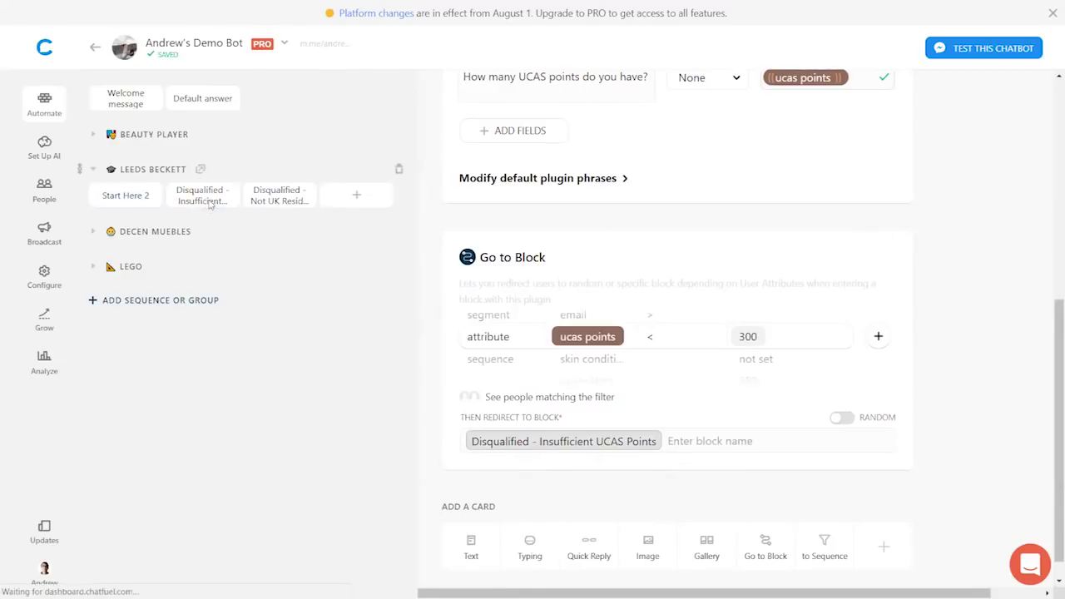
- Add the text 'Sorry, you don't have enough UCAS points...' with a second line 'The minimum is 300 points.'
{"action": "left_click", "coordinate": [466, 196]}
{"action": "type", "text": "Sorry, yo"}
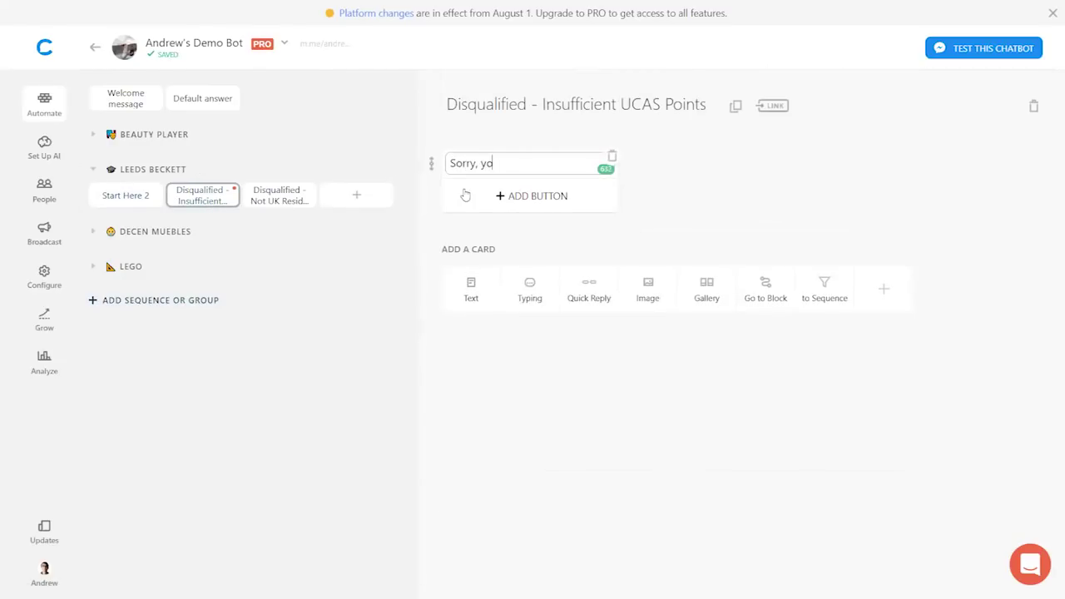
{"action": "type", "text": "u don't have enough UCAS points..."}
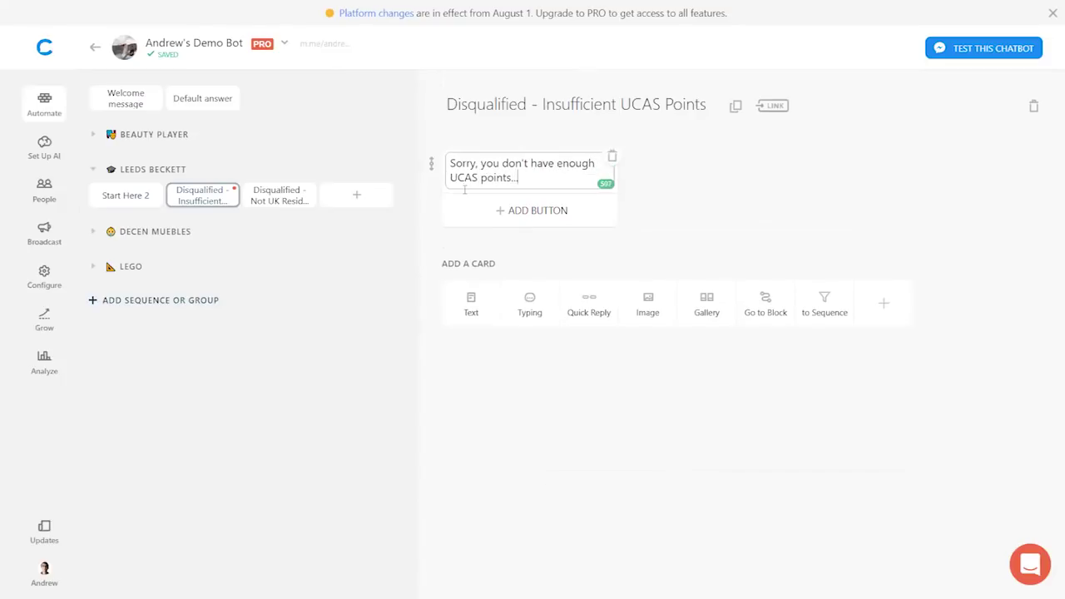
{"action": "left_click", "coordinate": [665, 208]}
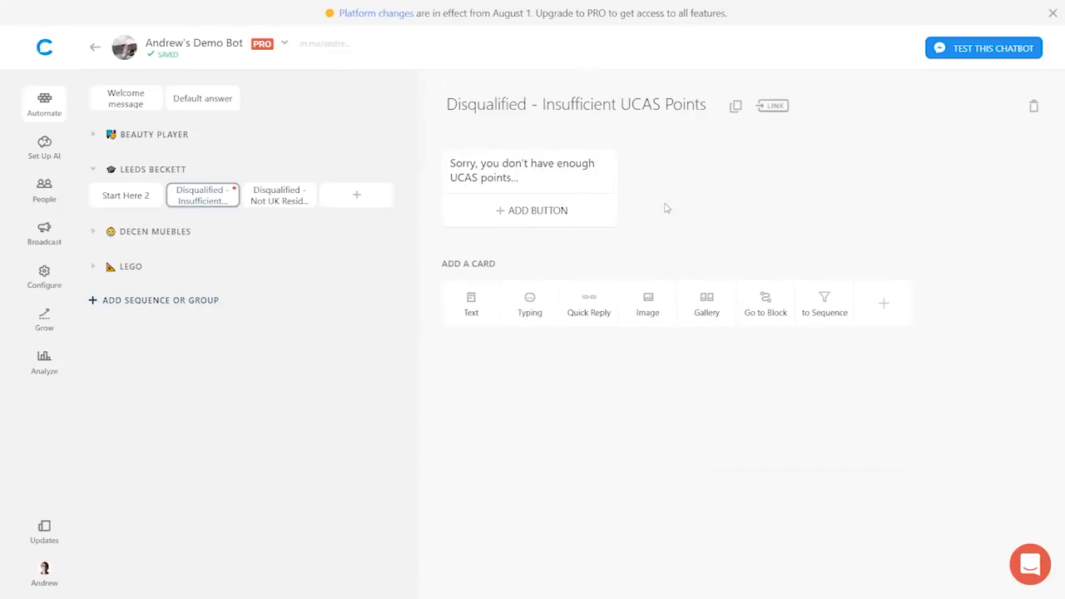
{"action": "left_click", "coordinate": [533, 190]}
{"action": "key", "text": "Return"}
{"action": "key", "text": "Return"}
{"action": "type", "text": "The minim"}
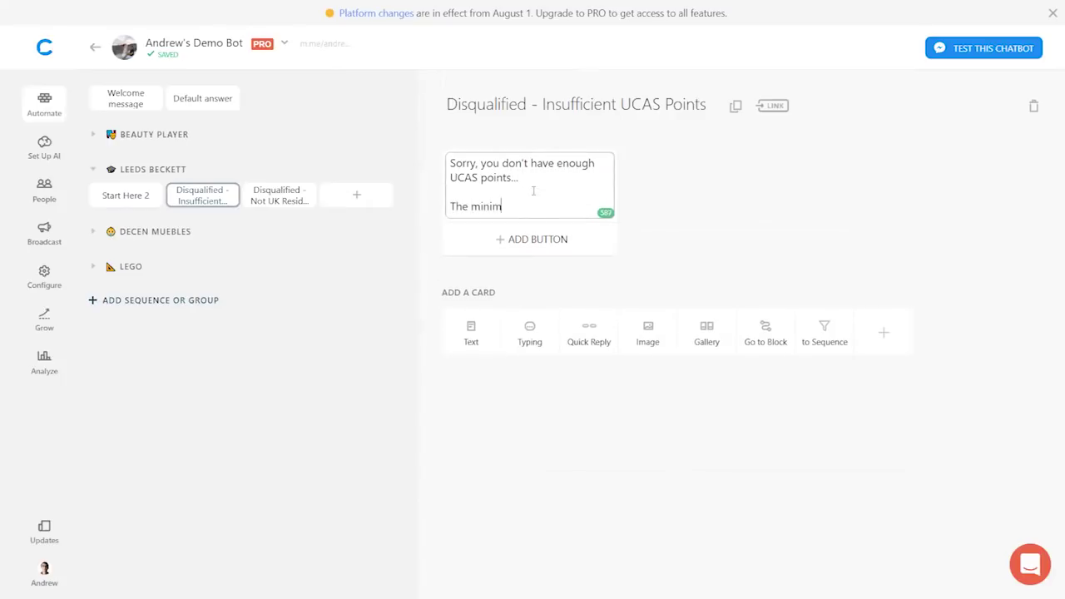
{"action": "type", "text": "um is 300 points."}
{"action": "left_click", "coordinate": [718, 208]}
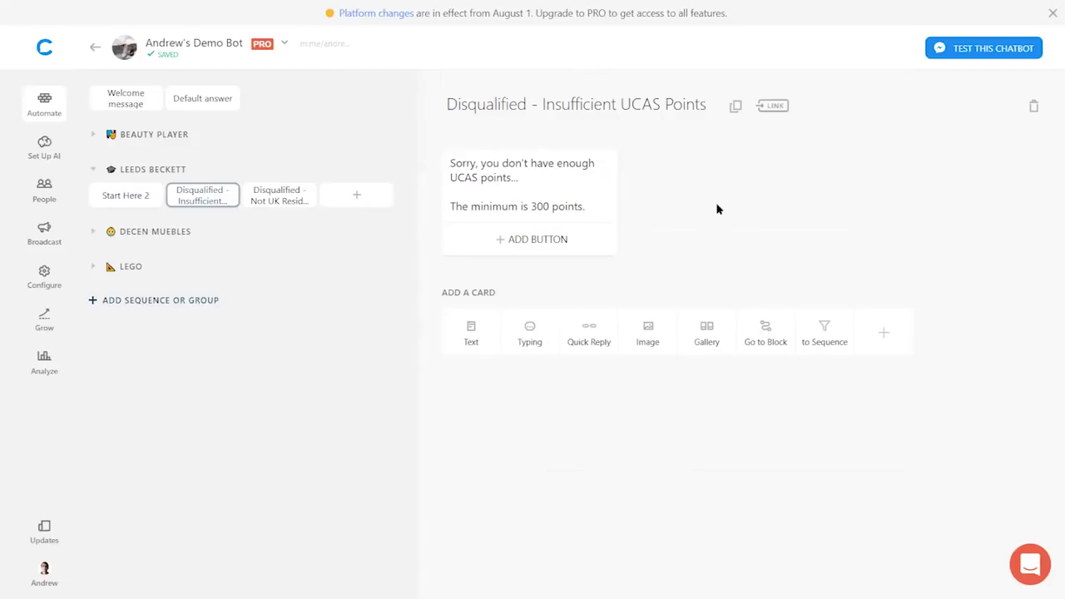
{"action": "left_click", "coordinate": [120, 197]}
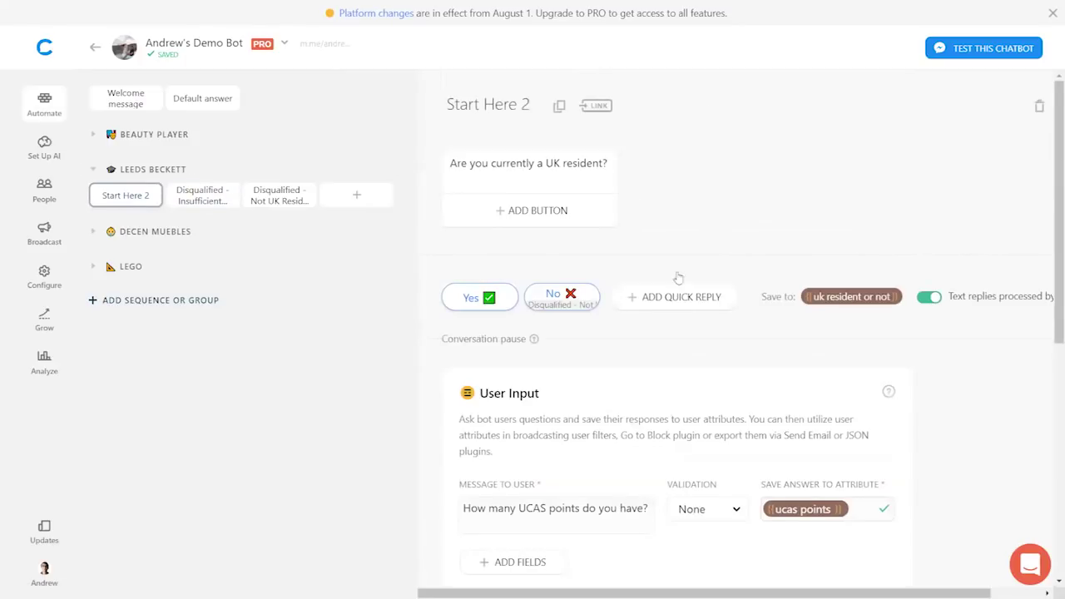
- Add a User Email card saving to the {{email}} attribute, followed by an empty text card
{"action": "scroll", "coordinate": [880, 422], "scroll_direction": "down", "scroll_amount": 5}
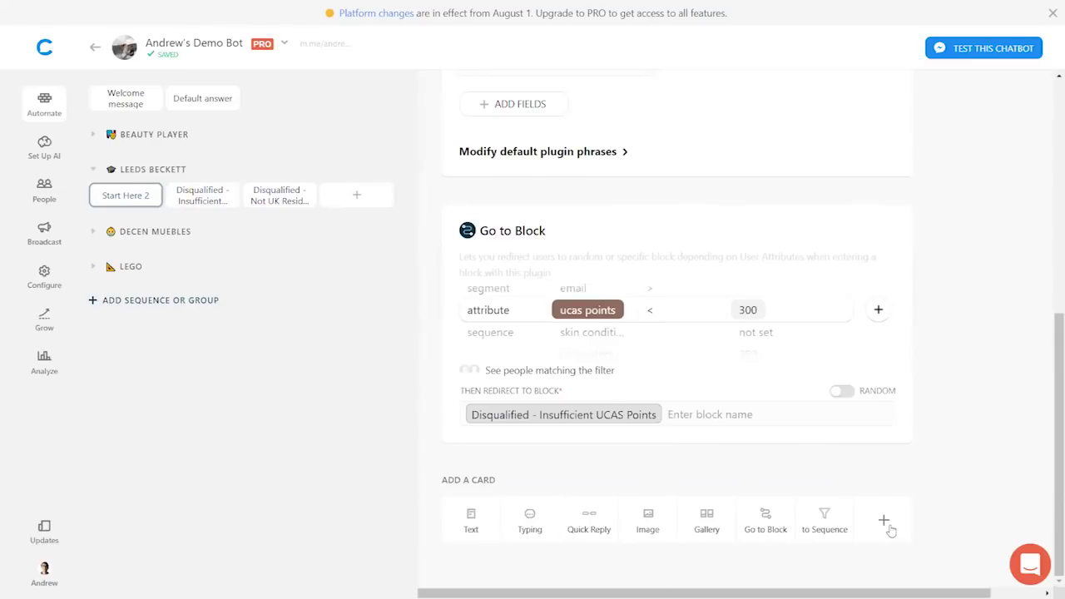
{"action": "left_click", "coordinate": [886, 522]}
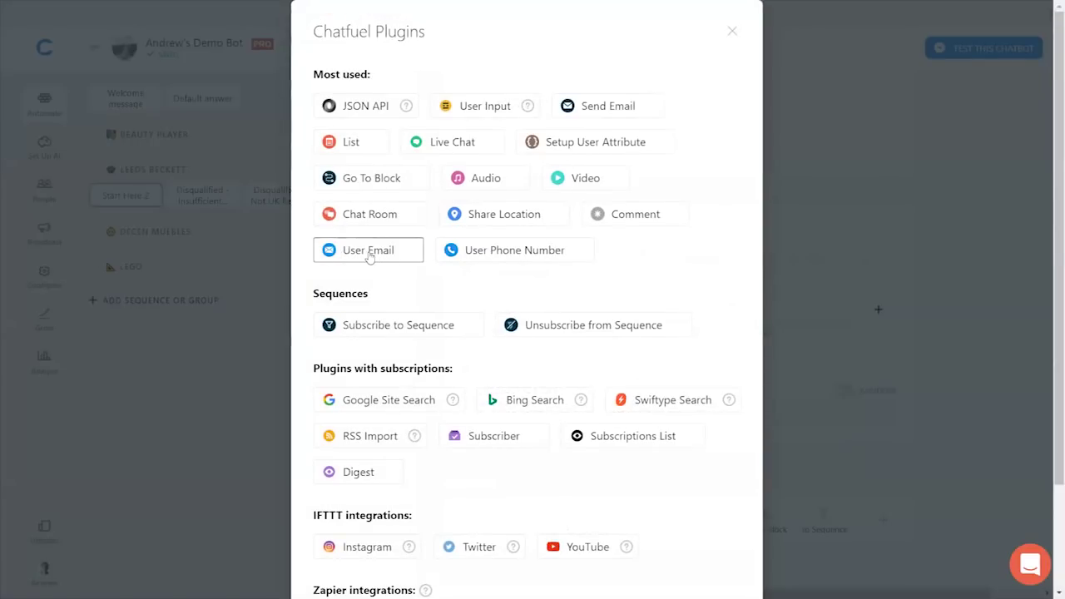
{"action": "left_click", "coordinate": [364, 254]}
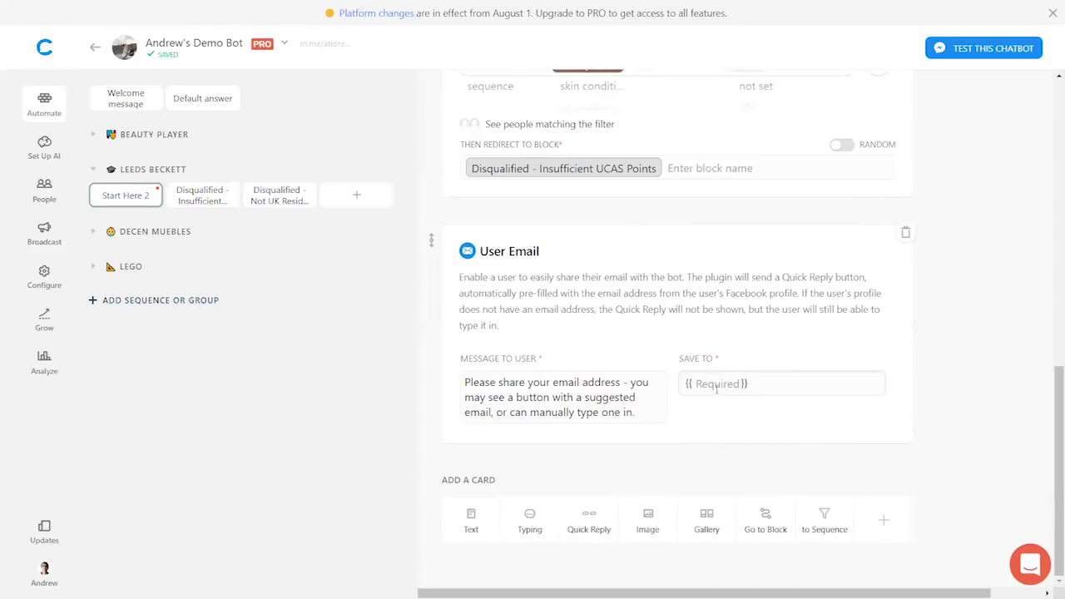
{"action": "left_click_drag", "start_coordinate": [463, 382], "coordinate": [660, 417]}
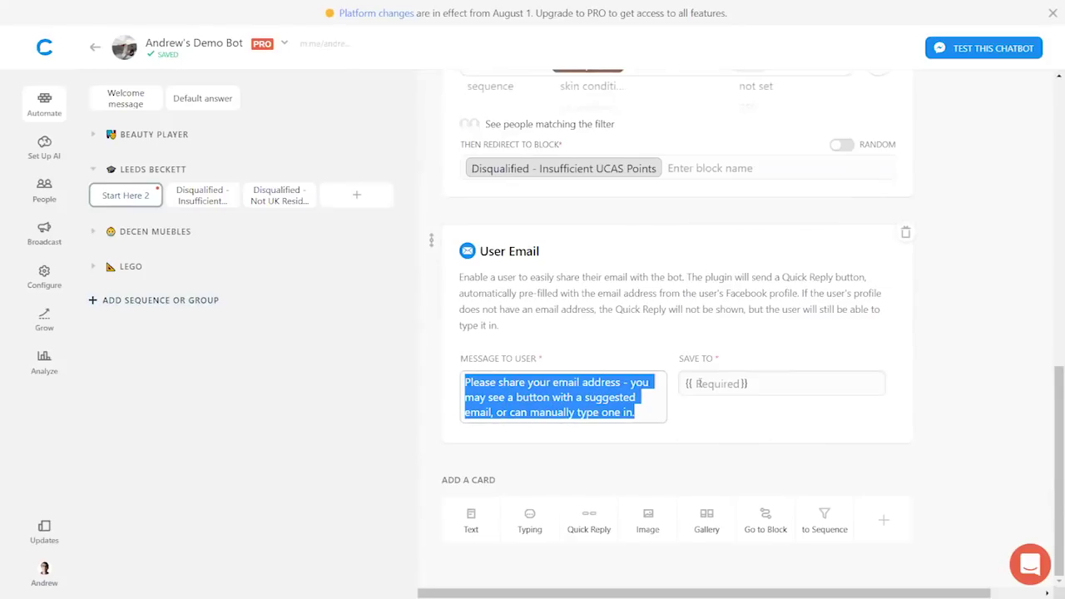
{"action": "left_click", "coordinate": [697, 383]}
{"action": "type", "text": "email"}
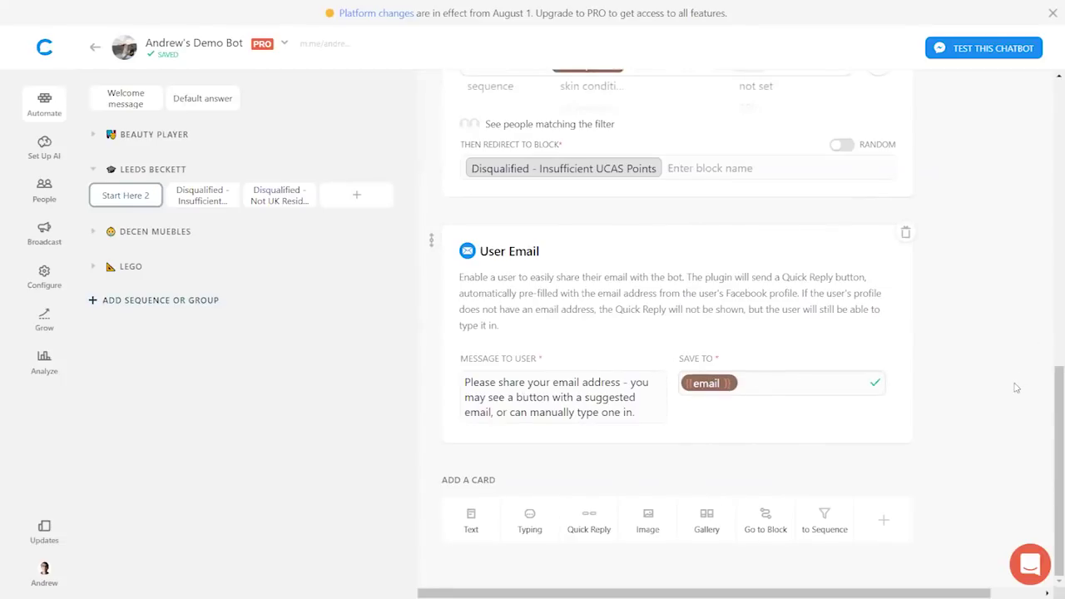
{"action": "scroll", "coordinate": [1015, 388], "scroll_direction": "up", "scroll_amount": 1}
{"action": "scroll", "coordinate": [832, 466], "scroll_direction": "down", "scroll_amount": 1}
{"action": "left_click", "coordinate": [469, 524]}
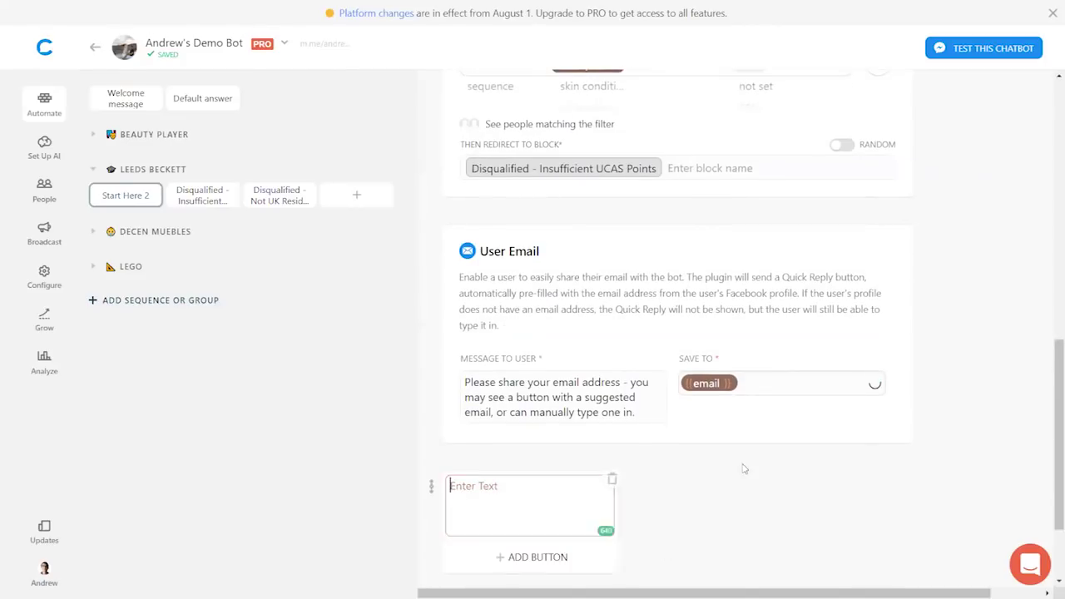
- Write the thanks text saying the team will contact you shortly since you've qualified for clearing
{"action": "scroll", "coordinate": [779, 500], "scroll_direction": "down", "scroll_amount": 1}
{"action": "type", "text": "Thanks - you"}
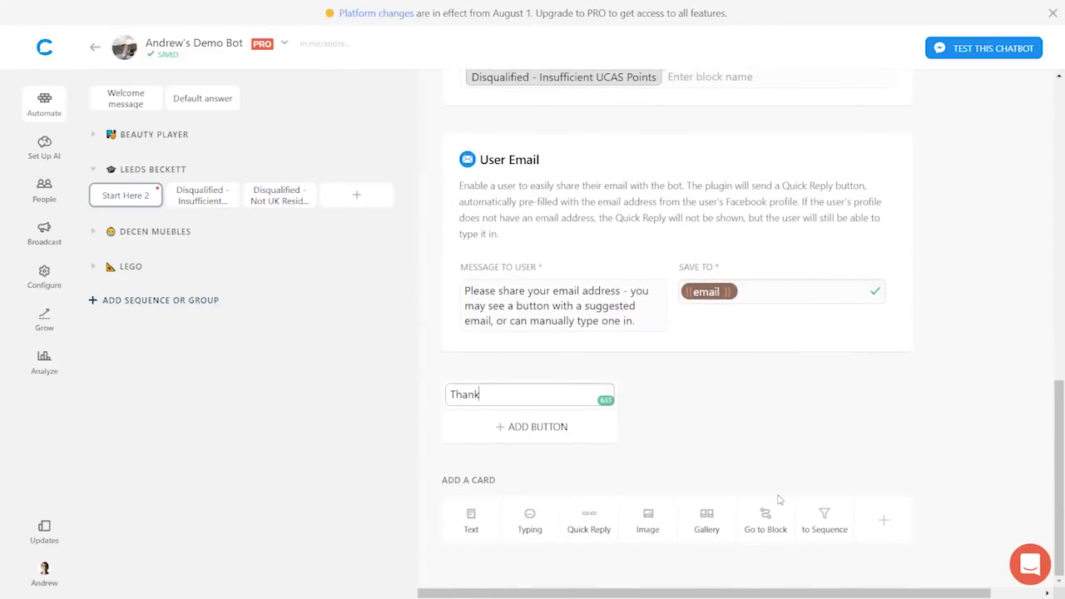
{"action": "key", "text": "BackSpace"}
{"action": "key", "text": "BackSpace"}
{"action": "key", "text": "BackSpace"}
{"action": "type", "text": "our team will contact you shortly since you"}
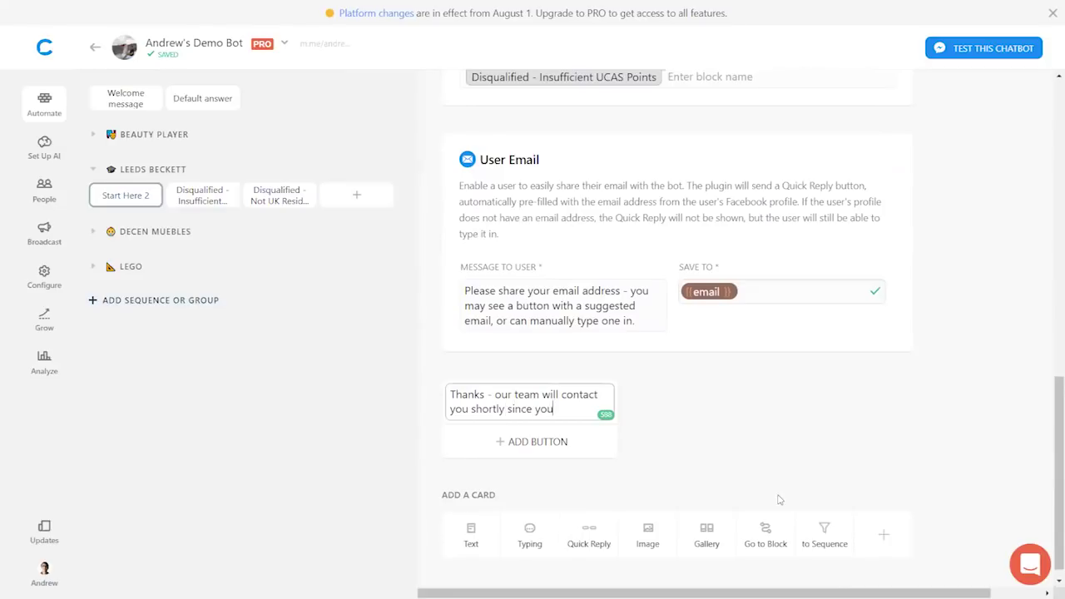
{"action": "type", "text": "'ve qualified for clearing!"}
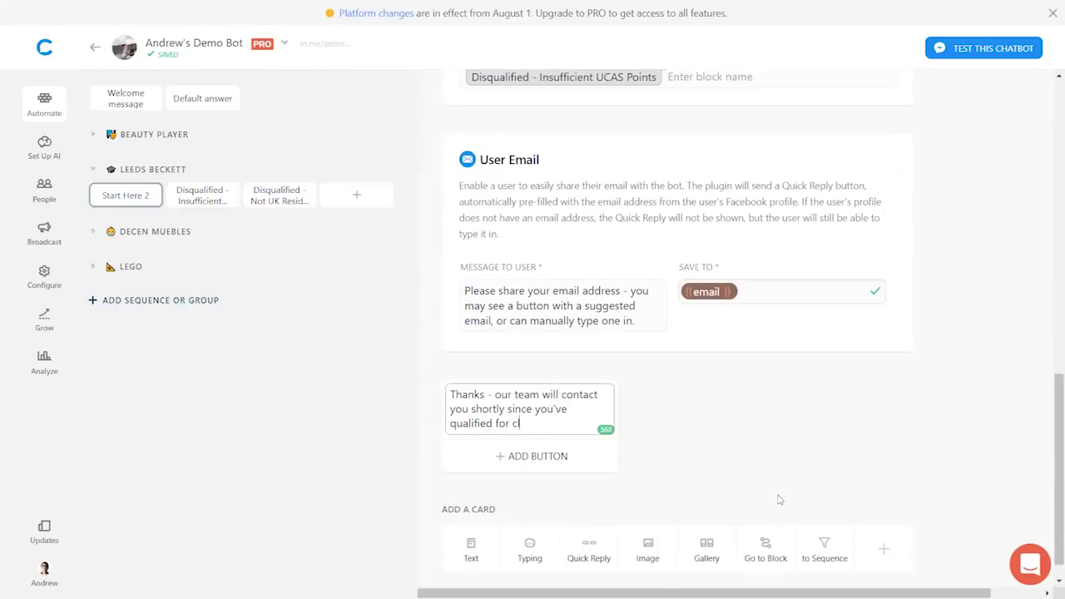
{"action": "left_click", "coordinate": [828, 482]}
- Turn on the Start Here 2 block link and copy its URL
{"action": "scroll", "coordinate": [977, 412], "scroll_direction": "up", "scroll_amount": 10}
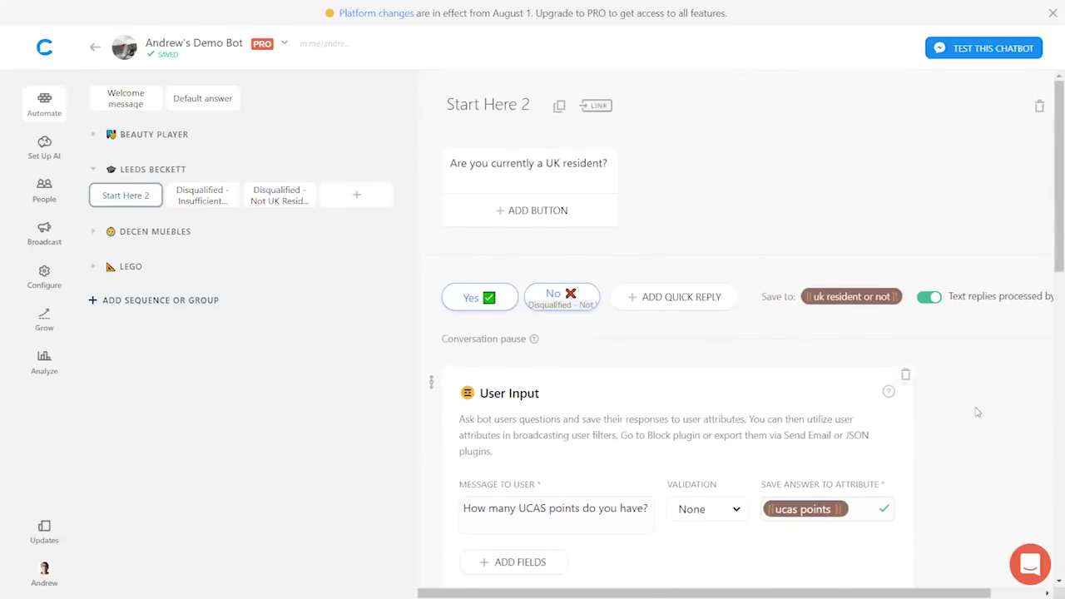
{"action": "left_click", "coordinate": [596, 105]}
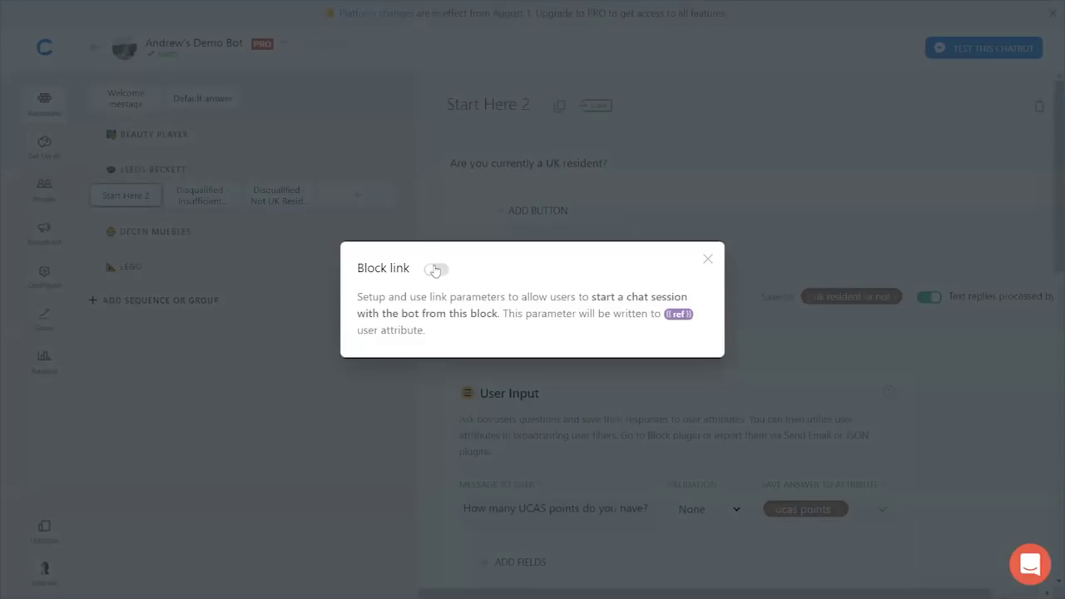
{"action": "left_click", "coordinate": [435, 269]}
{"action": "left_click", "coordinate": [385, 383]}
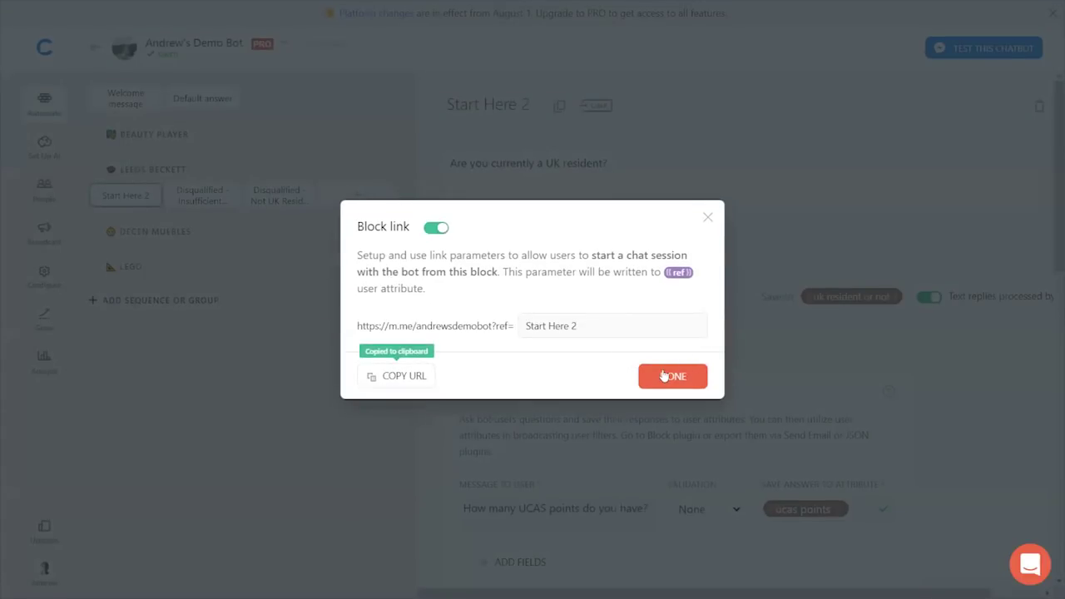
{"action": "left_click", "coordinate": [907, 222]}
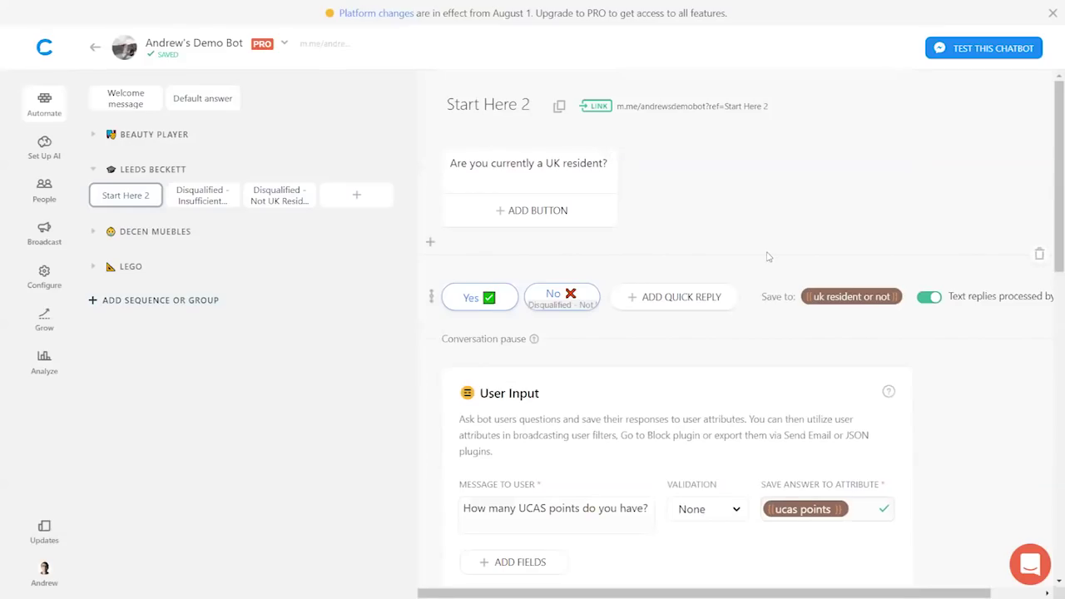
{"action": "left_click", "coordinate": [717, 23]}
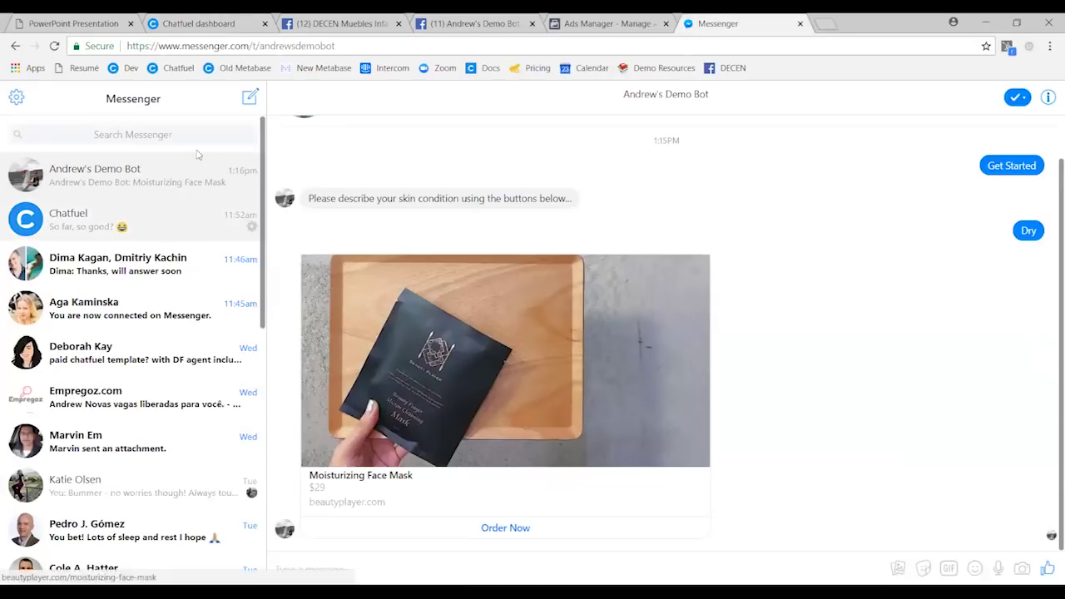
- Delete the old chat, open the Start Here 2 link, answer Yes, 500 points and share the email
{"action": "left_click", "coordinate": [252, 182]}
{"action": "left_click", "coordinate": [269, 248]}
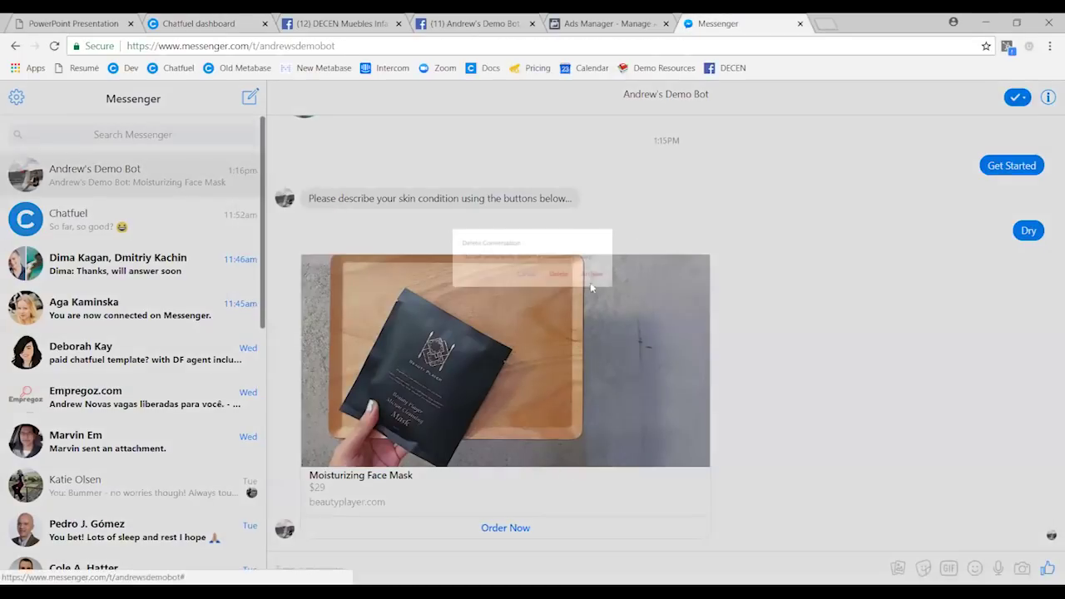
{"action": "left_click", "coordinate": [576, 288]}
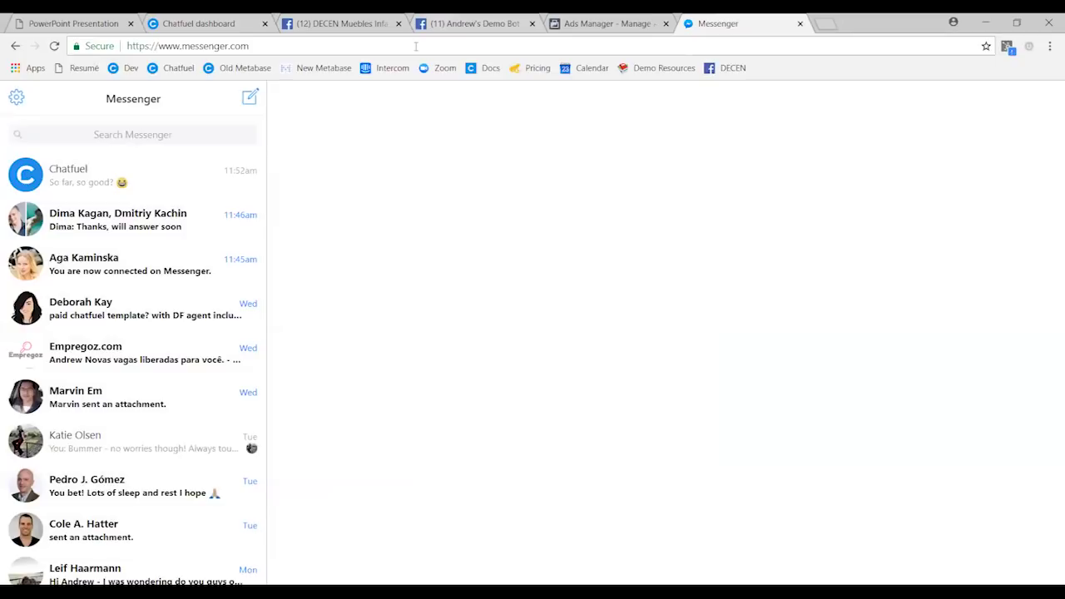
{"action": "left_click", "coordinate": [415, 46]}
{"action": "key", "text": "ctrl+v"}
{"action": "key", "text": "Return"}
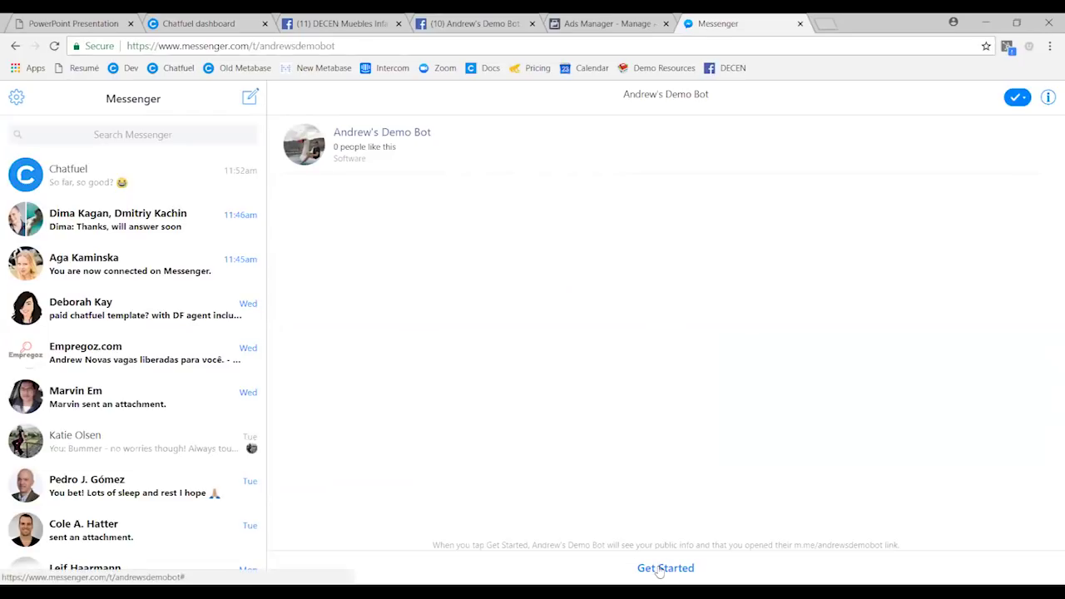
{"action": "left_click", "coordinate": [664, 568]}
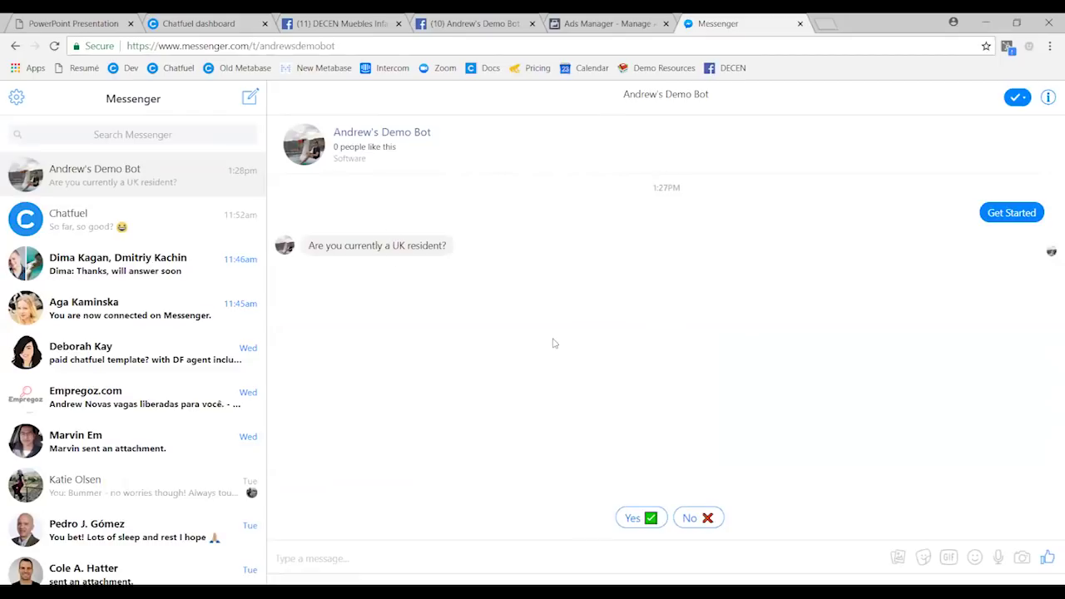
{"action": "left_click", "coordinate": [638, 517]}
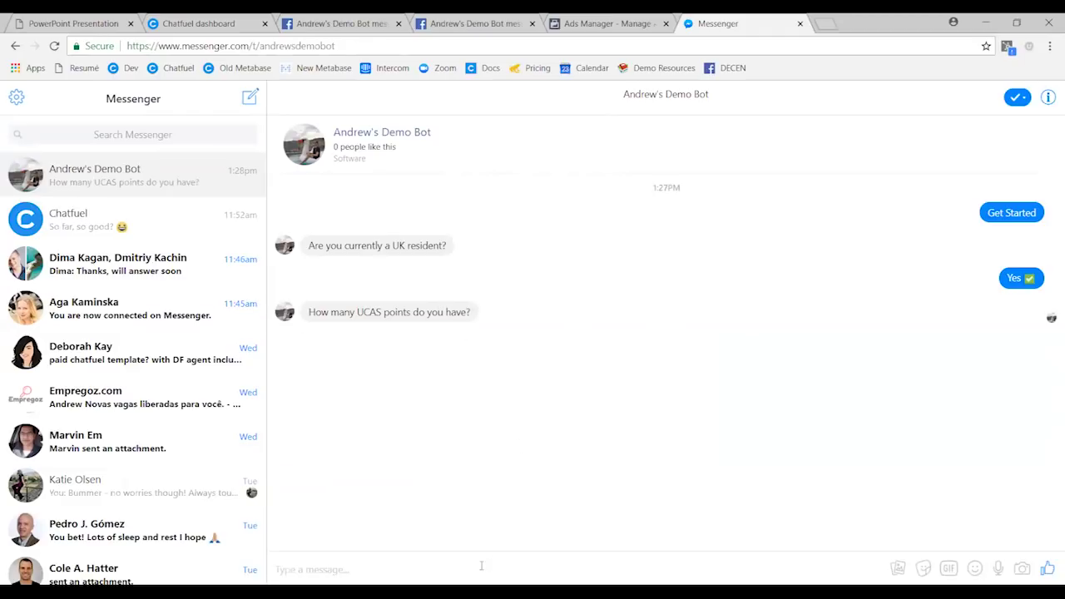
{"action": "type", "text": "500"}
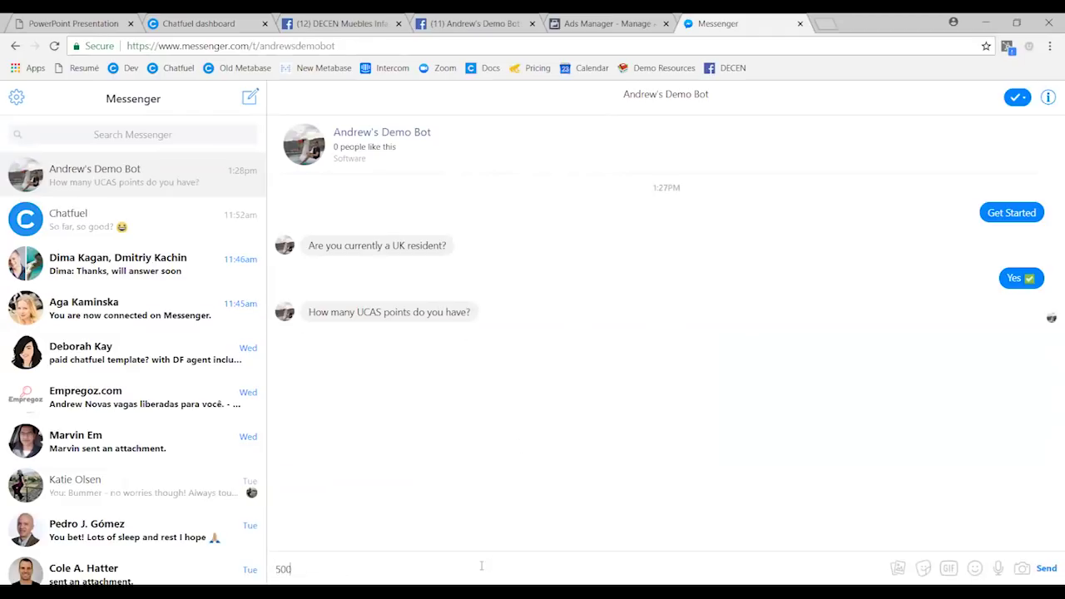
{"action": "key", "text": "Return"}
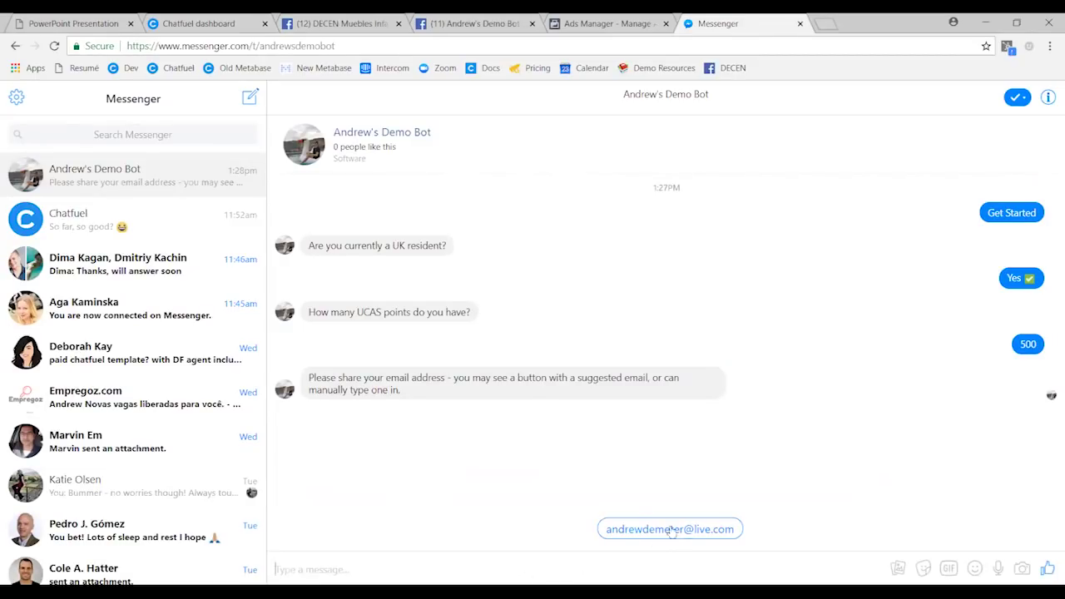
{"action": "left_click", "coordinate": [662, 531]}
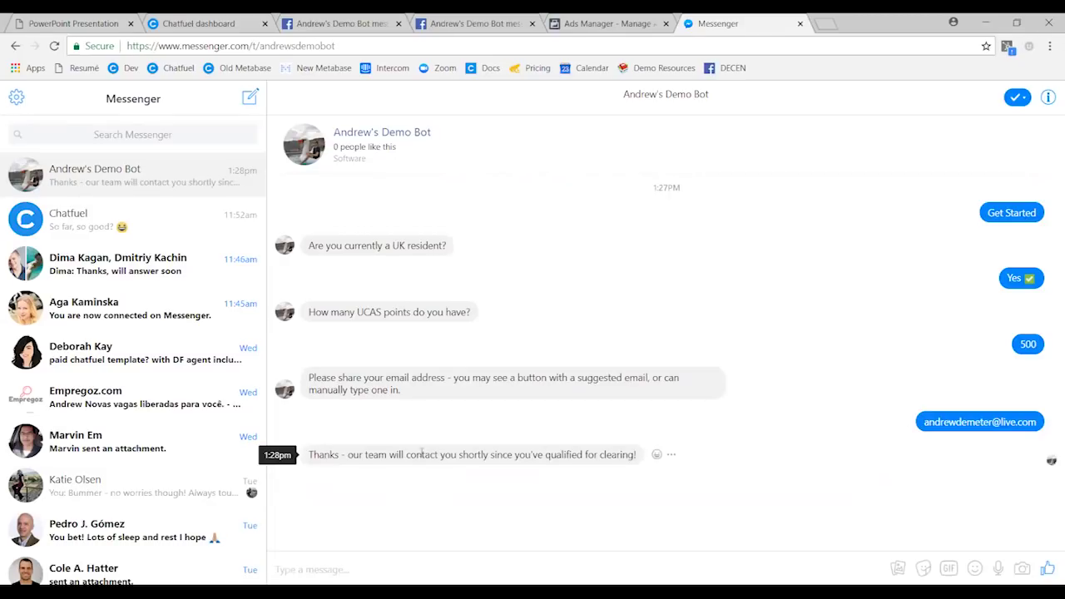
- Rerun the Start Here 2 link, answering Yes and 100 UCAS points to trigger the rejection
{"action": "left_click", "coordinate": [497, 47]}
{"action": "key", "text": "ctrl+v"}
{"action": "key", "text": "Return"}
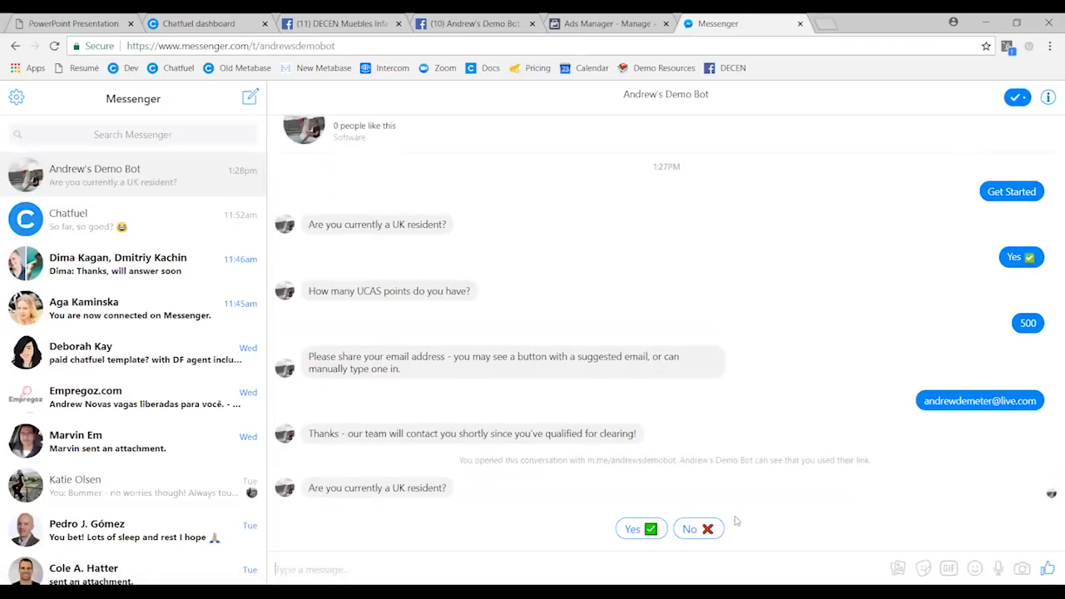
{"action": "left_click", "coordinate": [650, 533]}
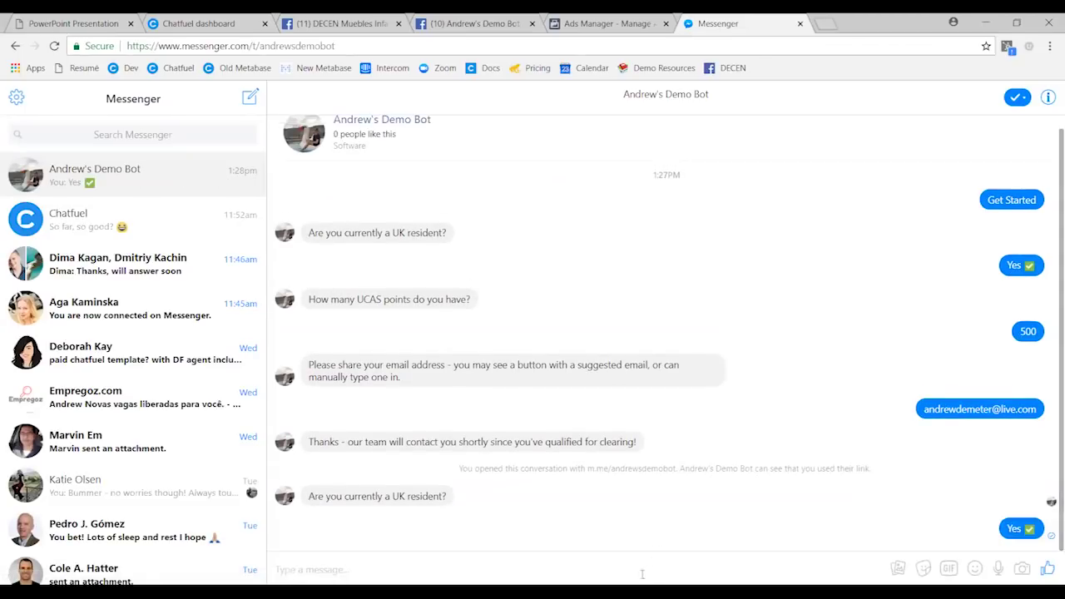
{"action": "left_click", "coordinate": [632, 573]}
{"action": "type", "text": "100"}
{"action": "key", "text": "Return"}
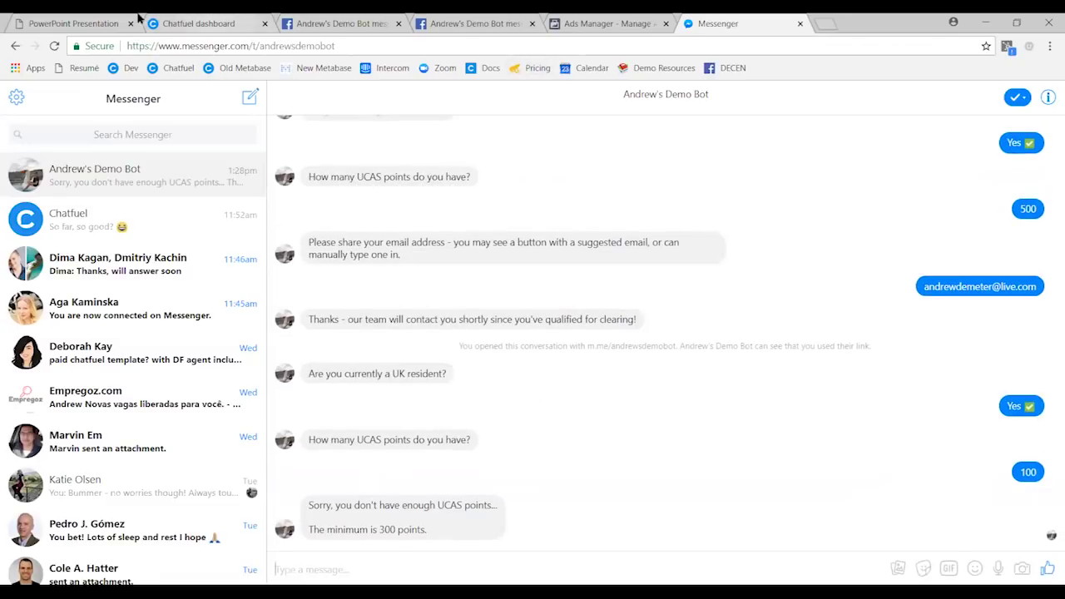
- Add a Send Email plugin card to Start Here 2, below the thank-you text
{"action": "left_click", "coordinate": [200, 24]}
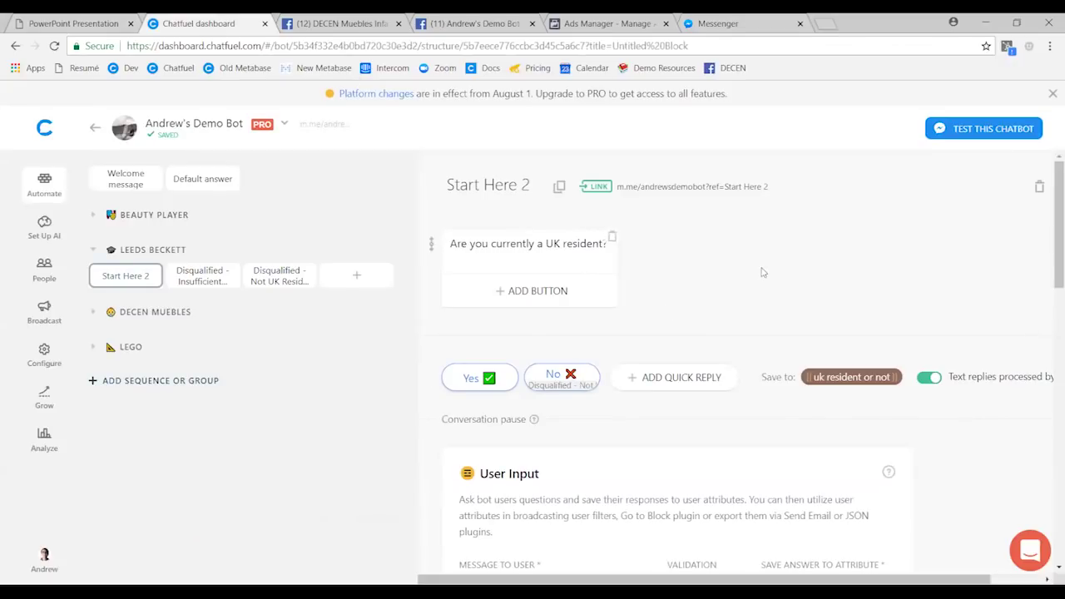
{"action": "key", "text": "F11"}
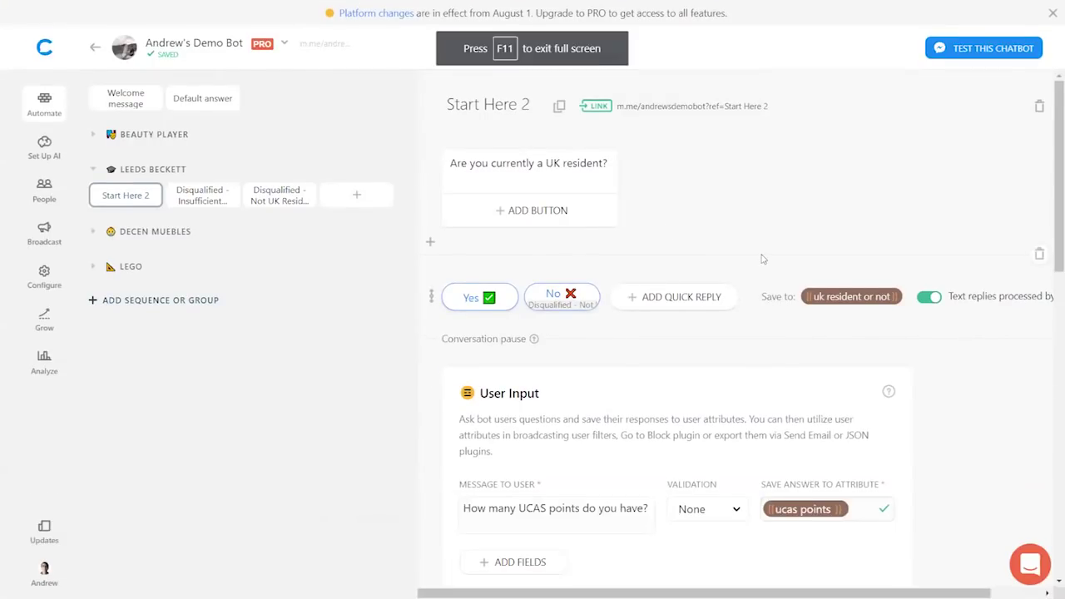
{"action": "scroll", "coordinate": [761, 258], "scroll_direction": "down", "scroll_amount": 10}
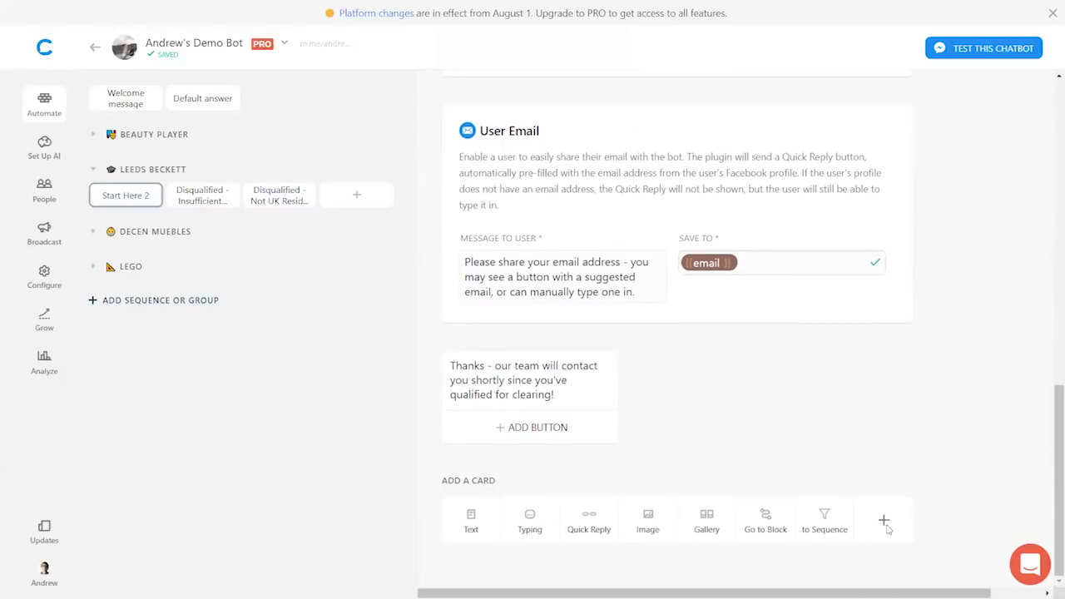
{"action": "left_click", "coordinate": [883, 521]}
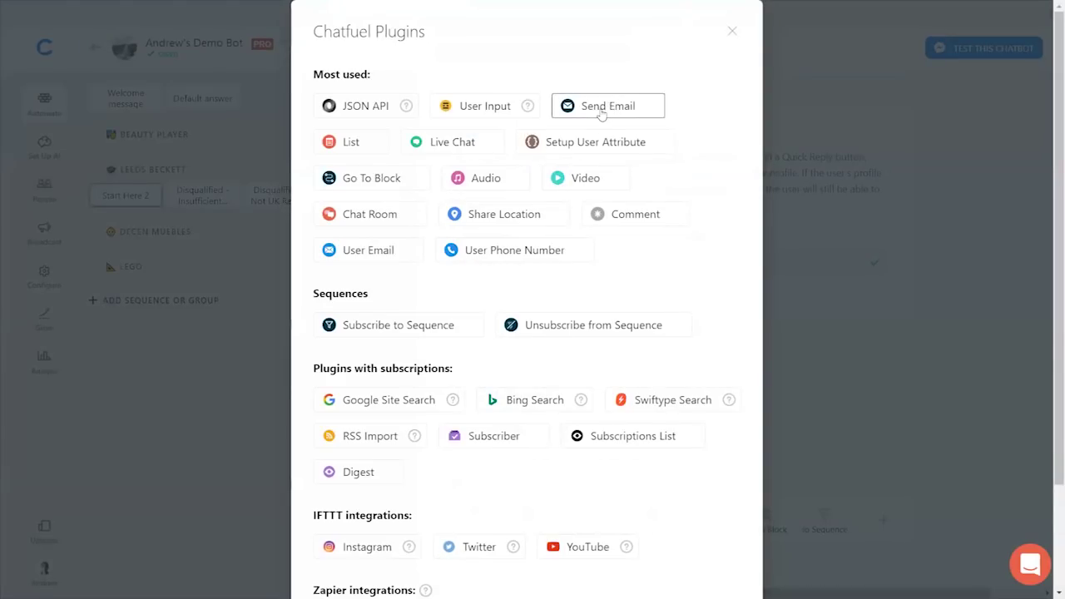
{"action": "left_click", "coordinate": [600, 109]}
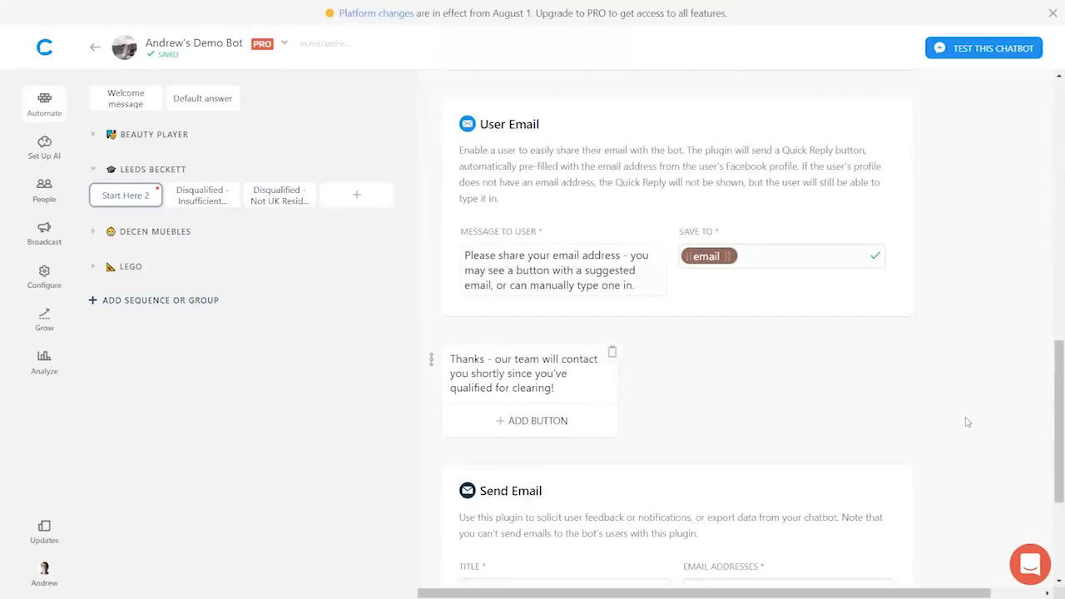
{"action": "scroll", "coordinate": [967, 421], "scroll_direction": "down", "scroll_amount": 3}
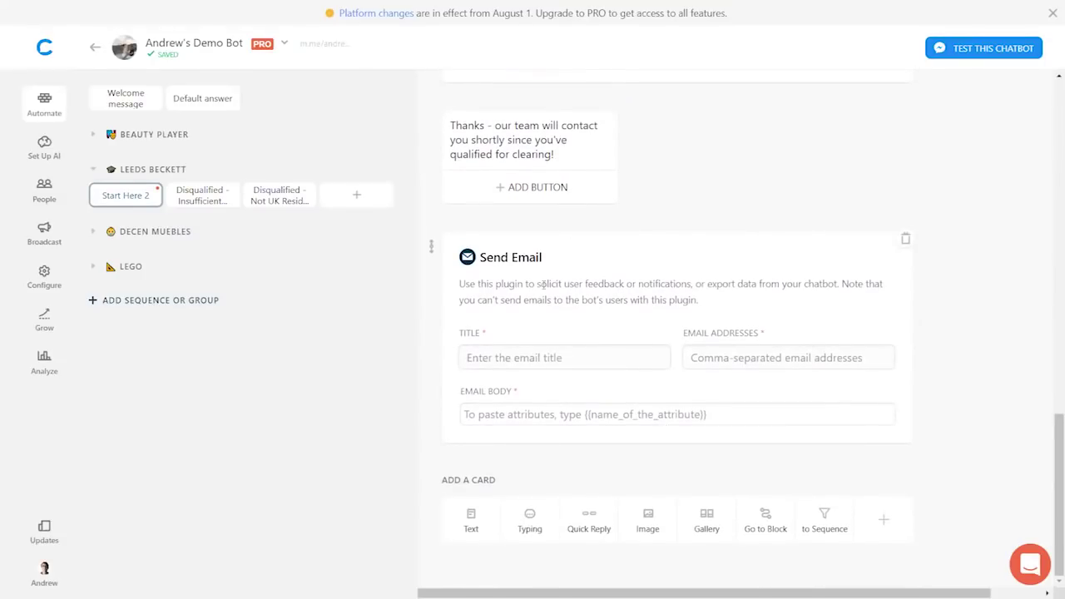
{"action": "scroll", "coordinate": [630, 304], "scroll_direction": "up", "scroll_amount": 2}
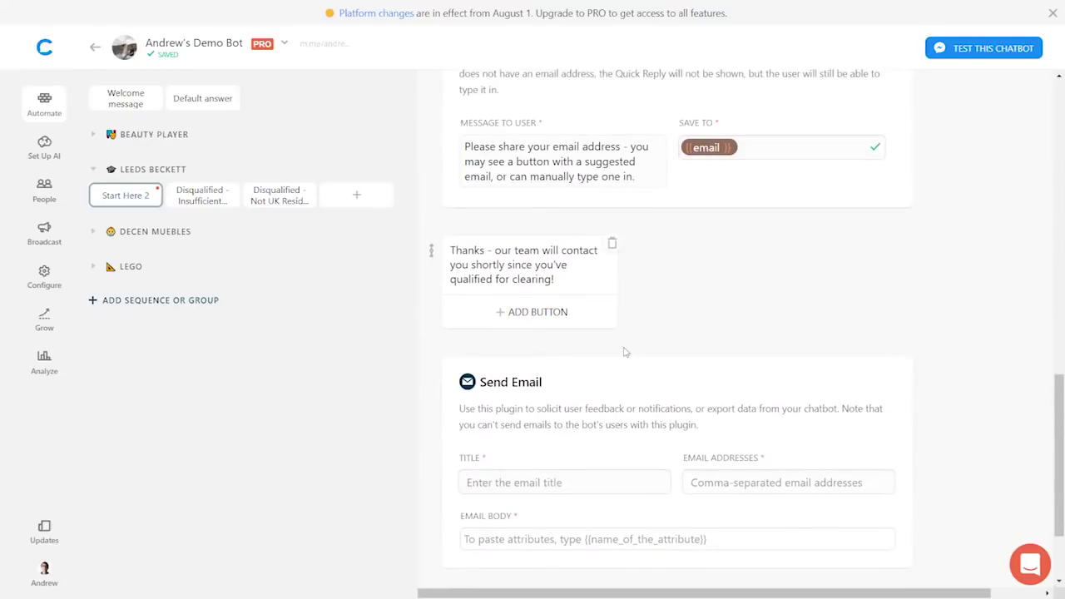
{"action": "scroll", "coordinate": [626, 362], "scroll_direction": "down", "scroll_amount": 1}
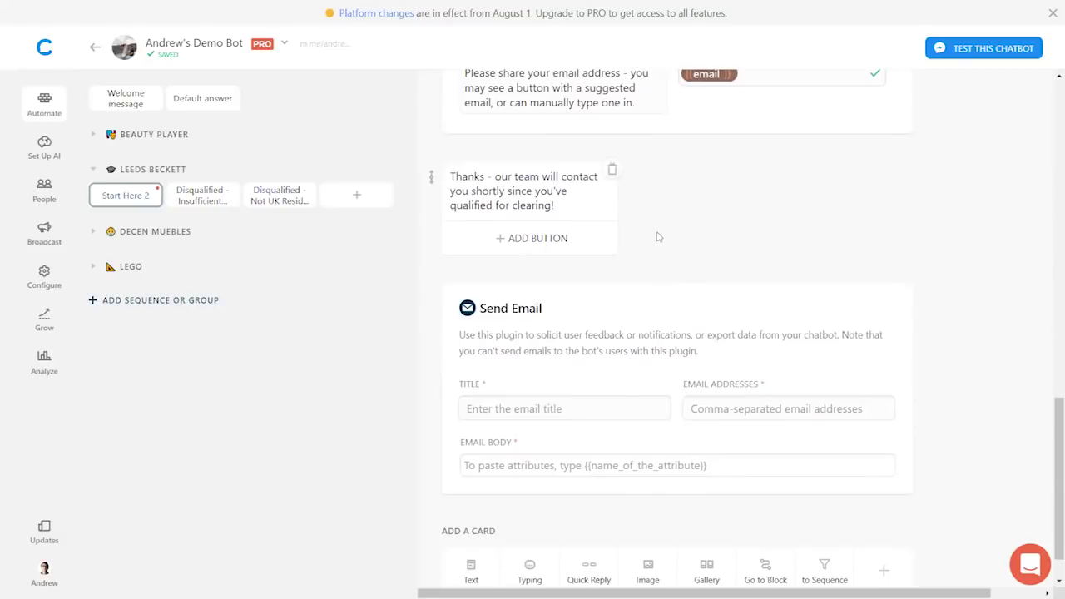
{"action": "scroll", "coordinate": [516, 350], "scroll_direction": "down", "scroll_amount": 1}
{"action": "left_click", "coordinate": [502, 361]}
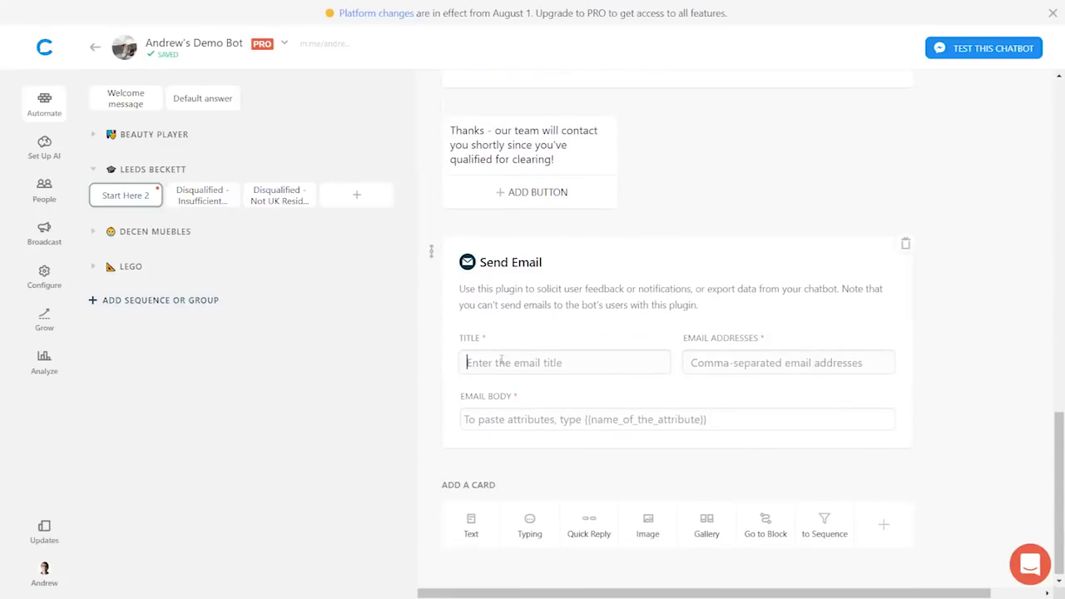
- Title the Send Email card '{{last name}} - New Clearing Lead' using the last name attribute
{"action": "type", "text": "New Clearing LEad"}
{"action": "key", "text": "ctrl+a"}
{"action": "key", "text": "BackSpace"}
{"action": "type", "text": "{{"}
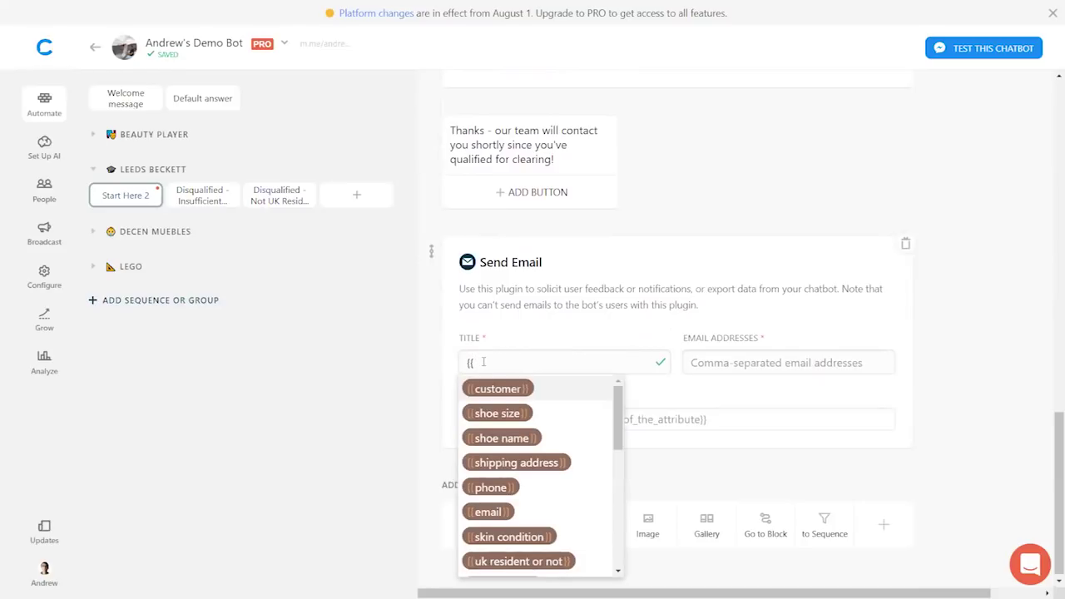
{"action": "type", "text": "last"}
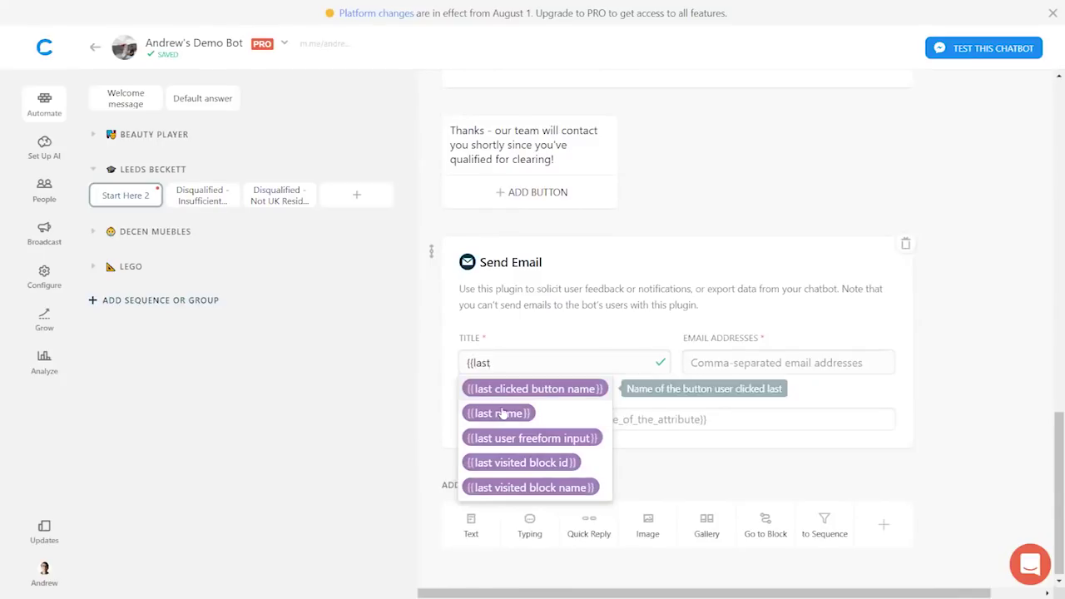
{"action": "left_click", "coordinate": [505, 414]}
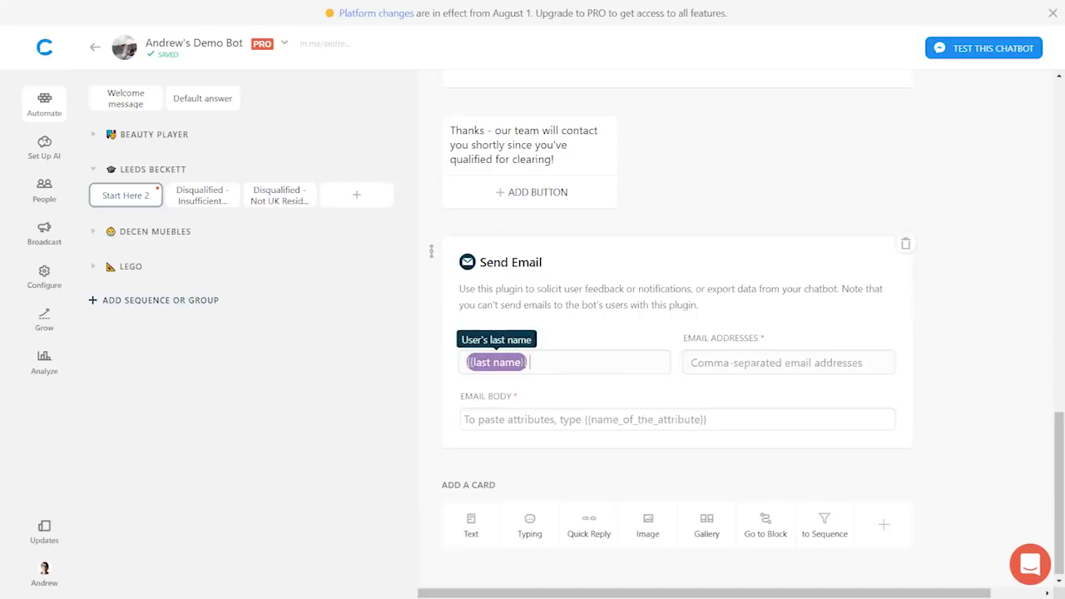
{"action": "type", "text": "- "}
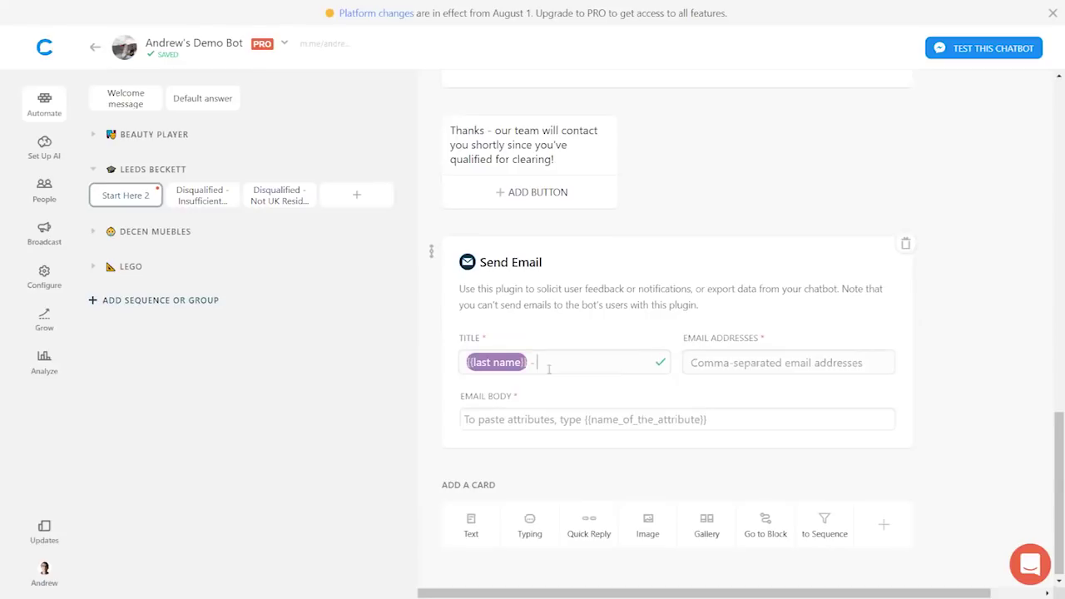
{"action": "type", "text": "New Clearing Lead"}
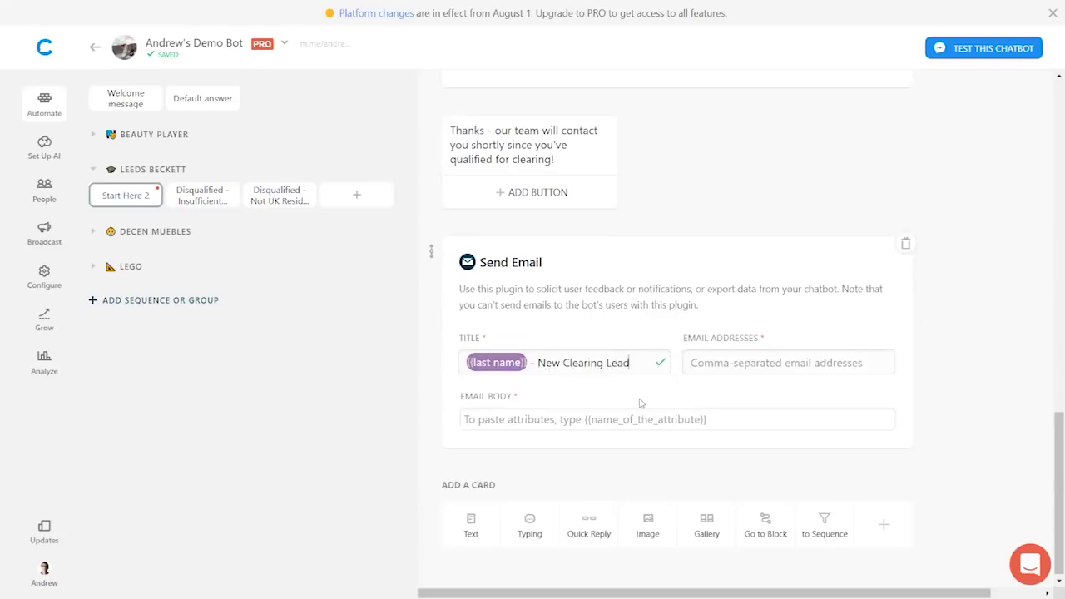
- Enter two comma-separated recipient email addresses
{"action": "left_click", "coordinate": [775, 361]}
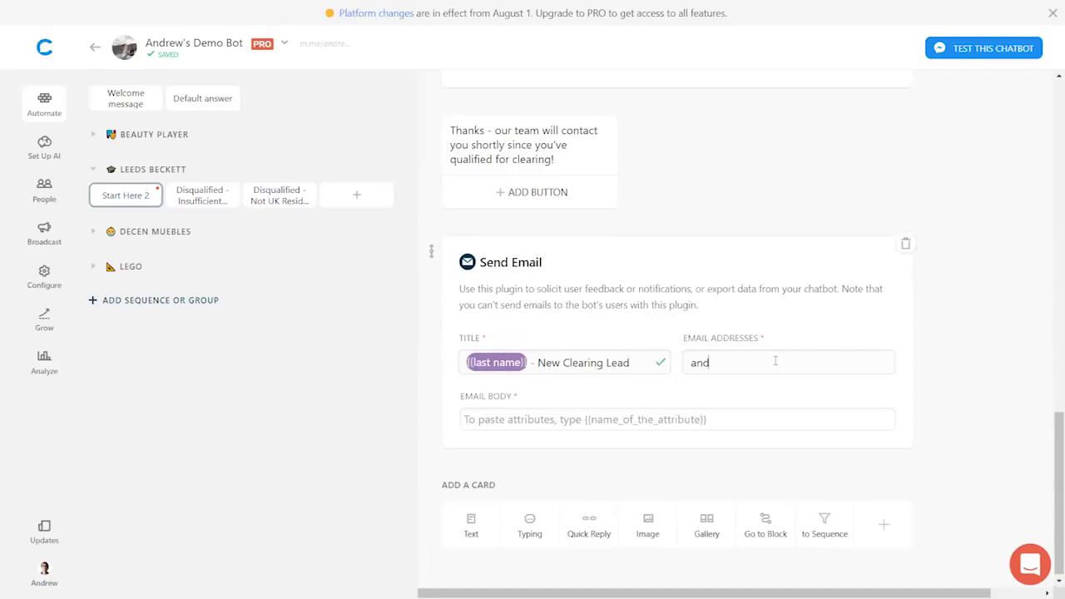
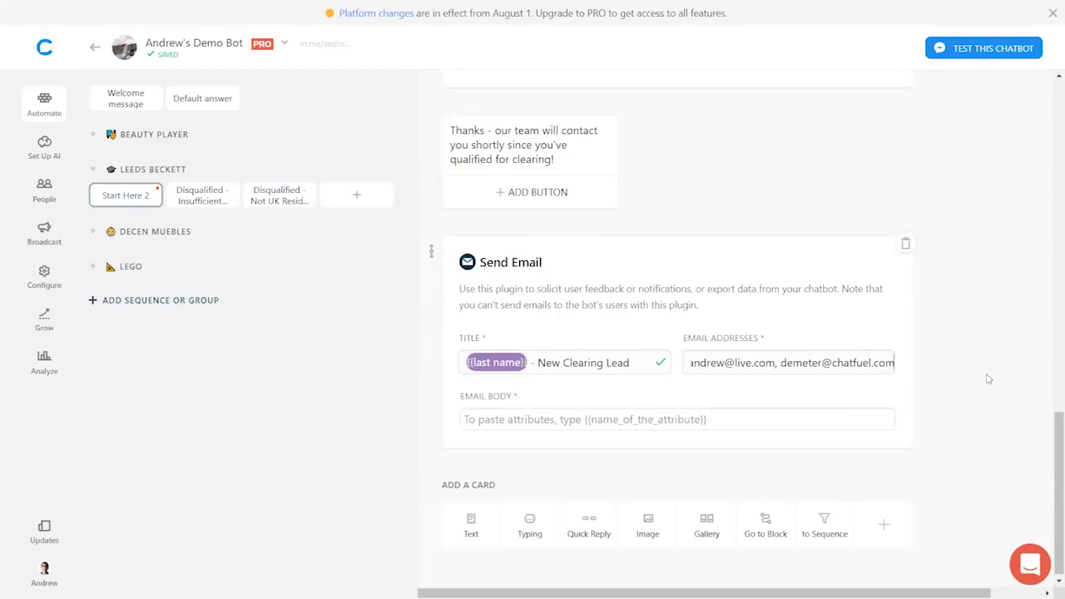
{"action": "left_click", "coordinate": [503, 419]}
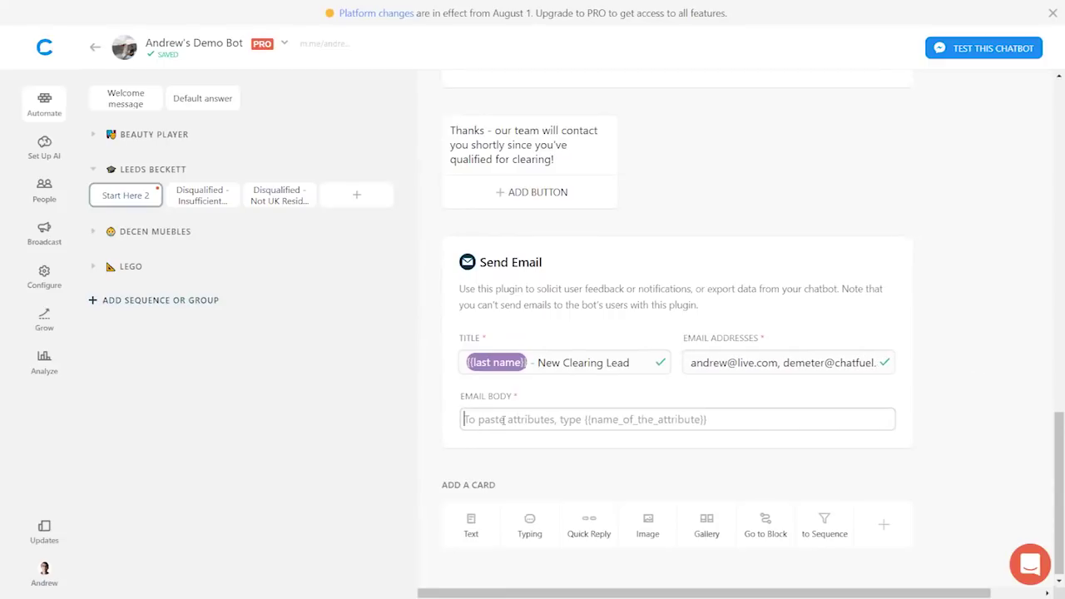
- Write the email body labels NAME:, UCAS POINTS: and EMAIL on separate lines
{"action": "type", "text": "NAME:"}
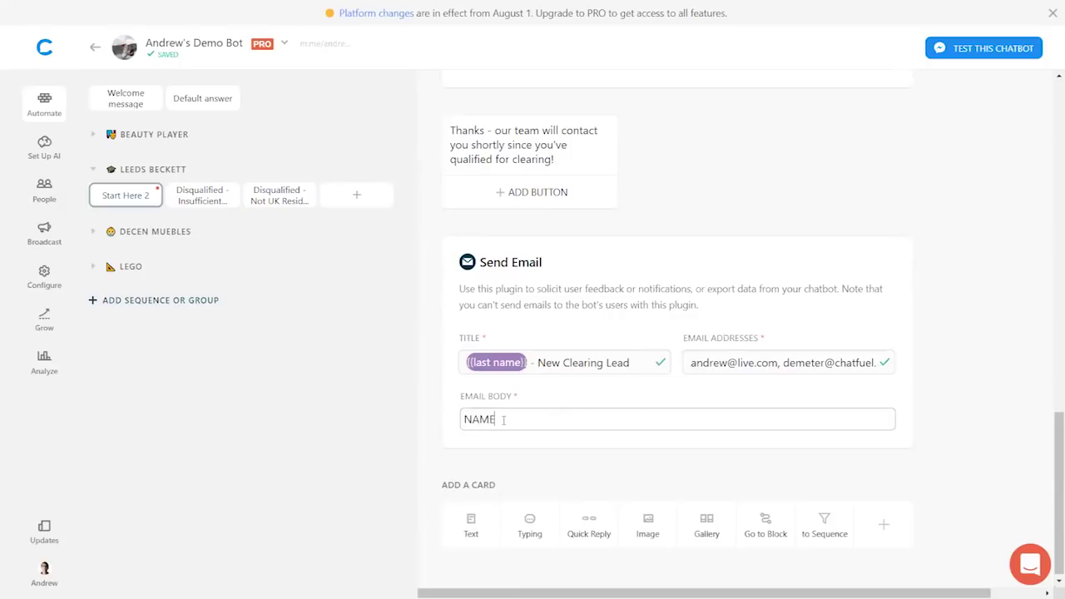
{"action": "key", "text": "Return"}
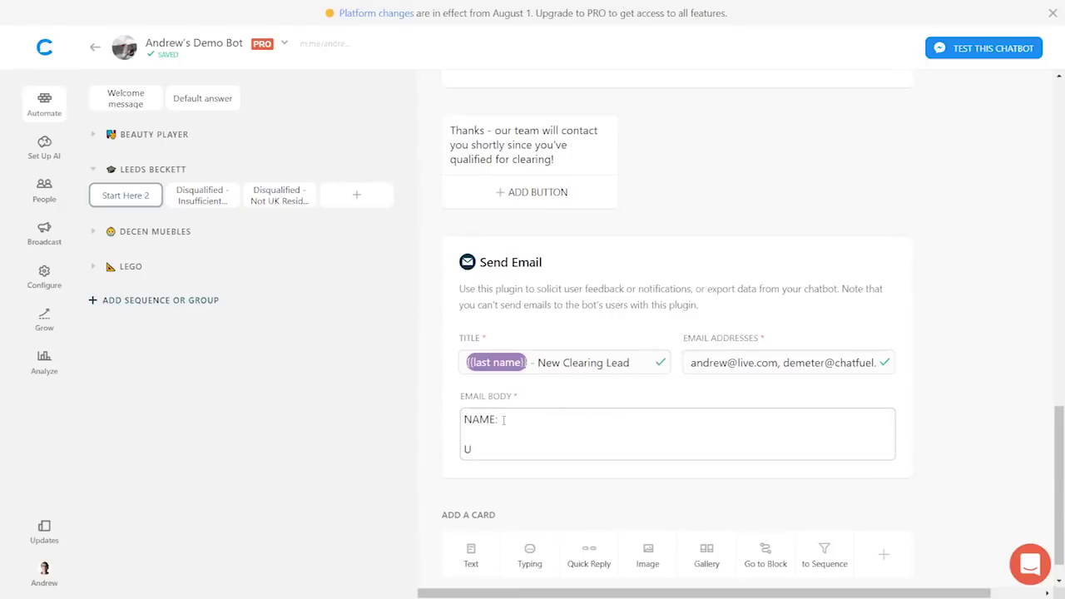
{"action": "key", "text": "BackSpace"}
{"action": "type", "text": "UCAS POINTS:"}
{"action": "key", "text": "Return"}
{"action": "key", "text": "Return"}
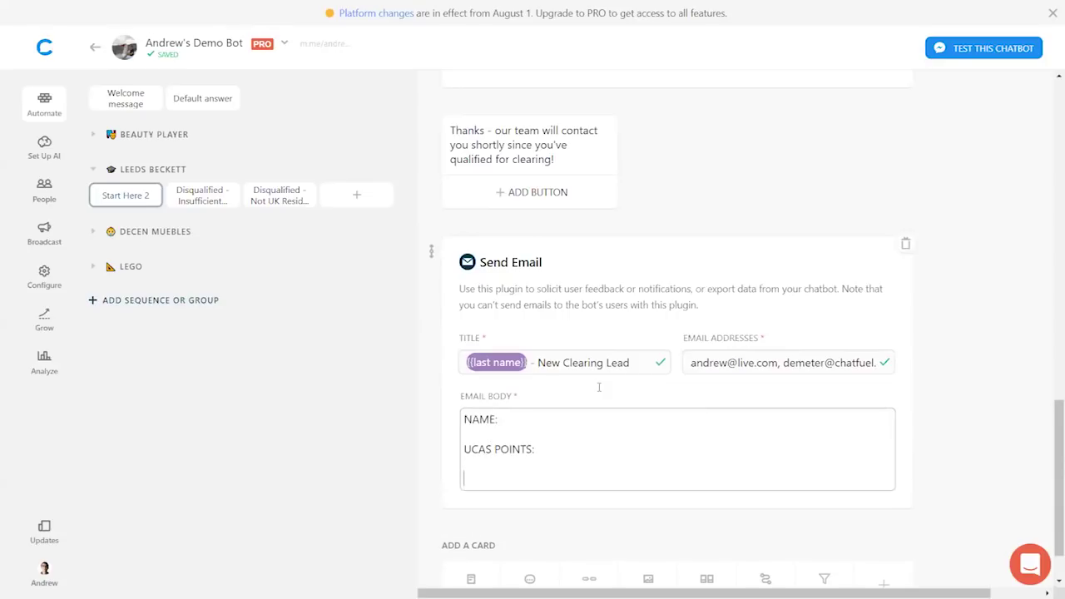
{"action": "type", "text": "EMAIL:"}
- Fill the labels with the first name, last name, ucas points and email attributes
{"action": "left_click", "coordinate": [510, 418]}
{"action": "type", "text": "{{firs"}
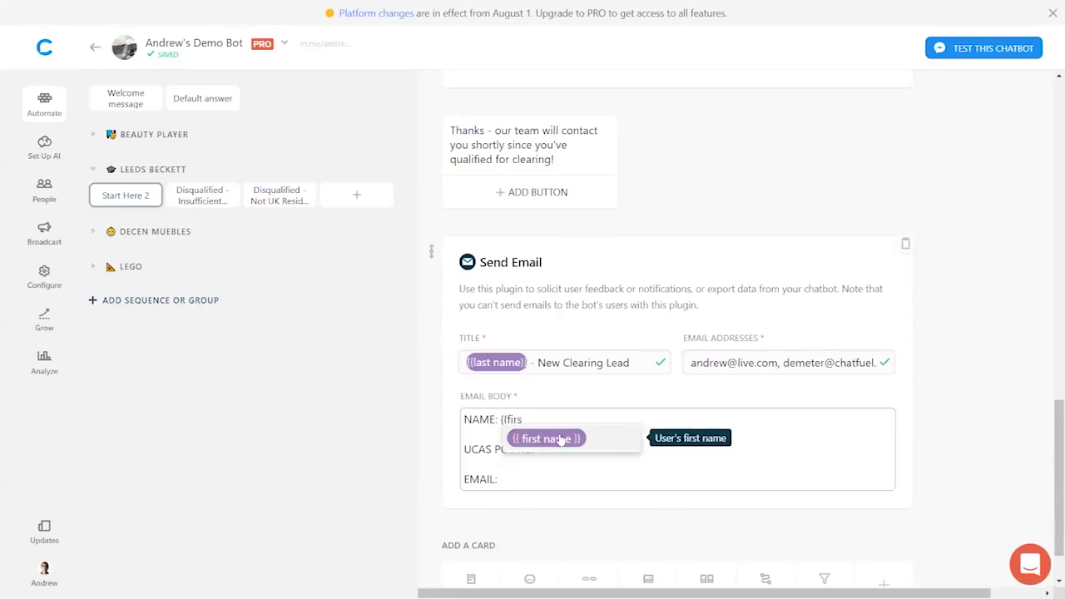
{"action": "left_click", "coordinate": [542, 438]}
{"action": "type", "text": "{{last"}
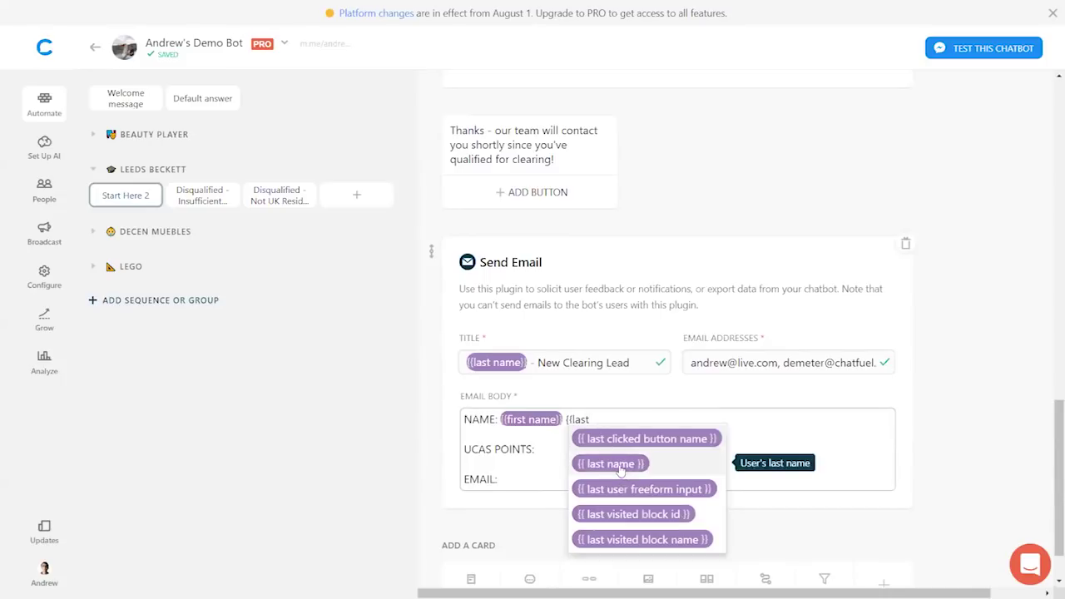
{"action": "left_click", "coordinate": [630, 463]}
{"action": "left_click", "coordinate": [569, 449]}
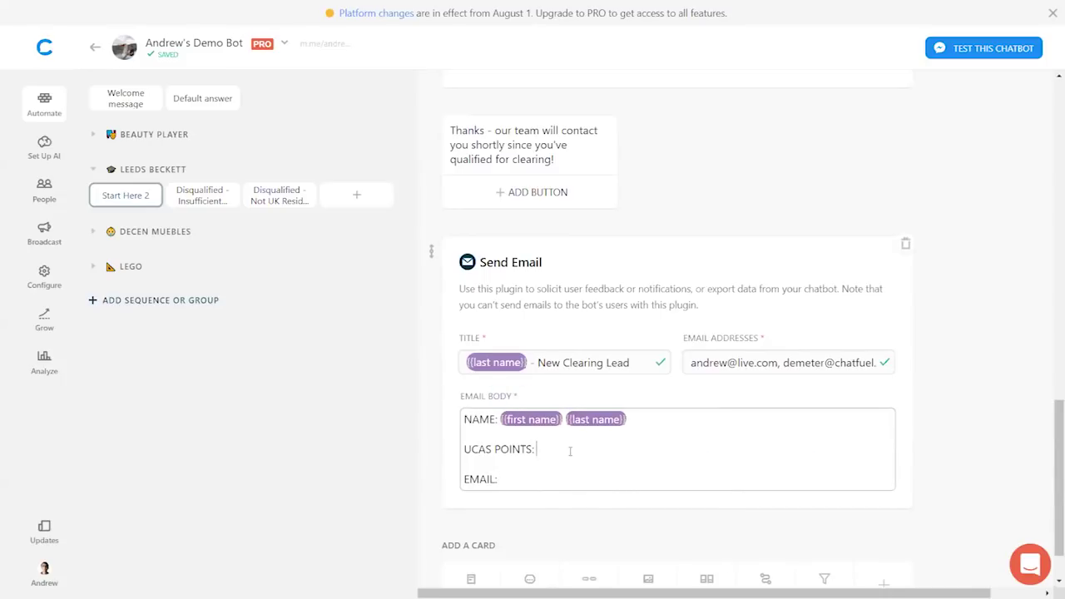
{"action": "type", "text": "{{ucas"}
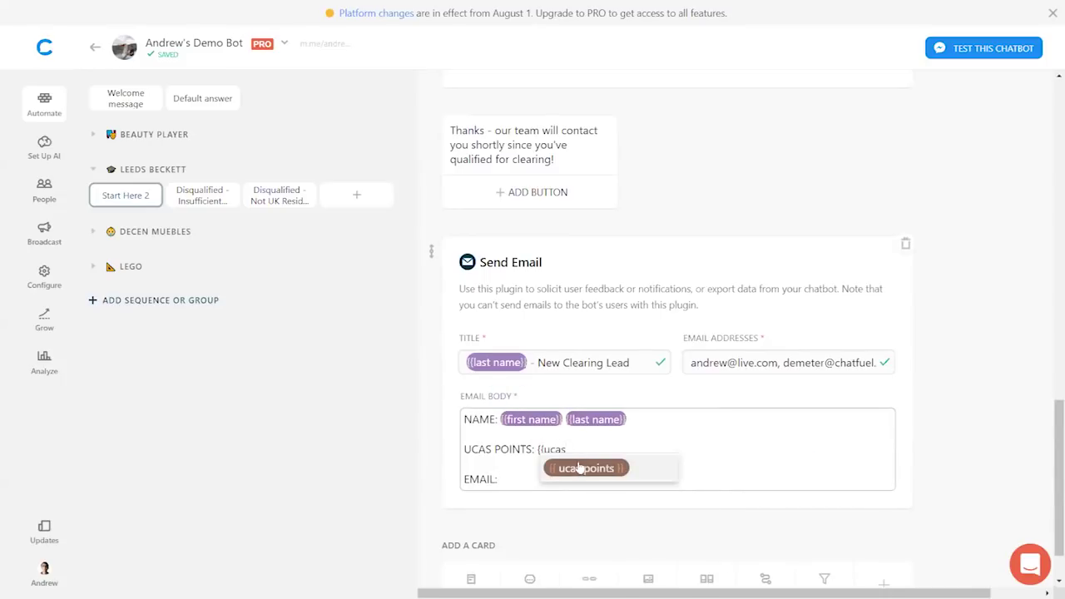
{"action": "left_click", "coordinate": [571, 469]}
{"action": "left_click", "coordinate": [557, 479]}
{"action": "type", "text": "{{email"}
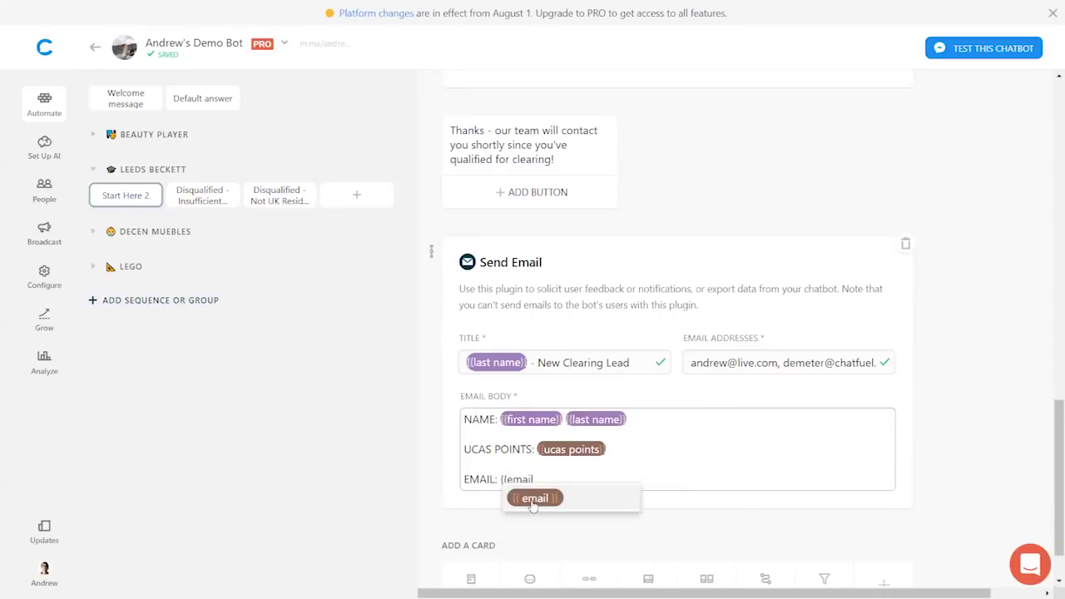
{"action": "left_click", "coordinate": [534, 499]}
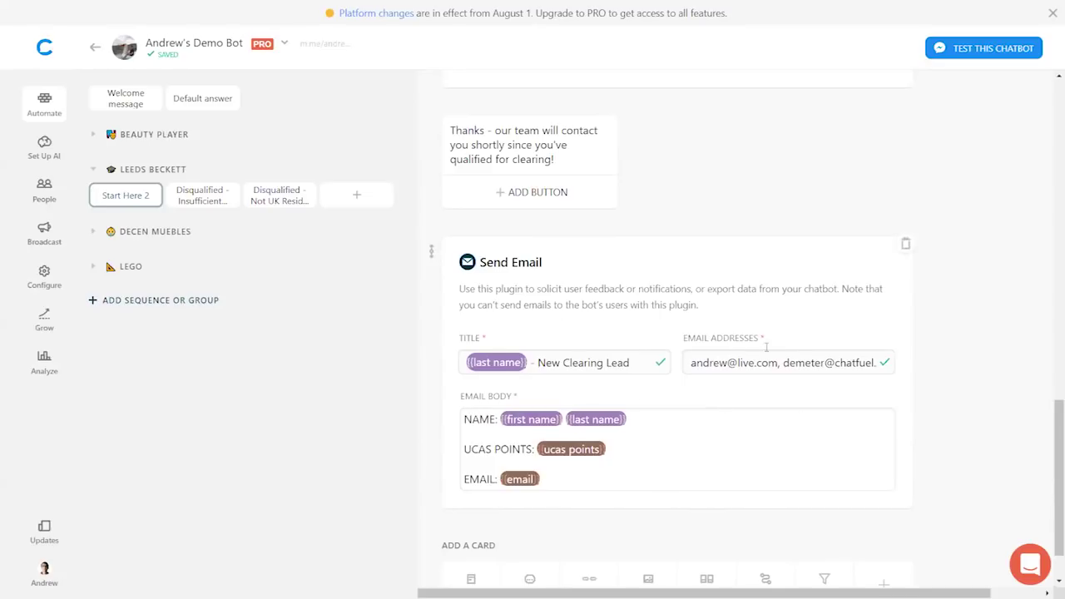
{"action": "scroll", "coordinate": [765, 347], "scroll_direction": "down", "scroll_amount": 1}
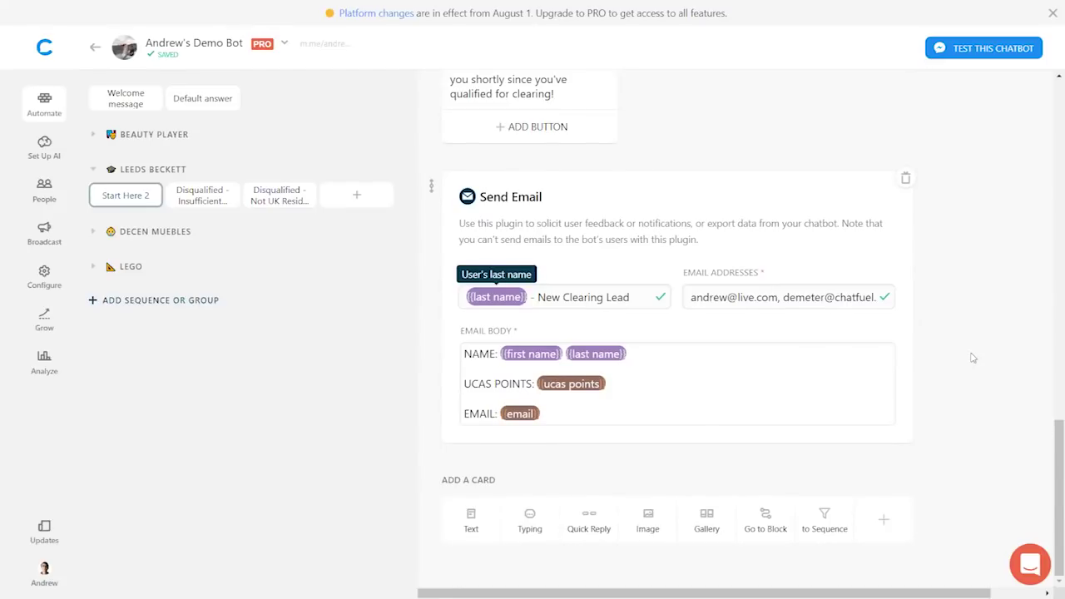
- Create an empty 'Start Here 3' block in DECEN MUEBLES, then go to AI setup
{"action": "left_click", "coordinate": [92, 170]}
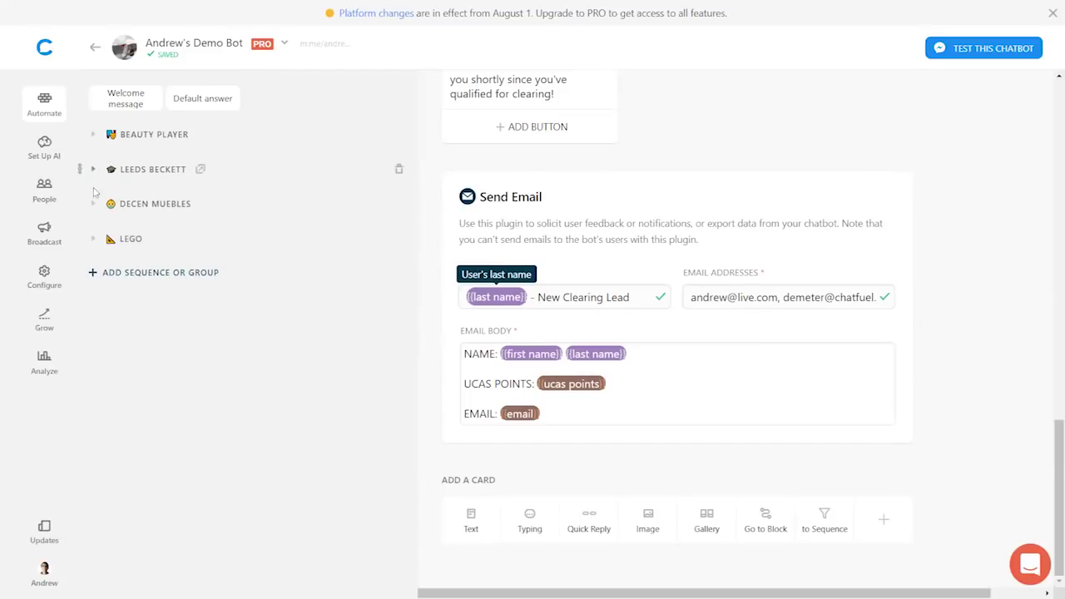
{"action": "left_click", "coordinate": [92, 203]}
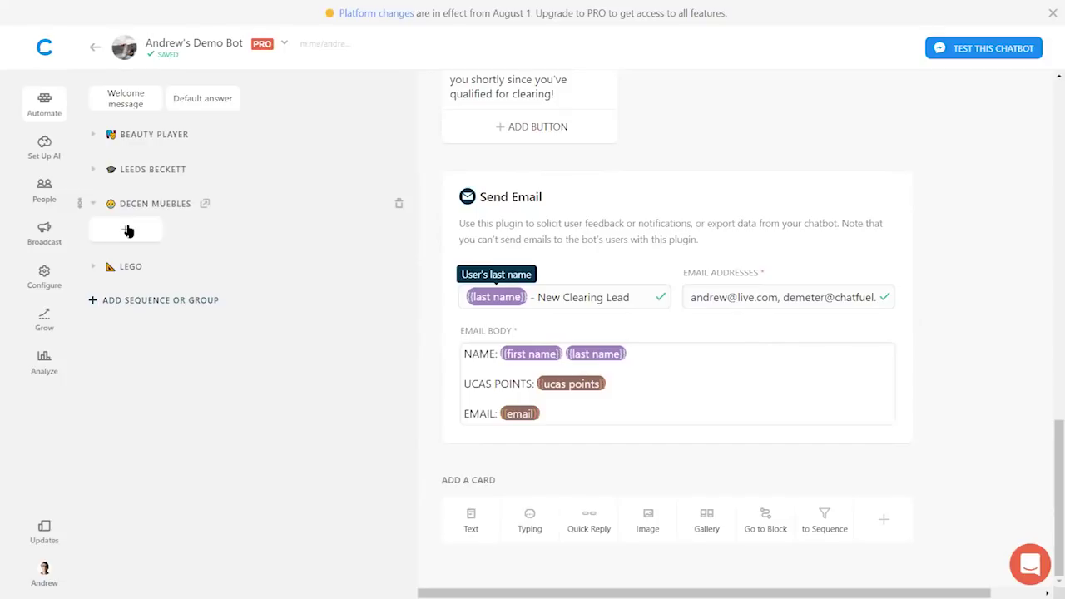
{"action": "left_click", "coordinate": [128, 232]}
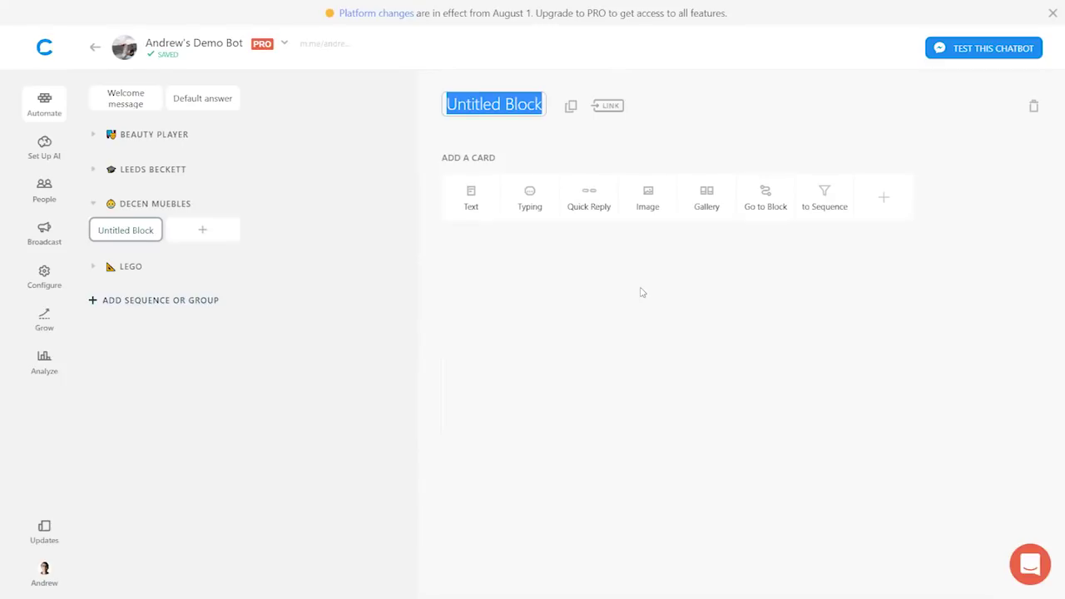
{"action": "type", "text": "Start Here 3"}
{"action": "key", "text": "Return"}
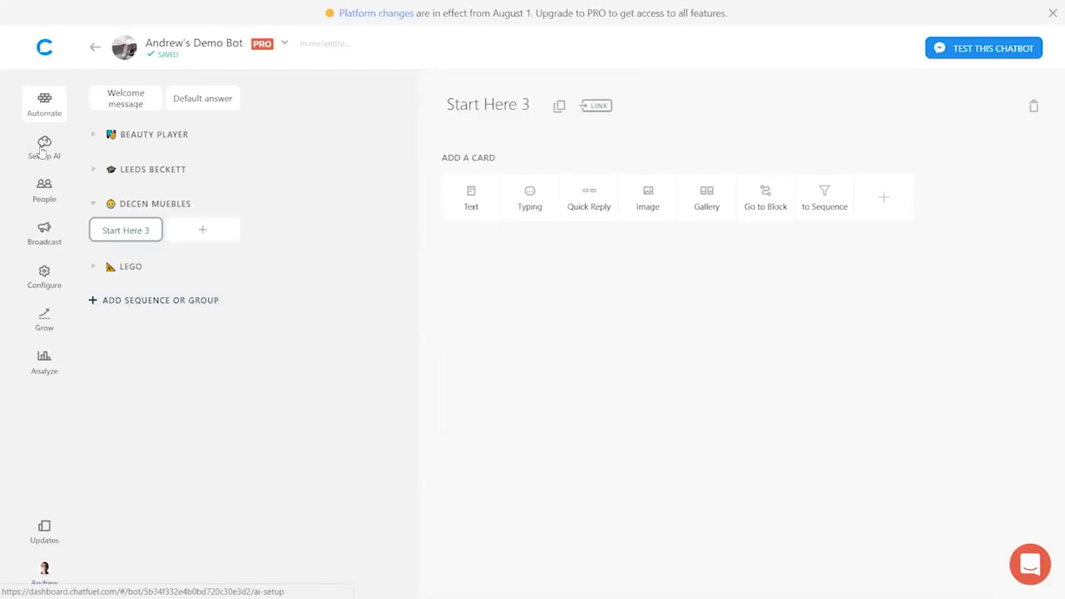
{"action": "left_click", "coordinate": [41, 149]}
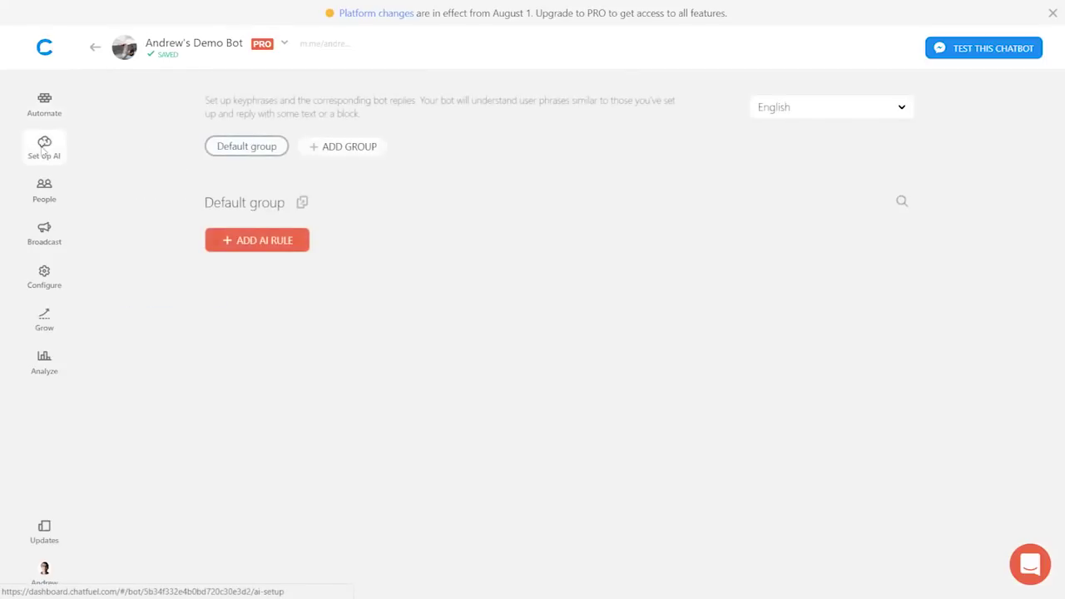
- Add an AI rule with phrases shipping, time for shipping, do you ship to the us, business days
{"action": "left_click", "coordinate": [247, 244]}
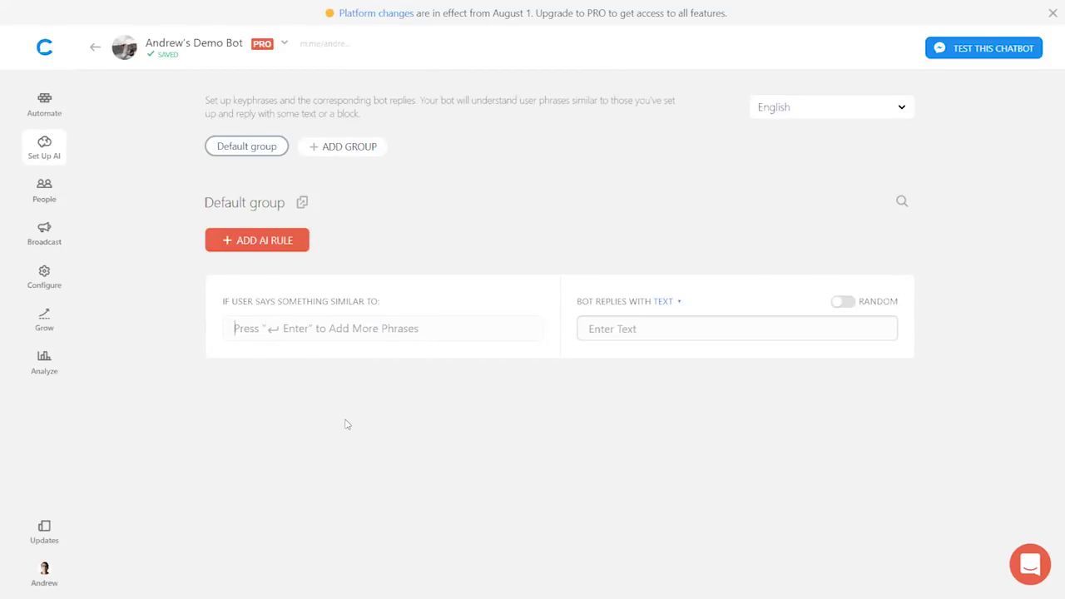
{"action": "type", "text": "shipping"}
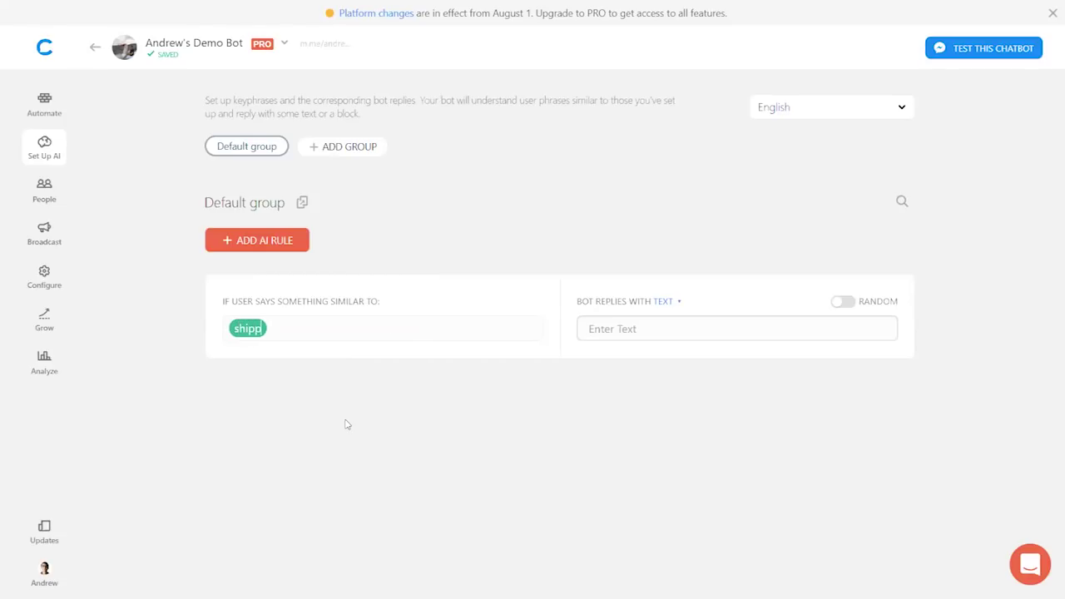
{"action": "key", "text": "Return"}
{"action": "type", "text": "time for s"}
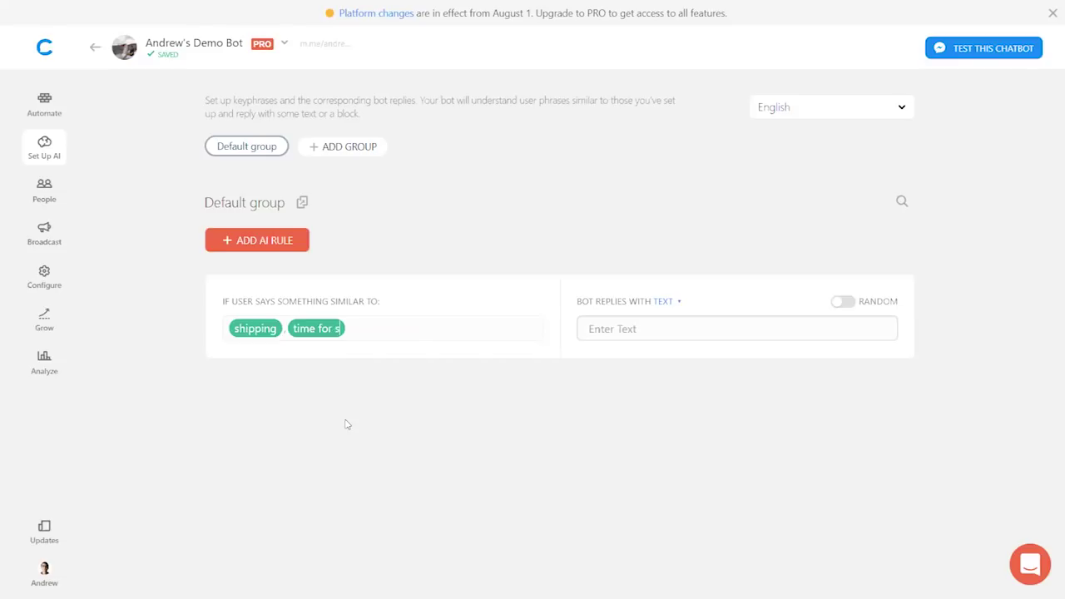
{"action": "type", "text": "hipping"}
{"action": "key", "text": "Return"}
{"action": "type", "text": "do"}
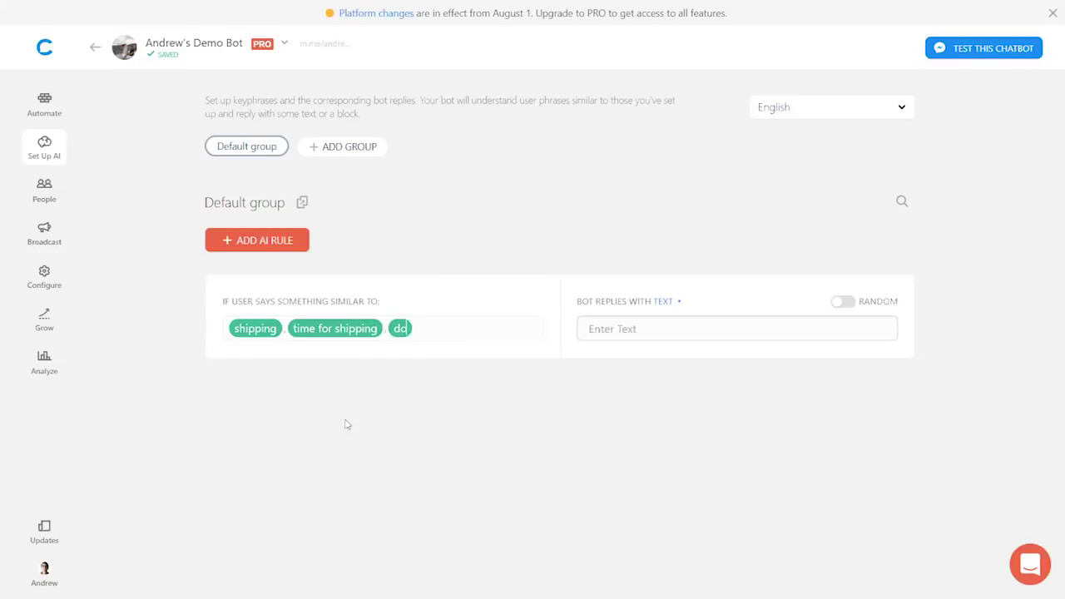
{"action": "type", "text": " you ship to"}
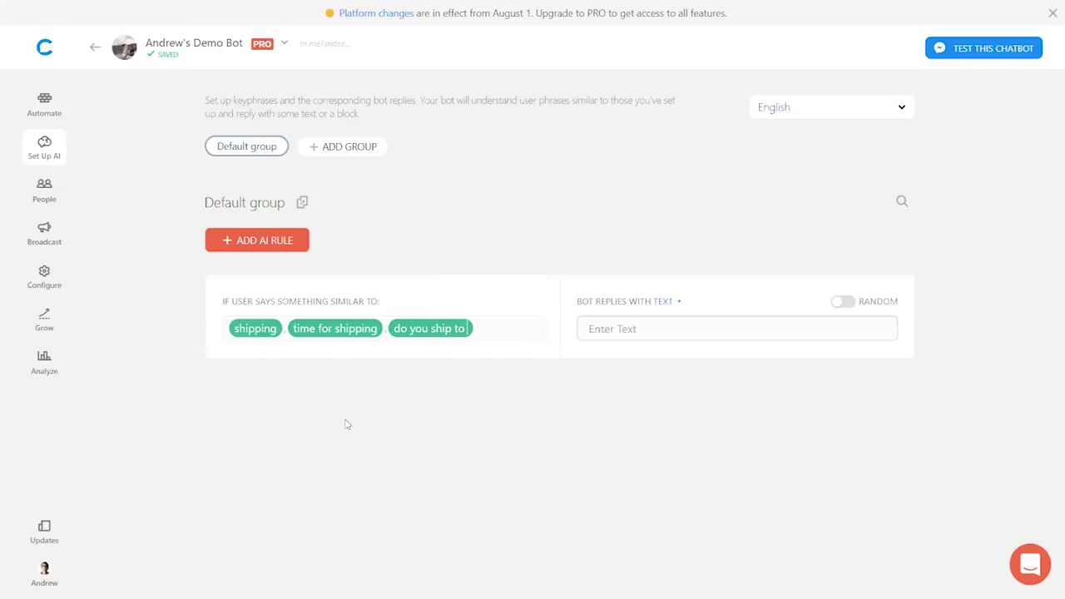
{"action": "type", "text": " me"}
{"action": "key", "text": "BackSpace"}
{"action": "key", "text": "BackSpace"}
{"action": "key", "text": "BackSpace"}
{"action": "type", "text": "the us,"}
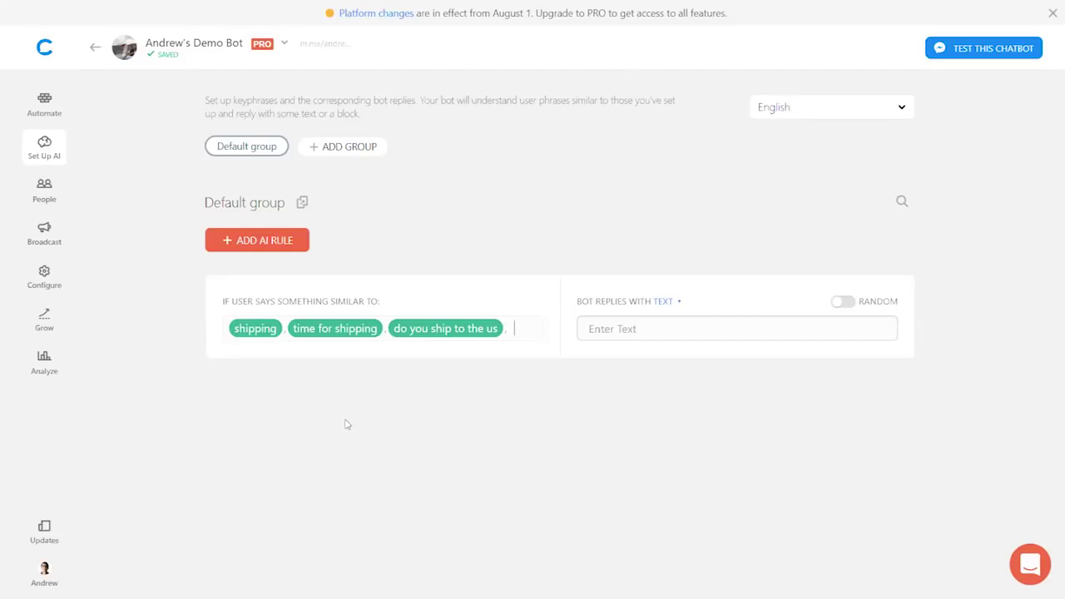
{"action": "type", "text": "business days,"}
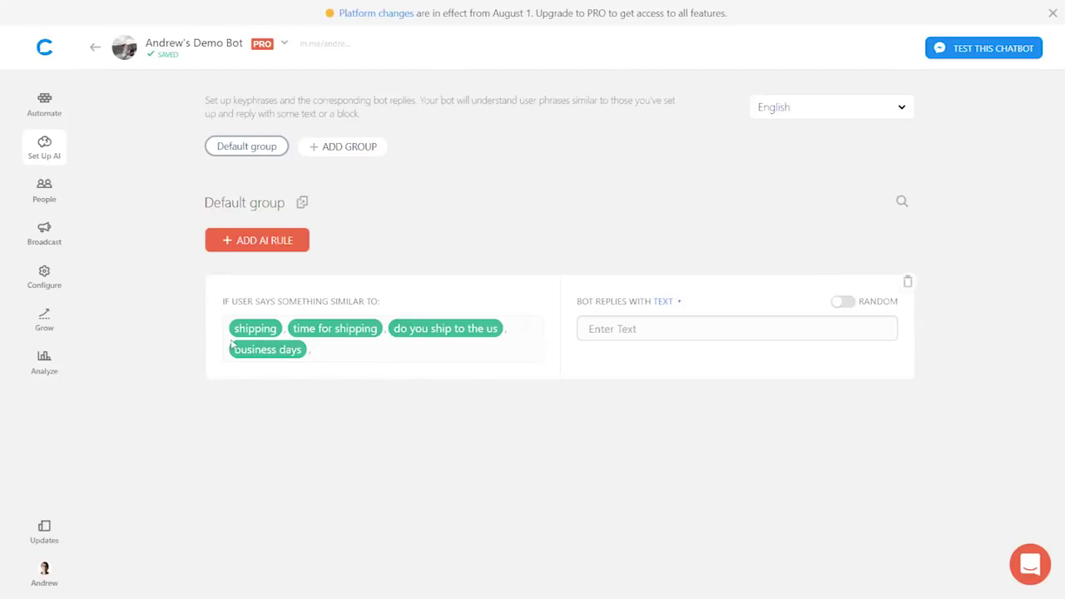
{"action": "left_click", "coordinate": [663, 315]}
- Set the rule's text reply to the 3-5 business days, ships only within Mexico message
{"action": "type", "text": "We"}
{"action": "key", "text": "ctrl+a"}
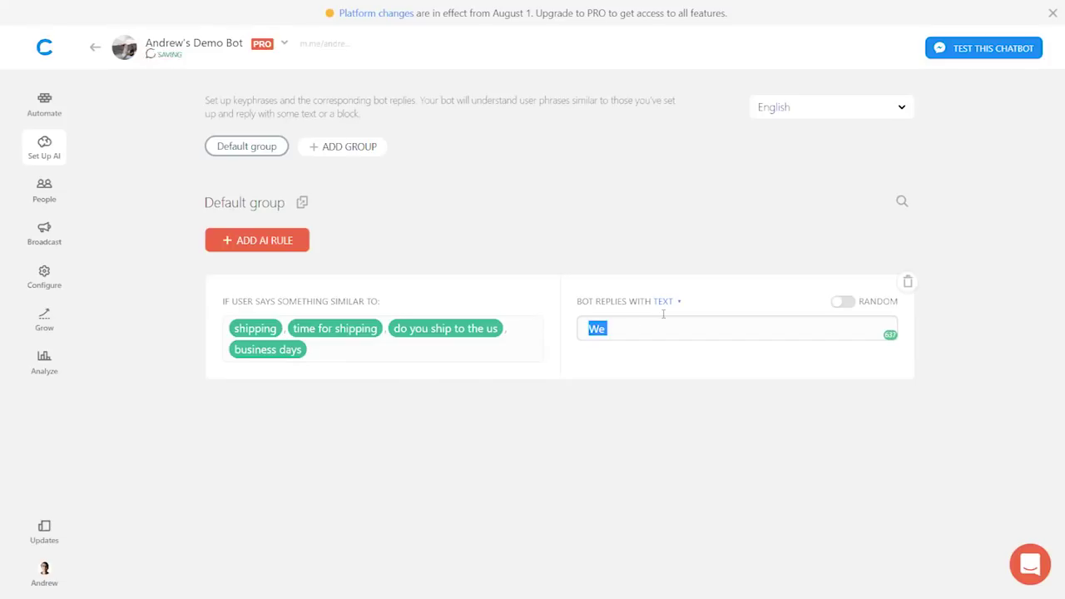
{"action": "type", "text": "Our average "}
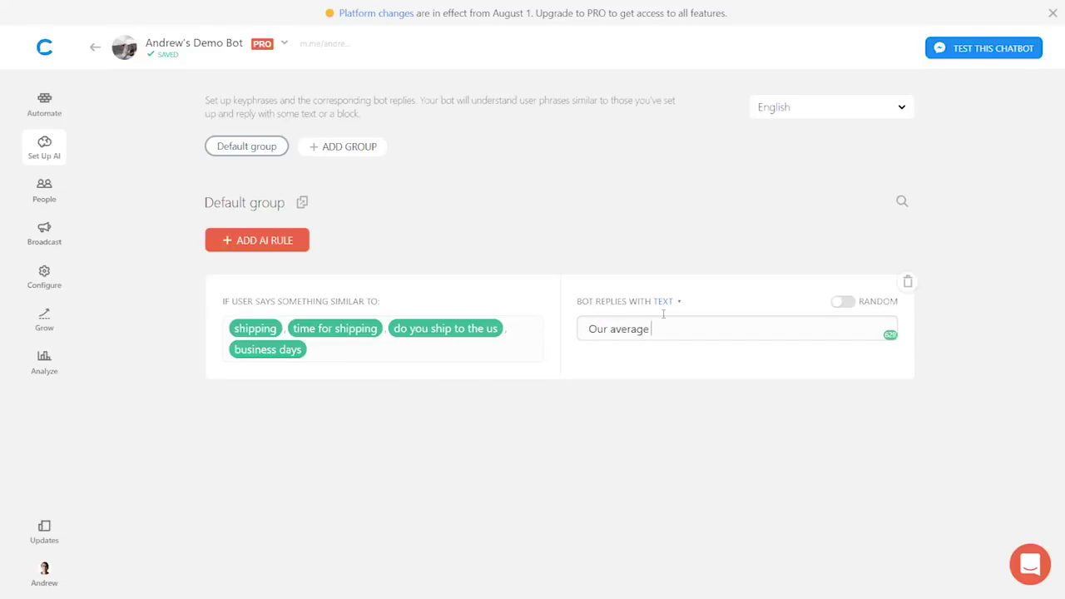
{"action": "type", "text": "shipping time is 3-5 business days. W"}
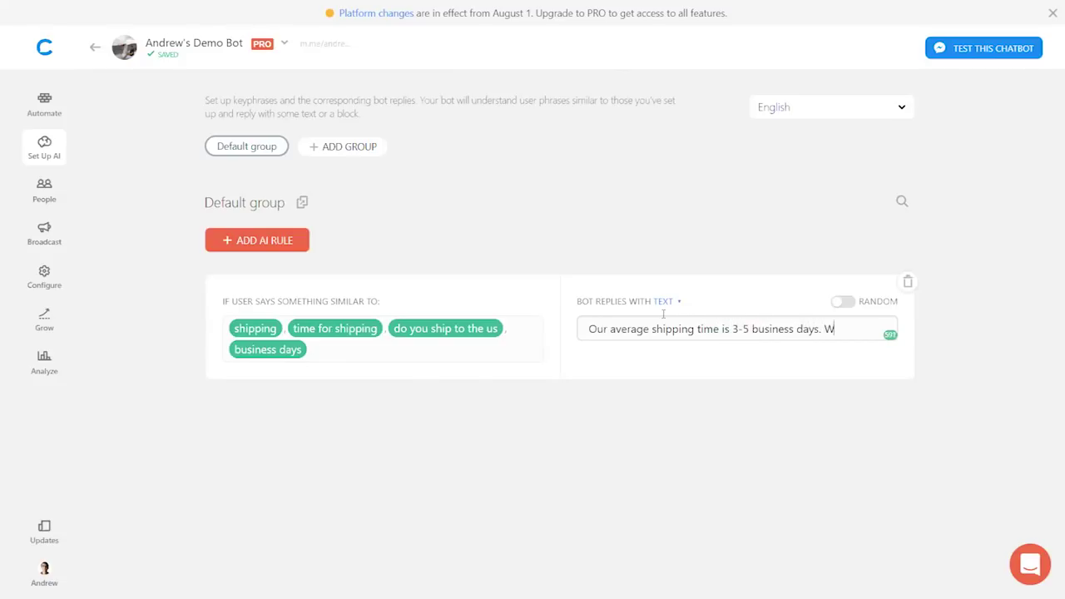
{"action": "type", "text": "e only ship "}
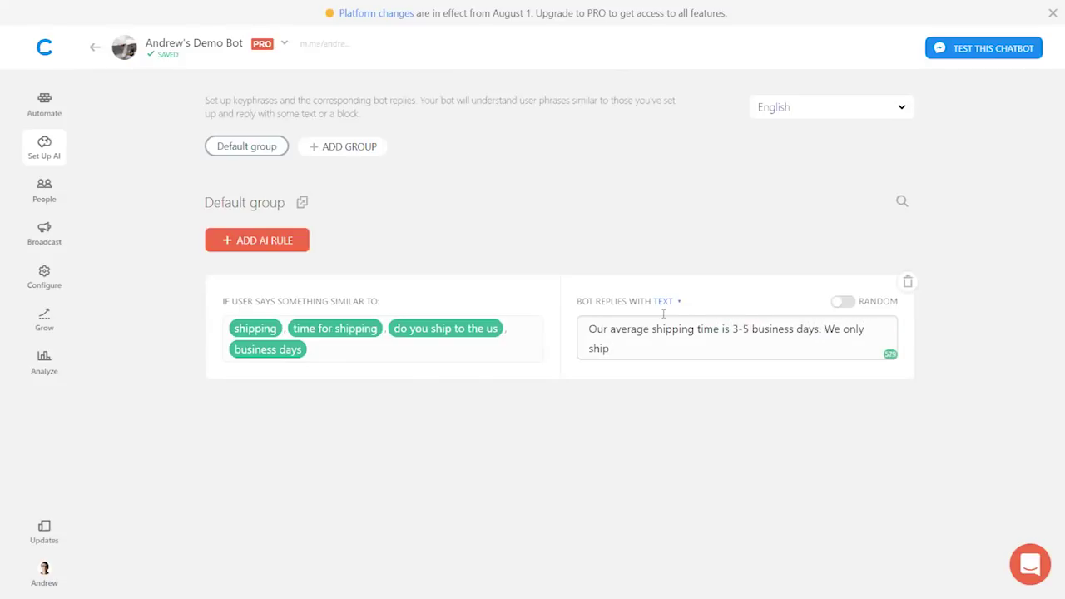
{"action": "type", "text": "nationally within Mexico."}
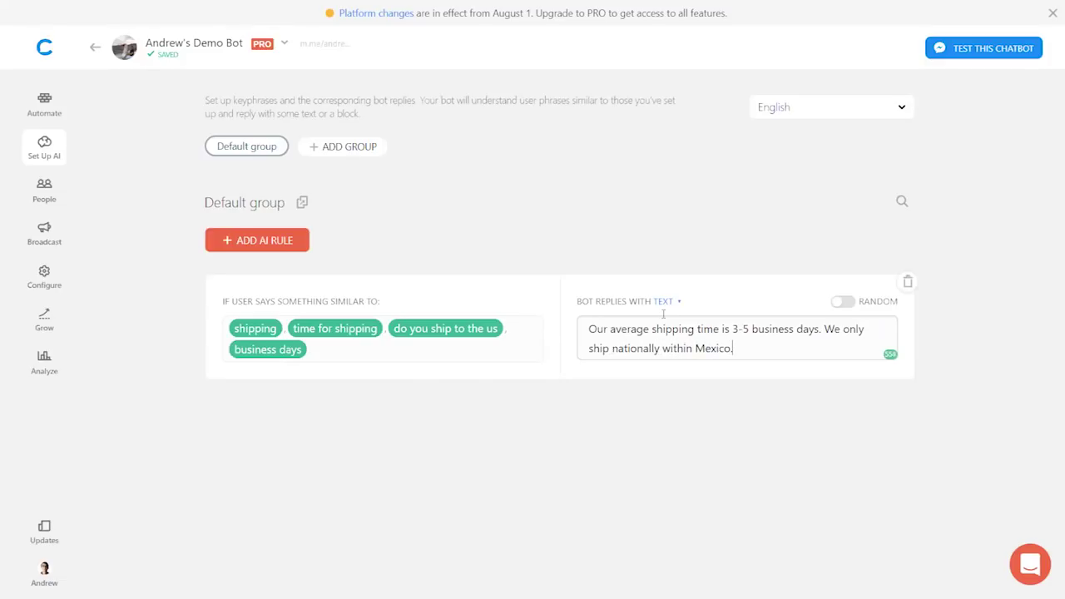
{"action": "left_click", "coordinate": [425, 425]}
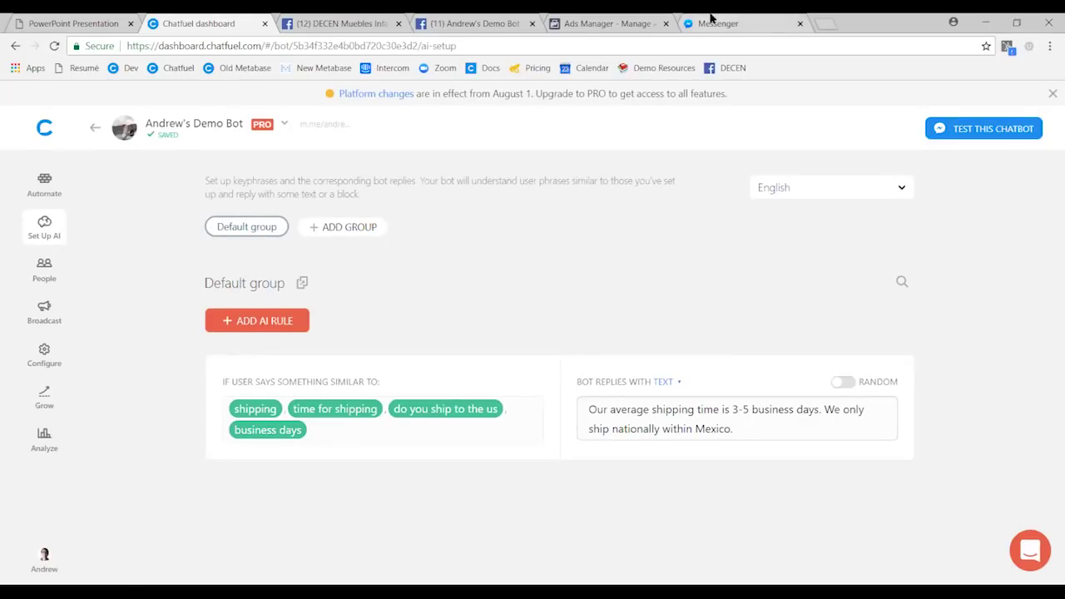
- Restart the Messenger chat with the bot and send 'do you ship to the us'
{"action": "left_click", "coordinate": [708, 19]}
{"action": "left_click", "coordinate": [251, 183]}
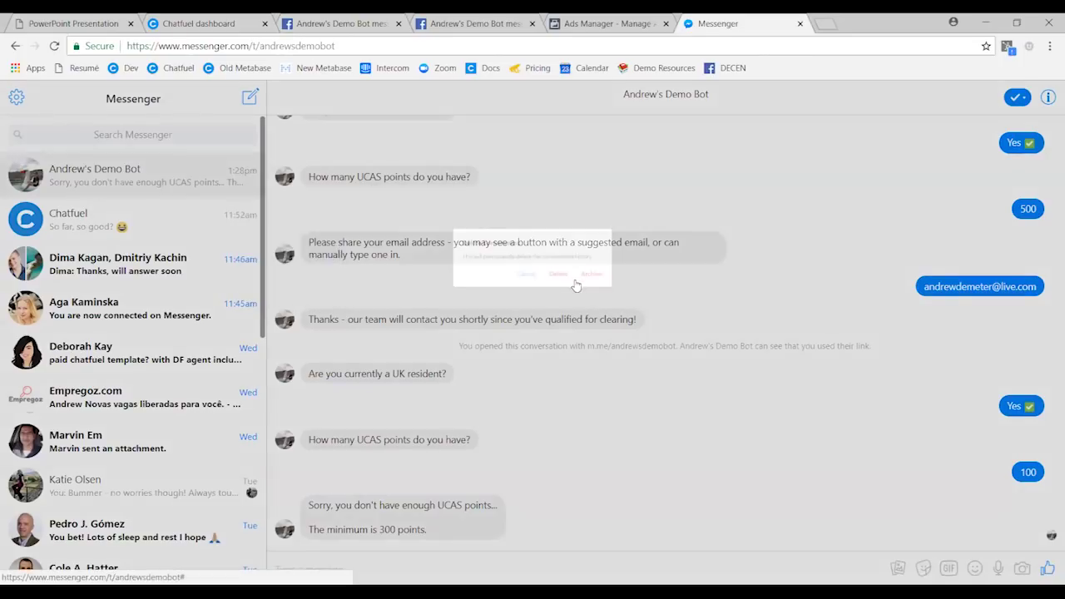
{"action": "left_click", "coordinate": [576, 285]}
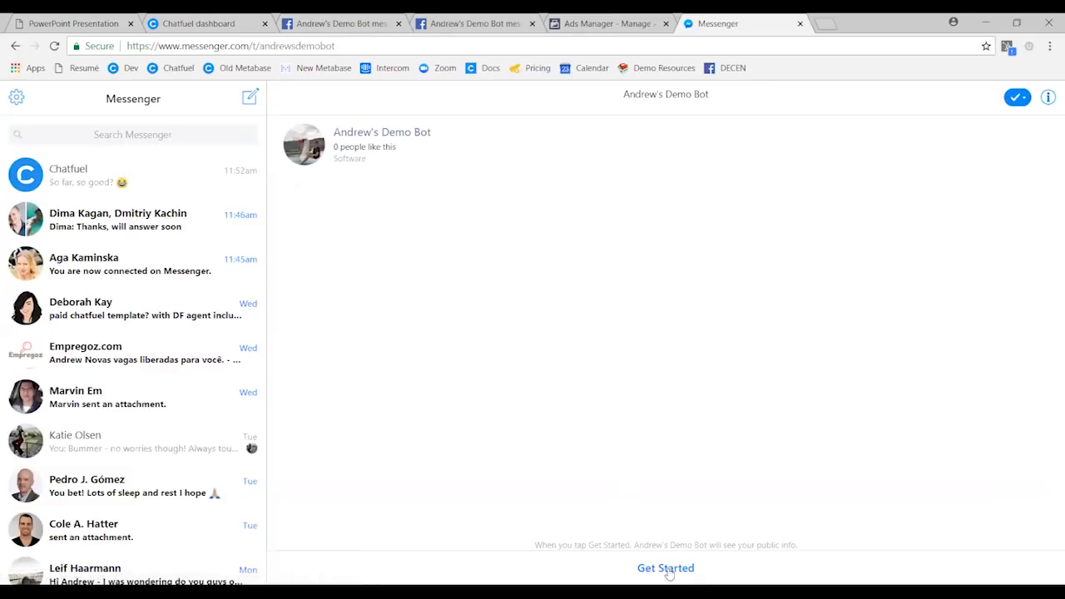
{"action": "left_click", "coordinate": [665, 568]}
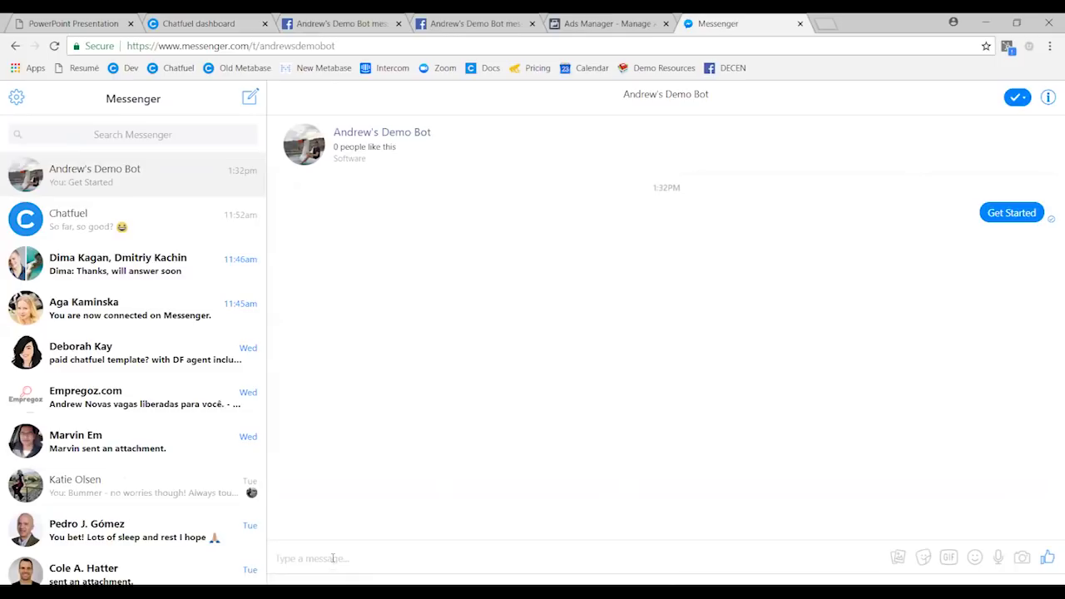
{"action": "type", "text": "do you ship to the us"}
{"action": "key", "text": "Return"}
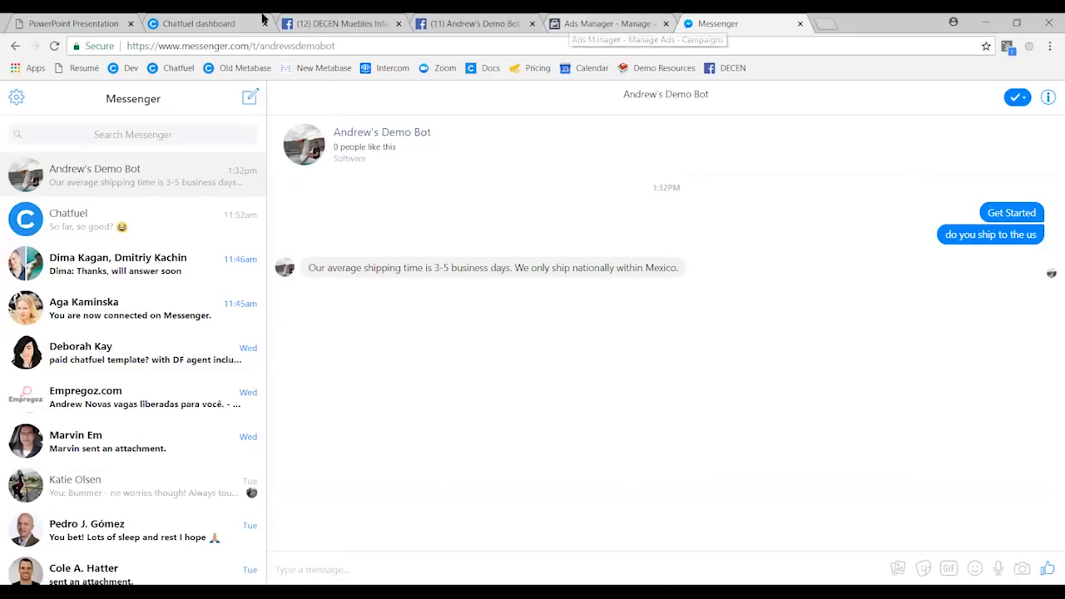
{"action": "left_click", "coordinate": [205, 20]}
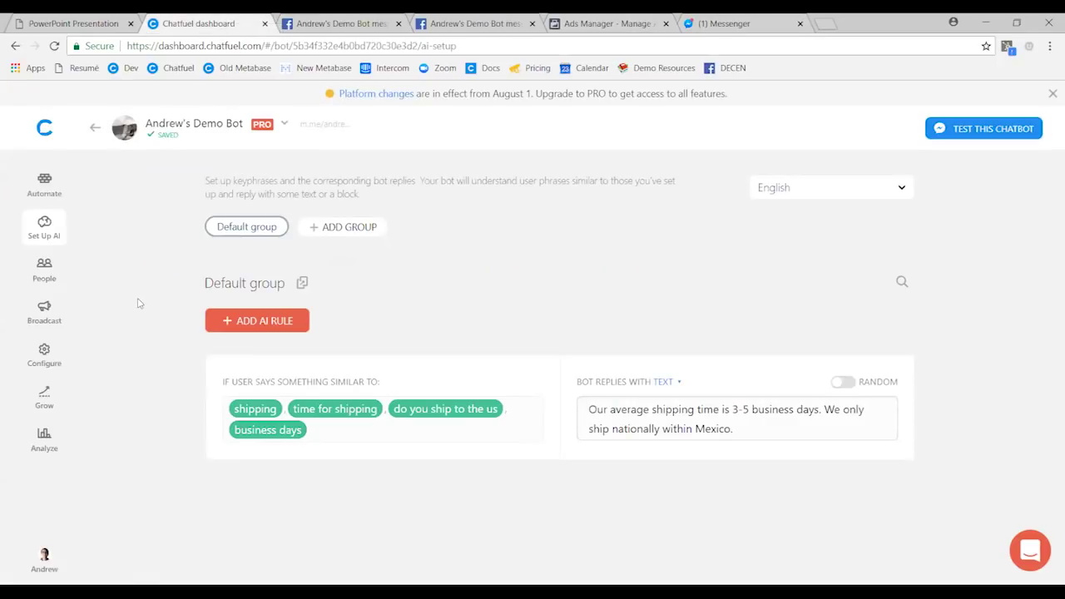
- Switch the shipping rule's reply from TEXT to the Start Here 3 block
{"action": "key", "text": "F11"}
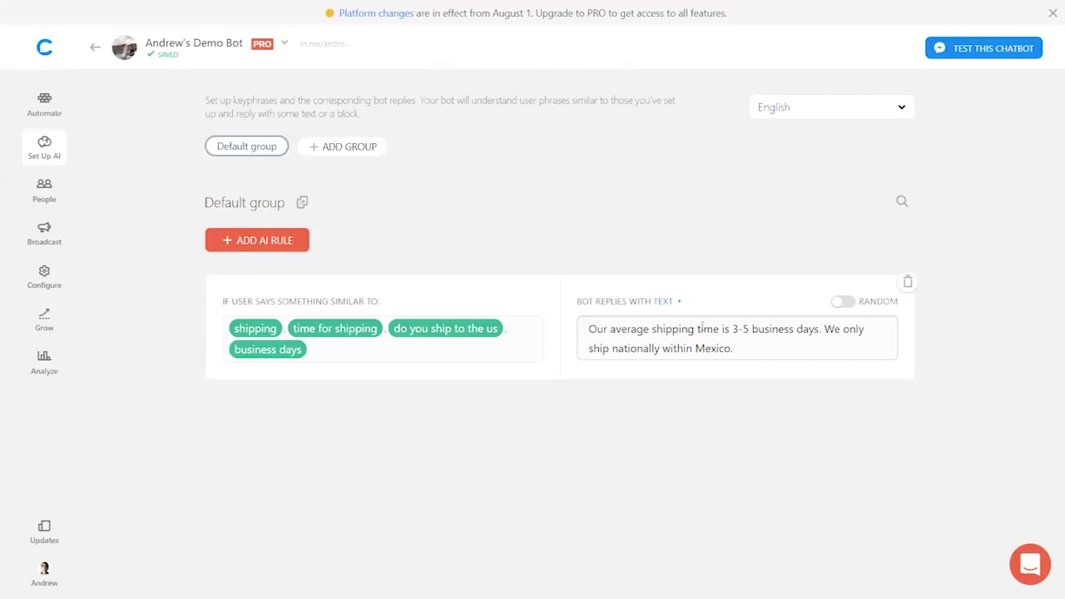
{"action": "left_click", "coordinate": [665, 306]}
{"action": "left_click", "coordinate": [663, 322]}
{"action": "type", "text": "start"}
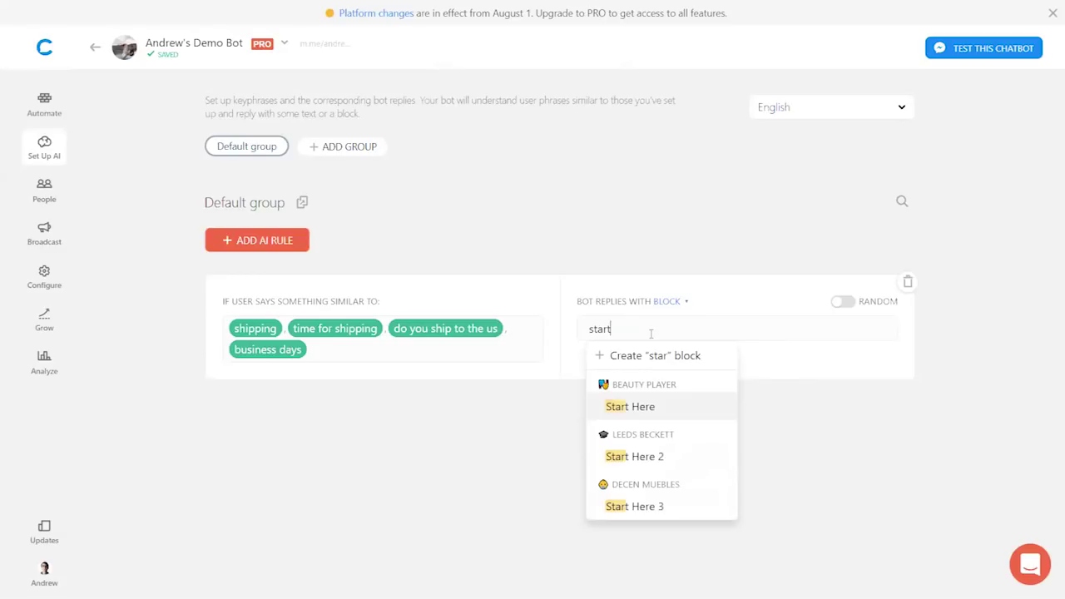
{"action": "left_click", "coordinate": [649, 509]}
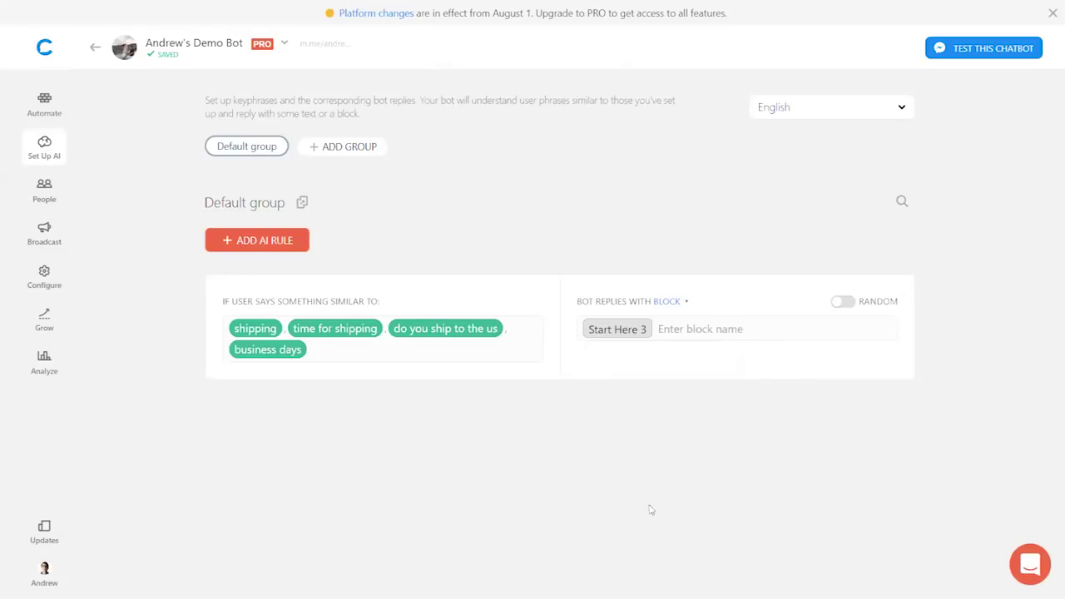
{"action": "left_click", "coordinate": [44, 103]}
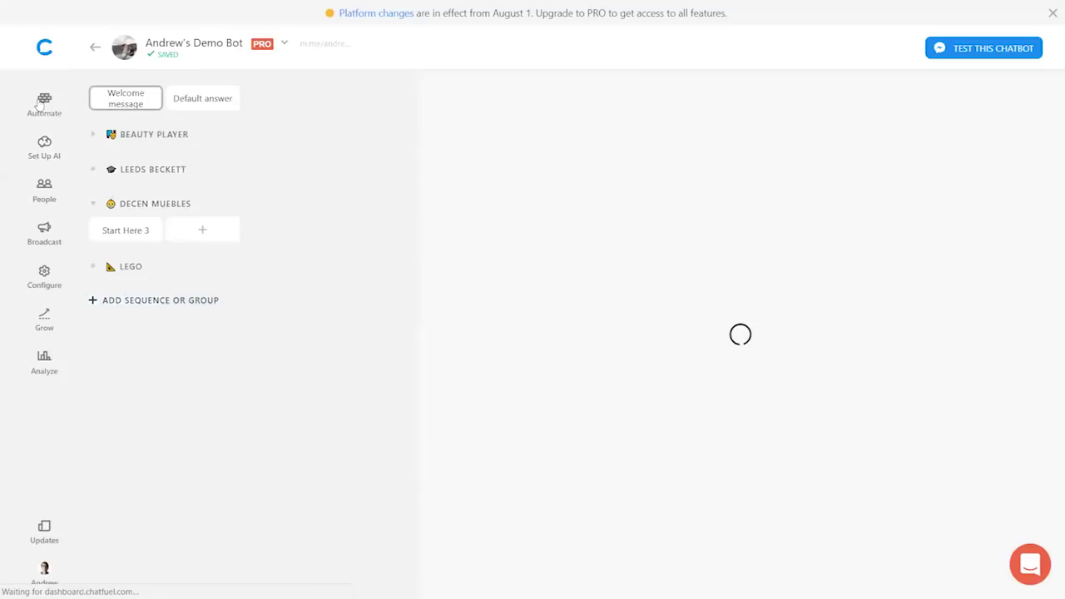
- Add the text card 'Our shipping is normally 3-5 business days.' and a 'Normal Shipping - $199' gallery card
{"action": "left_click", "coordinate": [129, 234]}
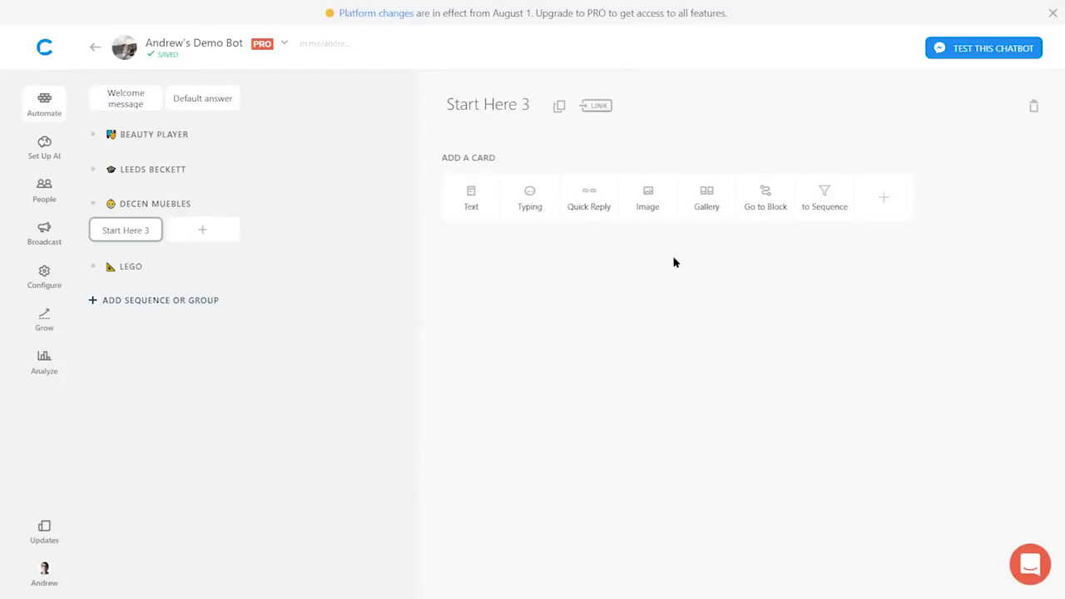
{"action": "left_click", "coordinate": [482, 208]}
{"action": "type", "text": "Our shipping is normally 3-5 b"}
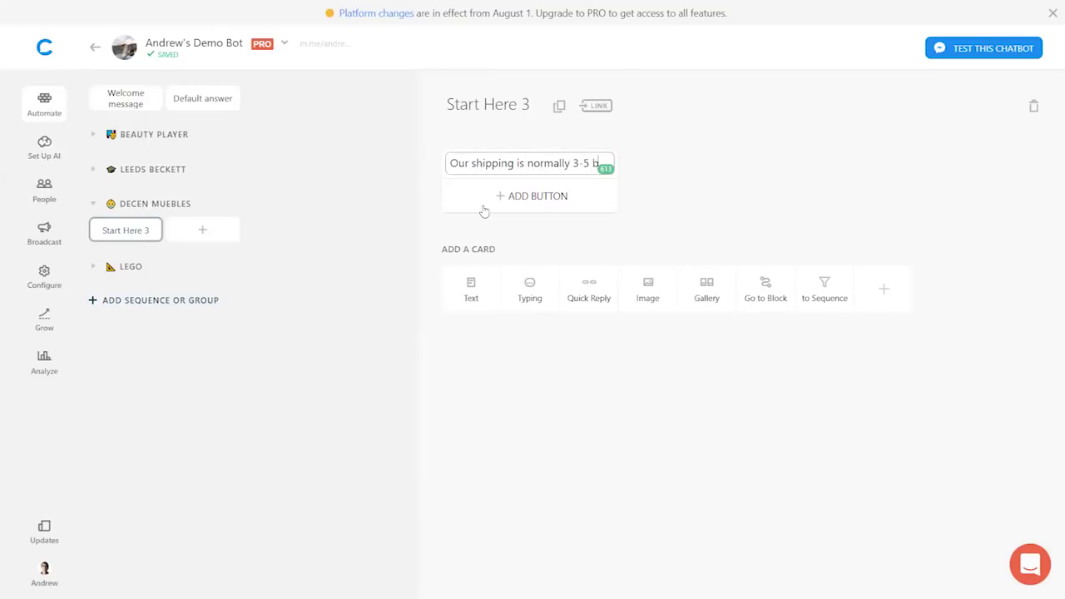
{"action": "type", "text": "usiness days."}
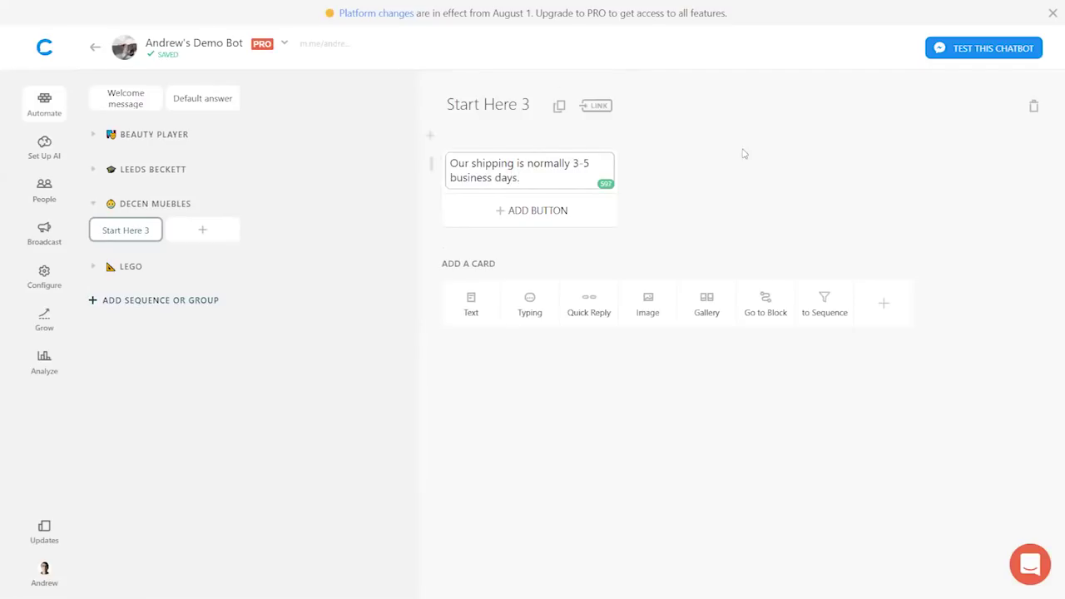
{"action": "left_click", "coordinate": [708, 201]}
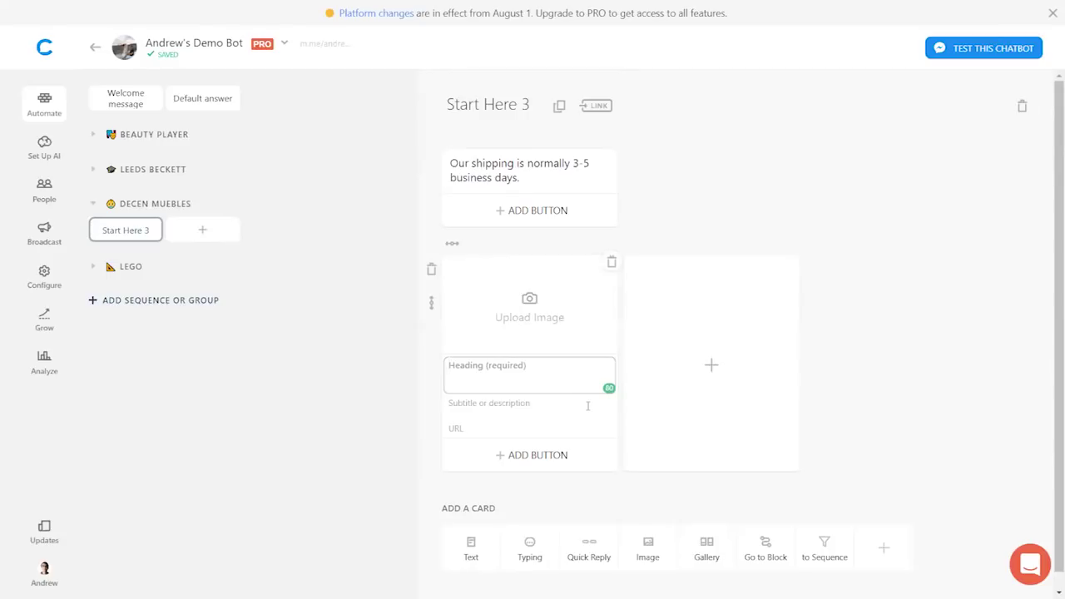
{"action": "type", "text": "Normal S"}
{"action": "type", "text": "hipping -"}
{"action": "type", "text": " S"}
{"action": "type", "text": "199"}
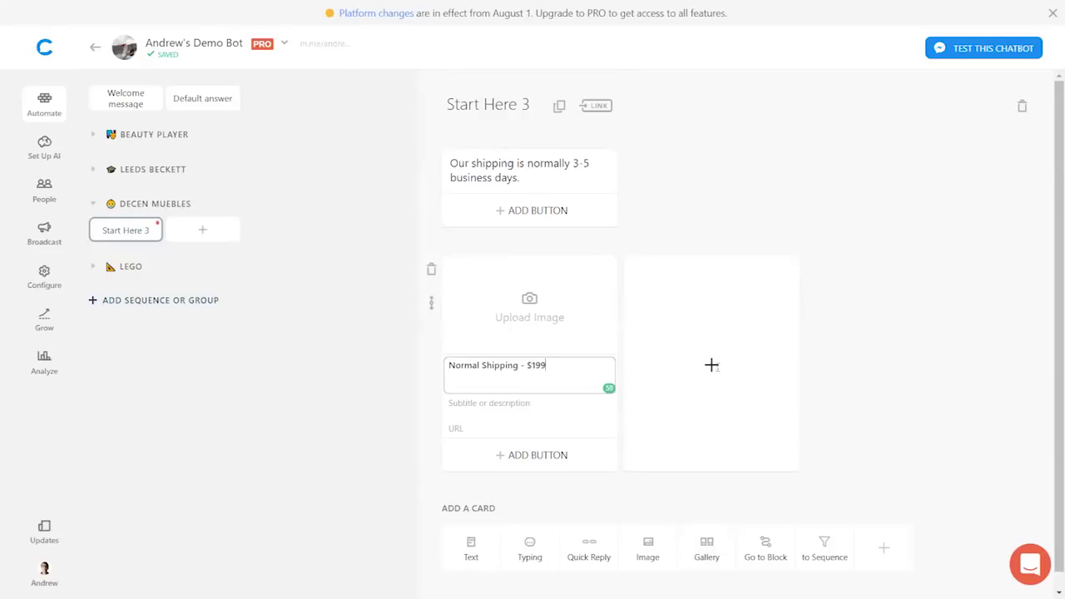
- Add a second gallery item headed 'Expedited Shipping - $399'
{"action": "left_click", "coordinate": [711, 365]}
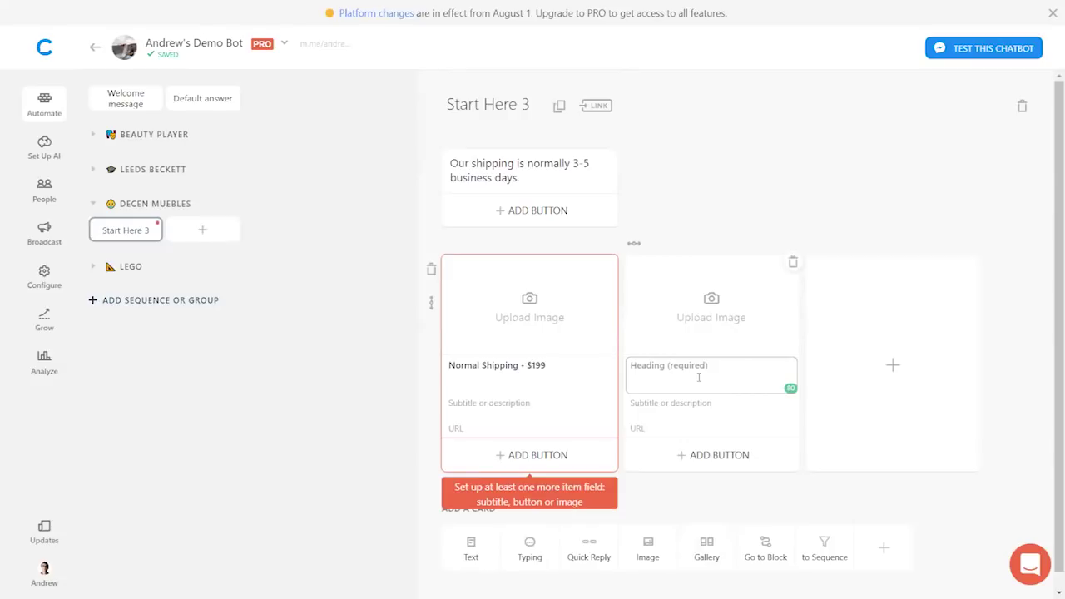
{"action": "type", "text": "Expedited Shipping - $399"}
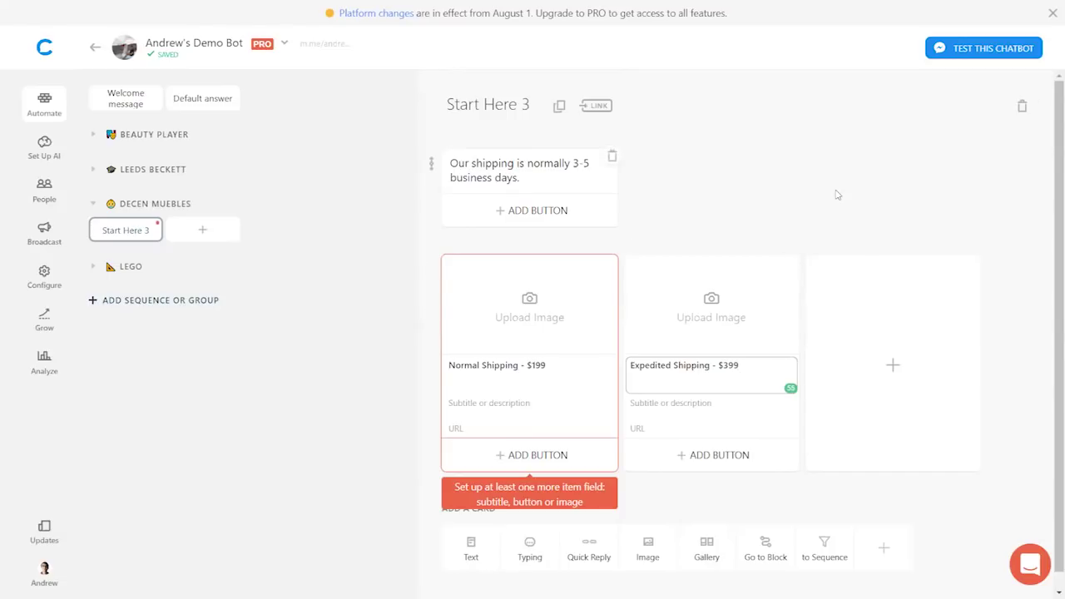
{"action": "left_click", "coordinate": [836, 195]}
- Subtitle both gallery items 'Only available nationally within Mexico.'
{"action": "left_click", "coordinate": [510, 402]}
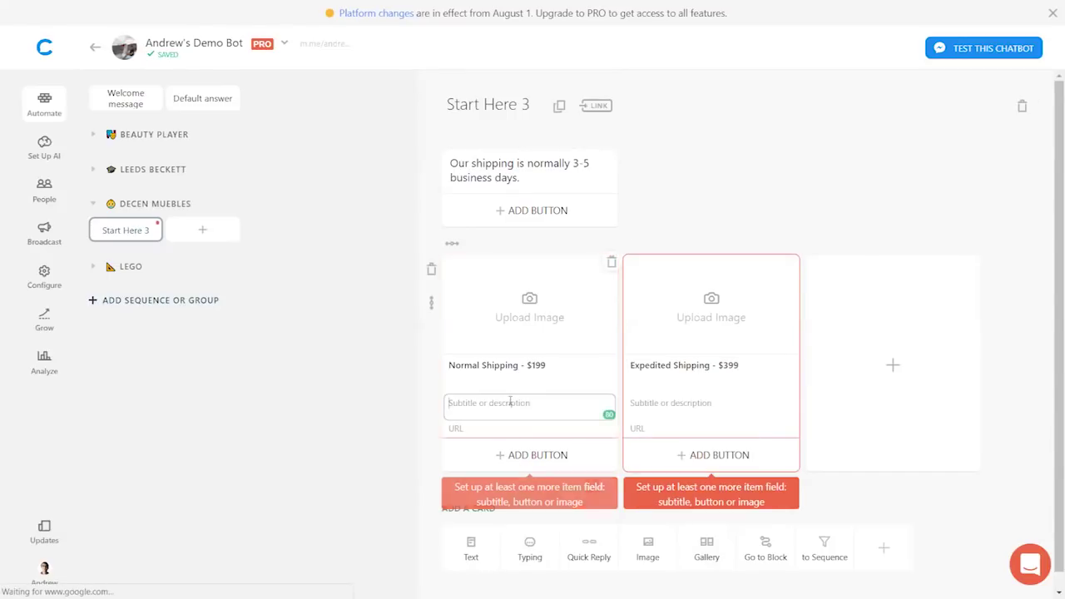
{"action": "type", "text": "Only av"}
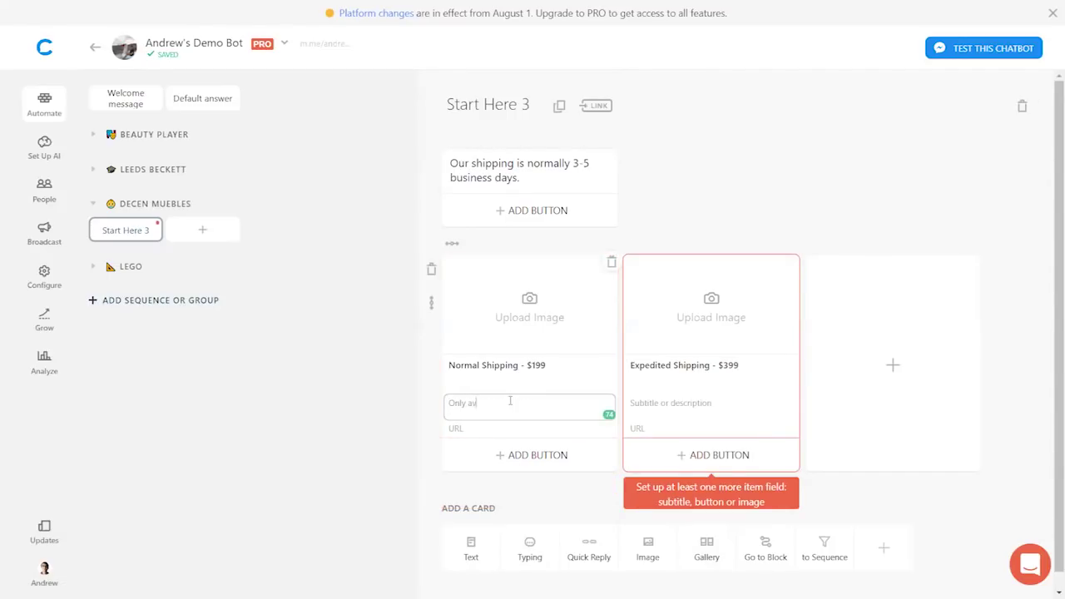
{"action": "type", "text": "ailable nationally within Mexico."}
{"action": "key", "text": "ctrl+a"}
{"action": "key", "text": "ctrl+c"}
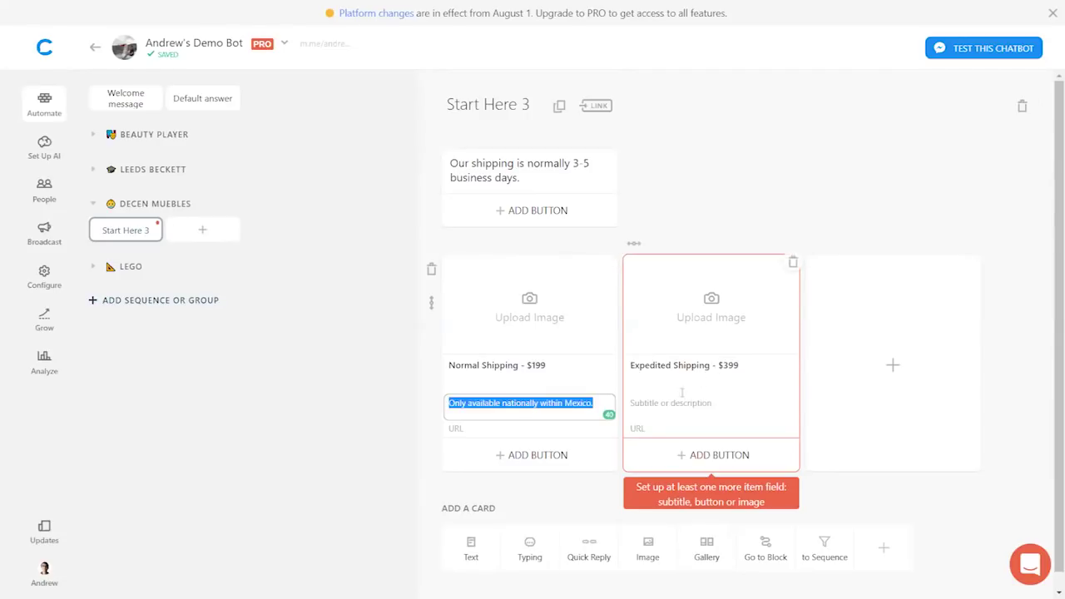
{"action": "left_click", "coordinate": [678, 403]}
{"action": "key", "text": "ctrl+v"}
{"action": "left_click", "coordinate": [766, 187]}
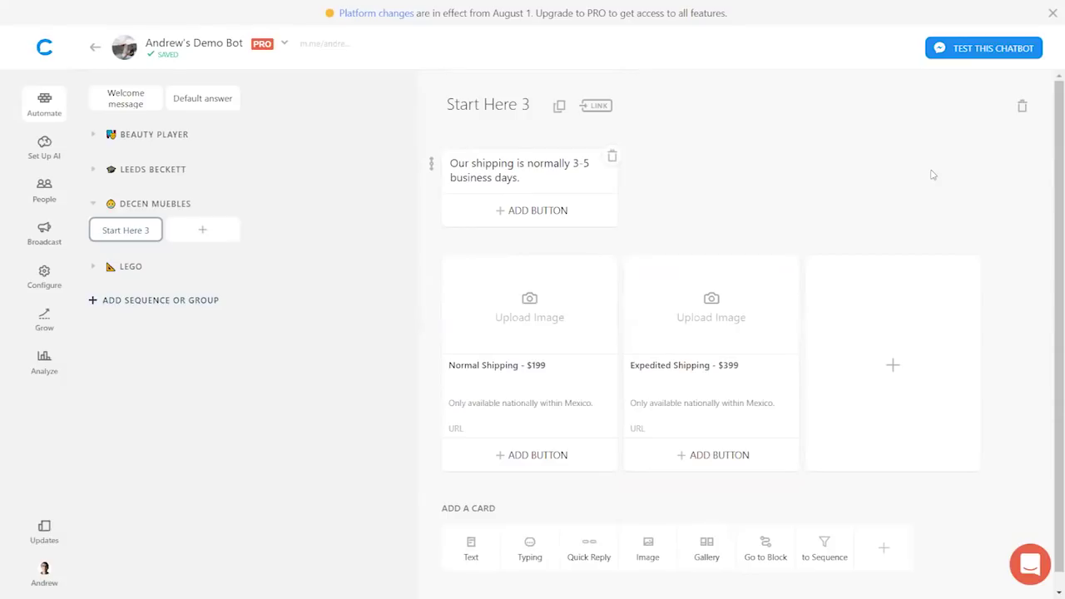
{"action": "left_click", "coordinate": [724, 22]}
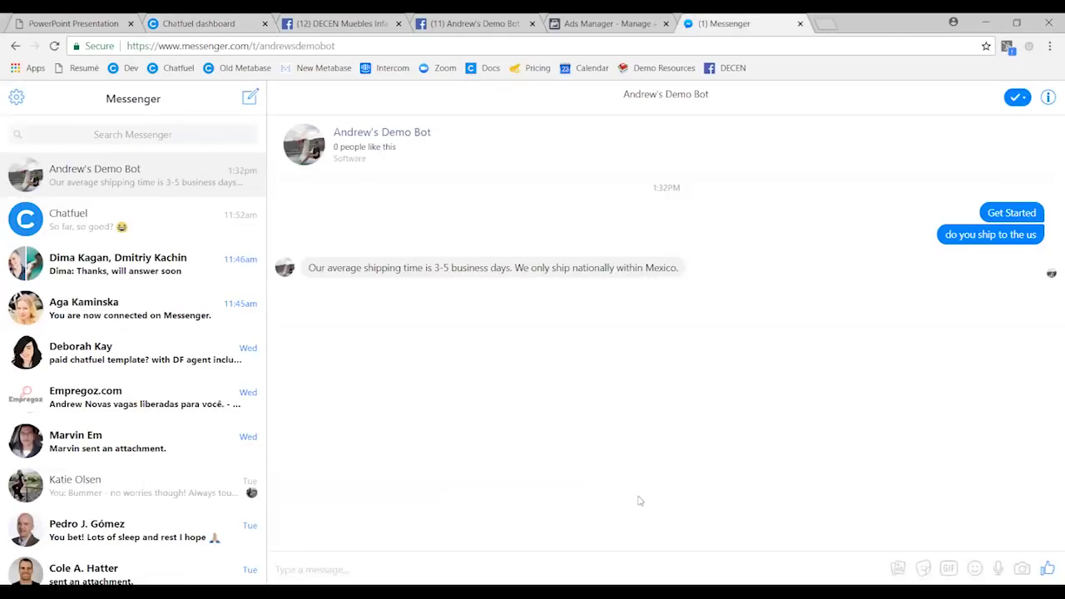
- Send 'shipping time' to the bot in Messenger and get the 3-5 business days reply with both shipping cards
{"action": "left_click", "coordinate": [481, 565]}
{"action": "type", "text": "shipping time"}
{"action": "key", "text": "Return"}
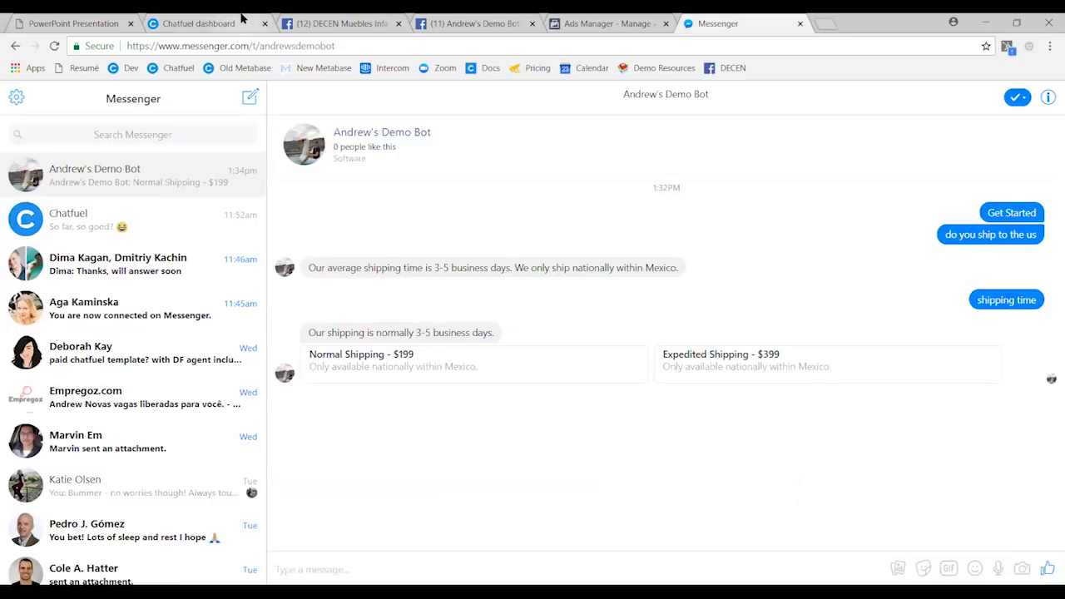
{"action": "left_click", "coordinate": [226, 20]}
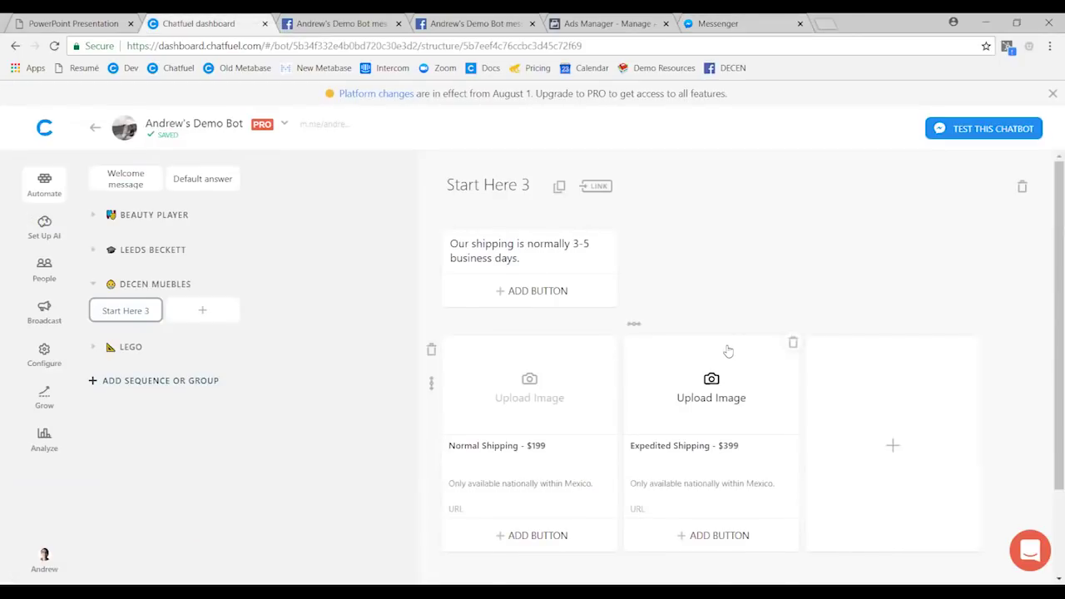
- Insert a Setup User Attribute card above the shipping text, setting 'asked question about shipping' to true
{"action": "scroll", "coordinate": [774, 416], "scroll_direction": "down", "scroll_amount": 2}
{"action": "scroll", "coordinate": [820, 416], "scroll_direction": "up", "scroll_amount": 2}
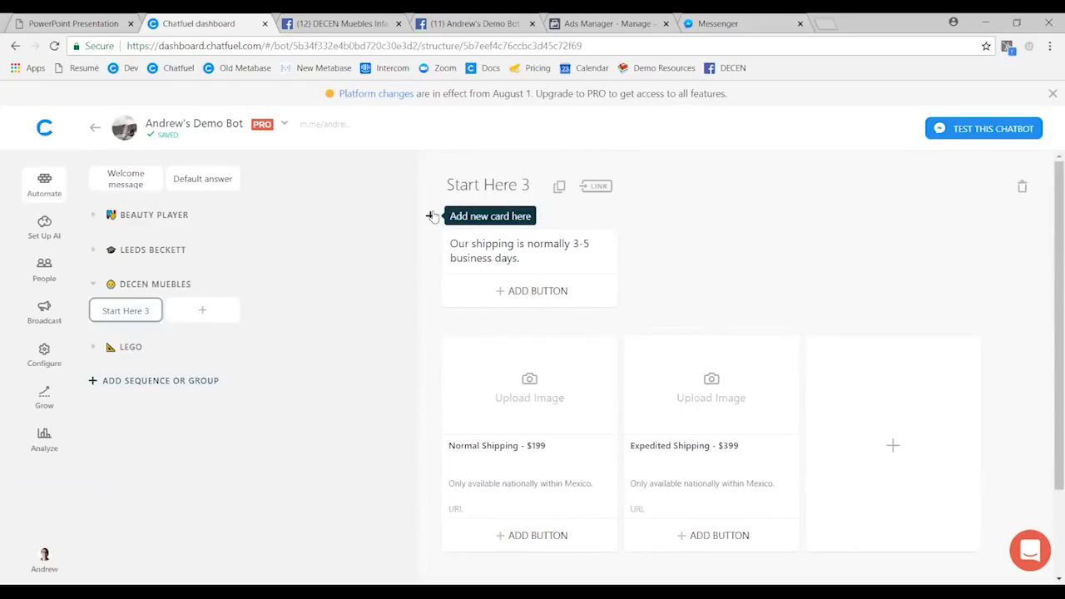
{"action": "left_click", "coordinate": [432, 215]}
{"action": "left_click", "coordinate": [876, 227]}
{"action": "left_click", "coordinate": [608, 221]}
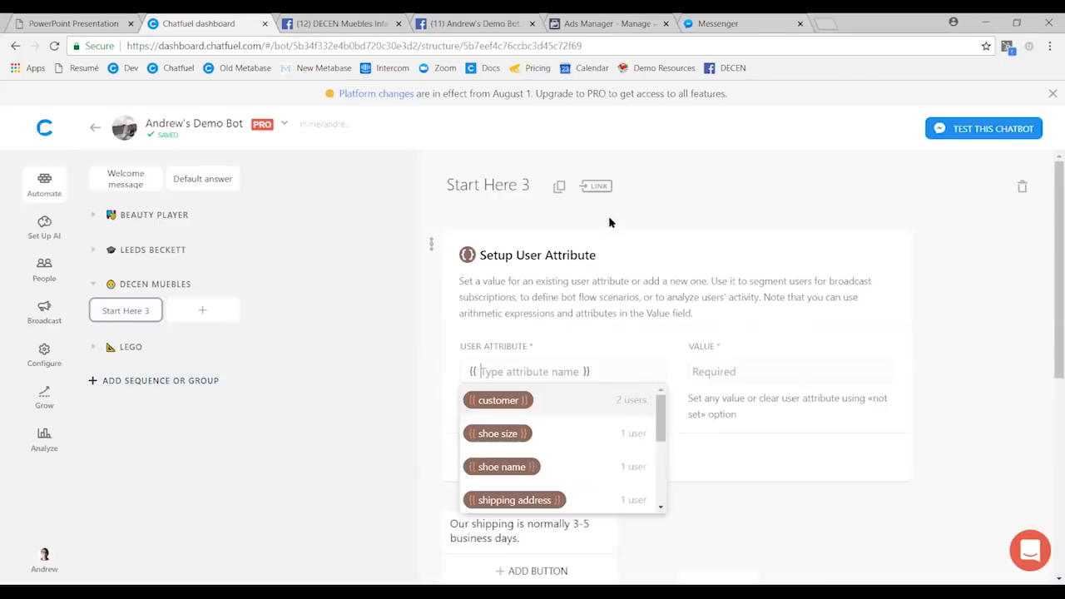
{"action": "type", "text": "qu"}
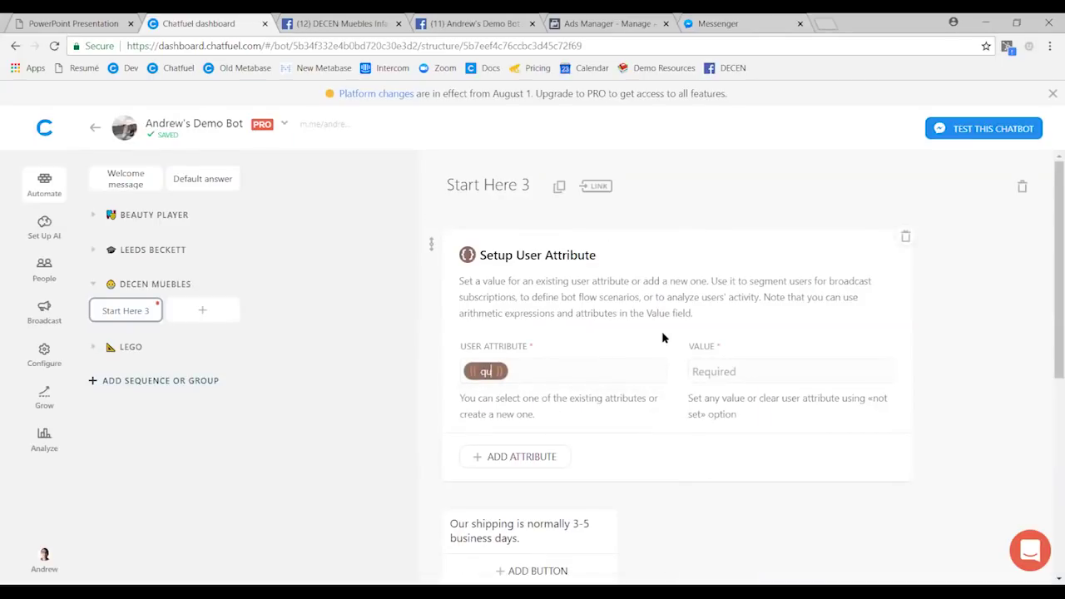
{"action": "type", "text": "estion"}
{"action": "key", "text": "BackSpace"}
{"action": "key", "text": "BackSpace"}
{"action": "key", "text": "BackSpace"}
{"action": "key", "text": "BackSpace"}
{"action": "key", "text": "BackSpace"}
{"action": "key", "text": "BackSpace"}
{"action": "key", "text": "BackSpace"}
{"action": "key", "text": "BackSpace"}
{"action": "type", "text": "as"}
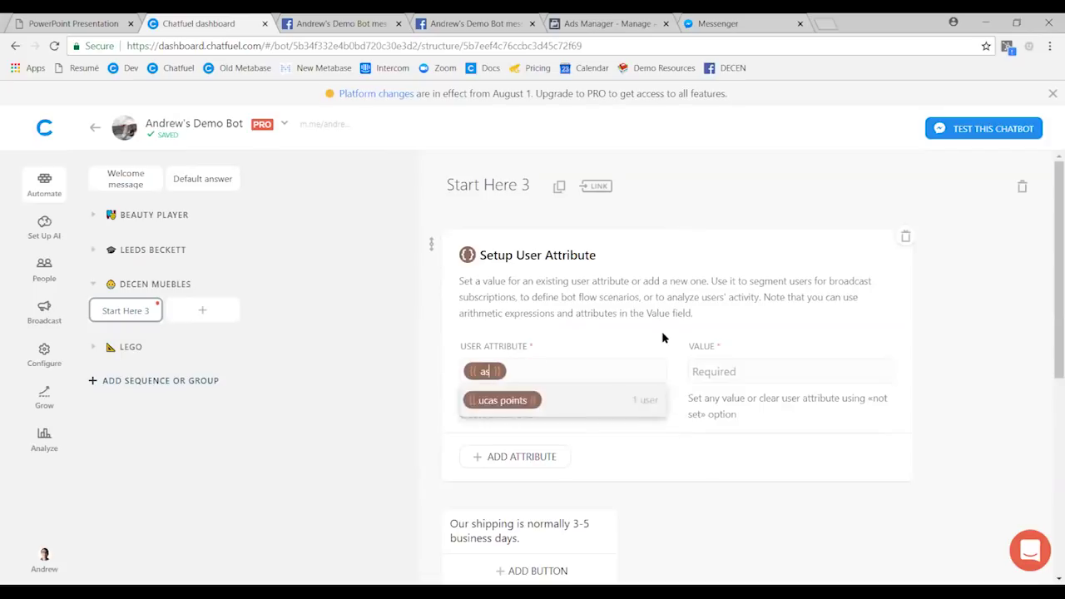
{"action": "type", "text": "ked question about shipping"}
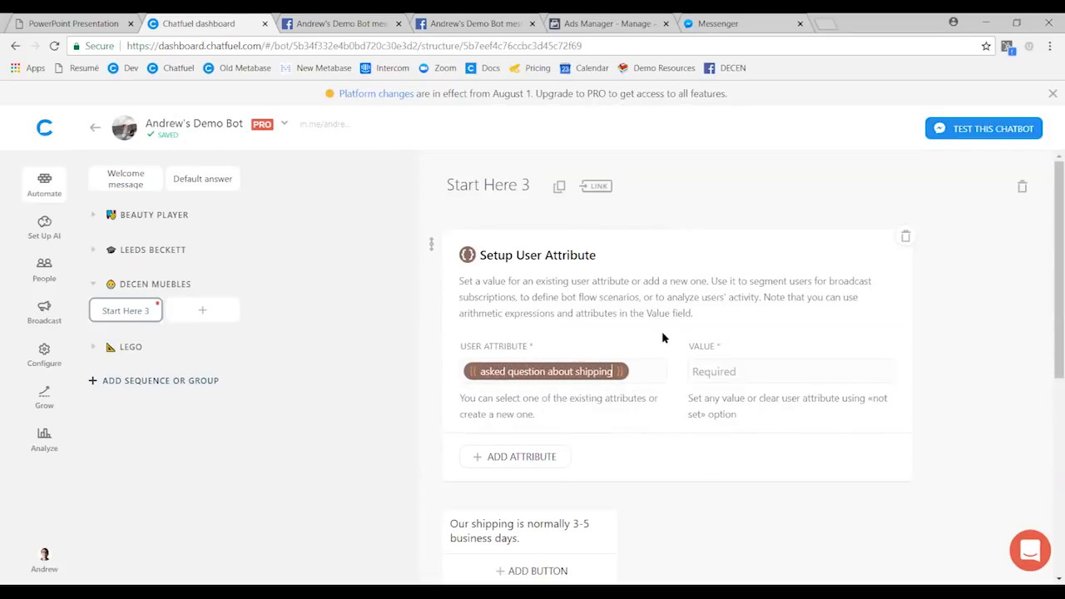
{"action": "left_click", "coordinate": [726, 371]}
{"action": "type", "text": "{{true"}
{"action": "left_click", "coordinate": [1010, 362]}
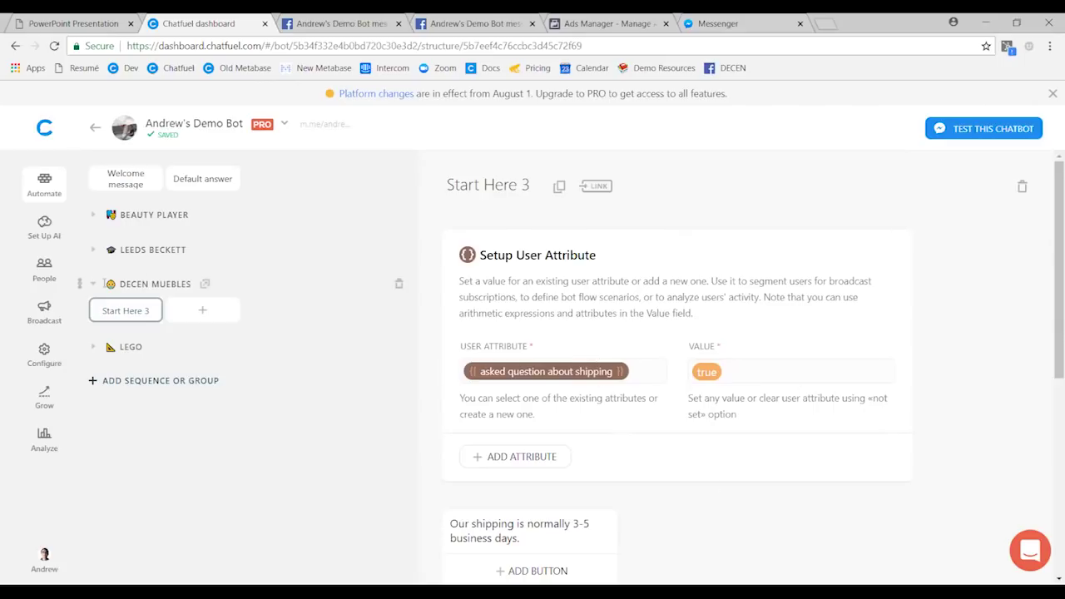
{"action": "left_click", "coordinate": [96, 285]}
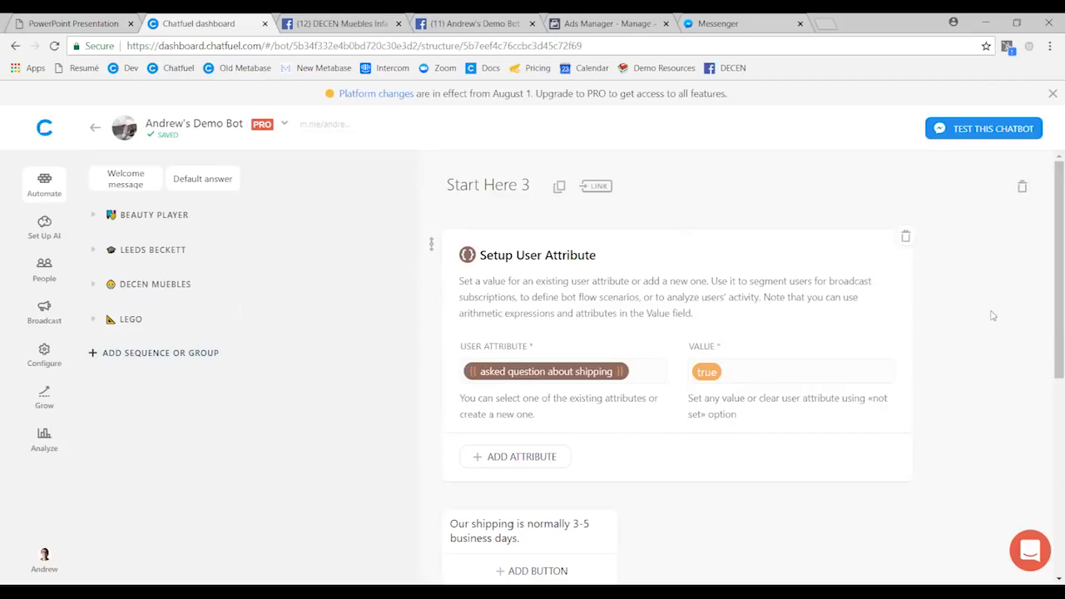
{"action": "key", "text": "F11"}
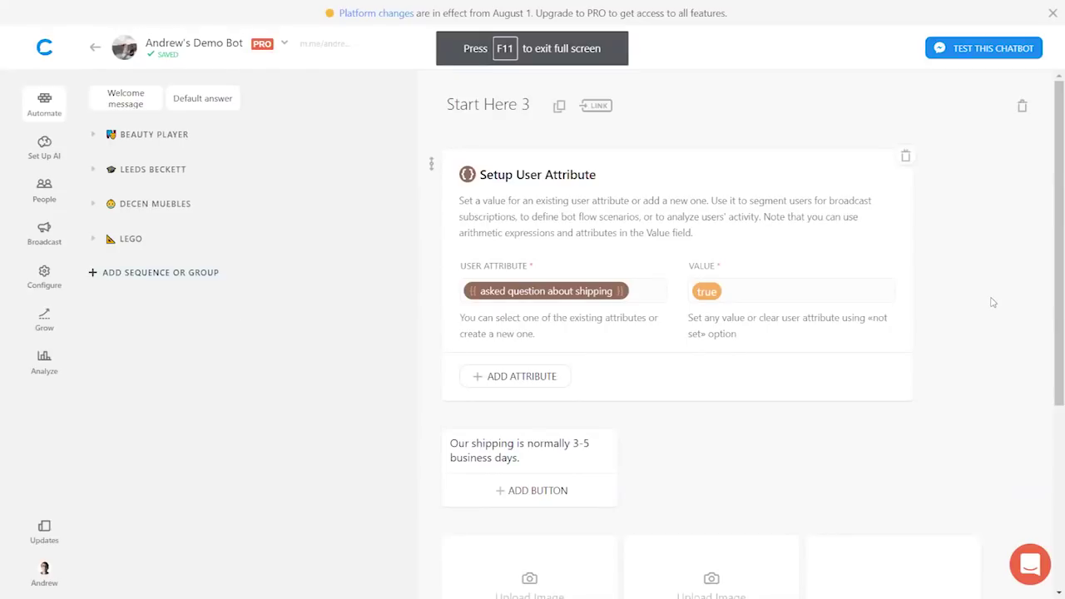
- View the Growth Tools page, then go to the DECEN Muebles Infantiles contest post on Facebook
{"action": "left_click", "coordinate": [45, 318]}
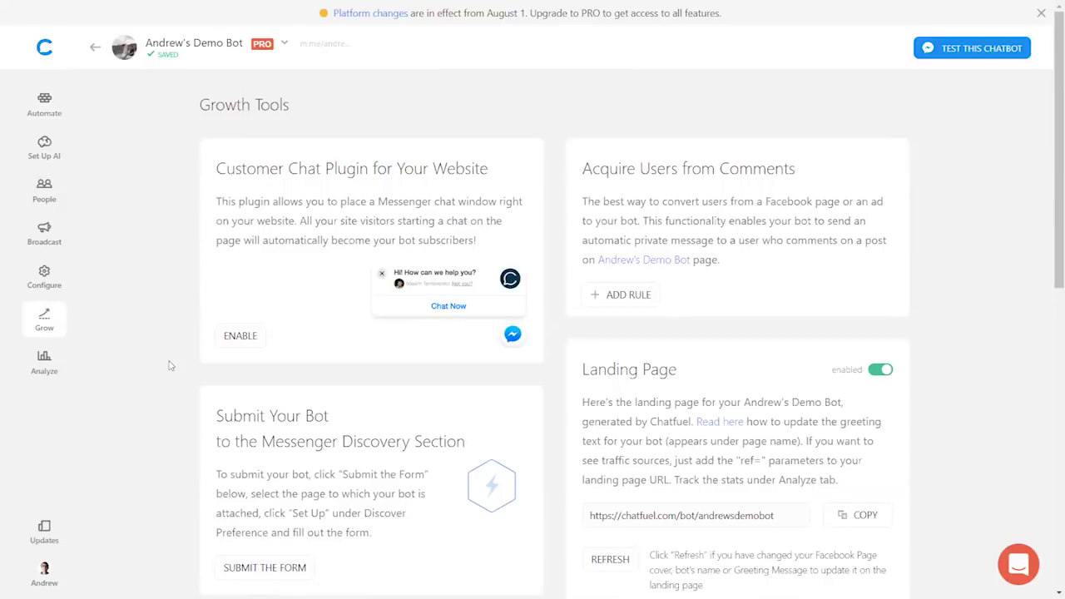
{"action": "key", "text": "F11"}
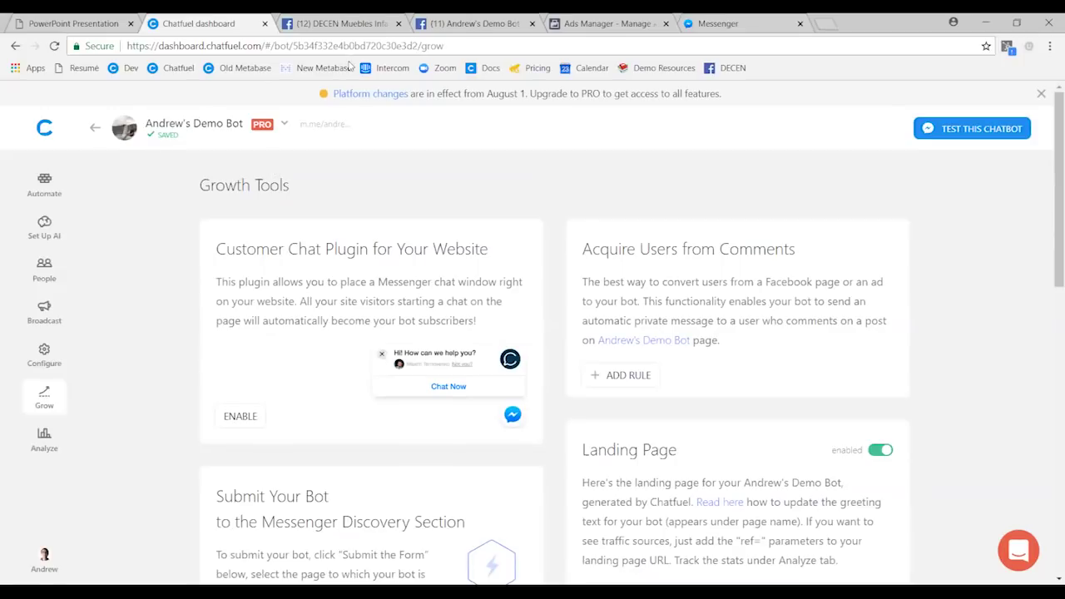
{"action": "left_click", "coordinate": [351, 22]}
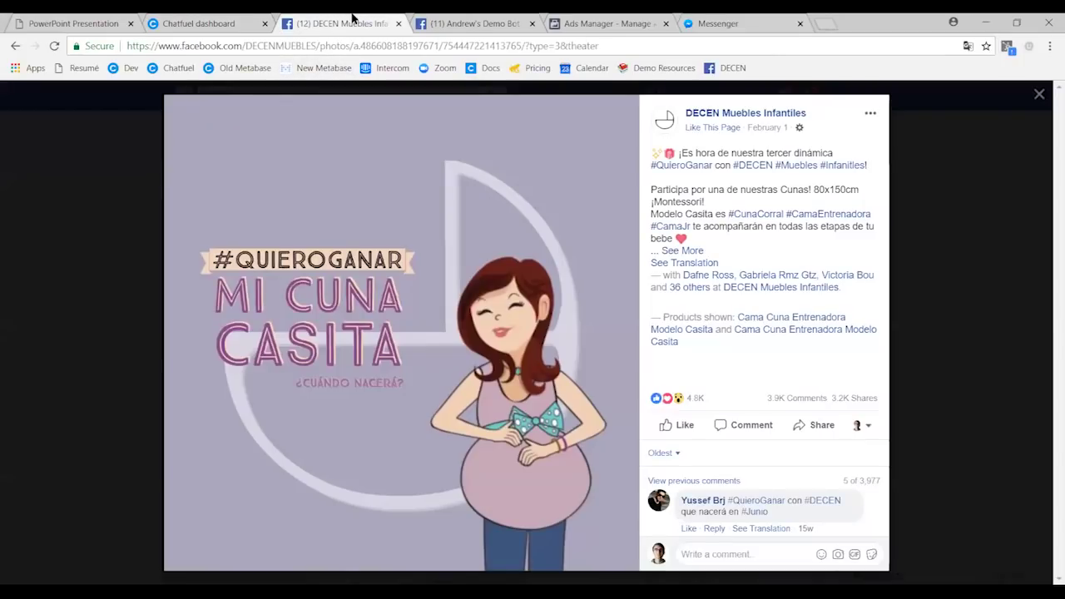
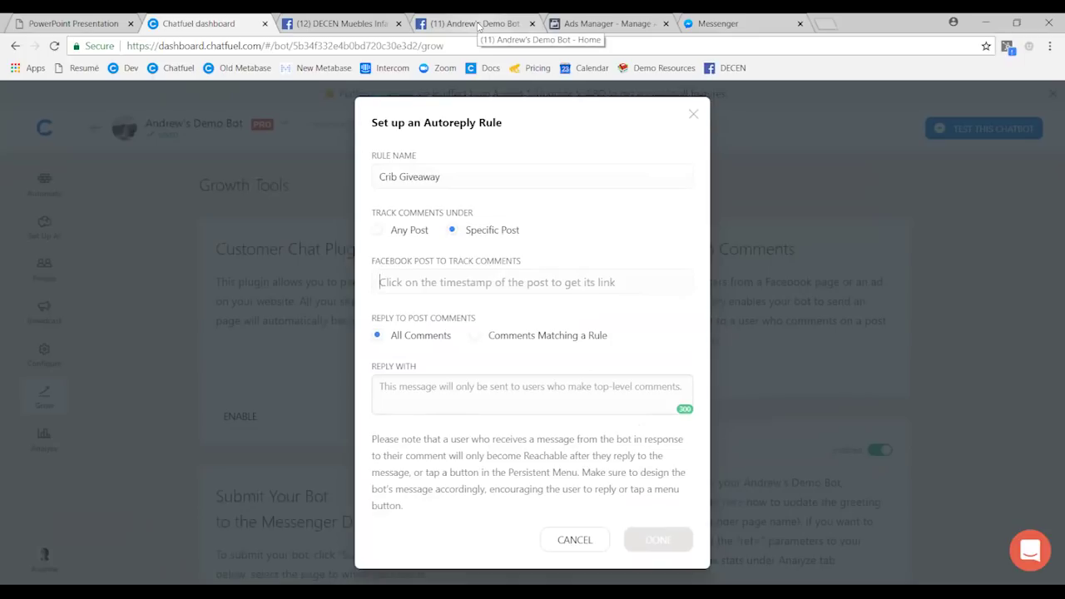
- Switch to the bot's Facebook page to find a post for the Crib Giveaway rule
{"action": "left_click", "coordinate": [478, 25]}
- Publish the page post 'What's your favorite color?'
{"action": "left_click", "coordinate": [745, 366]}
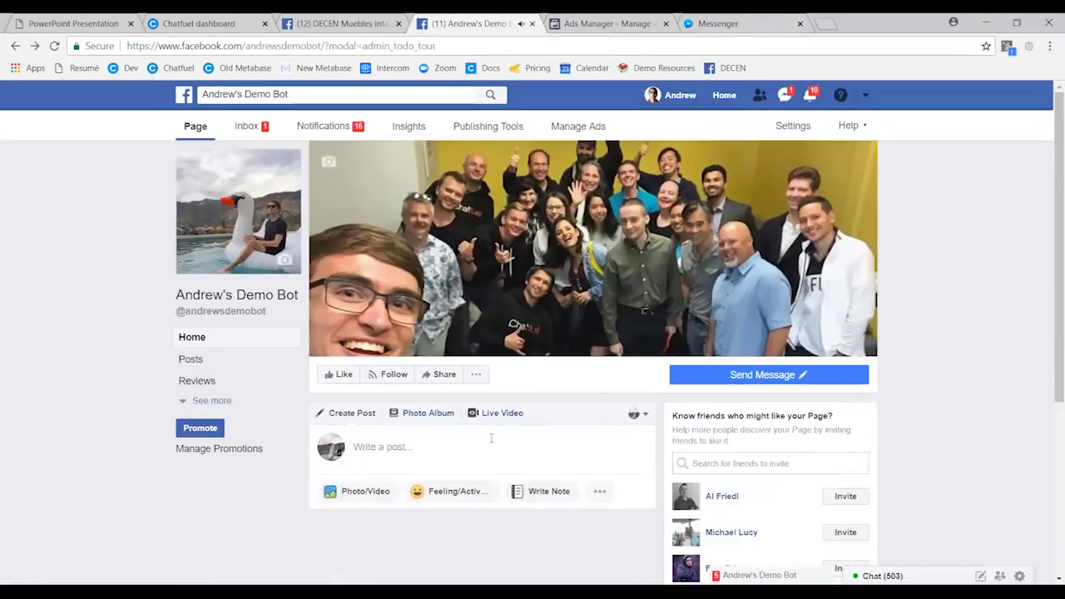
{"action": "left_click", "coordinate": [491, 437]}
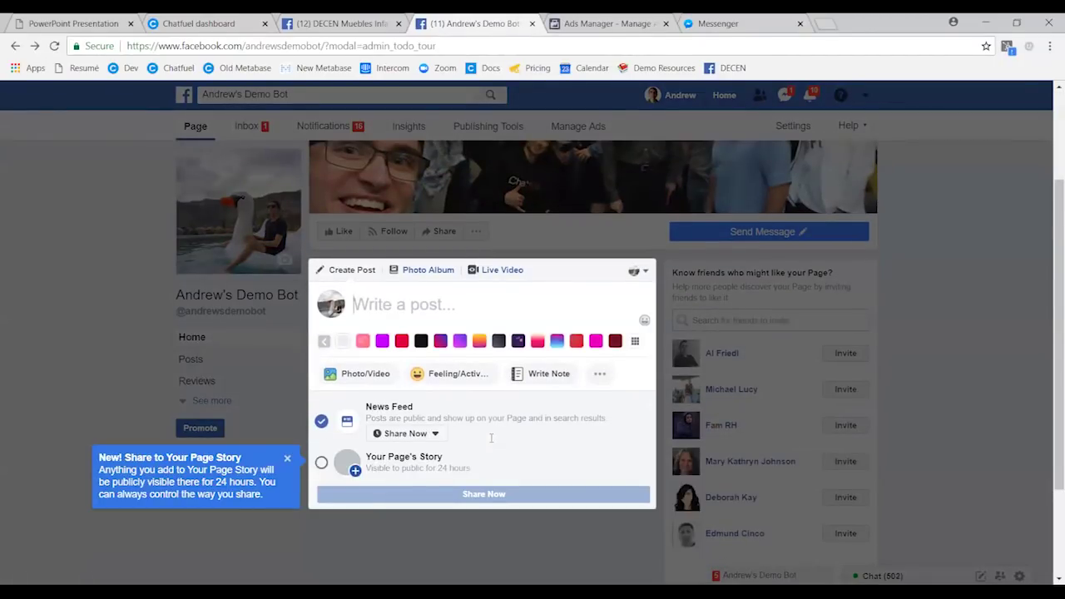
{"action": "type", "text": "What's "}
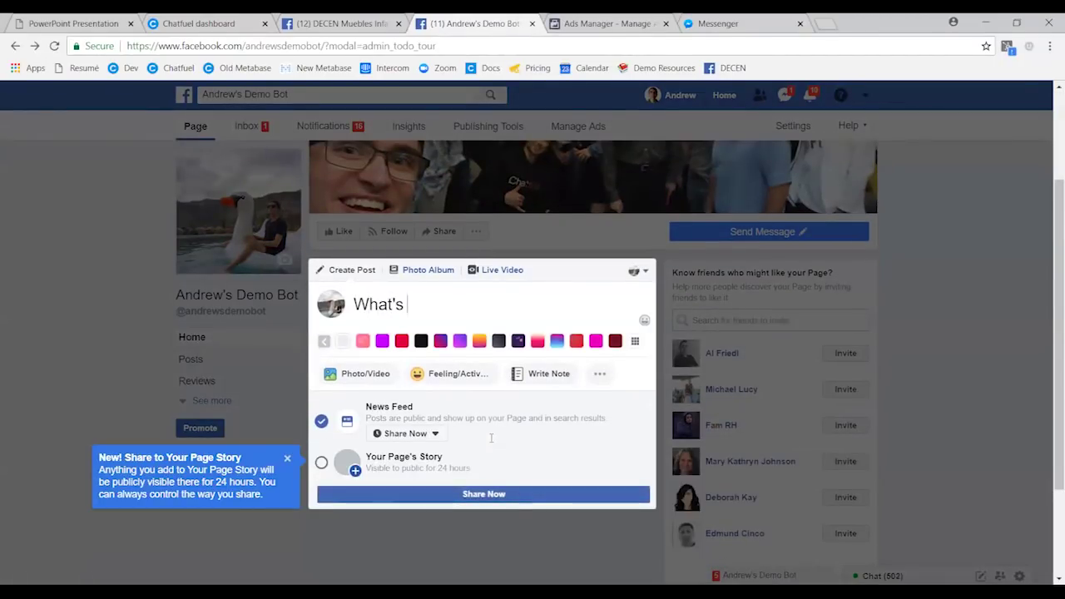
{"action": "type", "text": "your favorite"}
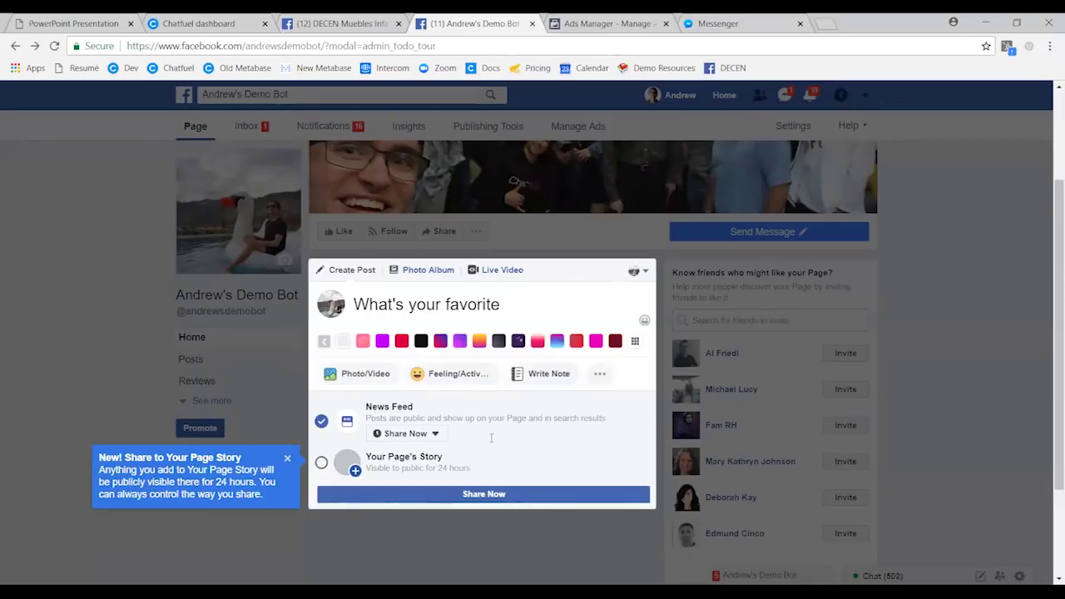
{"action": "type", "text": " color?"}
{"action": "left_click", "coordinate": [431, 498]}
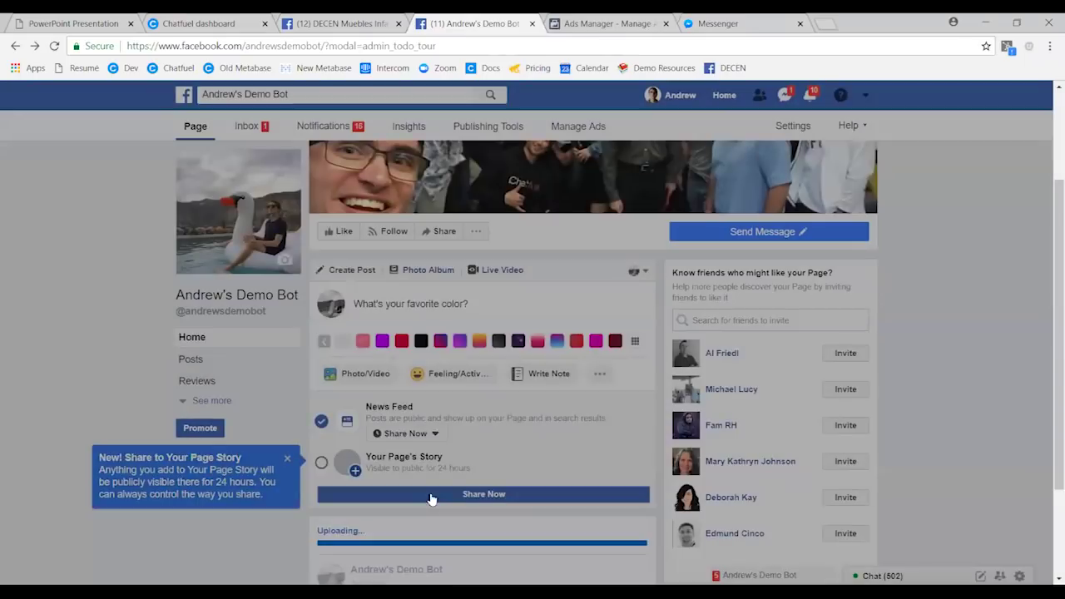
- Open the new post on its own page and select its URL
{"action": "scroll", "coordinate": [431, 499], "scroll_direction": "down", "scroll_amount": 1}
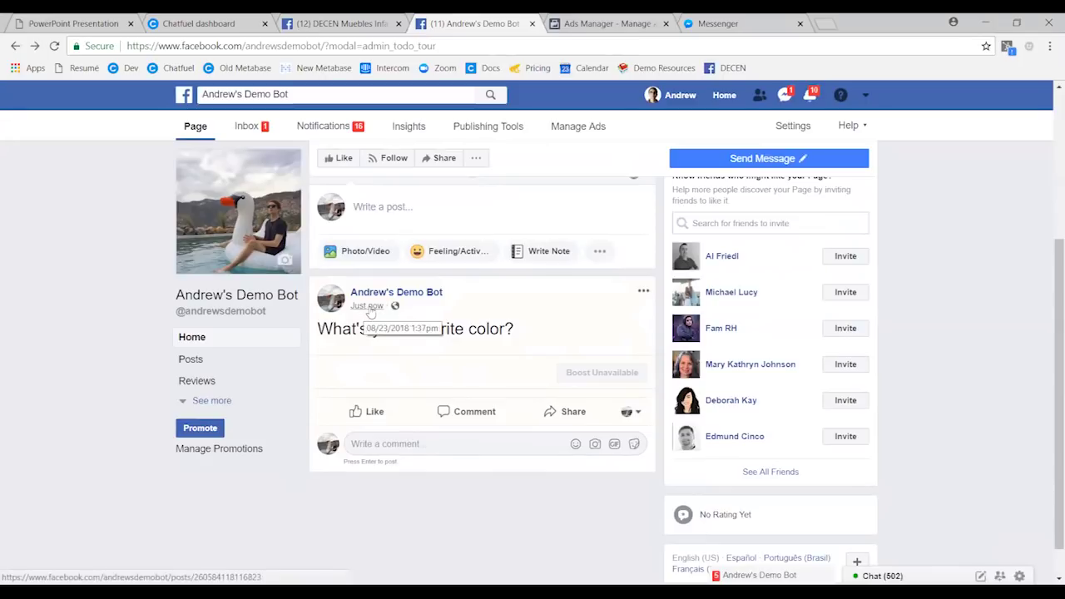
{"action": "left_click", "coordinate": [369, 308]}
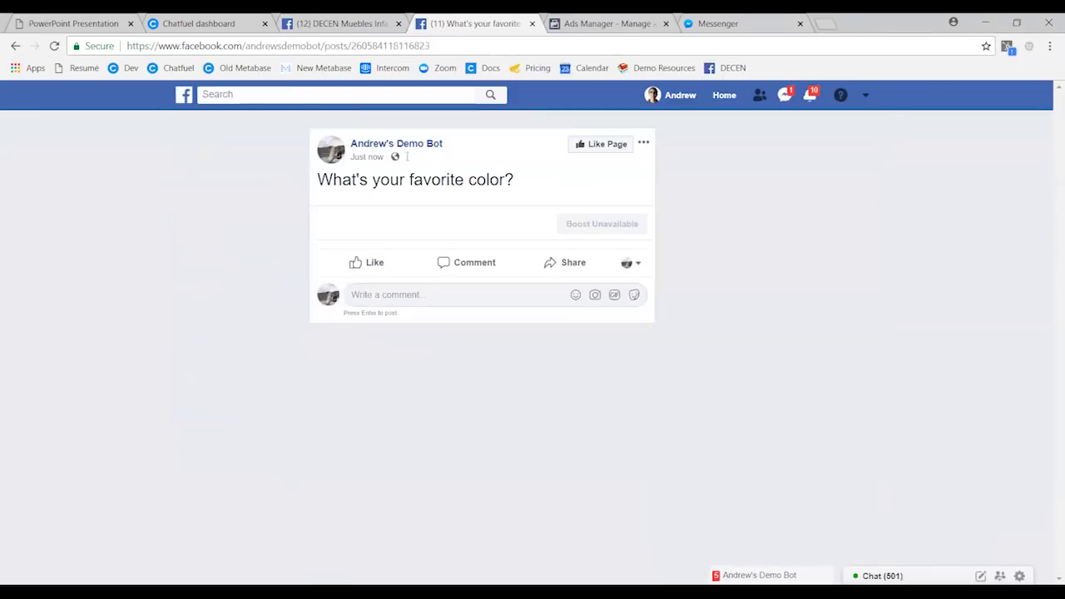
{"action": "left_click", "coordinate": [420, 50]}
{"action": "key", "text": "ctrl+c"}
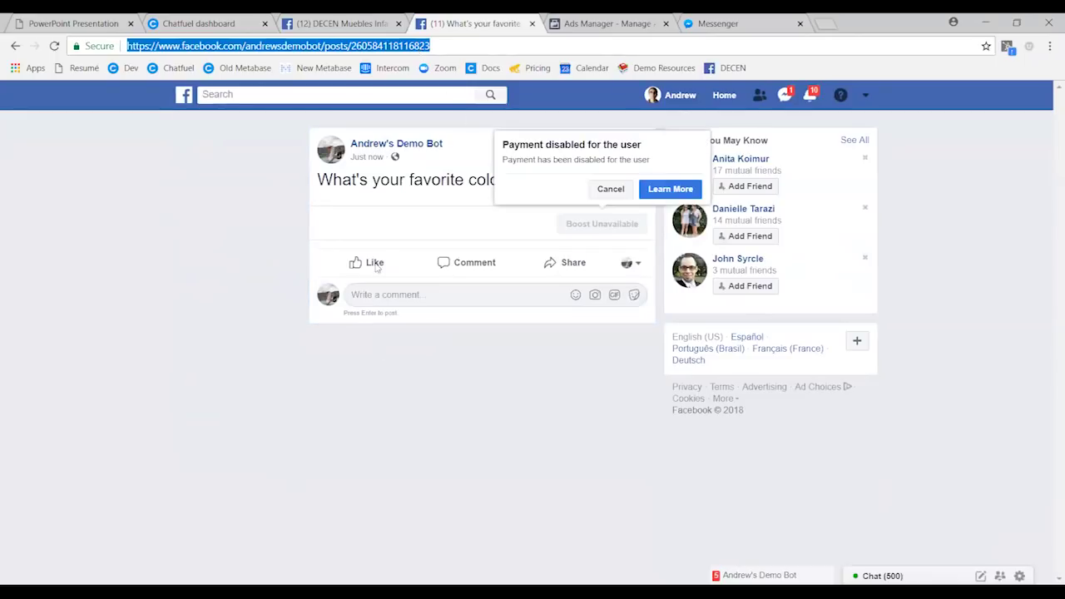
- Paste the post's URL into the Crib Giveaway rule's Facebook Post field
{"action": "left_click", "coordinate": [238, 27]}
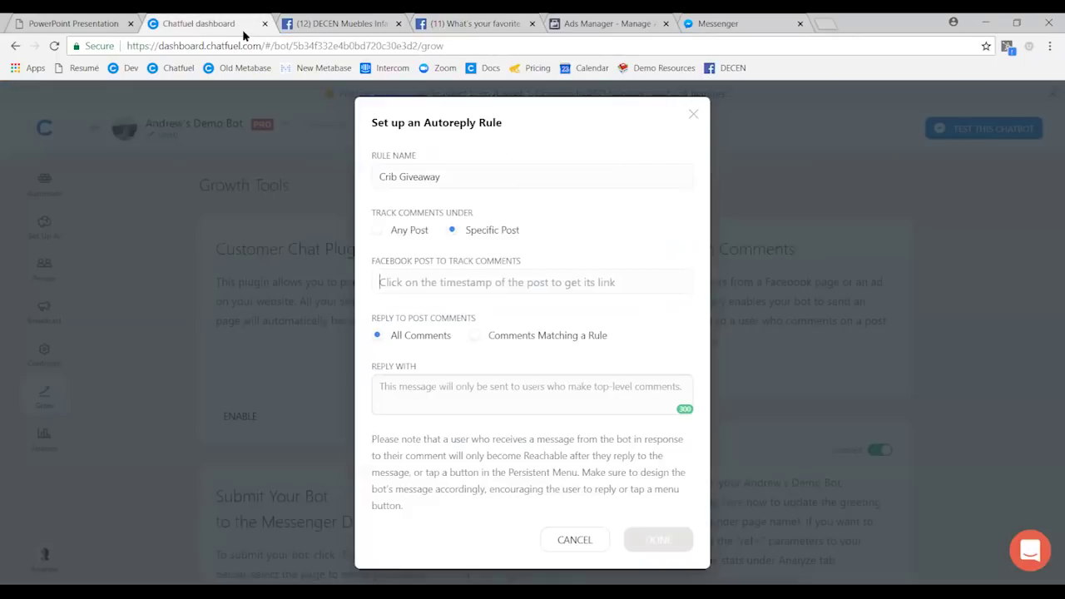
{"action": "left_click", "coordinate": [449, 283]}
{"action": "key", "text": "ctrl+v"}
{"action": "left_click", "coordinate": [576, 313]}
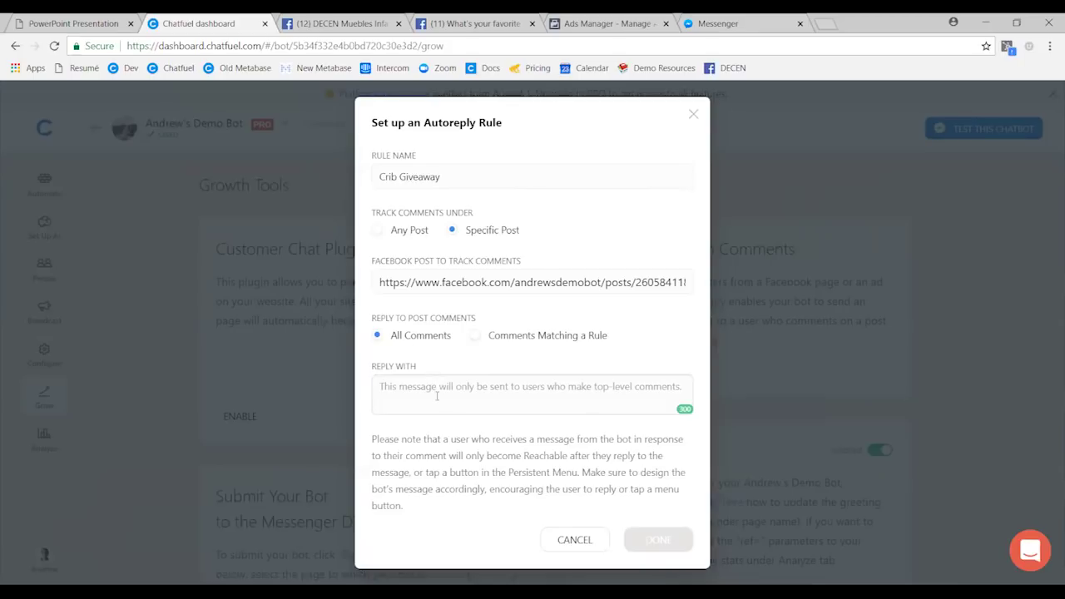
- Set the reply to 'Type "yes" to finish entering the giveaway!' and save the rule
{"action": "left_click", "coordinate": [436, 396]}
{"action": "type", "text": "Type "}
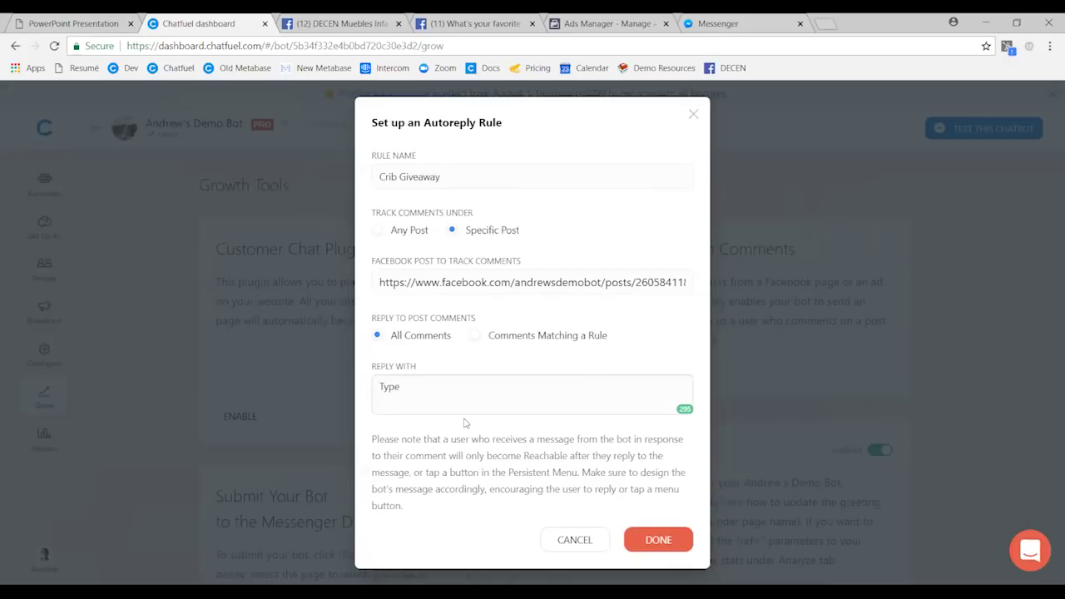
{"action": "type", "text": "\"yes\" to finish entering the giveaway!"}
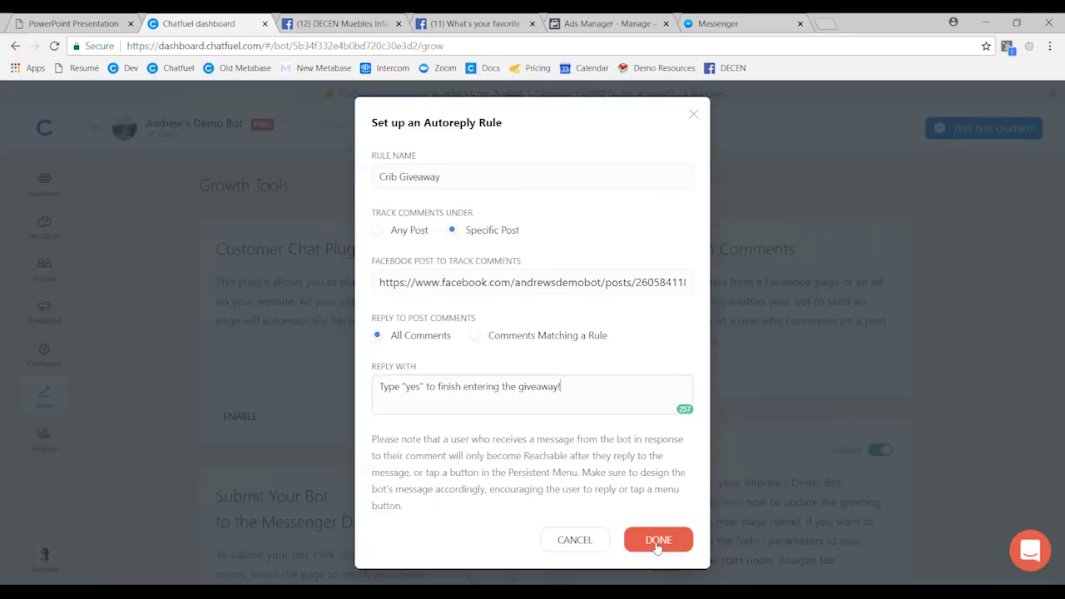
{"action": "left_click_drag", "start_coordinate": [402, 386], "coordinate": [423, 387]}
{"action": "left_click", "coordinate": [670, 546]}
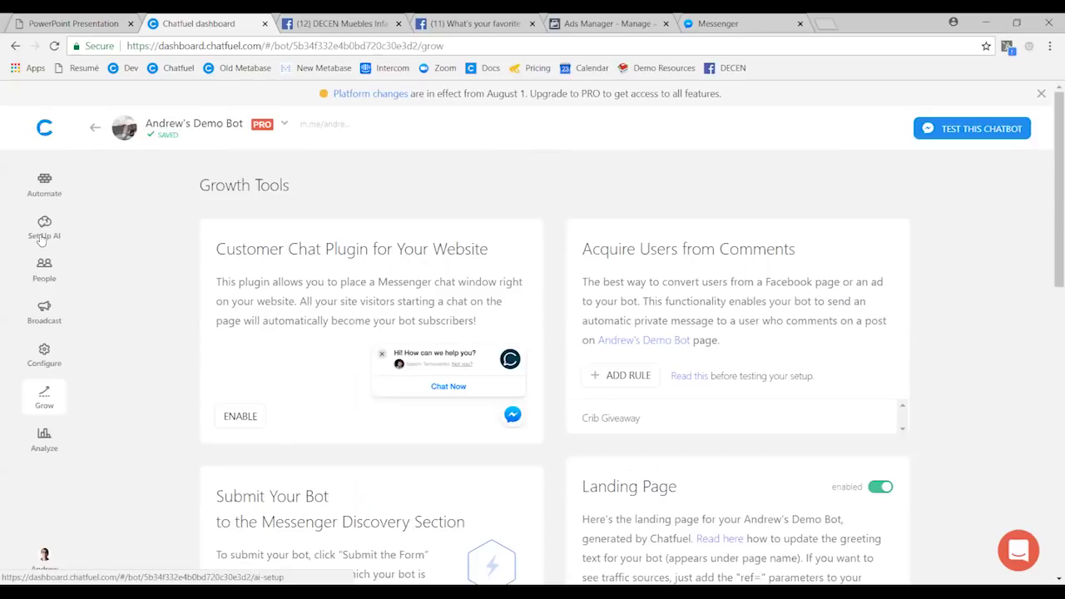
{"action": "left_click", "coordinate": [43, 235]}
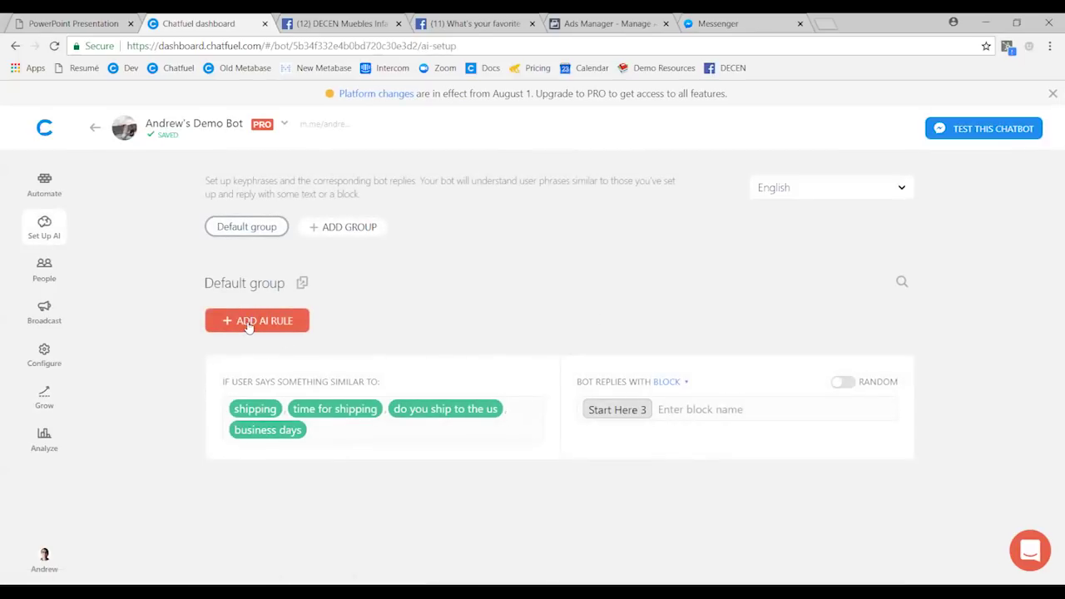
- Add an AI rule answering 'yes' with 'Thanks for entering the giveaway!'
{"action": "left_click", "coordinate": [248, 322]}
{"action": "type", "text": "yes"}
{"action": "key", "text": "Return"}
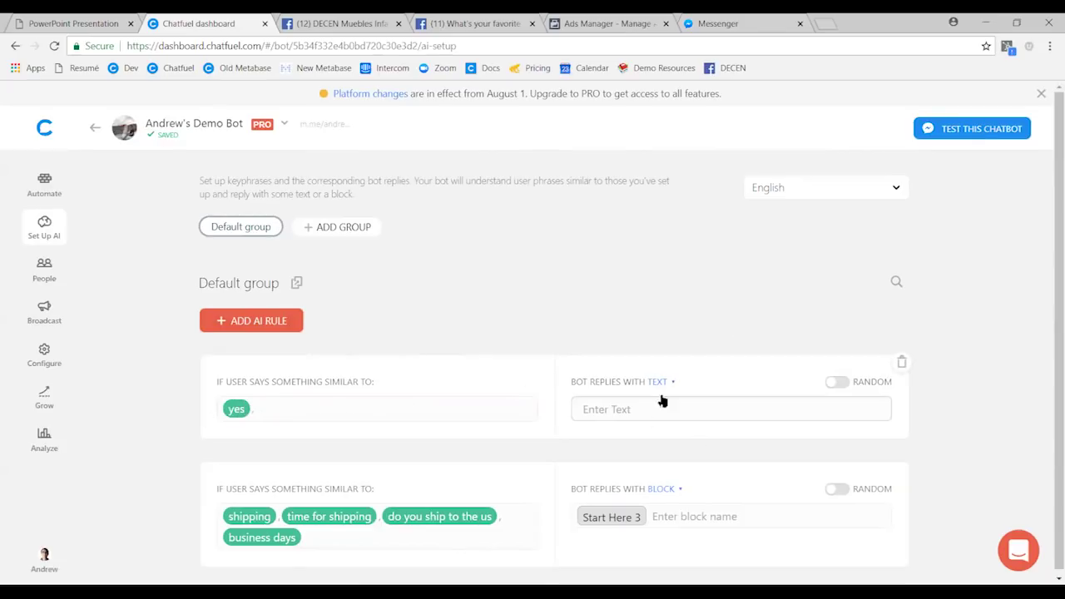
{"action": "left_click", "coordinate": [628, 412]}
{"action": "type", "text": "Thanks for ent"}
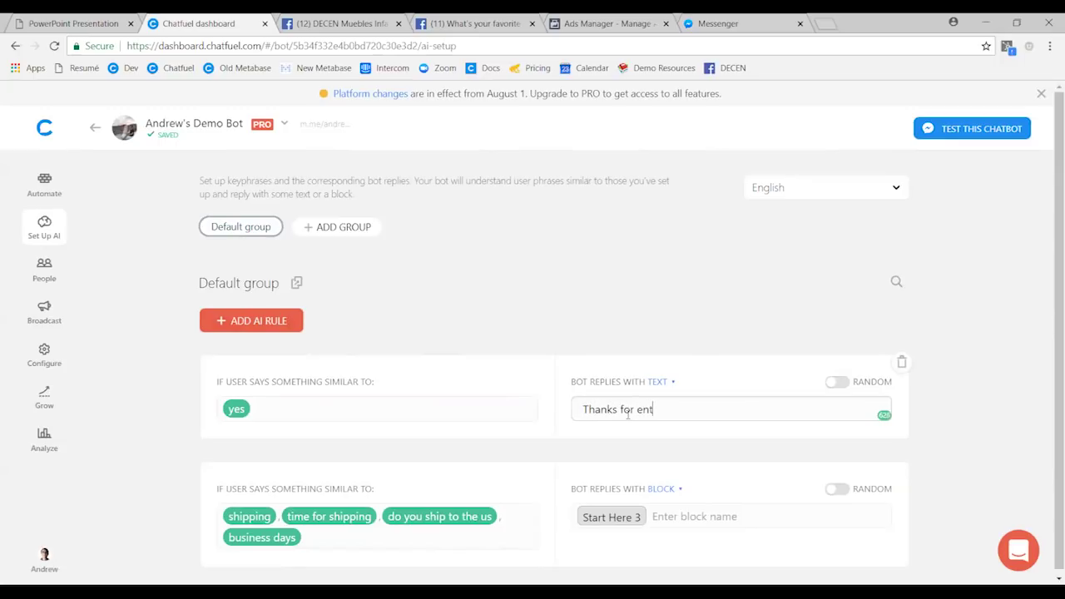
{"action": "type", "text": "ering the giveaway!"}
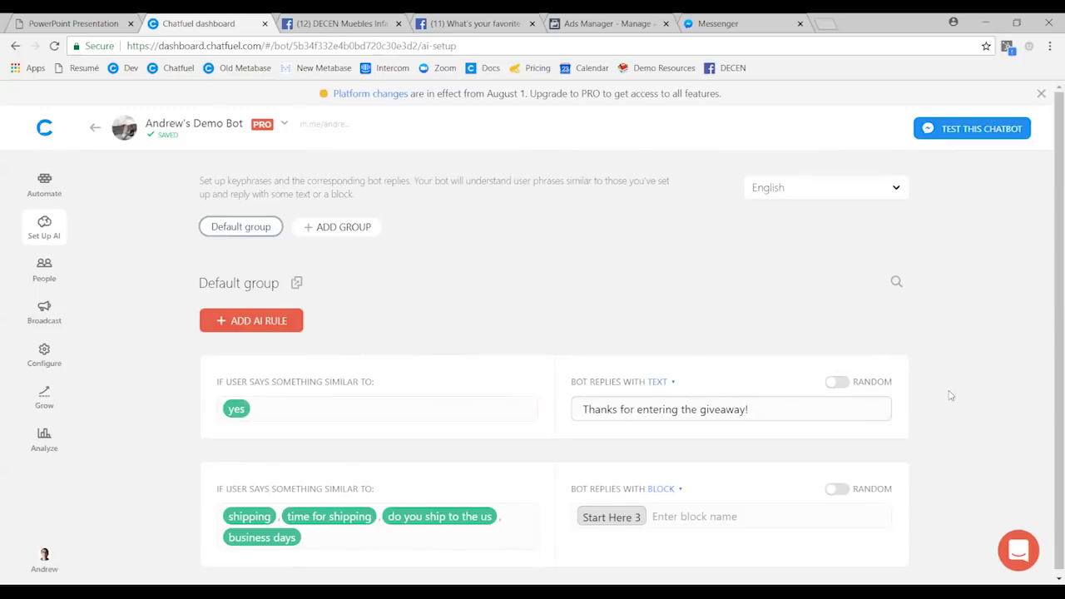
- Delete the existing conversation with the bot in Messenger
{"action": "left_click", "coordinate": [379, 20]}
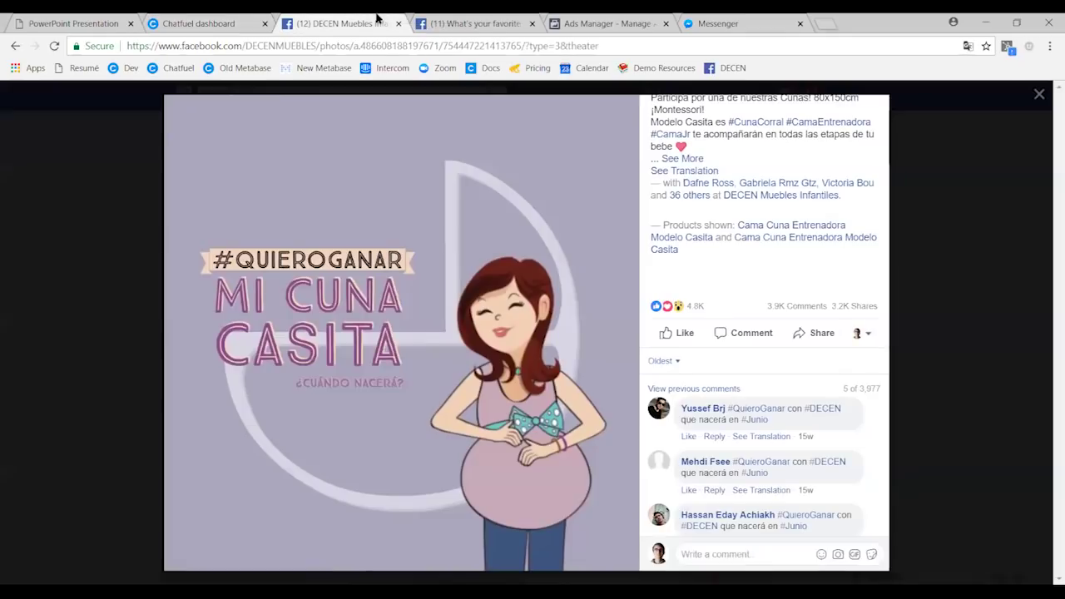
{"action": "left_click", "coordinate": [708, 19]}
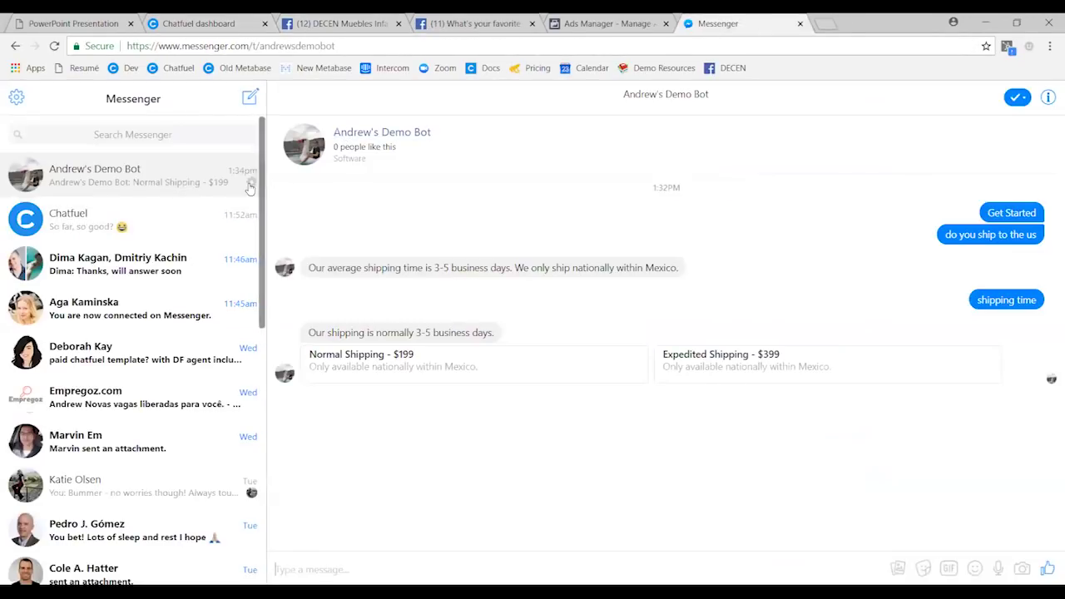
{"action": "left_click", "coordinate": [251, 181]}
{"action": "left_click", "coordinate": [269, 250]}
{"action": "left_click", "coordinate": [575, 287]}
{"action": "left_click", "coordinate": [192, 21]}
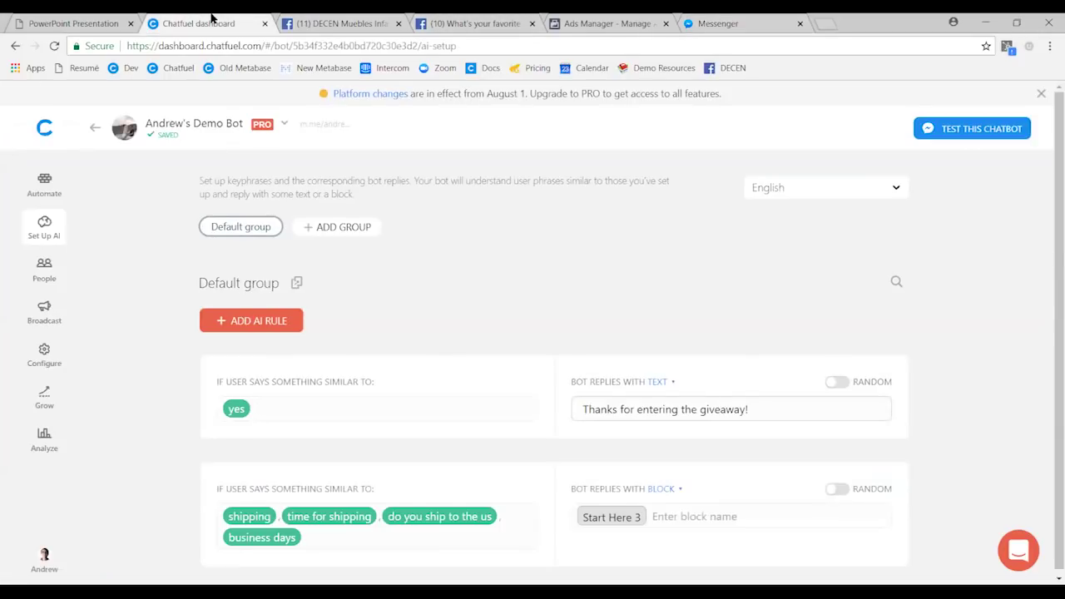
- Comment 'blue' on the favorite color post as the page, then delete that comment
{"action": "left_click", "coordinate": [342, 20]}
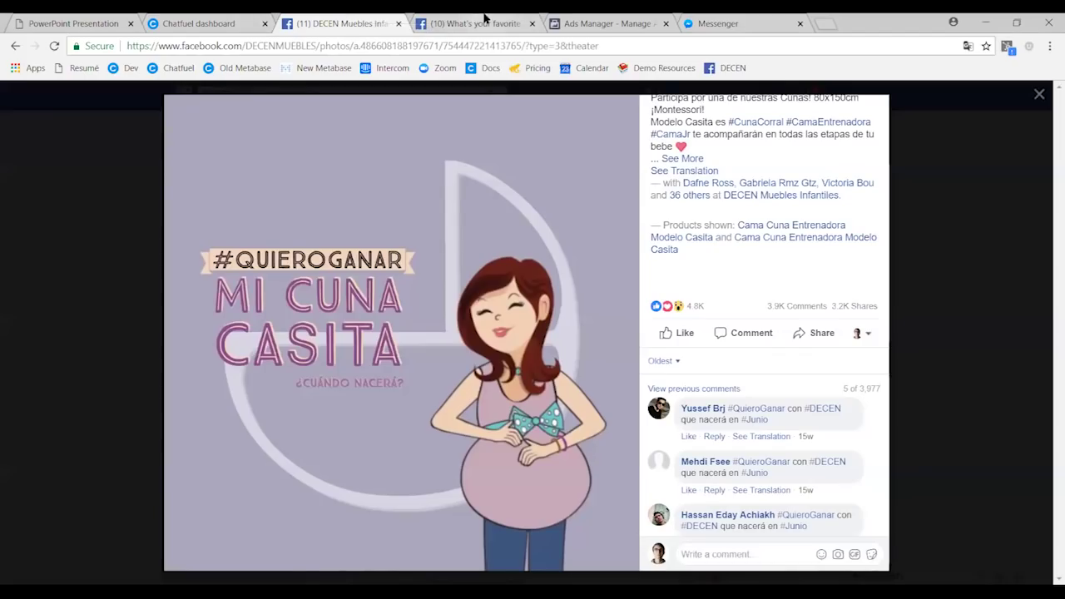
{"action": "left_click", "coordinate": [486, 20]}
{"action": "left_click", "coordinate": [458, 266]}
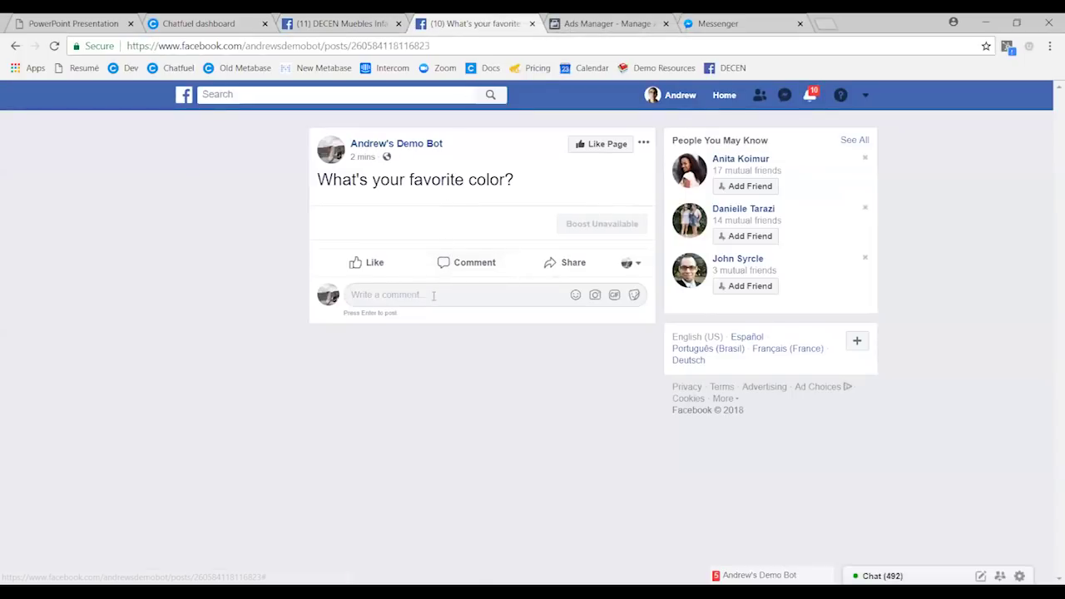
{"action": "type", "text": "blue"}
{"action": "key", "text": "Return"}
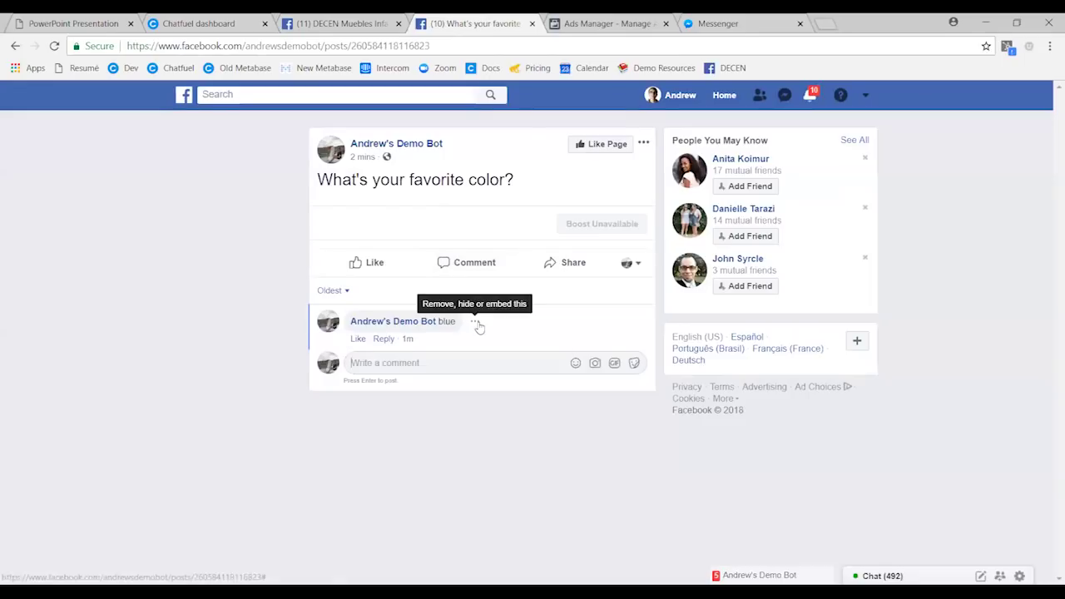
{"action": "left_click", "coordinate": [474, 321]}
{"action": "left_click", "coordinate": [460, 344]}
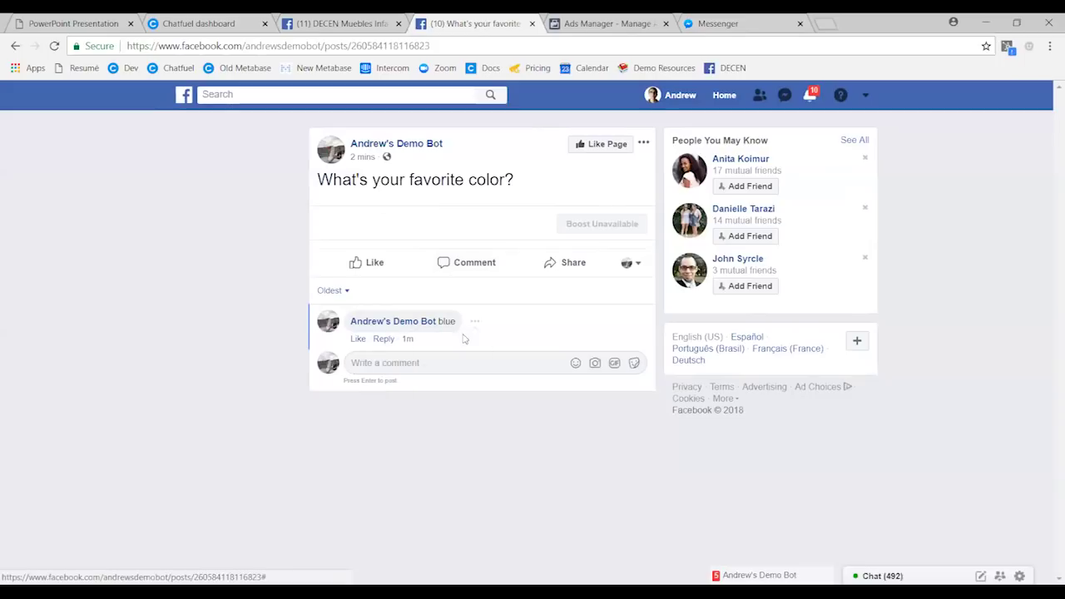
{"action": "left_click", "coordinate": [653, 287]}
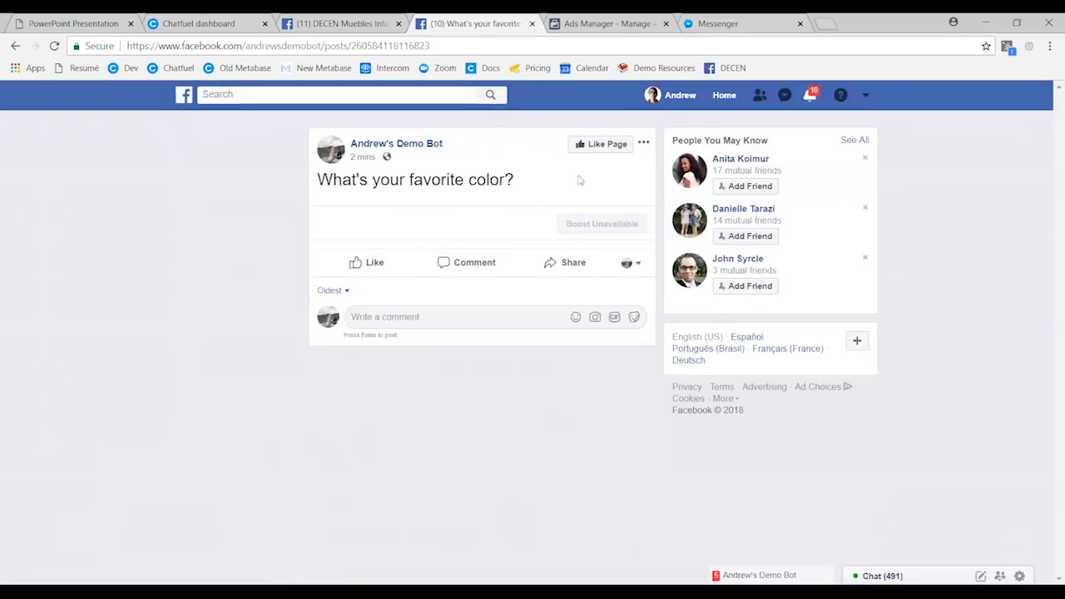
- Switch to commenting as the personal profile and comment 'blue' on the post
{"action": "left_click", "coordinate": [632, 265]}
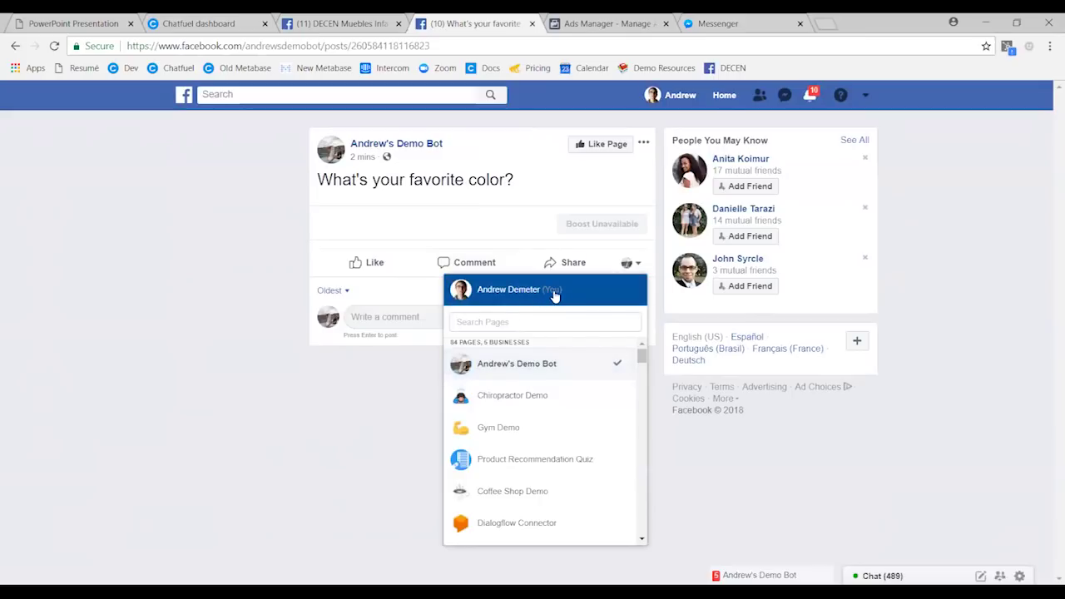
{"action": "left_click", "coordinate": [497, 295]}
{"action": "left_click", "coordinate": [488, 264]}
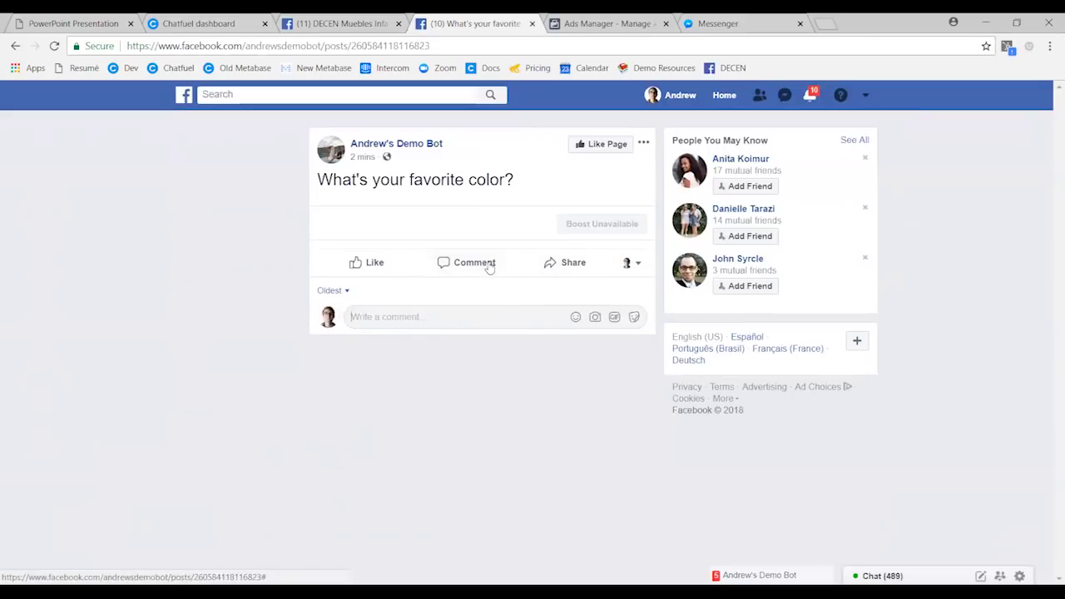
{"action": "type", "text": "blue"}
{"action": "key", "text": "Return"}
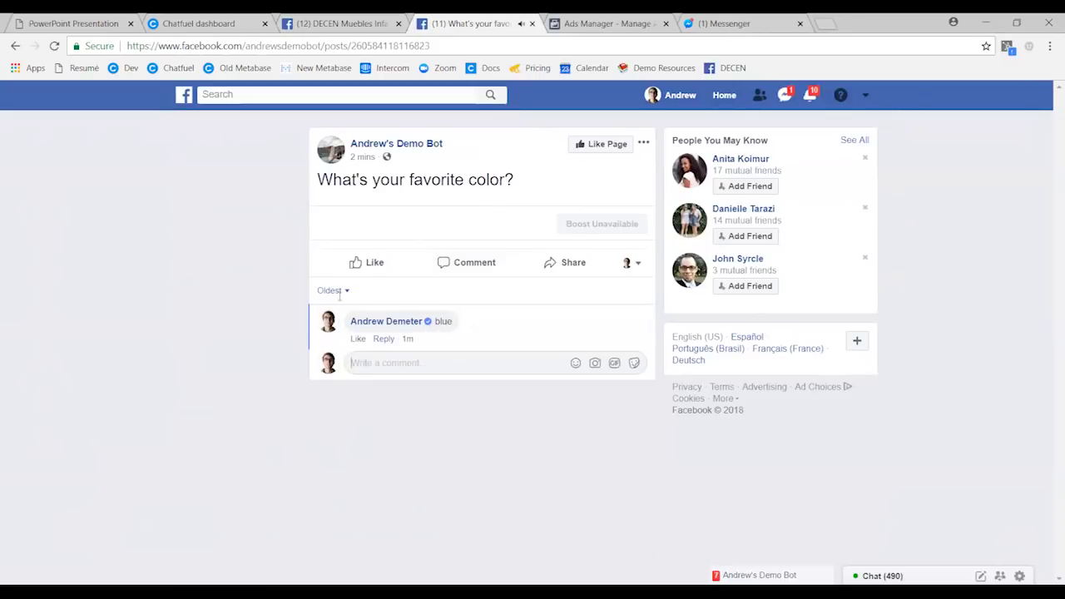
- Reply 'yes' to the bot's giveaway prompt and receive its thank-you message
{"action": "left_click", "coordinate": [759, 575]}
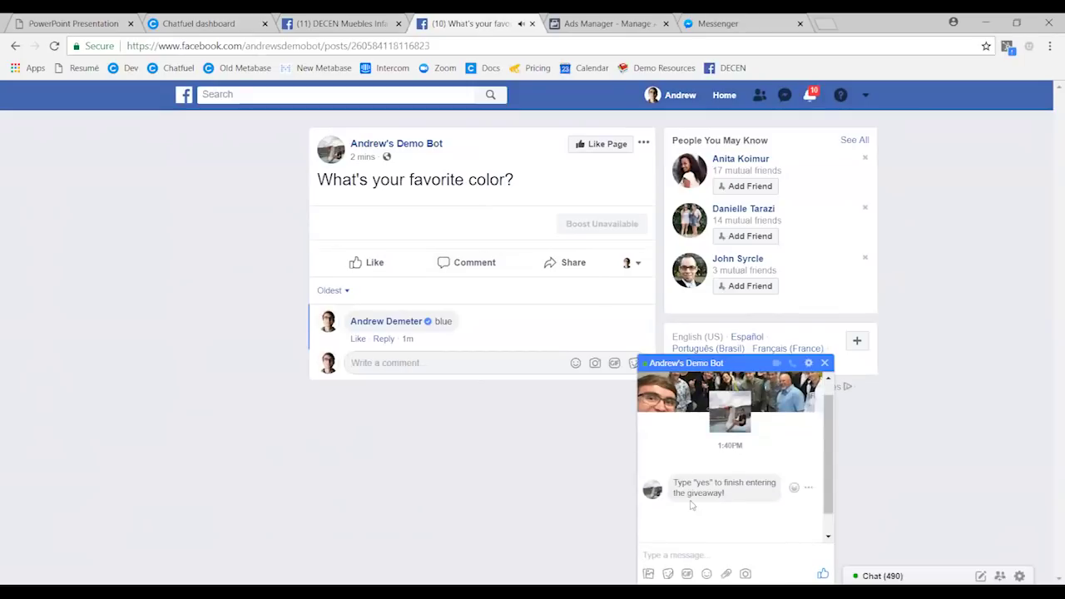
{"action": "type", "text": "yes"}
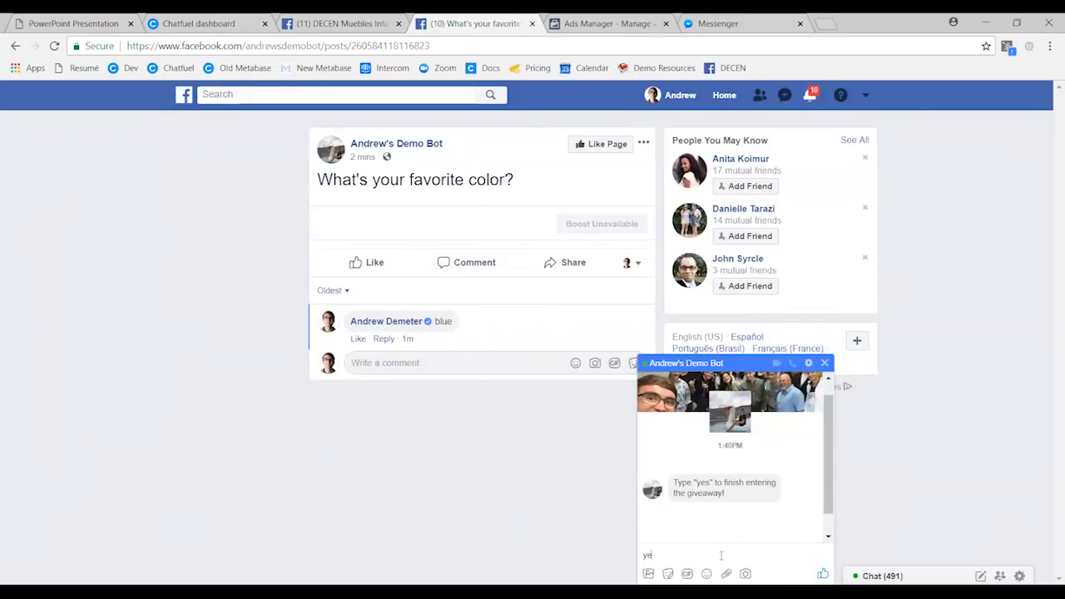
{"action": "key", "text": "Return"}
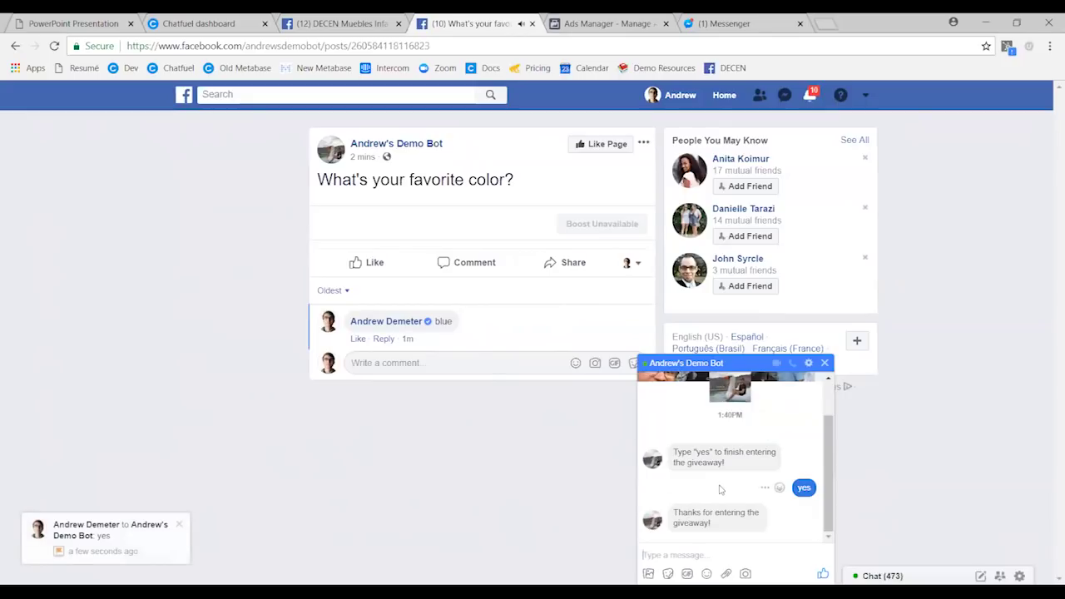
{"action": "left_click", "coordinate": [227, 22]}
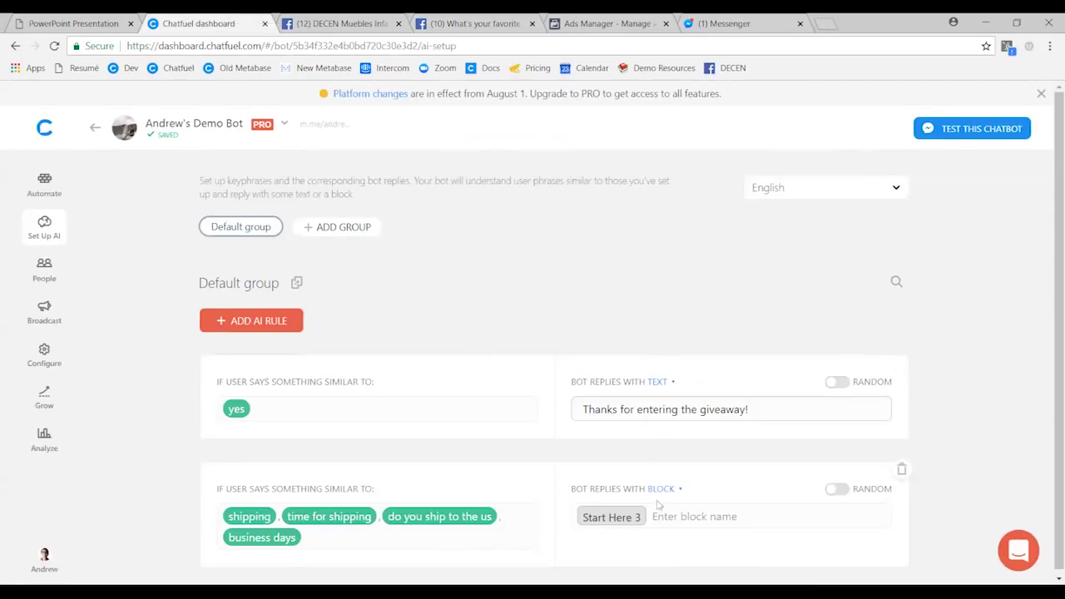
- Check the yes rule's reply type options, keeping the text reply unchanged
{"action": "scroll", "coordinate": [295, 498], "scroll_direction": "down", "scroll_amount": 1}
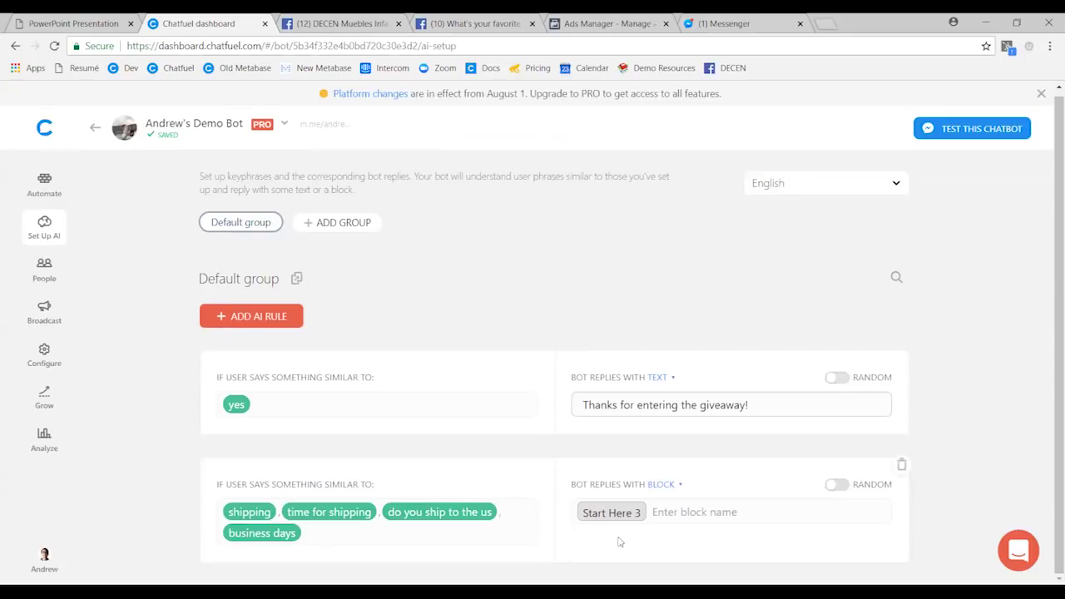
{"action": "left_click_drag", "start_coordinate": [585, 406], "coordinate": [753, 404]}
{"action": "left_click", "coordinate": [755, 404]}
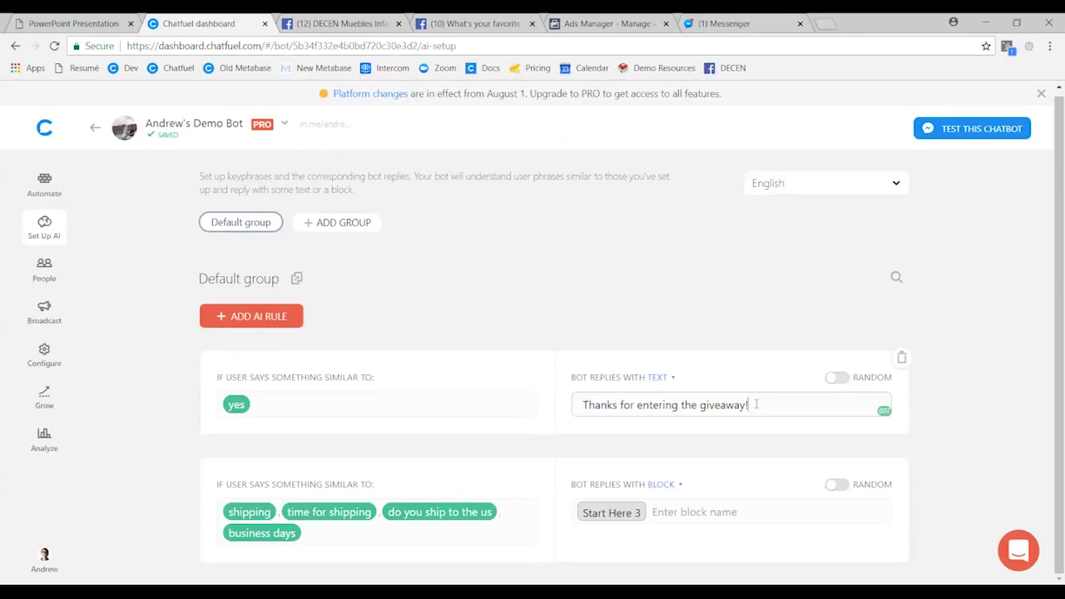
{"action": "left_click", "coordinate": [656, 379]}
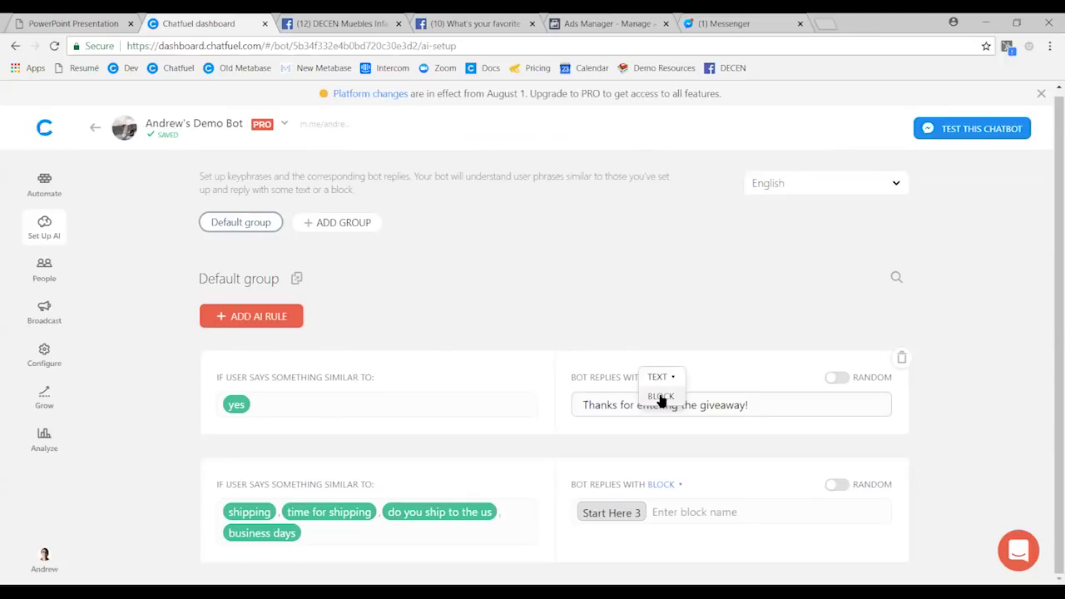
{"action": "left_click", "coordinate": [931, 402]}
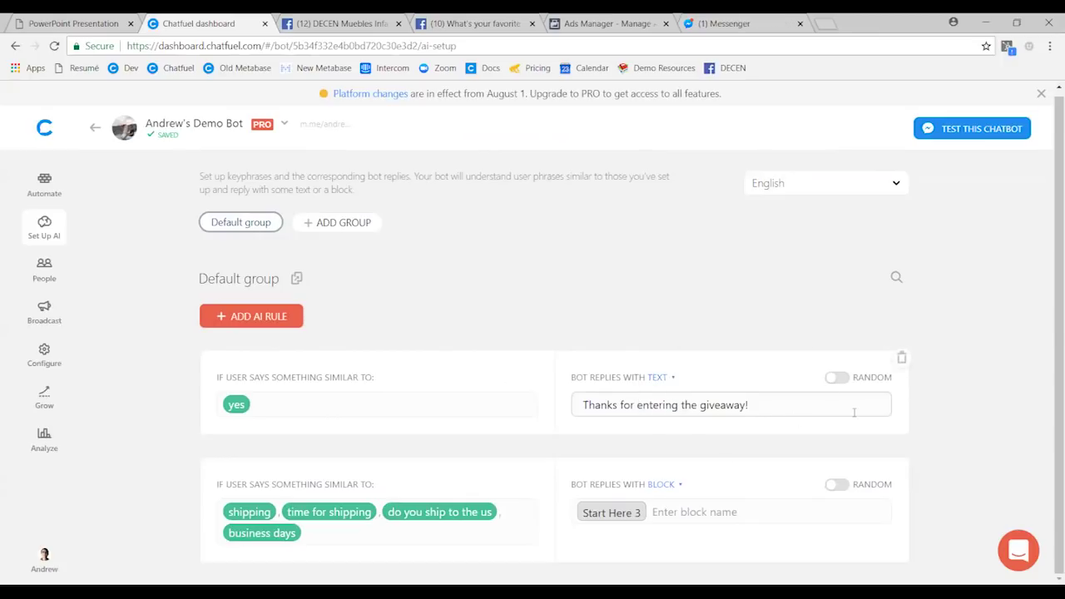
{"action": "left_click", "coordinate": [657, 377]}
{"action": "left_click", "coordinate": [164, 432]}
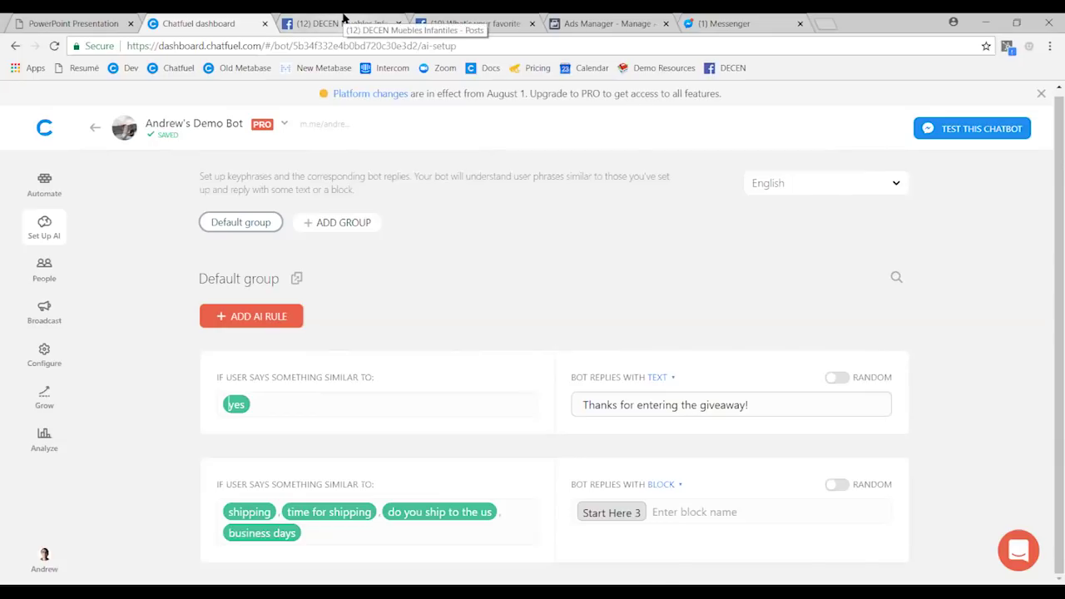
- Glance at the DECEN giveaway post, then review the bot's block groups in Automate
{"action": "left_click", "coordinate": [343, 20]}
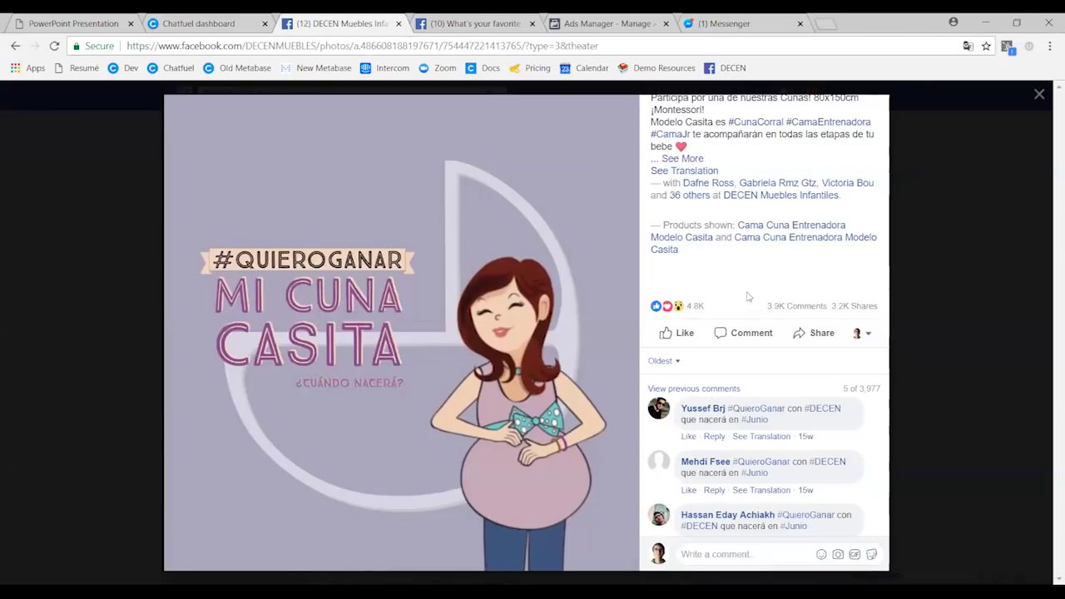
{"action": "left_click", "coordinate": [206, 22]}
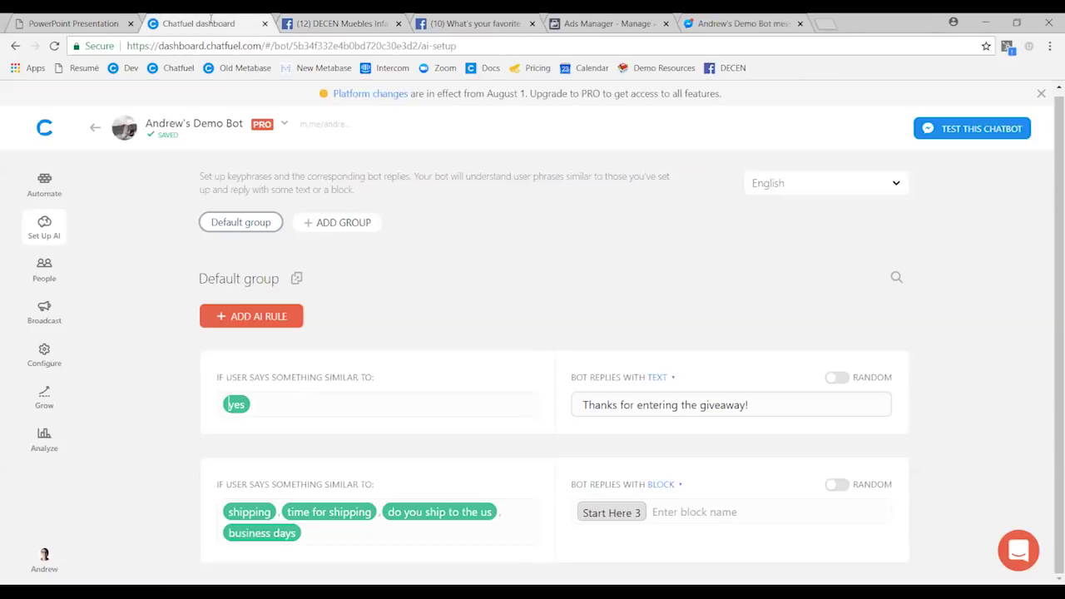
{"action": "left_click", "coordinate": [39, 188]}
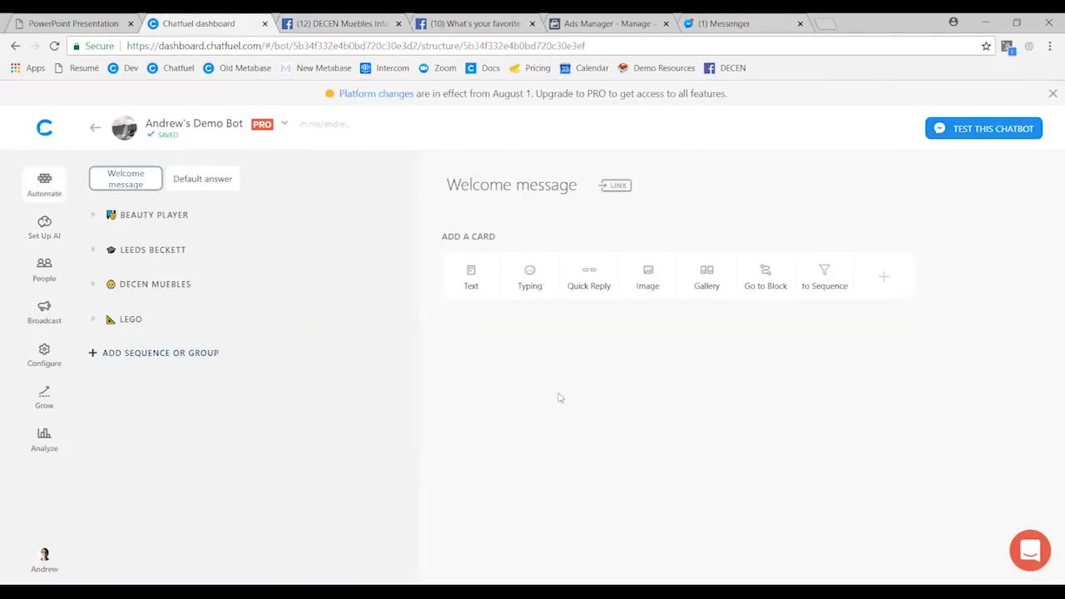
{"action": "key", "text": "F11"}
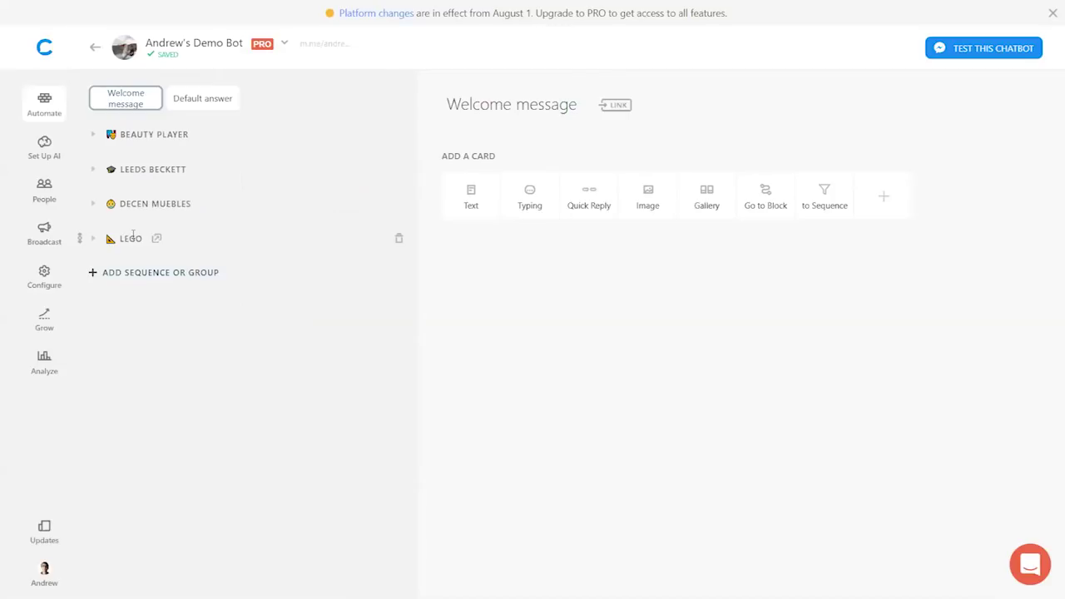
{"action": "key", "text": "F11"}
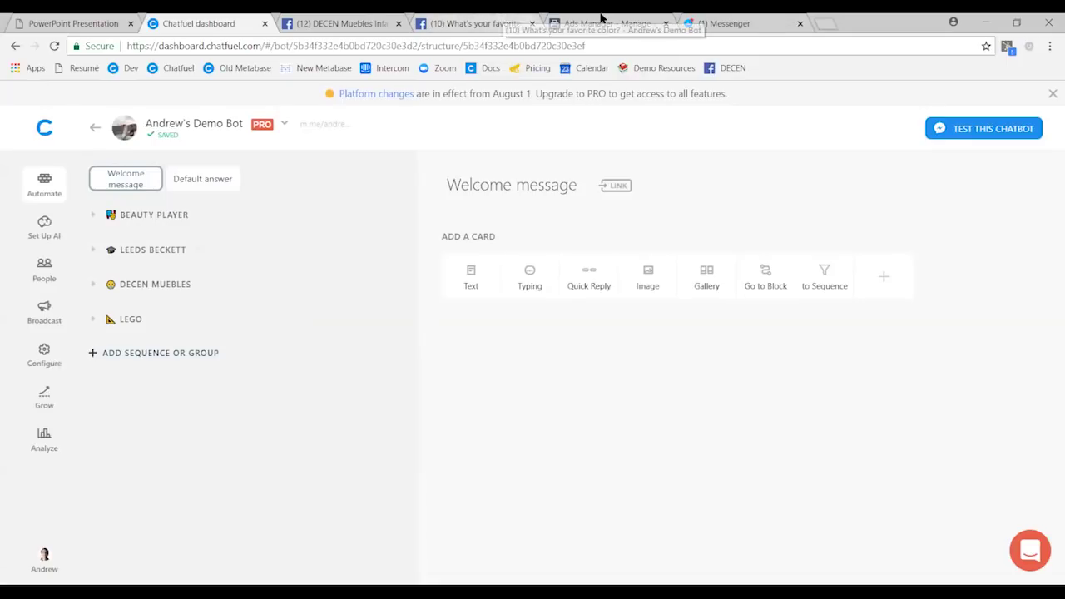
{"action": "left_click", "coordinate": [601, 21]}
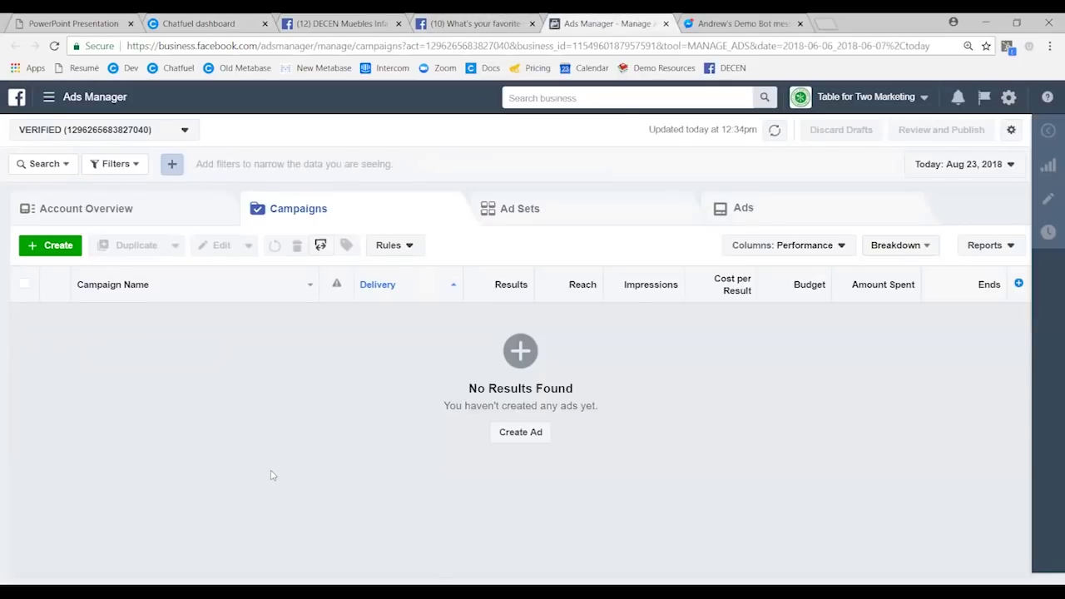
- Go full screen in Ads Manager and start creating a new ad
{"action": "key", "text": "F11"}
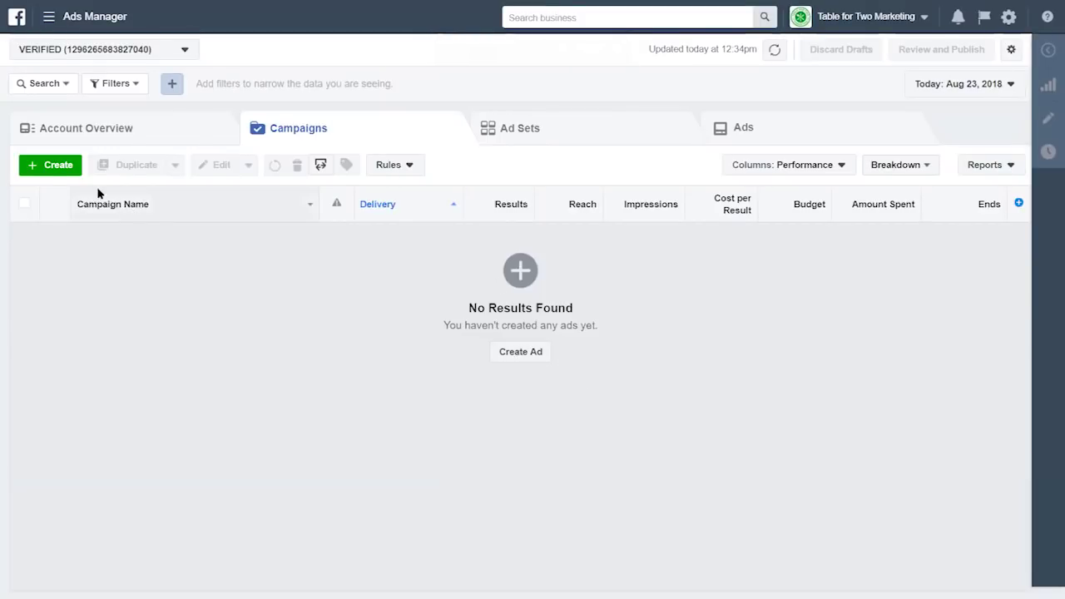
{"action": "left_click", "coordinate": [517, 356]}
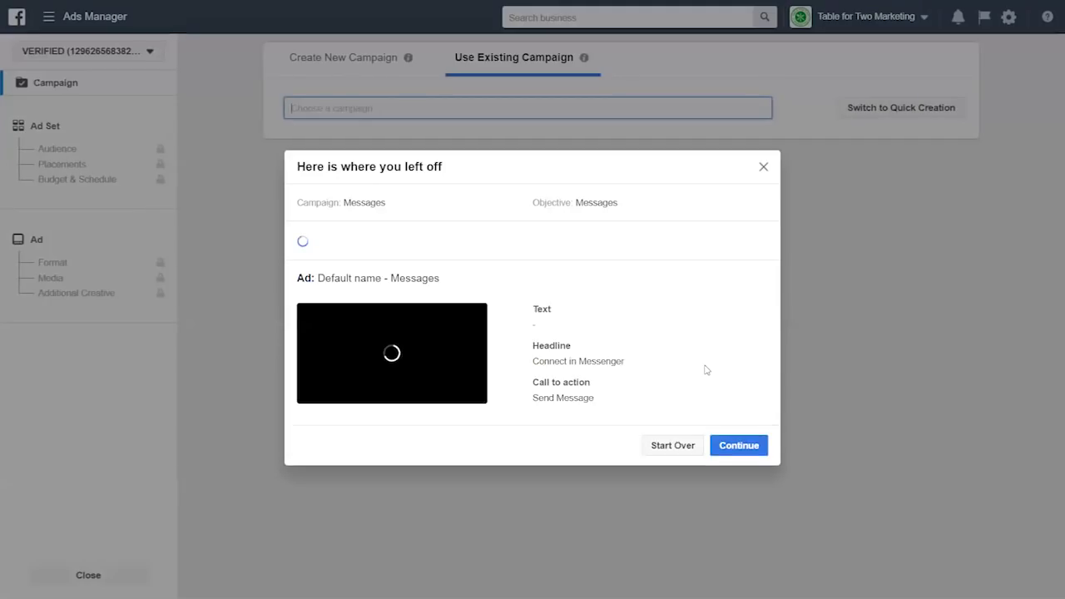
- Discard the draft prompt and start a new campaign with the Messages objective
{"action": "key", "text": "Escape"}
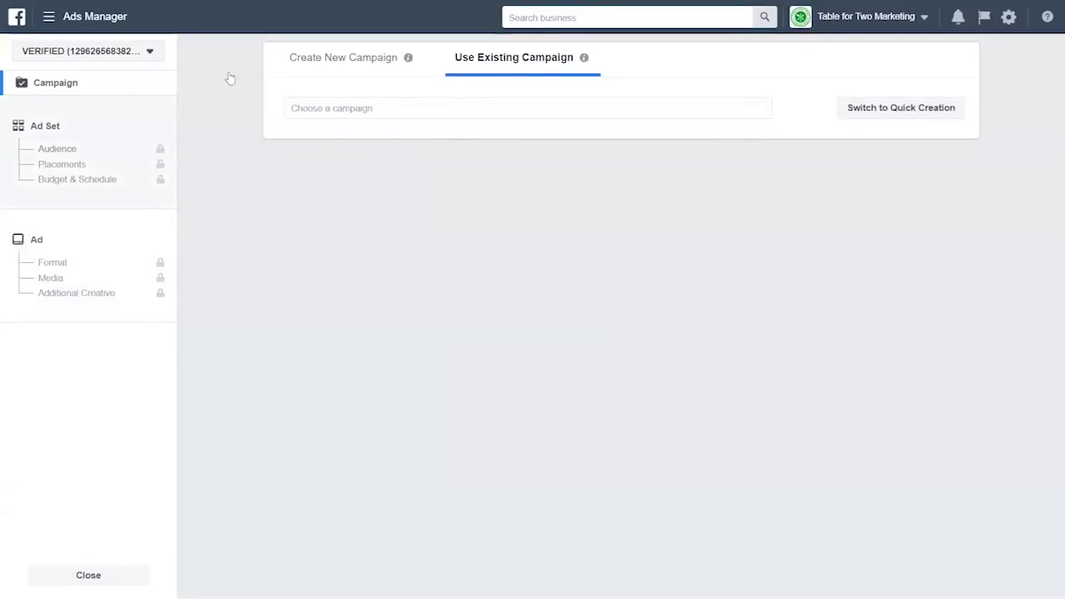
{"action": "left_click", "coordinate": [321, 70]}
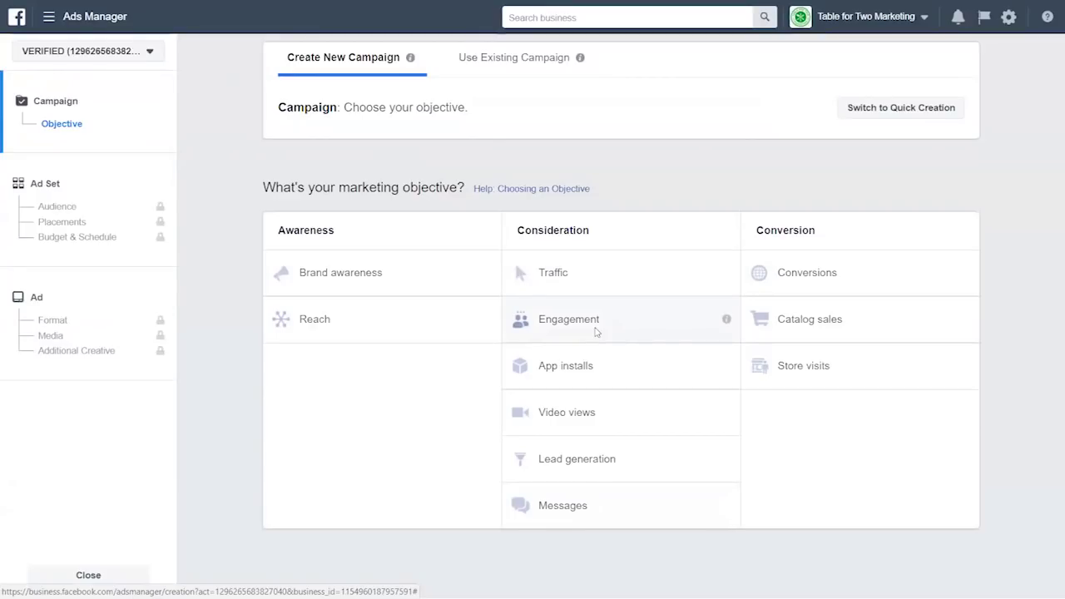
{"action": "left_click", "coordinate": [585, 499]}
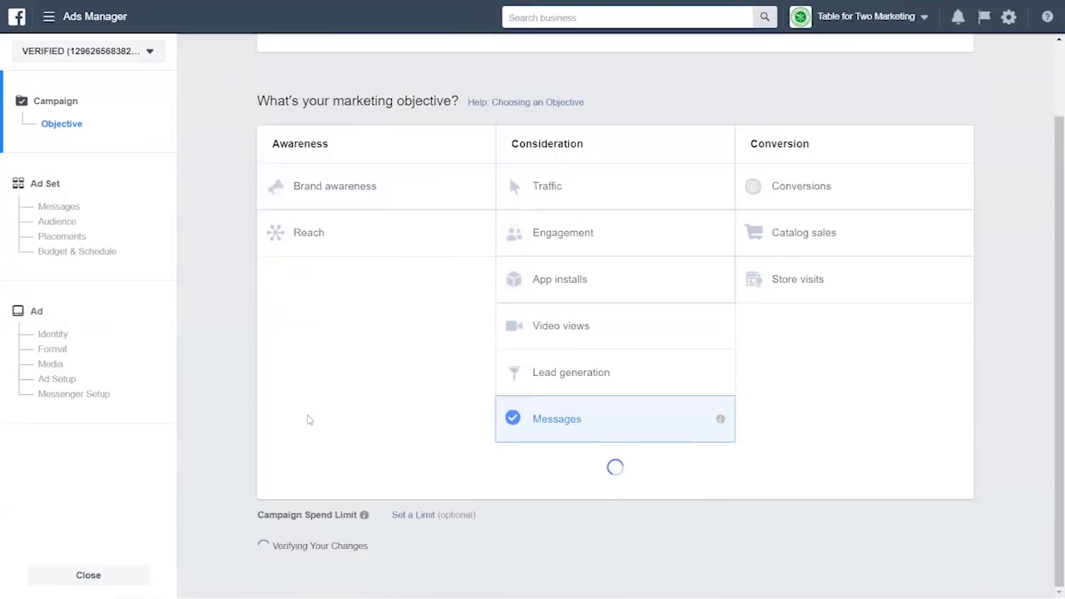
{"action": "left_click", "coordinate": [615, 550]}
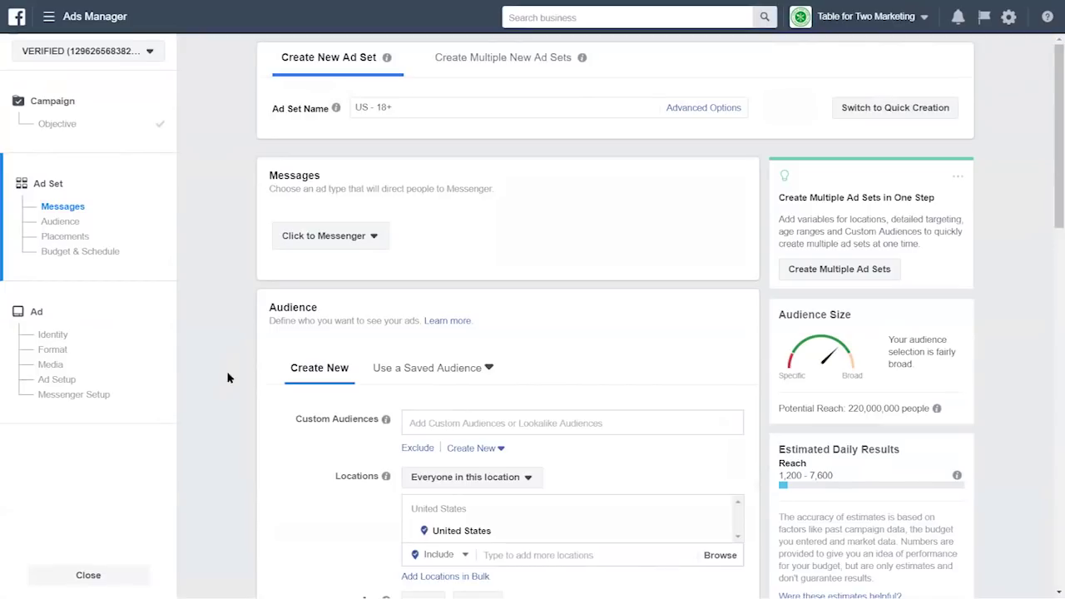
- Keep Click to Messenger ads and remove Instagram from manually edited placements
{"action": "left_click", "coordinate": [336, 239]}
{"action": "left_click", "coordinate": [291, 278]}
{"action": "scroll", "coordinate": [255, 275], "scroll_direction": "down", "scroll_amount": 3}
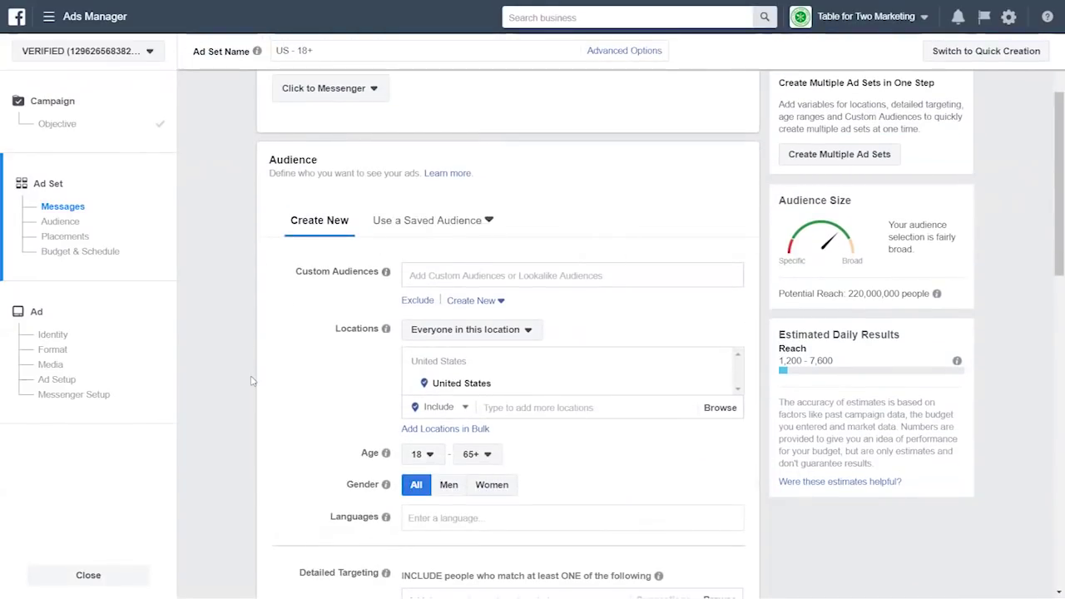
{"action": "scroll", "coordinate": [254, 378], "scroll_direction": "down", "scroll_amount": 10}
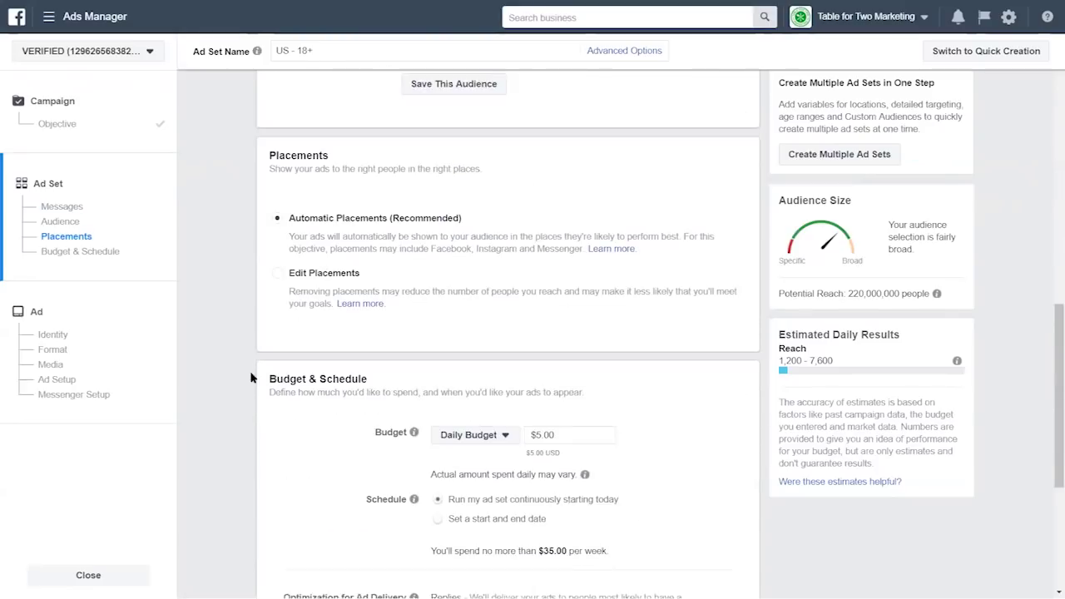
{"action": "left_click", "coordinate": [280, 264]}
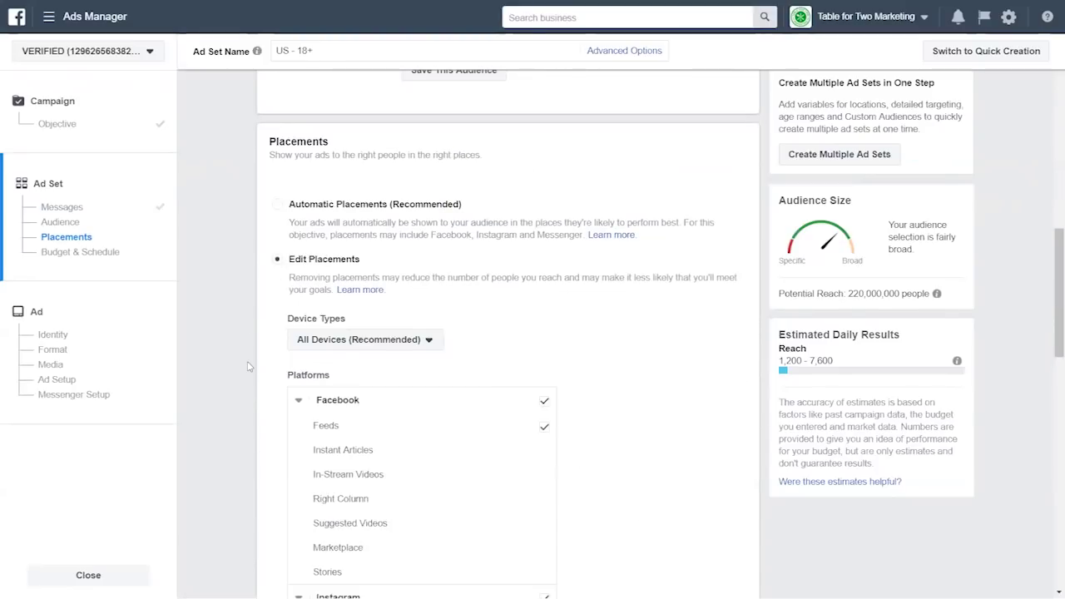
{"action": "scroll", "coordinate": [544, 436], "scroll_direction": "down", "scroll_amount": 3}
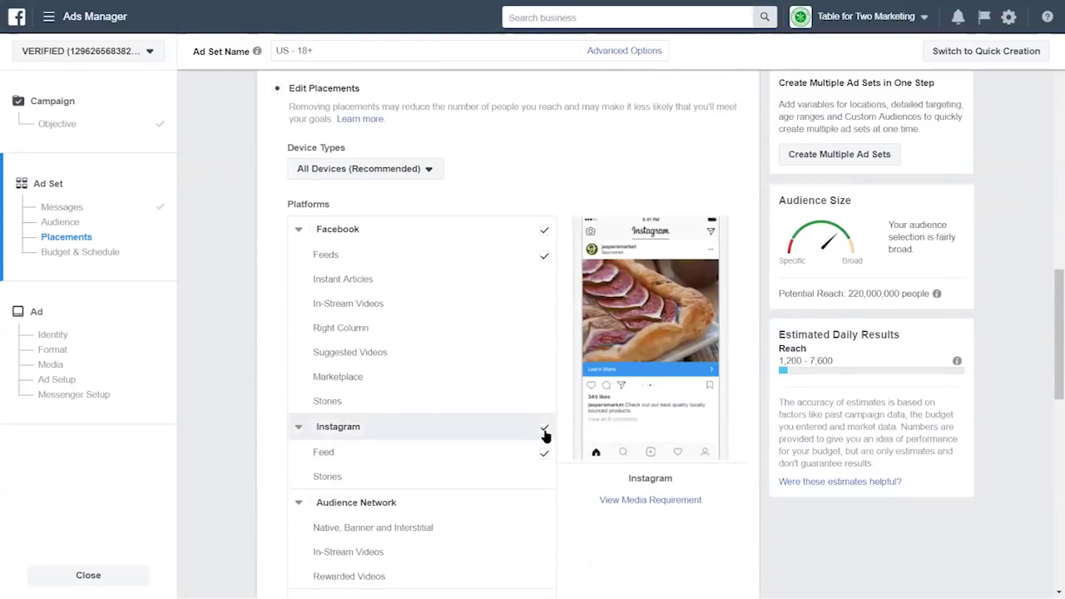
{"action": "left_click", "coordinate": [544, 429]}
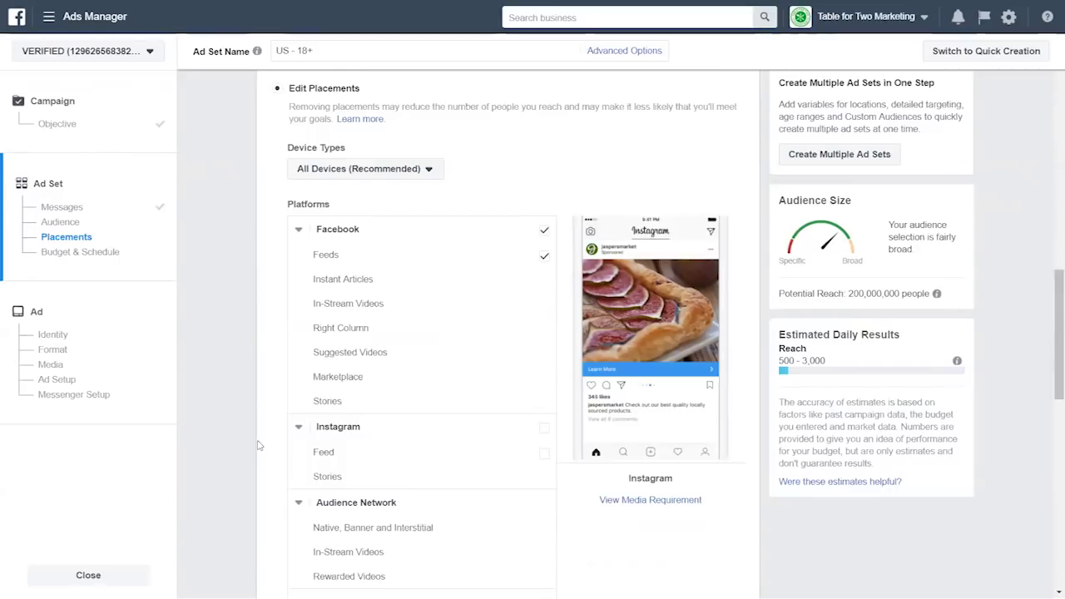
- Keep the $5.00 daily budget and continue to the ad step
{"action": "scroll", "coordinate": [258, 446], "scroll_direction": "down", "scroll_amount": 6}
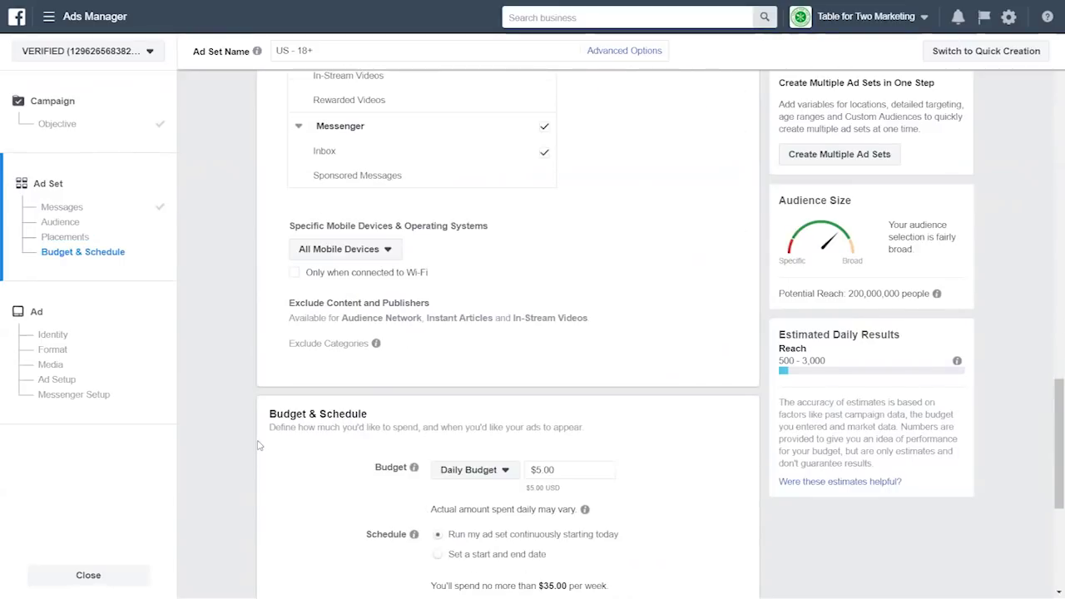
{"action": "scroll", "coordinate": [258, 445], "scroll_direction": "down", "scroll_amount": 3}
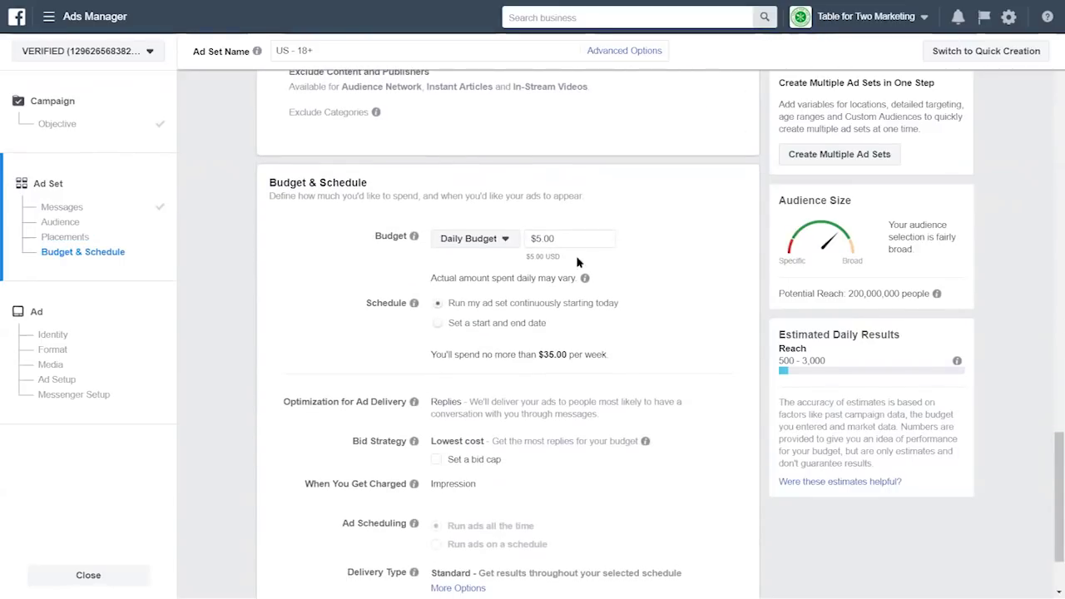
{"action": "scroll", "coordinate": [258, 458], "scroll_direction": "down", "scroll_amount": 1}
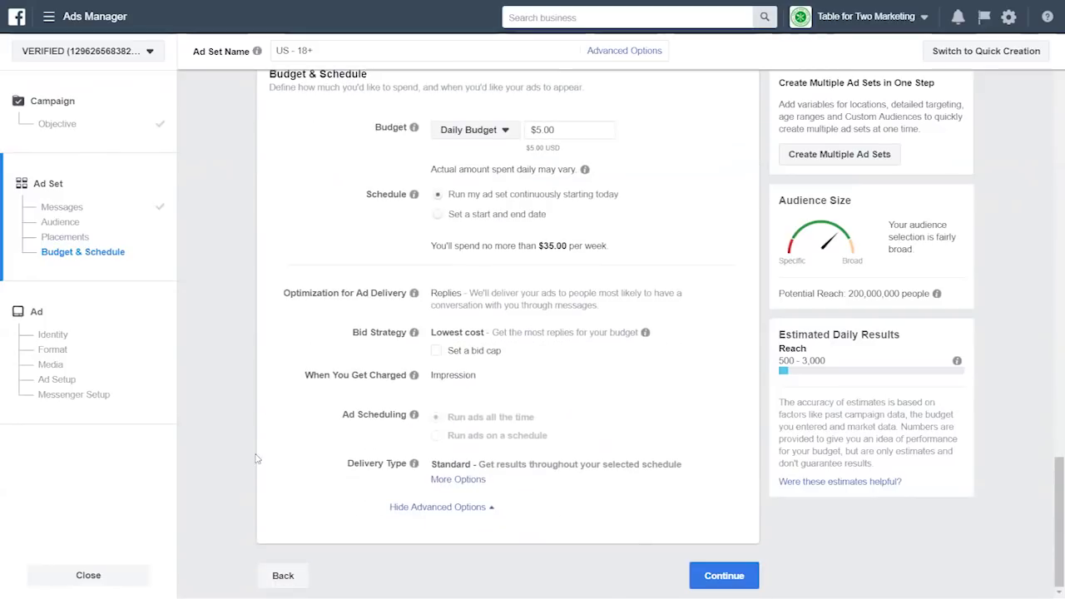
{"action": "left_click", "coordinate": [748, 574]}
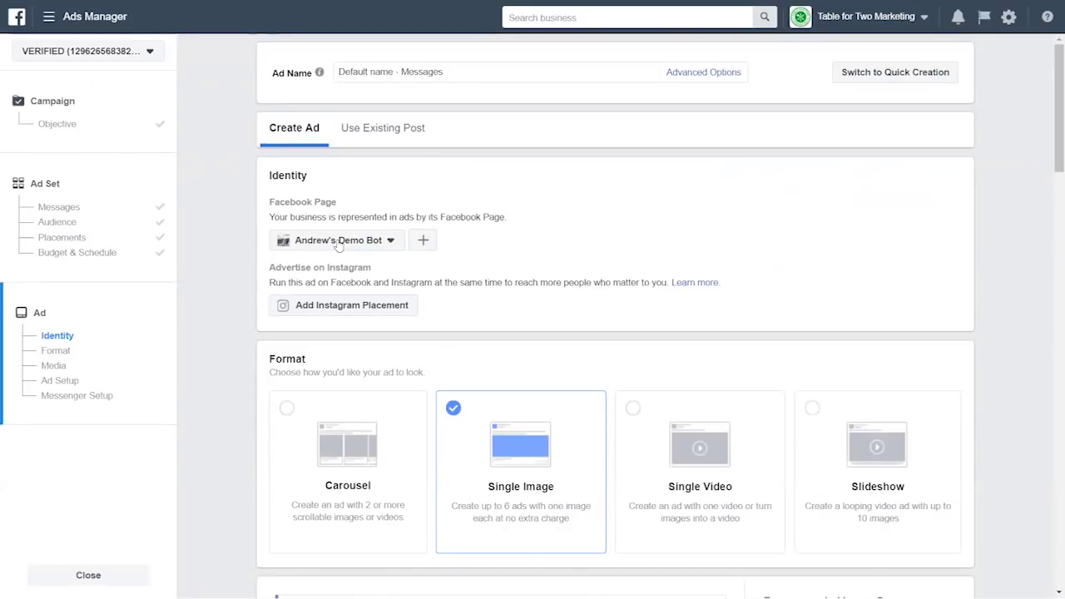
{"action": "left_click", "coordinate": [281, 241]}
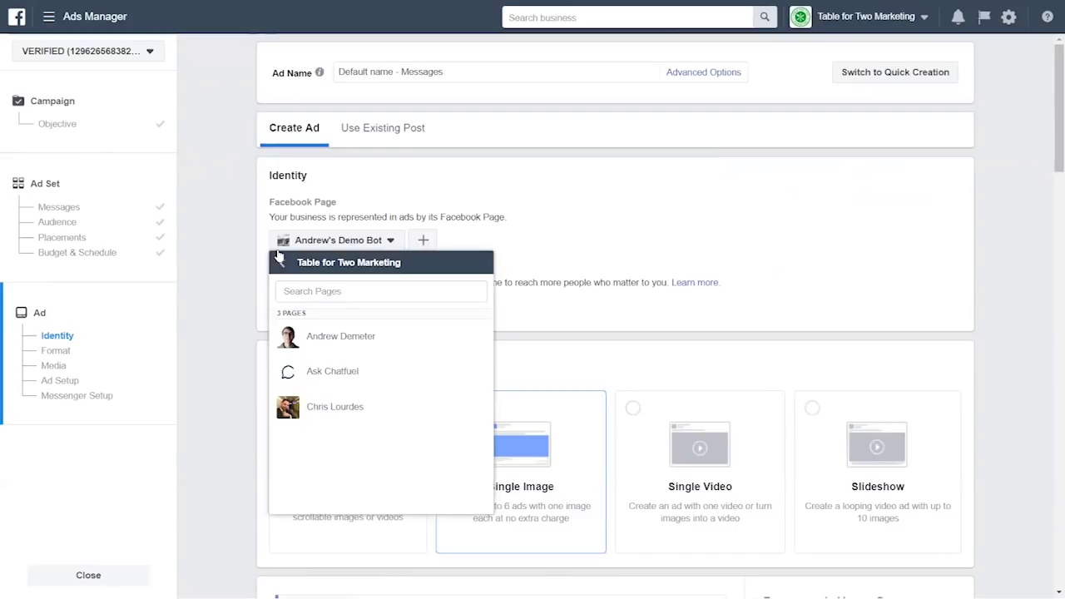
{"action": "left_click", "coordinate": [279, 243]}
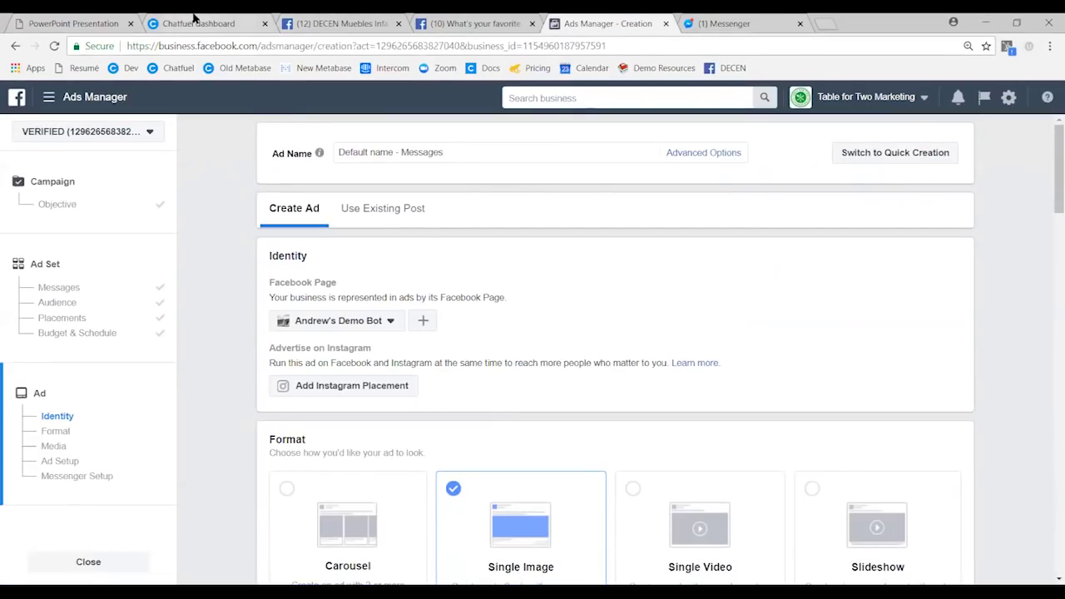
{"action": "left_click", "coordinate": [202, 19]}
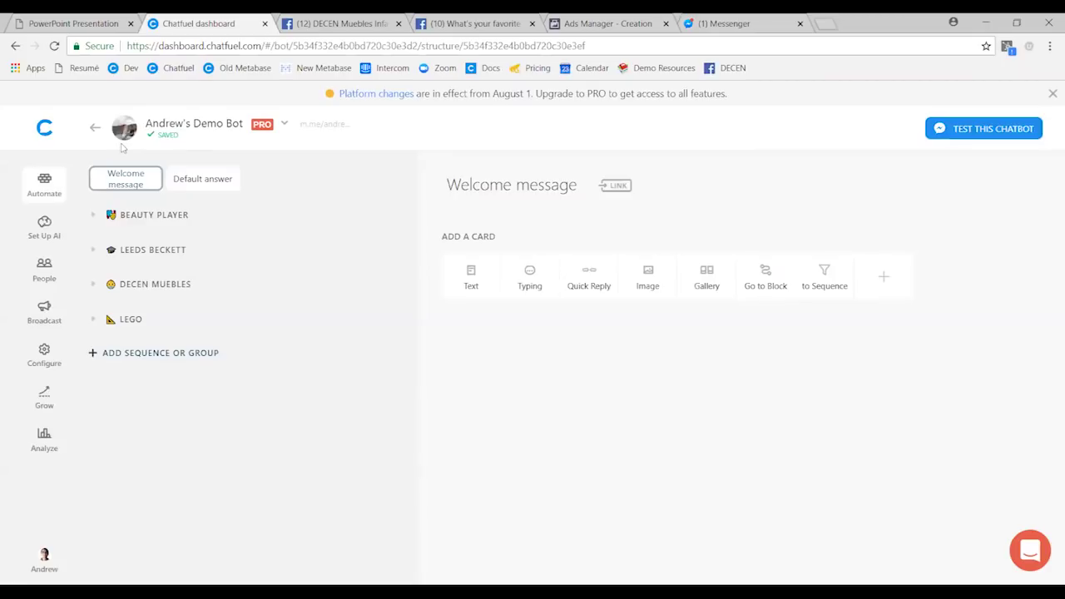
{"action": "left_click", "coordinate": [604, 21]}
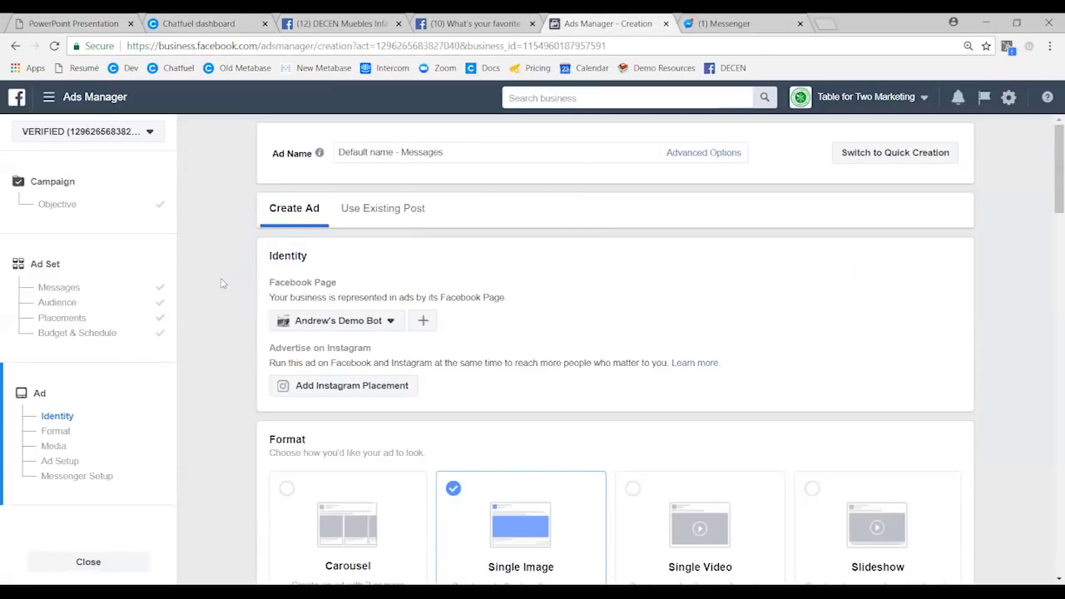
{"action": "key", "text": "F11"}
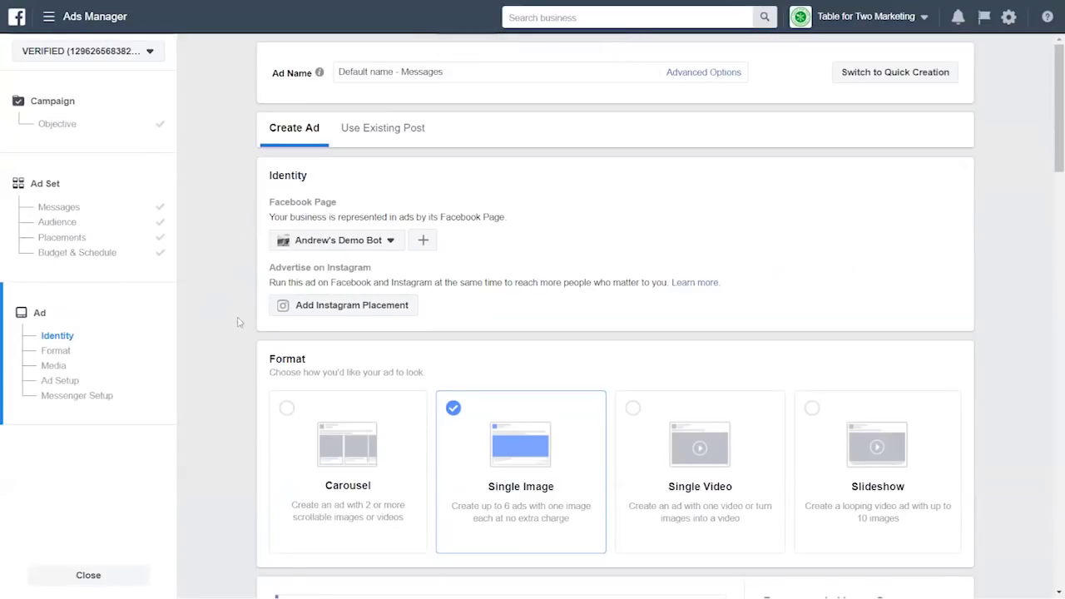
- Choose the free stock photo of two people at a computer as the ad image
{"action": "scroll", "coordinate": [244, 328], "scroll_direction": "down", "scroll_amount": 3}
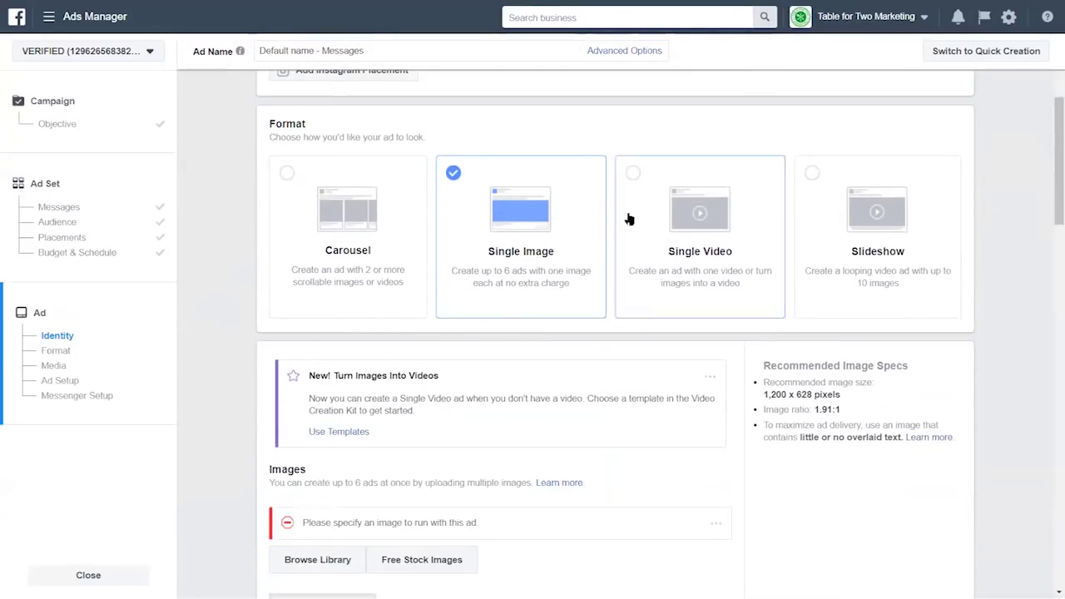
{"action": "scroll", "coordinate": [250, 355], "scroll_direction": "down", "scroll_amount": 3}
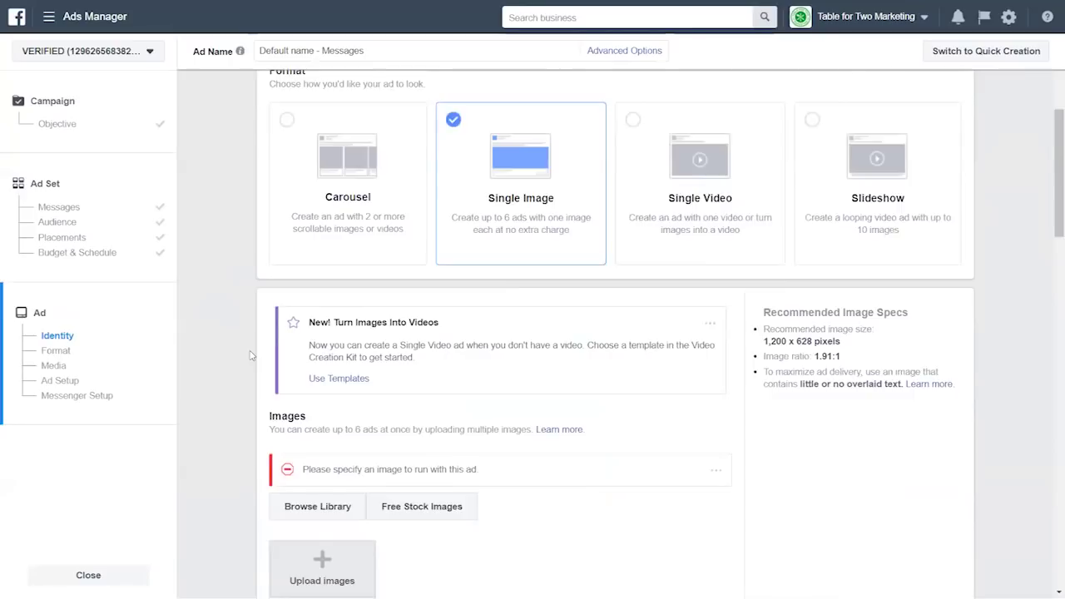
{"action": "left_click", "coordinate": [450, 328]}
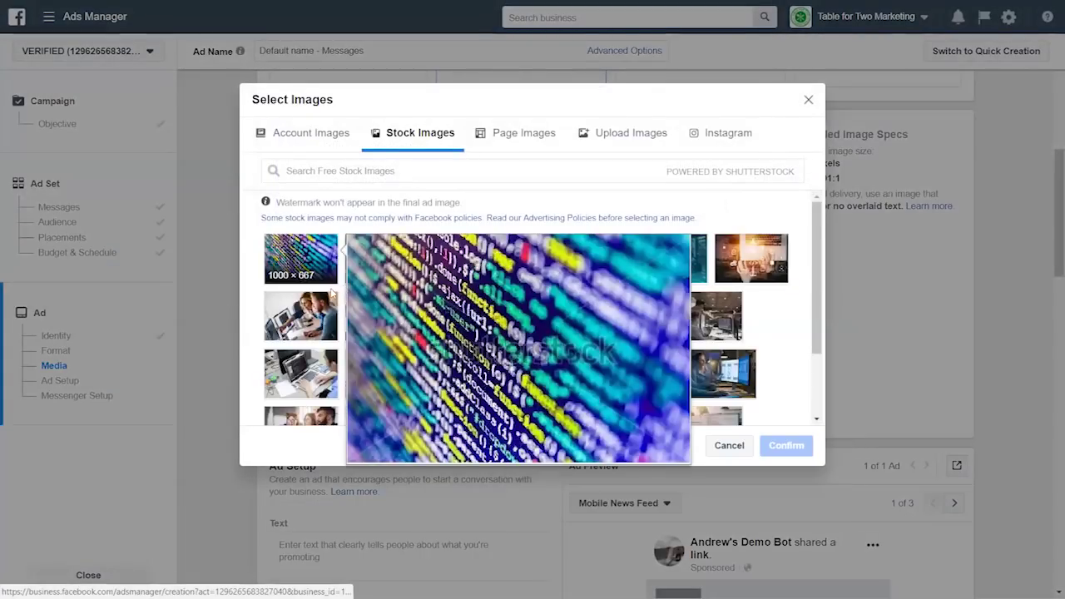
{"action": "left_click", "coordinate": [300, 316]}
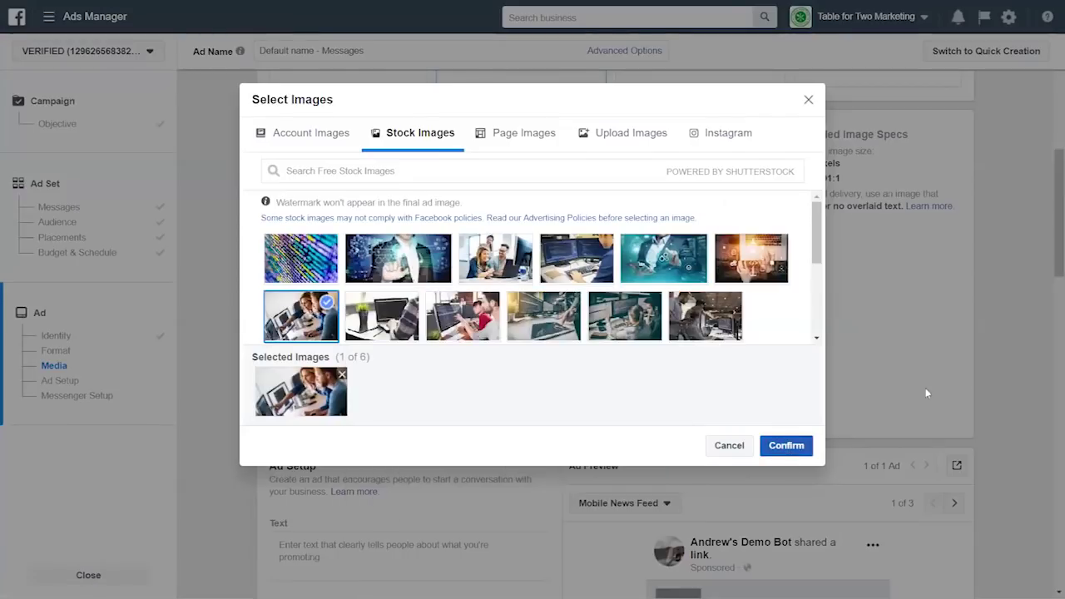
{"action": "left_click", "coordinate": [788, 448]}
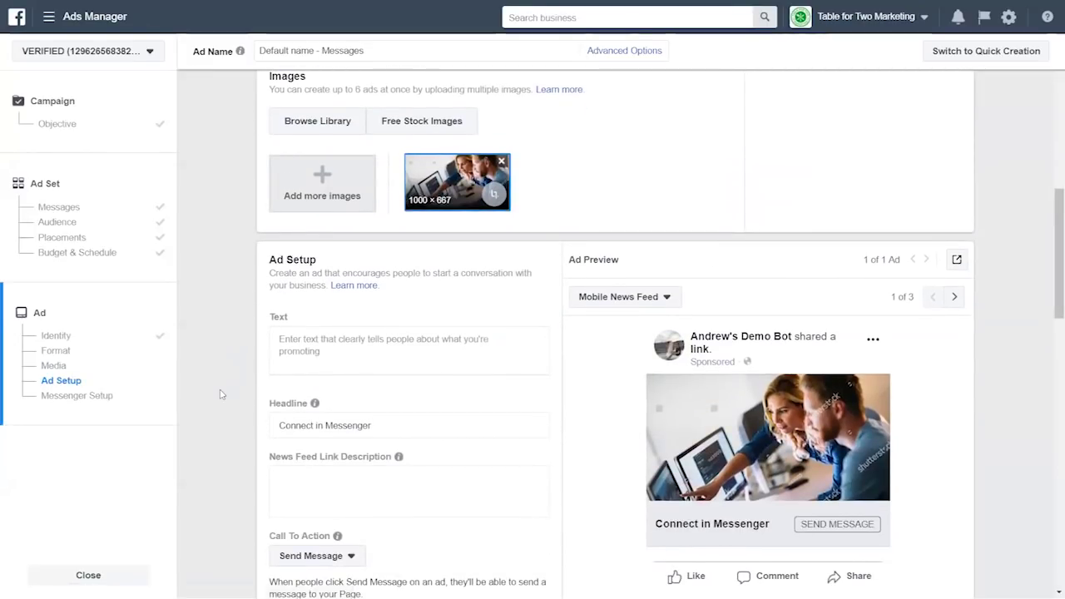
{"action": "scroll", "coordinate": [223, 391], "scroll_direction": "down", "scroll_amount": 2}
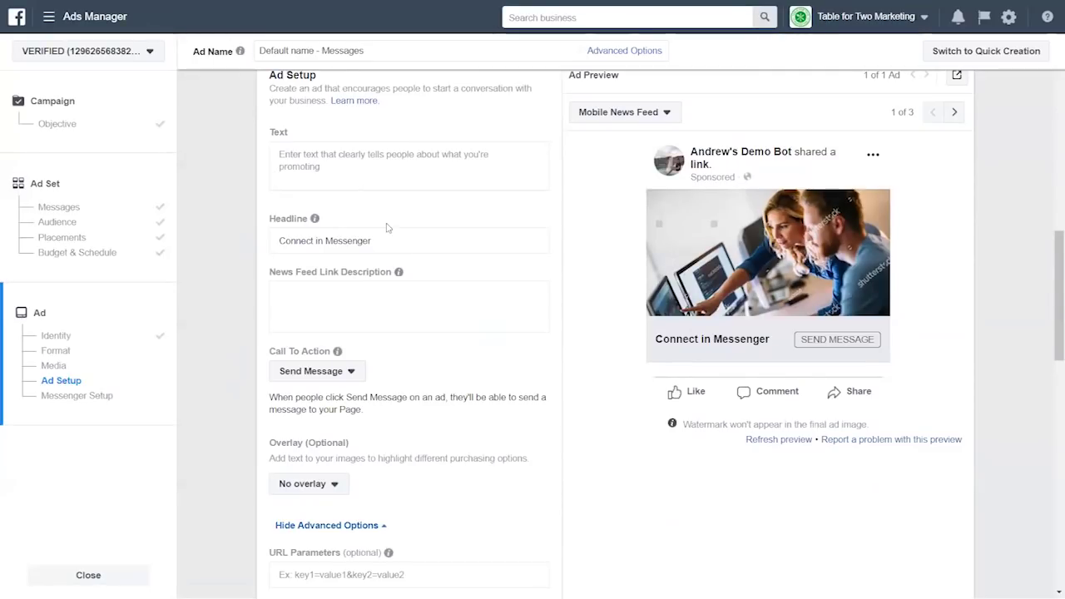
- Write the ad text 'Tap below to get a gift recommendation for the young builder in your life!'
{"action": "left_click", "coordinate": [348, 243]}
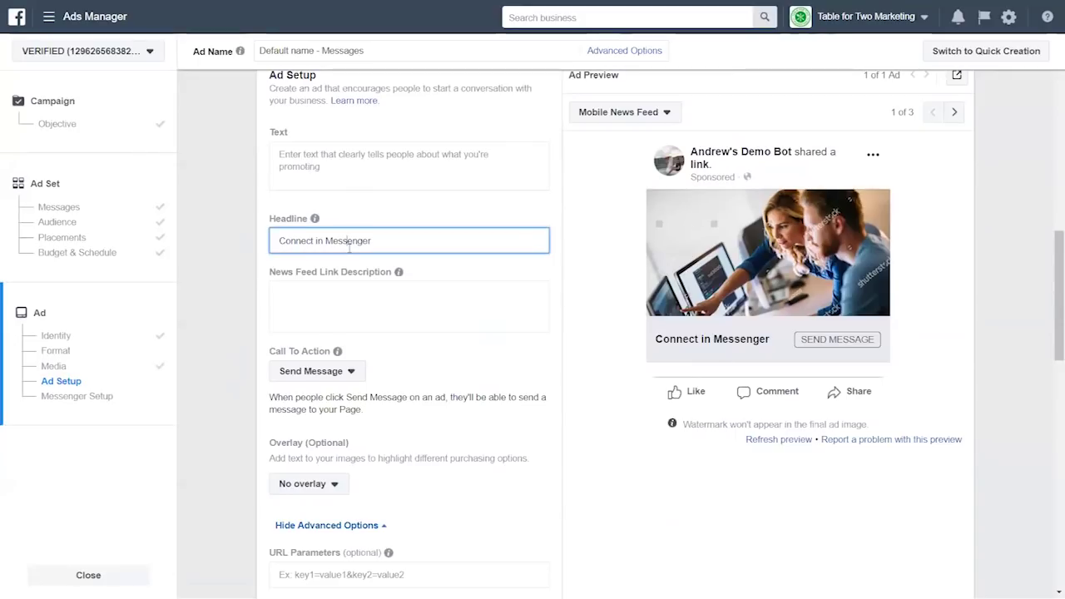
{"action": "left_click", "coordinate": [326, 163]}
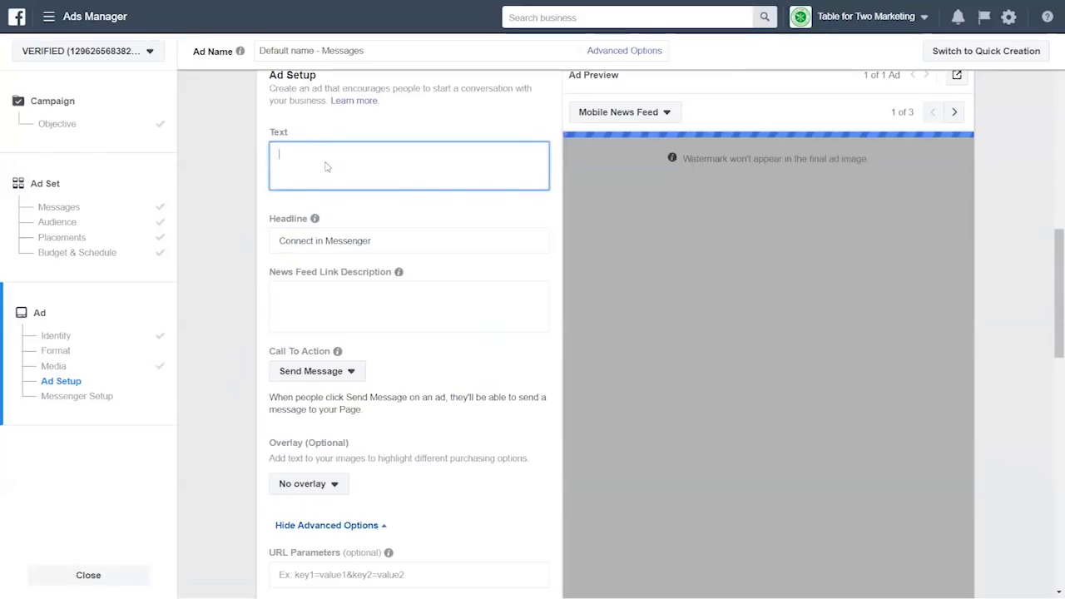
{"action": "type", "text": "Tap below to get a per"}
{"action": "type", "text": "sonaliz"}
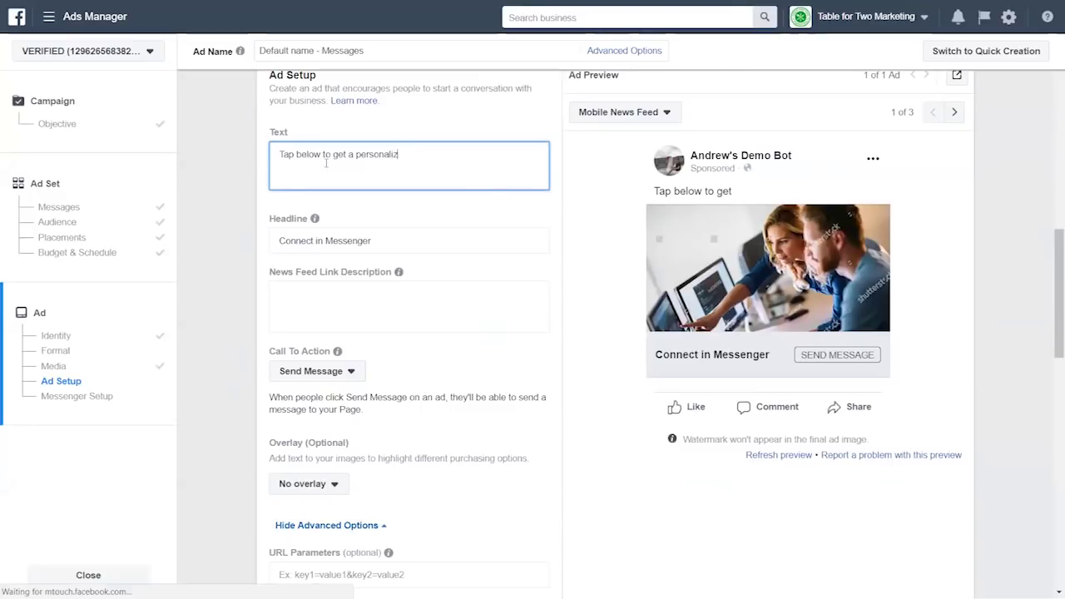
{"action": "type", "text": "ed gift recommendati"}
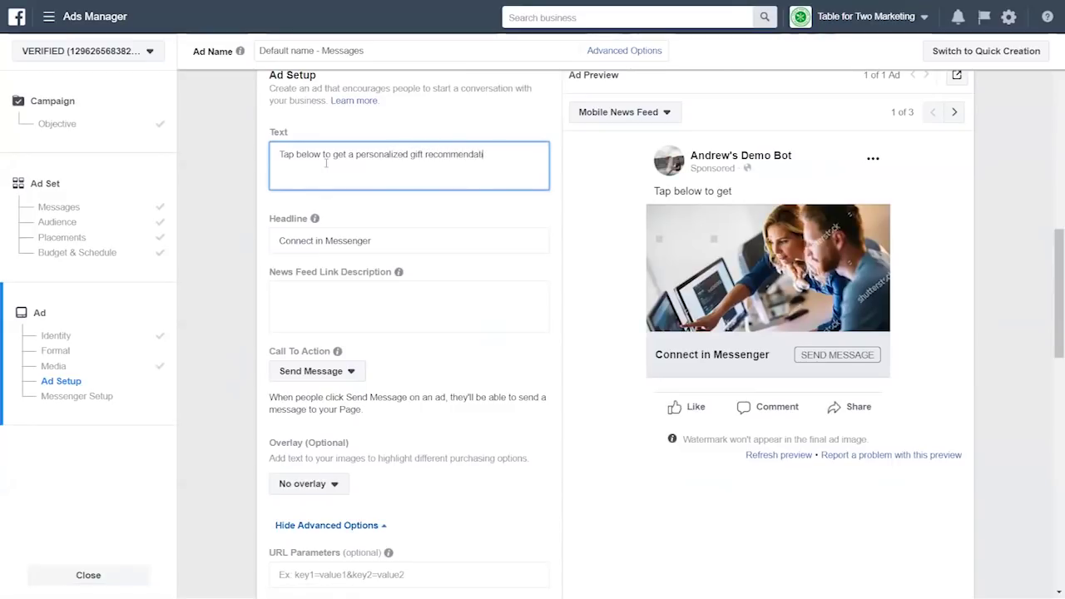
{"action": "type", "text": "on for the young bu"}
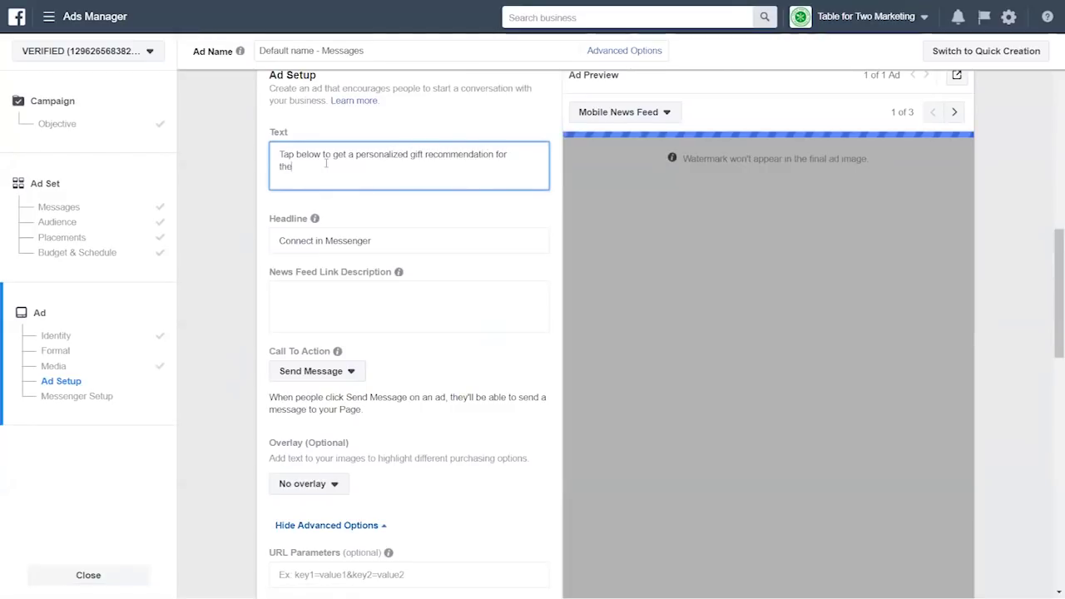
{"action": "type", "text": "ilder in your life!"}
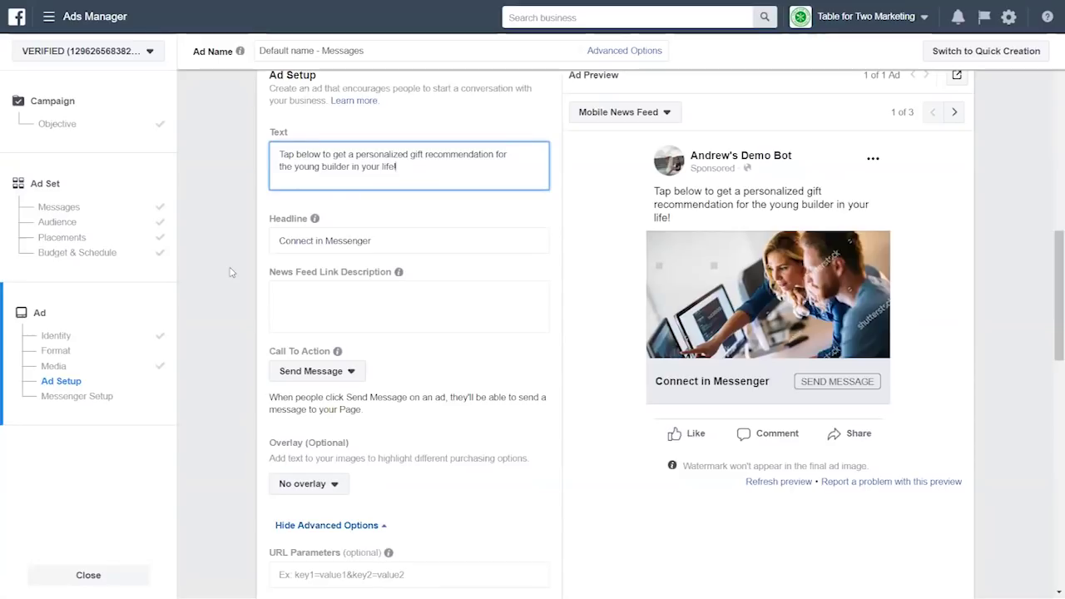
{"action": "double_click", "coordinate": [386, 153]}
{"action": "key", "text": "BackSpace"}
{"action": "left_click", "coordinate": [230, 199]}
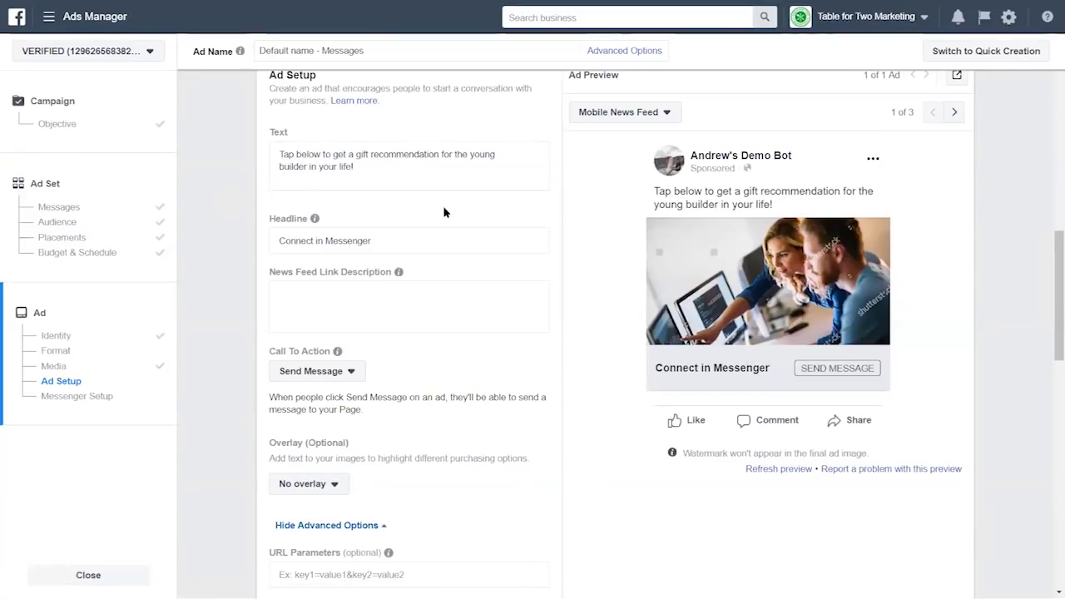
- Leave the ad Headline unchanged as 'Connect in Messenger'
{"action": "left_click", "coordinate": [388, 236]}
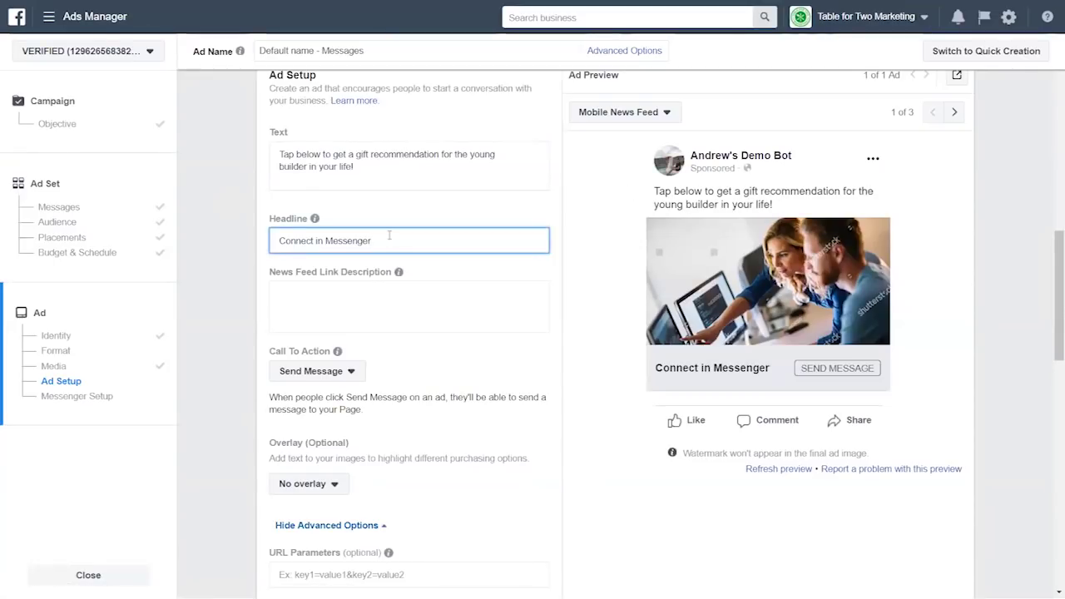
{"action": "key", "text": "ctrl+a"}
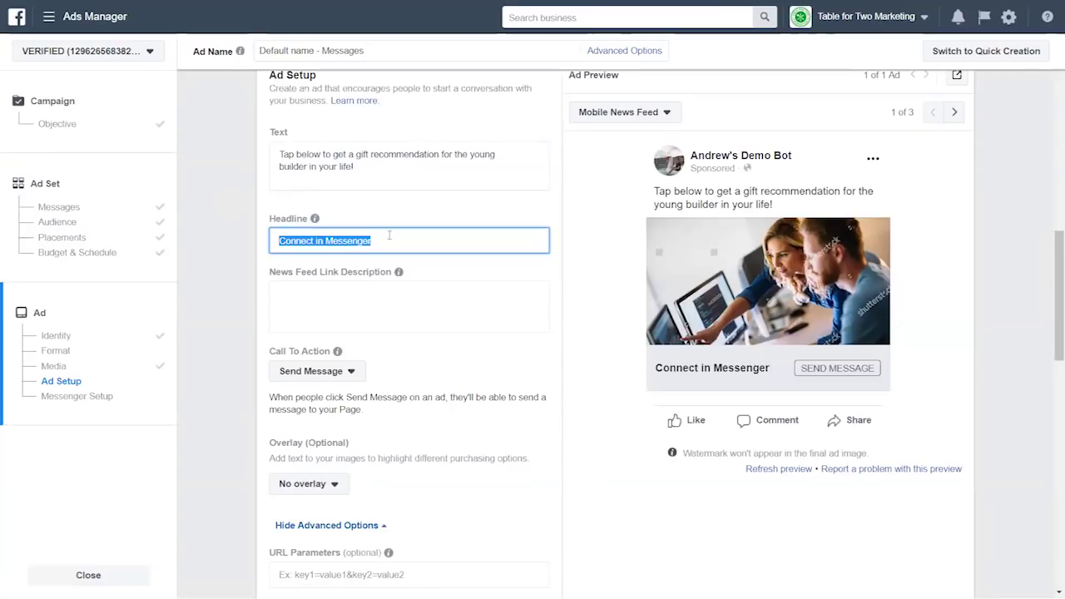
{"action": "left_click", "coordinate": [218, 283]}
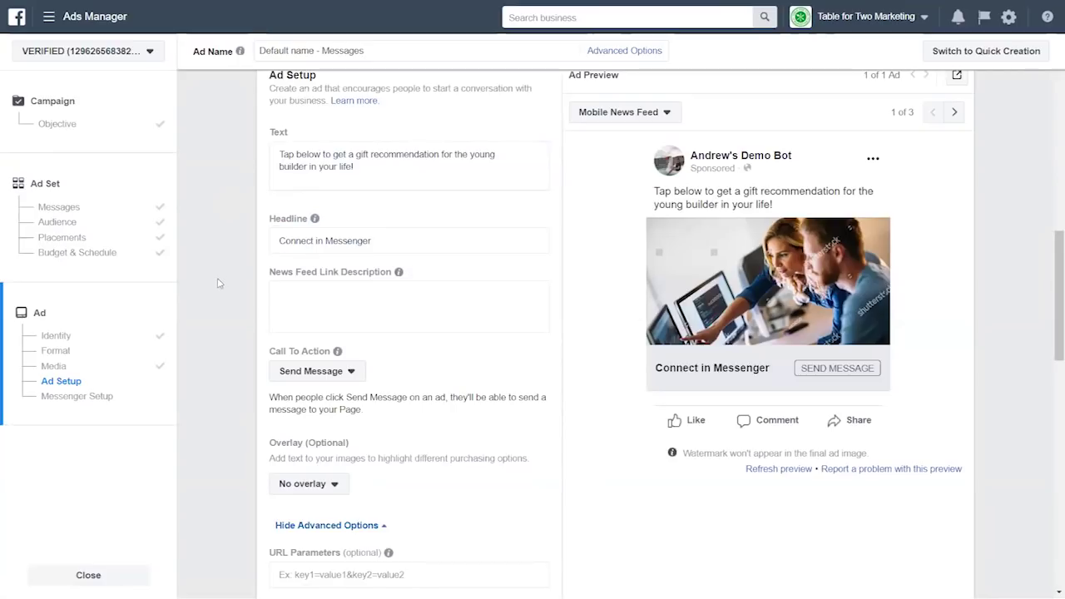
{"action": "scroll", "coordinate": [231, 342], "scroll_direction": "down", "scroll_amount": 2}
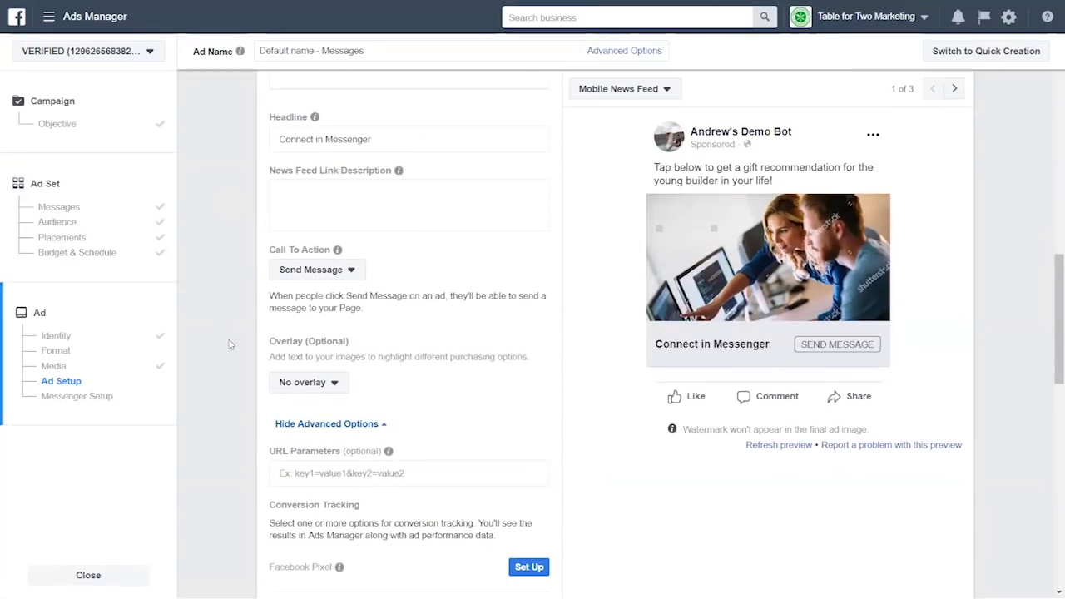
{"action": "left_click", "coordinate": [308, 271]}
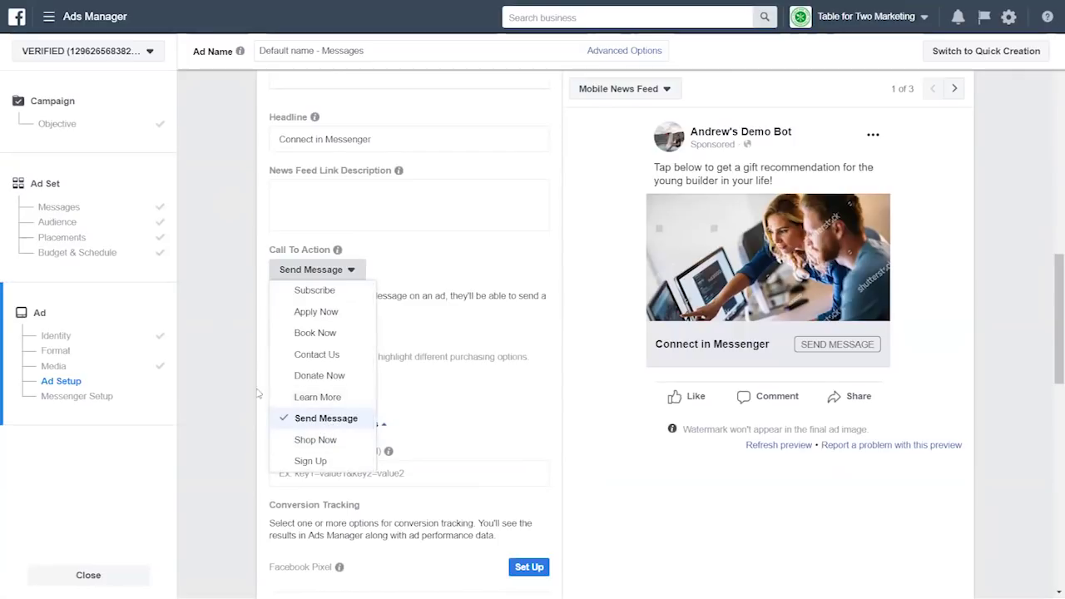
{"action": "left_click", "coordinate": [326, 418]}
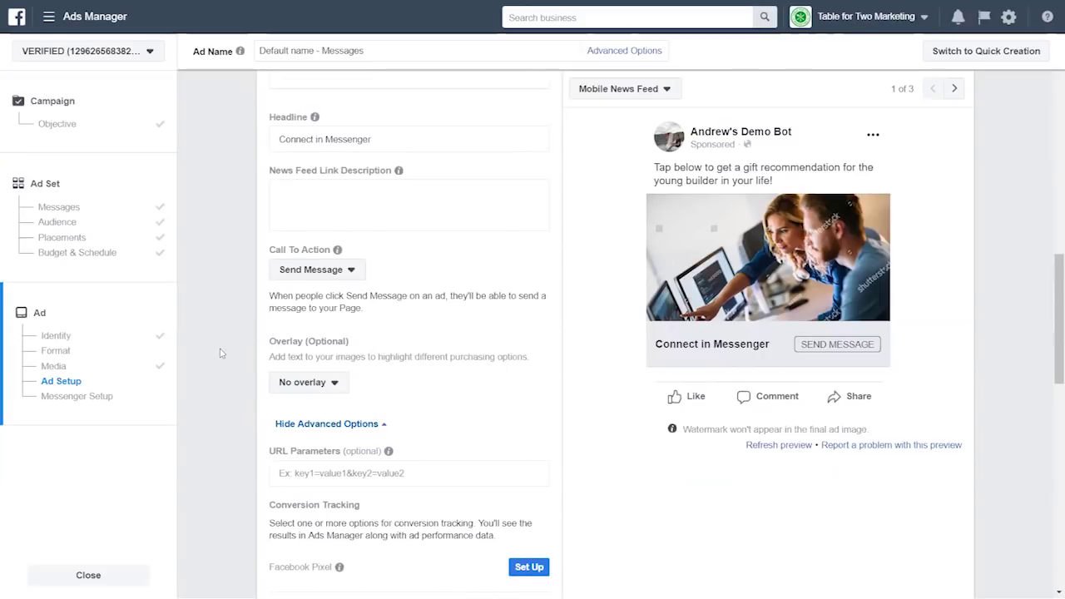
{"action": "scroll", "coordinate": [221, 354], "scroll_direction": "down", "scroll_amount": 3}
- Scroll down to Messenger Setup and switch it to the Custom Template option
{"action": "scroll", "coordinate": [220, 356], "scroll_direction": "down", "scroll_amount": 5}
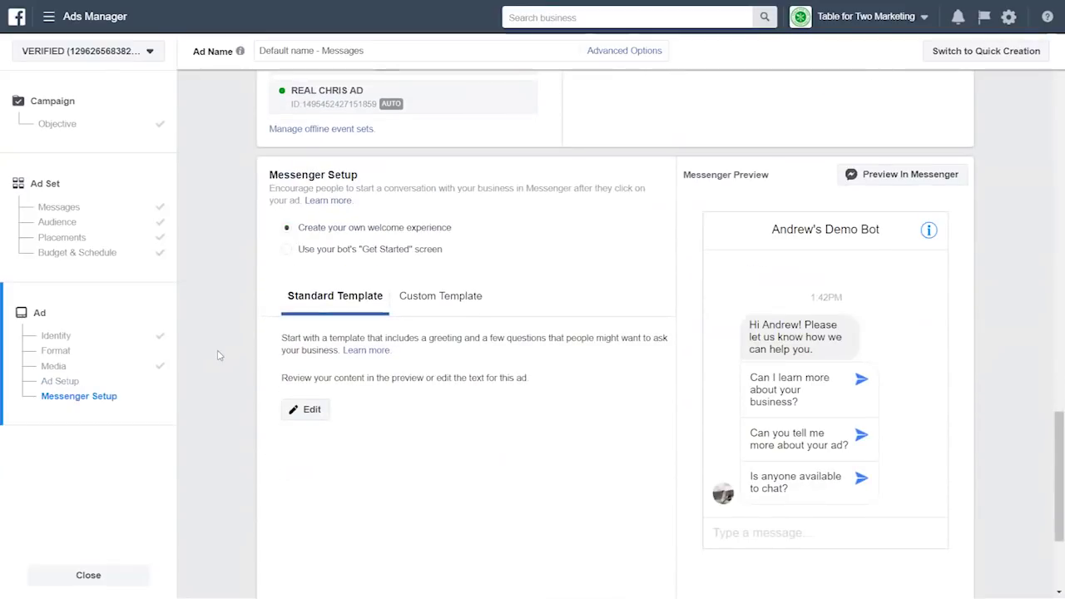
{"action": "scroll", "coordinate": [404, 278], "scroll_direction": "down", "scroll_amount": 1}
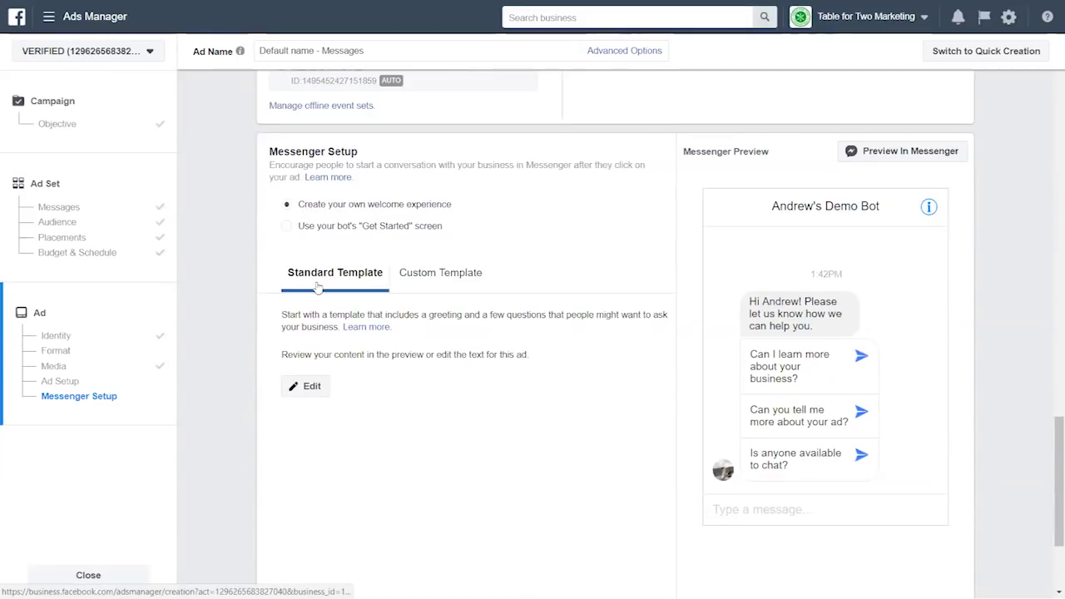
{"action": "left_click", "coordinate": [418, 278]}
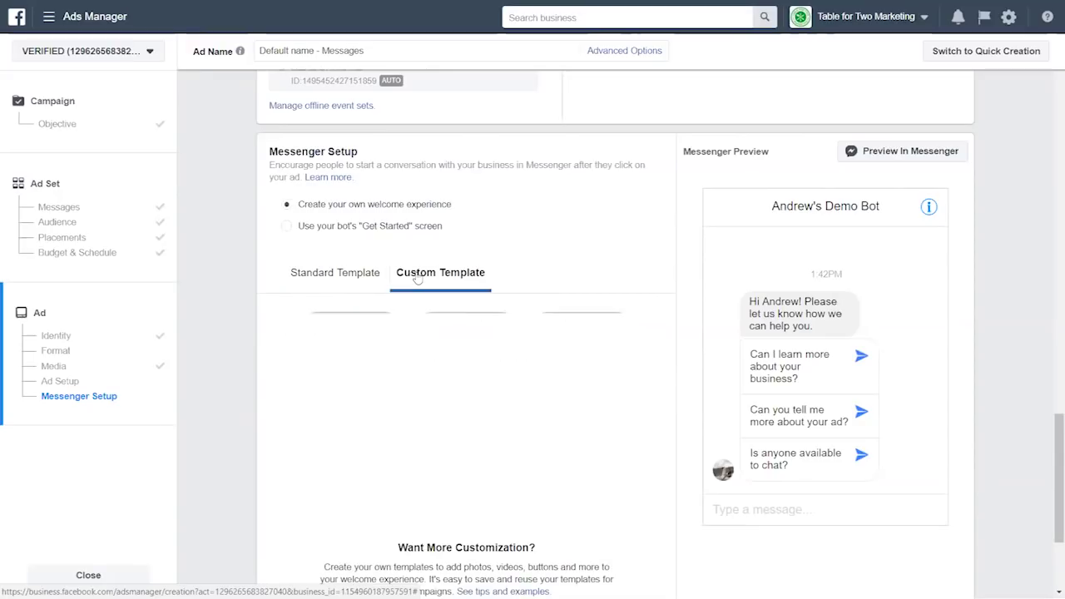
{"action": "scroll", "coordinate": [441, 374], "scroll_direction": "down", "scroll_amount": 2}
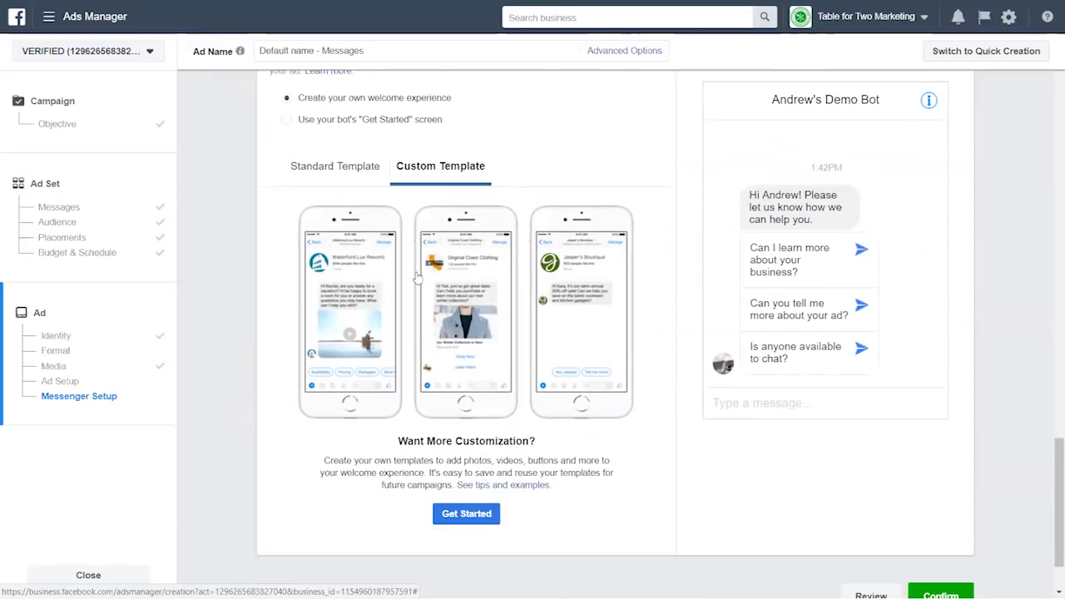
- Create a new custom welcome template and remove its Frequently Asked Questions customer actions
{"action": "left_click", "coordinate": [467, 459]}
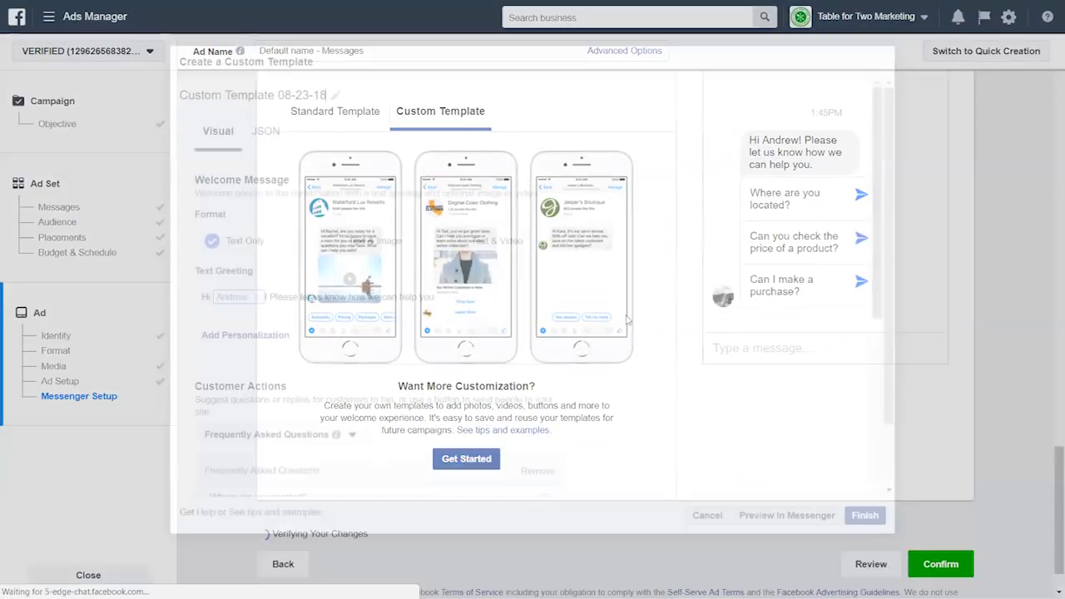
{"action": "scroll", "coordinate": [635, 292], "scroll_direction": "down", "scroll_amount": 6}
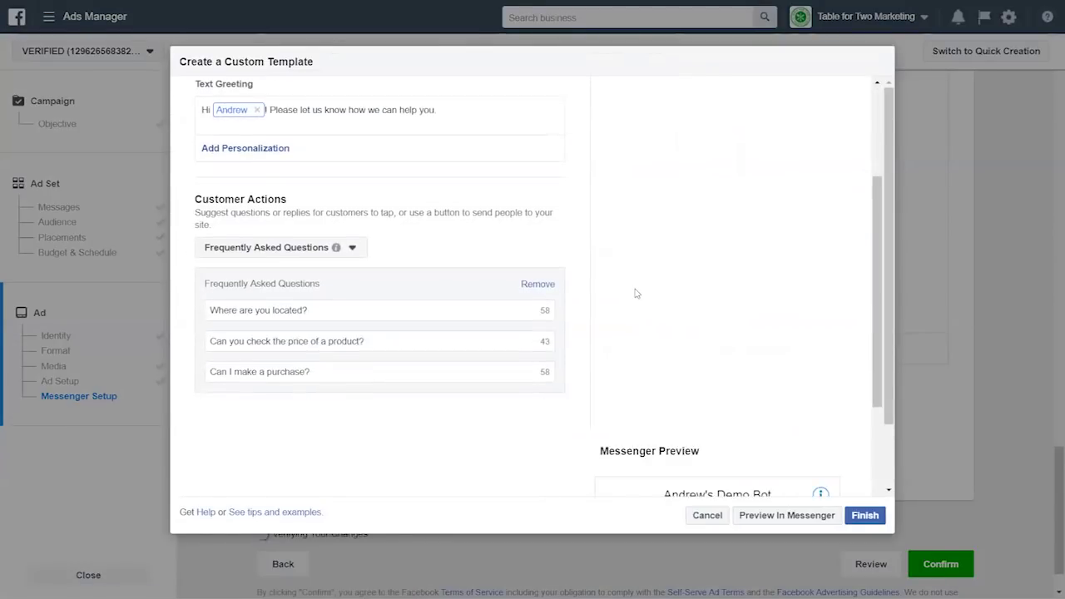
{"action": "scroll", "coordinate": [900, 372], "scroll_direction": "down", "scroll_amount": 1}
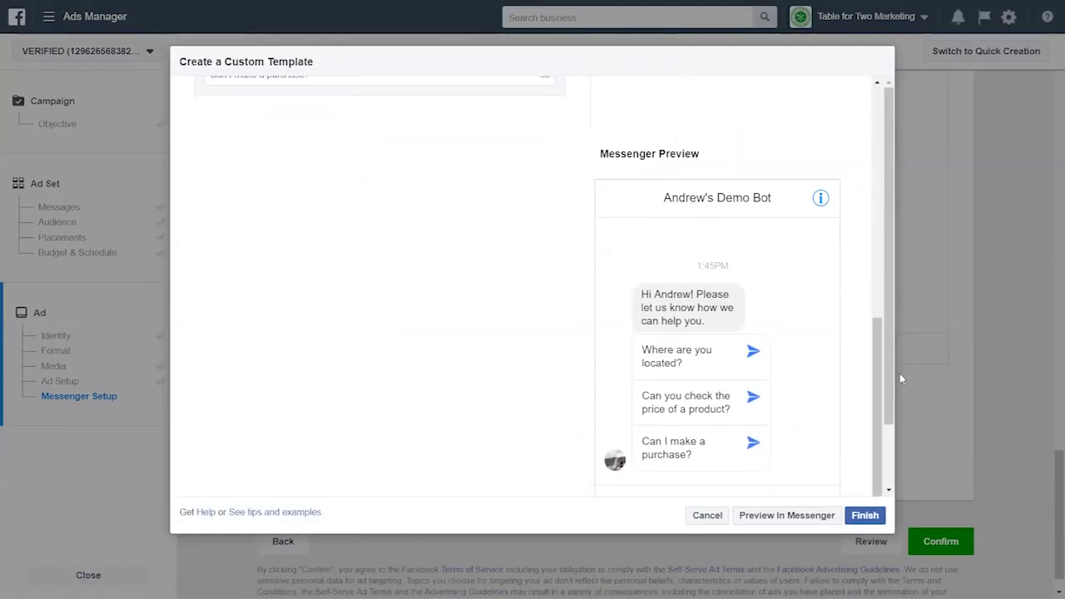
{"action": "scroll", "coordinate": [890, 376], "scroll_direction": "down", "scroll_amount": 1}
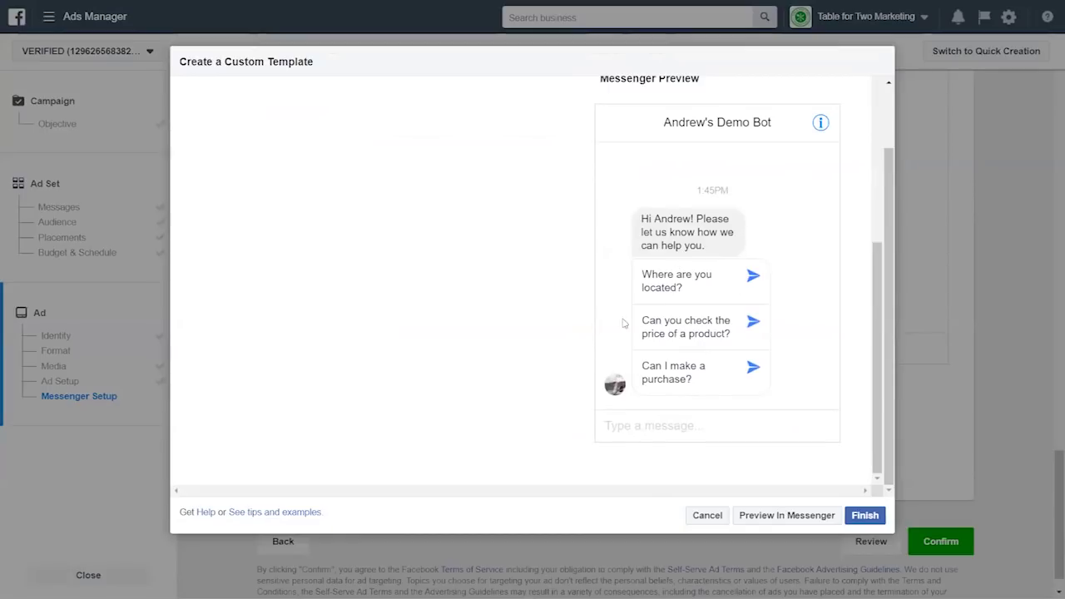
{"action": "scroll", "coordinate": [557, 311], "scroll_direction": "up", "scroll_amount": 5}
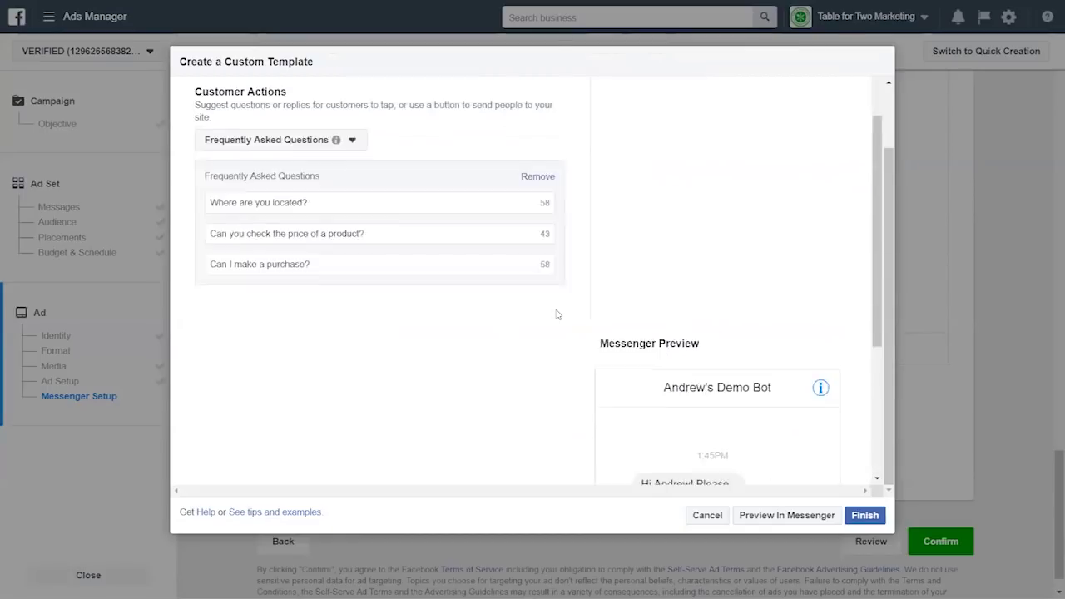
{"action": "mouse_move", "coordinate": [314, 261]}
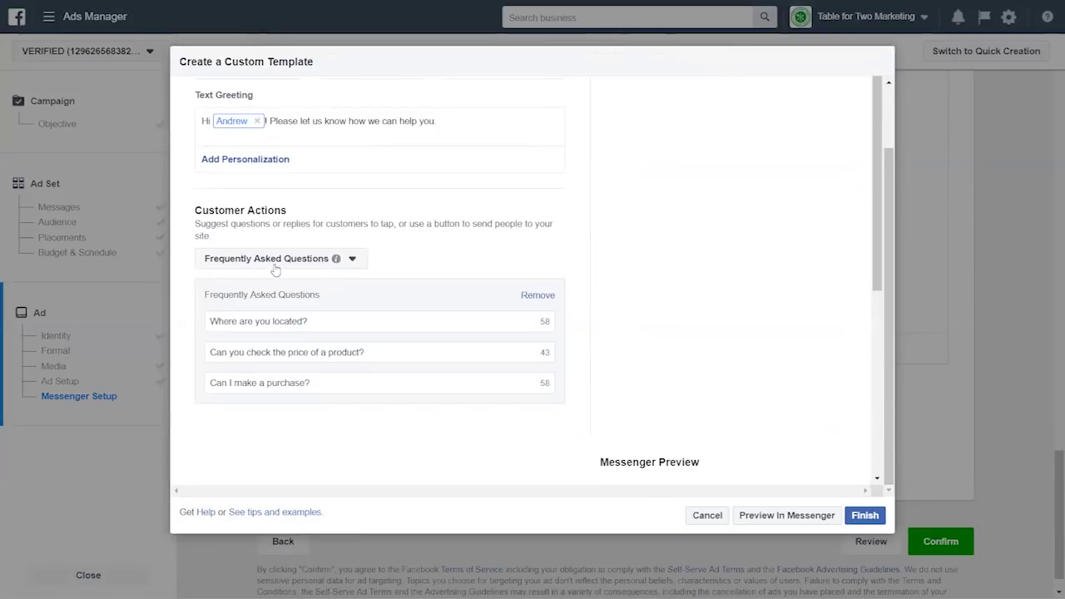
{"action": "left_click", "coordinate": [540, 296]}
{"action": "scroll", "coordinate": [344, 273], "scroll_direction": "up", "scroll_amount": 1}
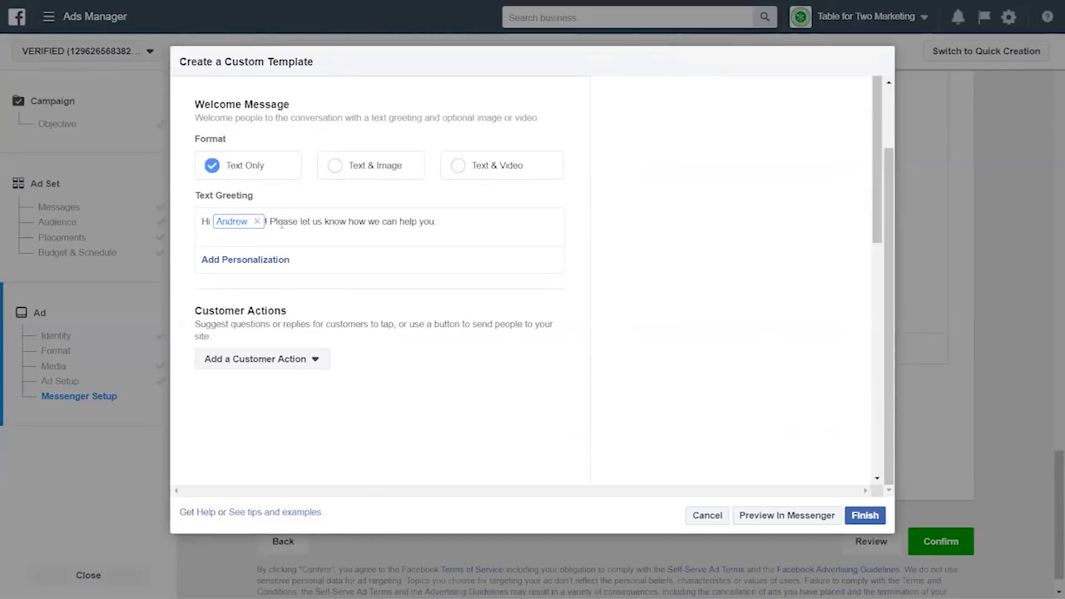
- Replace the greeting sentence after the first-name token with 'How old is the person you're shopping for?'
{"action": "left_click_drag", "start_coordinate": [270, 222], "coordinate": [447, 223]}
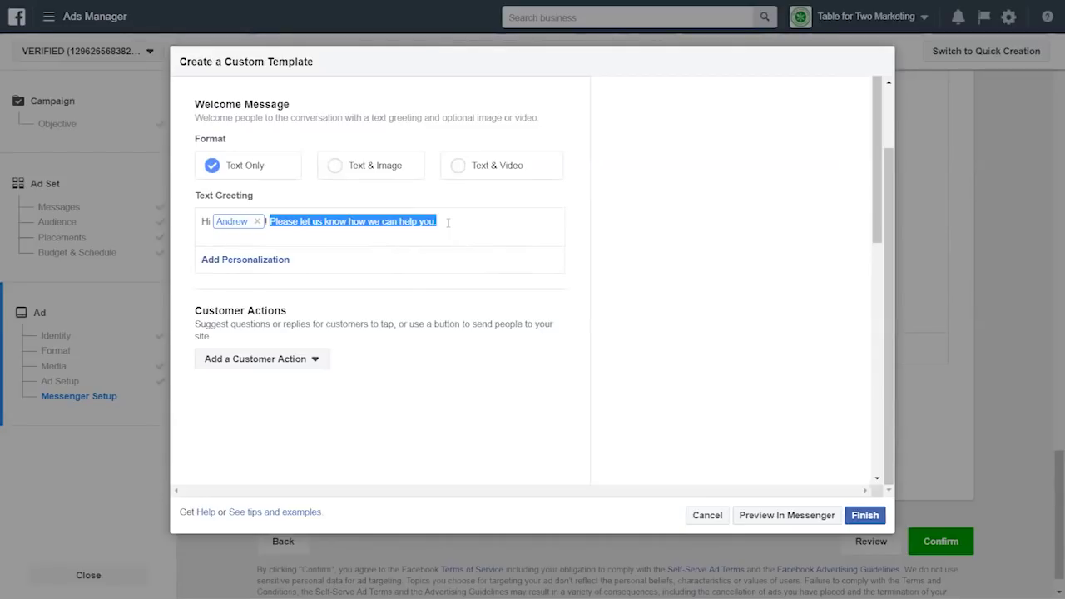
{"action": "type", "text": "How old"}
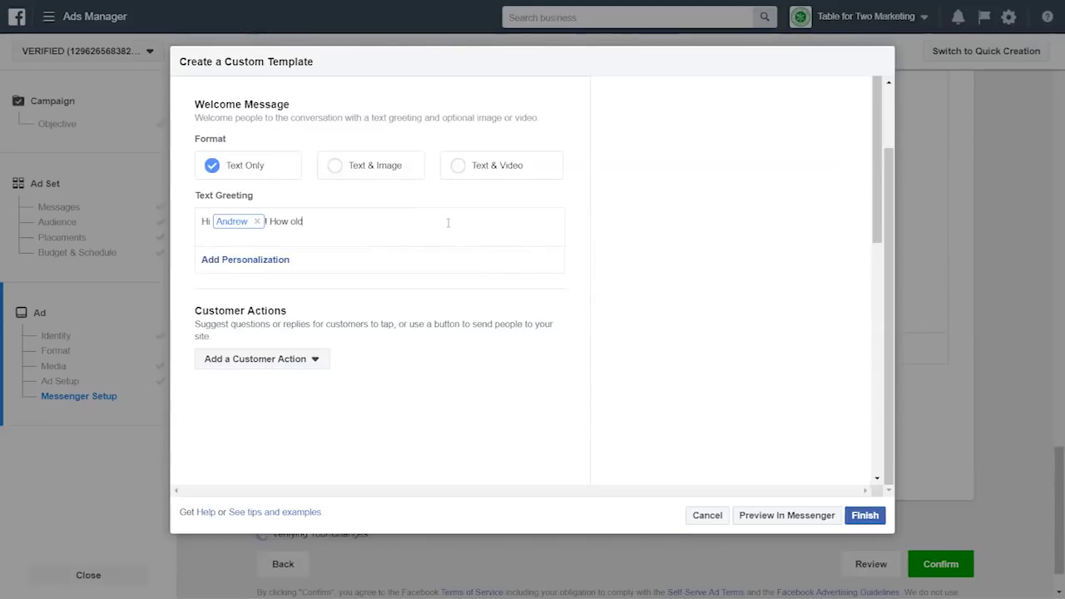
{"action": "type", "text": "is the person you're shopping for?"}
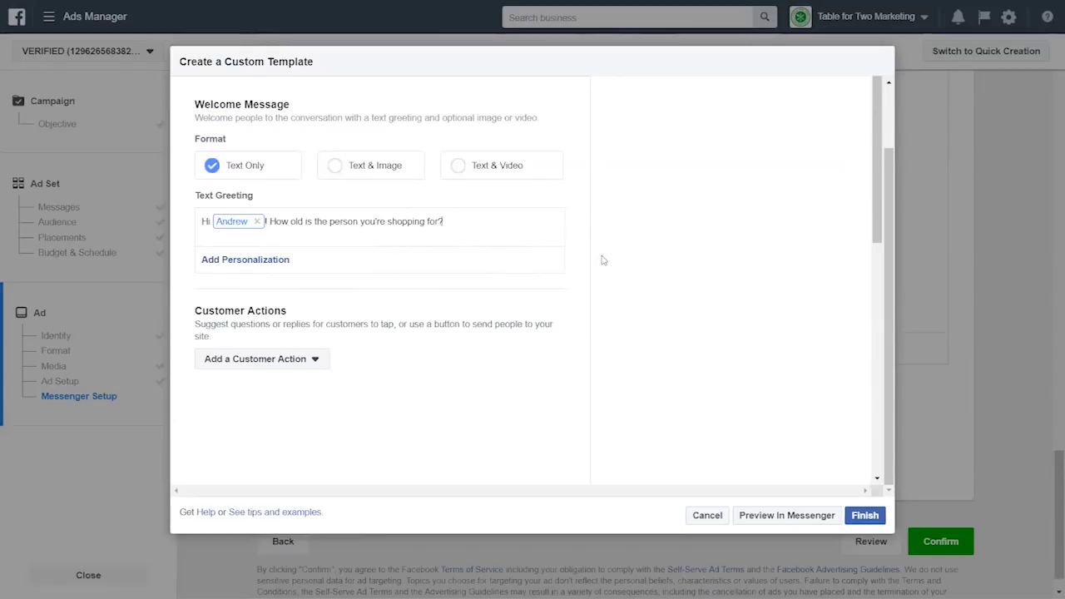
{"action": "scroll", "coordinate": [876, 277], "scroll_direction": "down", "scroll_amount": 5}
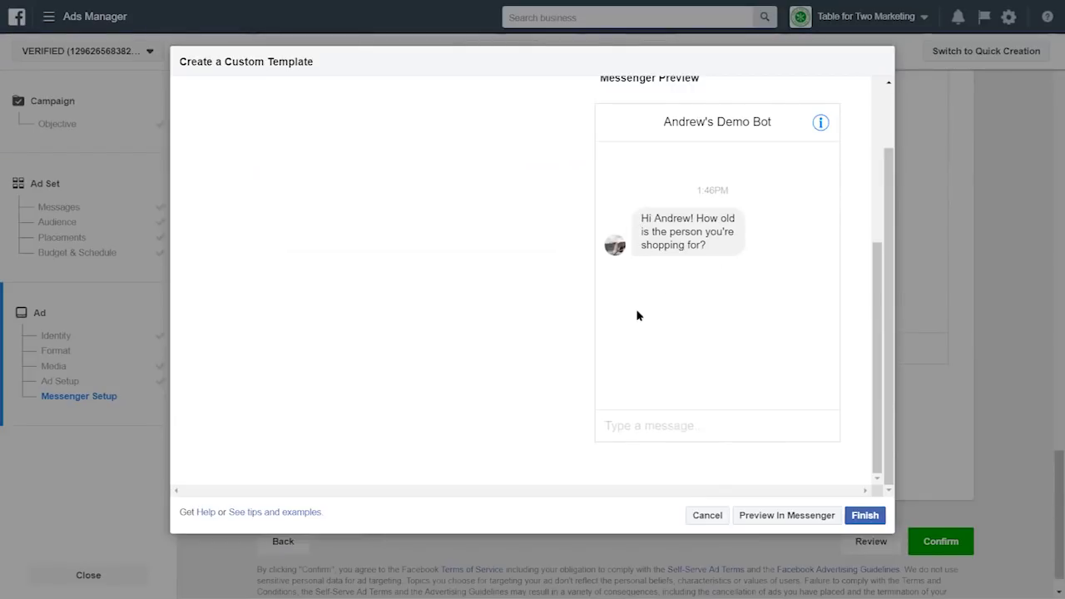
{"action": "scroll", "coordinate": [579, 406], "scroll_direction": "up", "scroll_amount": 6}
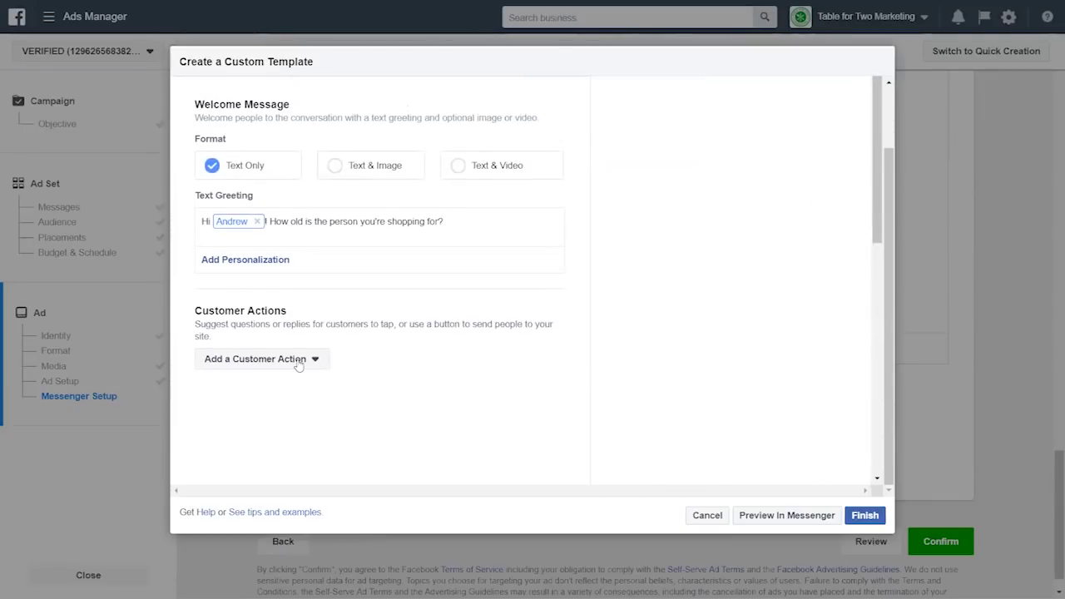
- Add a Quick Replies customer action with two replies, both connected to the bot
{"action": "left_click", "coordinate": [297, 358]}
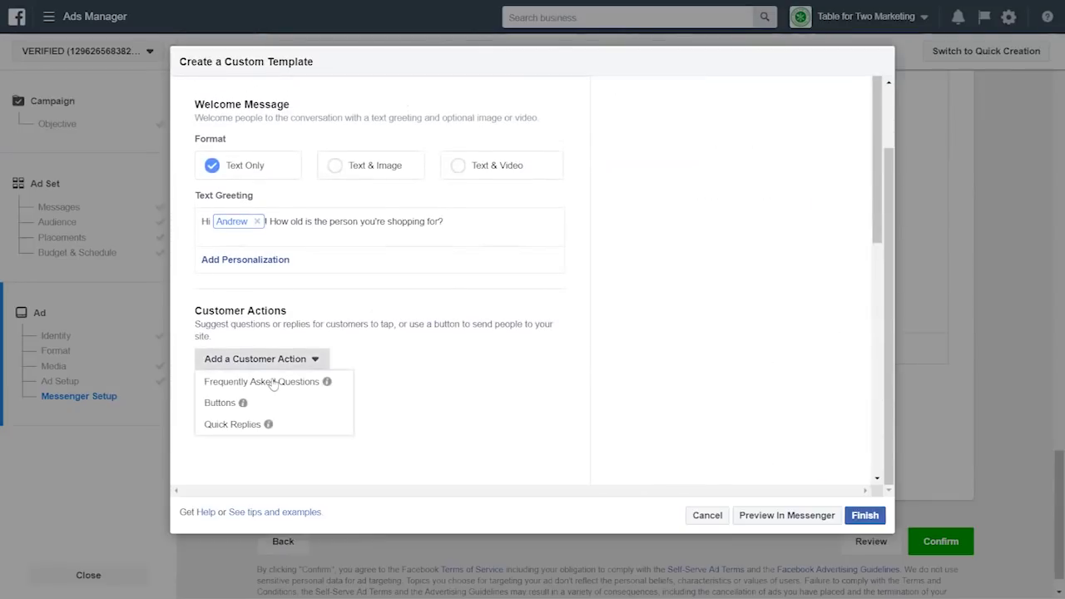
{"action": "left_click", "coordinate": [226, 425]}
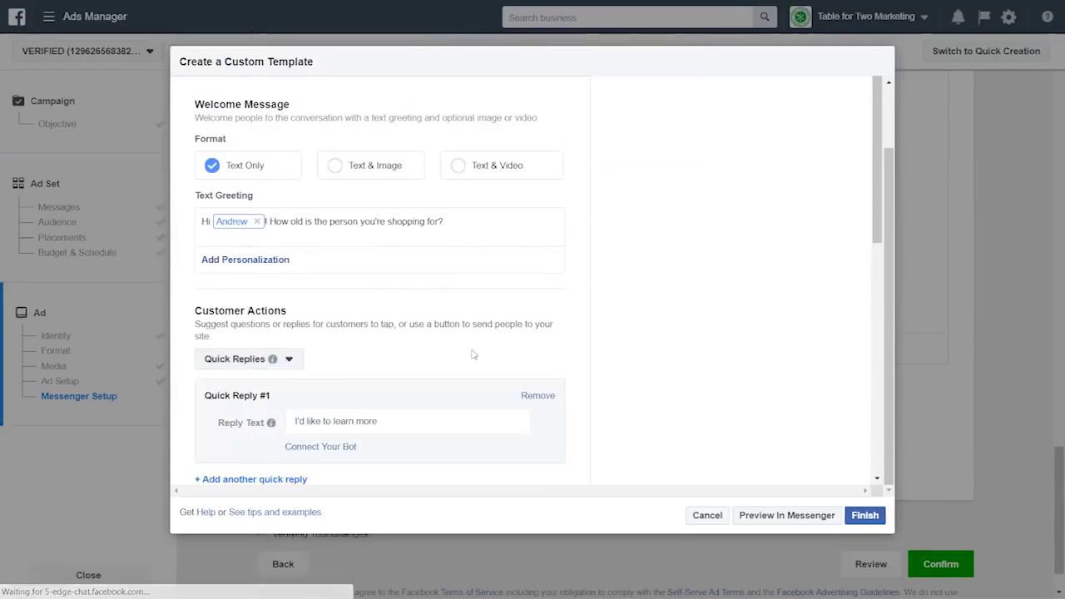
{"action": "scroll", "coordinate": [527, 353], "scroll_direction": "down", "scroll_amount": 2}
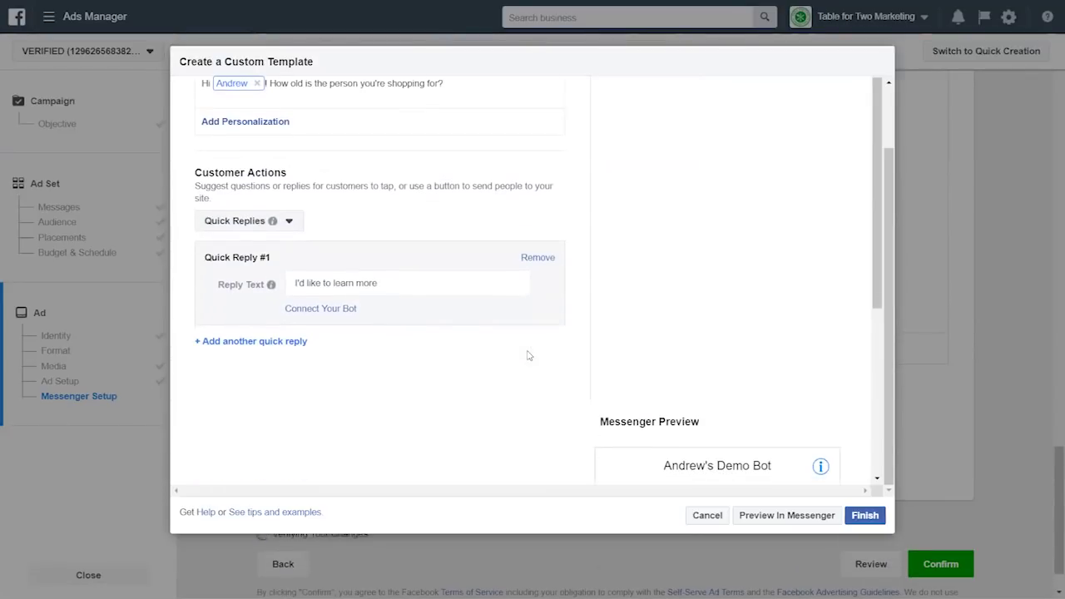
{"action": "left_click", "coordinate": [282, 343]}
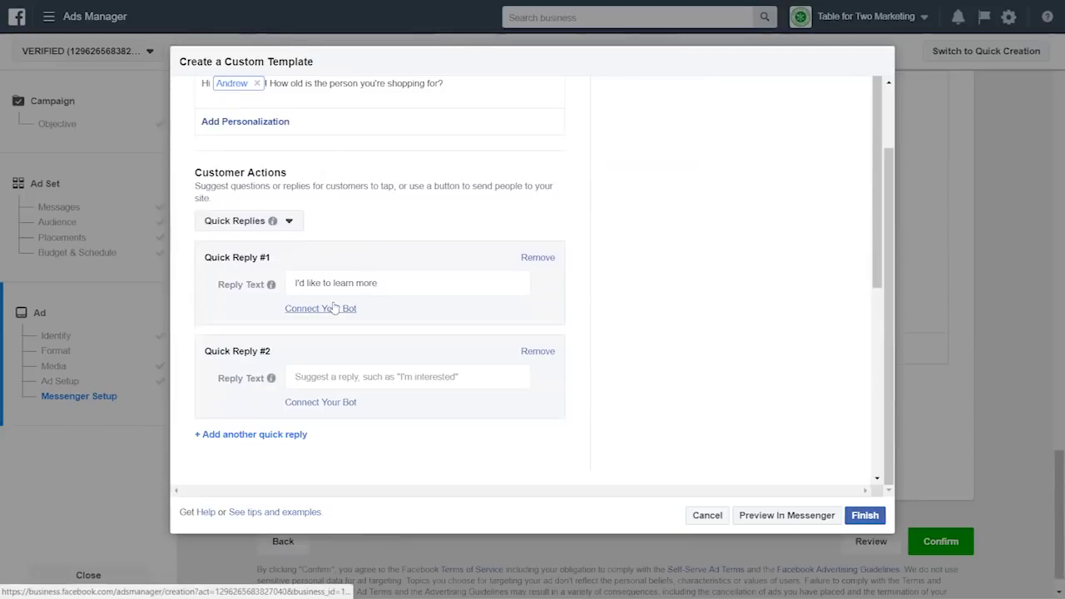
{"action": "left_click", "coordinate": [306, 312]}
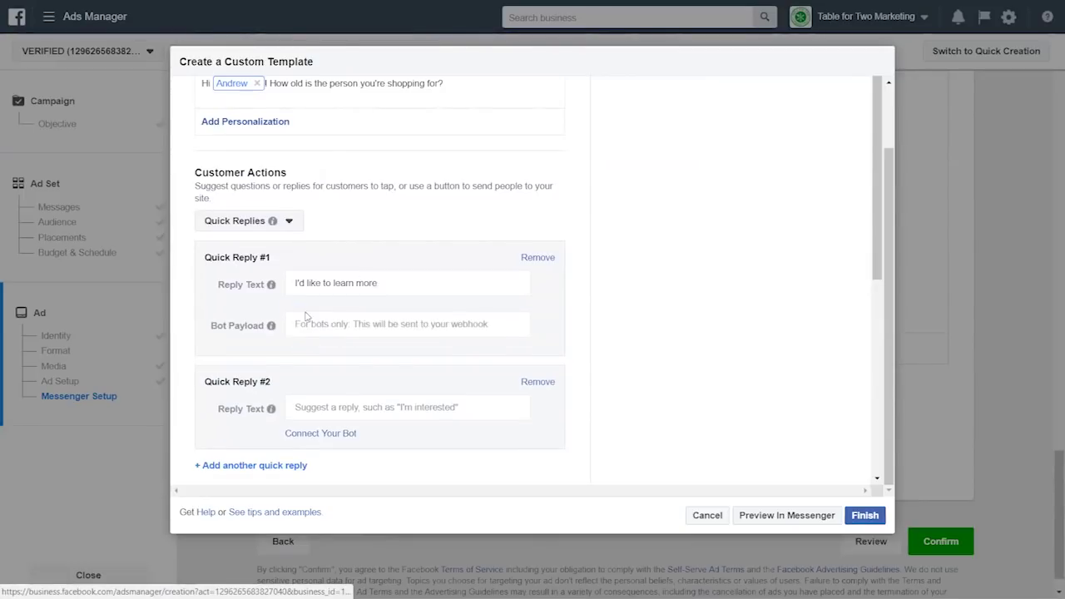
{"action": "left_click", "coordinate": [319, 438]}
- Label the two quick replies '3-5 Years Old' and '6-12 Years Old'
{"action": "left_click", "coordinate": [337, 284]}
{"action": "key", "text": "ctrl+a"}
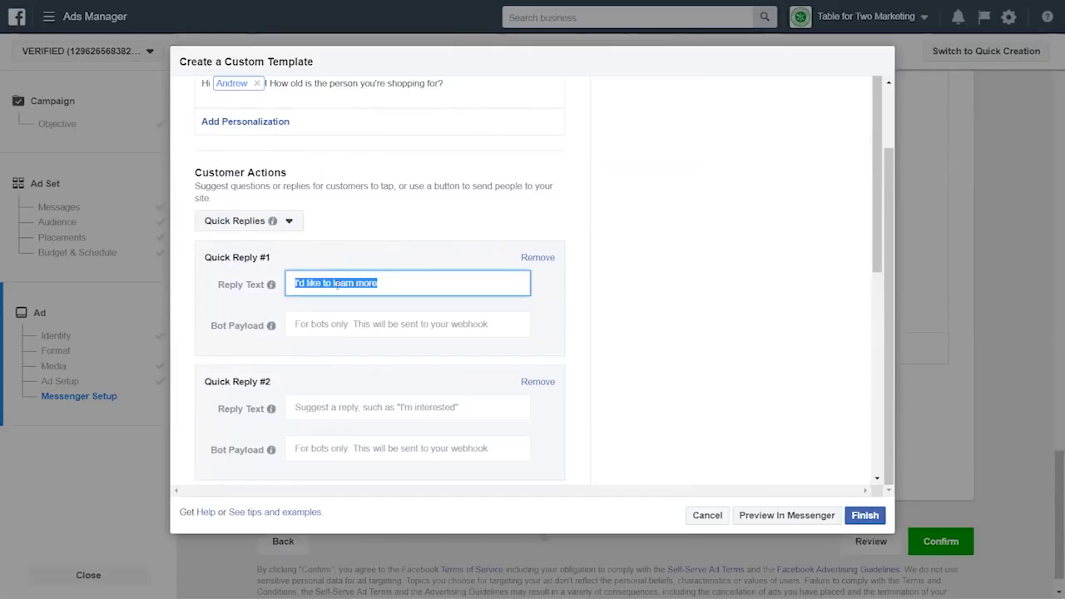
{"action": "type", "text": "6-12"}
{"action": "key", "text": "ctrl+a"}
{"action": "type", "text": "3-5 Years Old"}
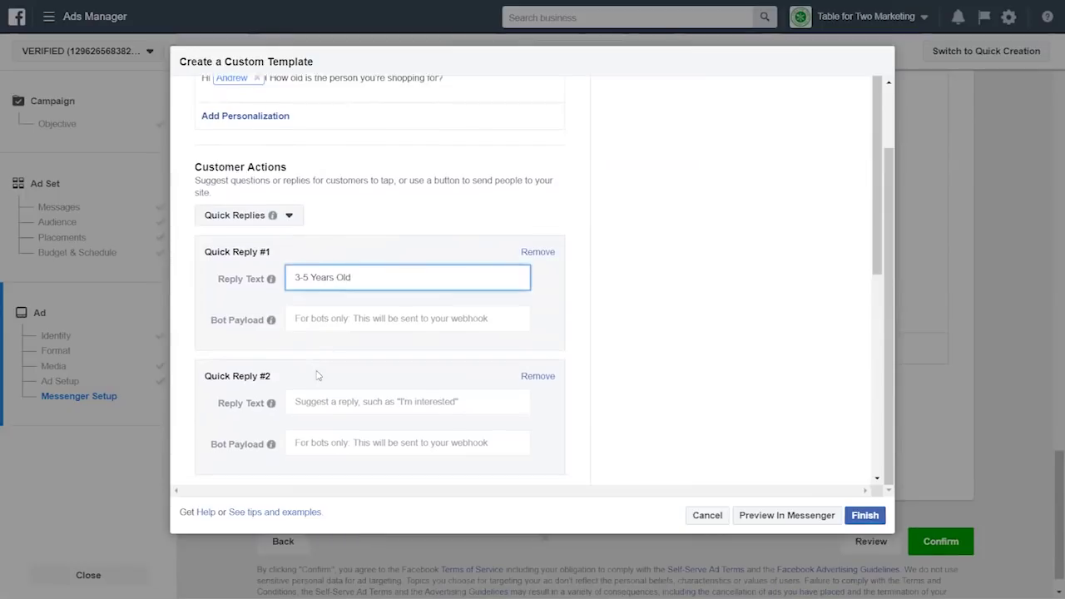
{"action": "left_click", "coordinate": [320, 364]}
{"action": "type", "text": "6-12 Years Old"}
{"action": "left_click", "coordinate": [612, 342]}
{"action": "scroll", "coordinate": [639, 359], "scroll_direction": "down", "scroll_amount": 5}
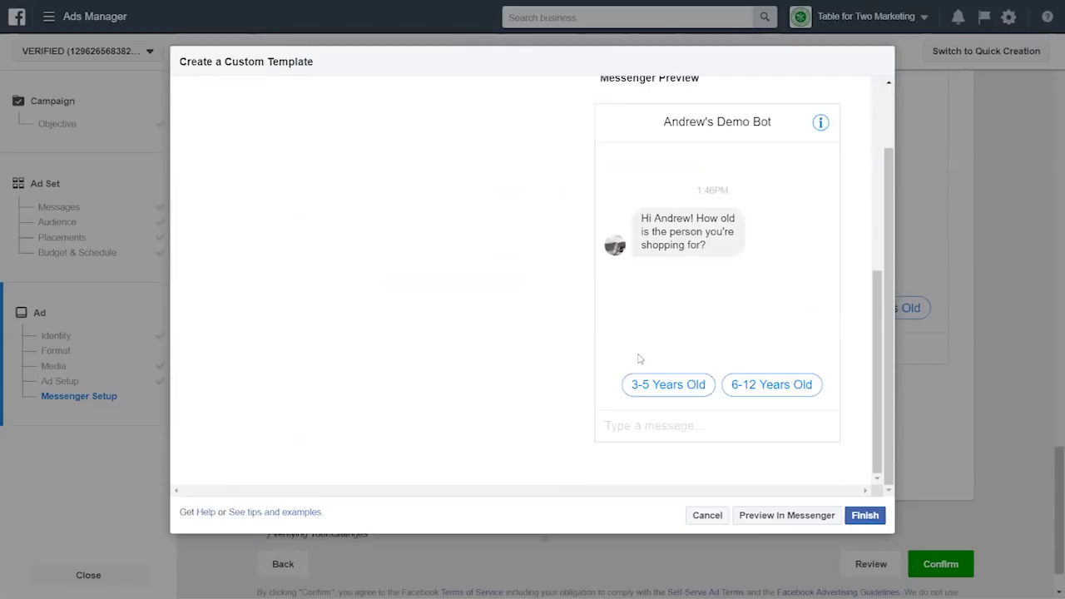
{"action": "scroll", "coordinate": [574, 350], "scroll_direction": "up", "scroll_amount": 5}
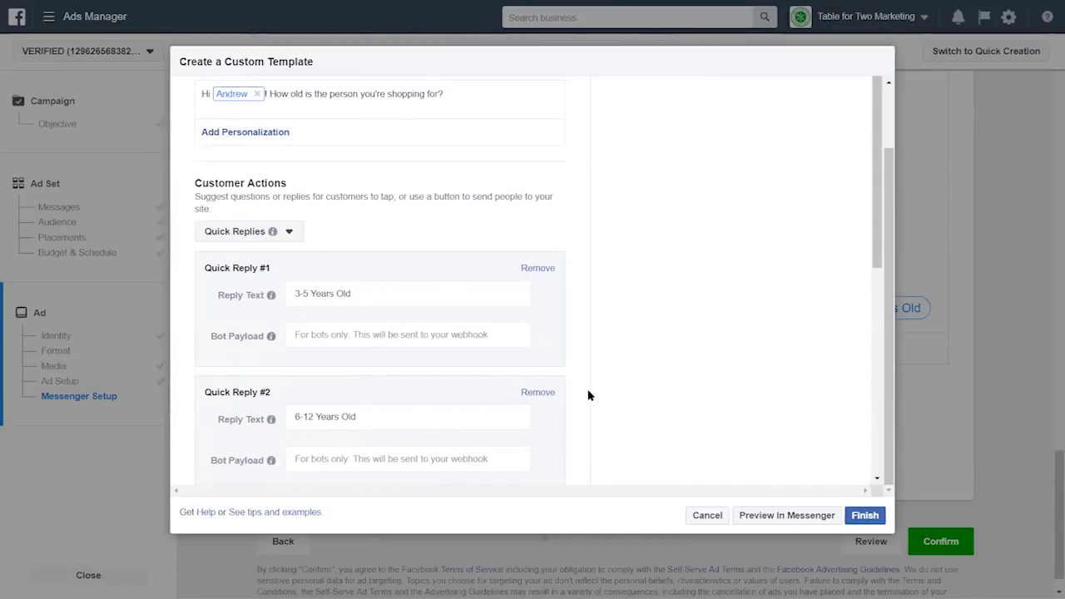
{"action": "key", "text": "F11"}
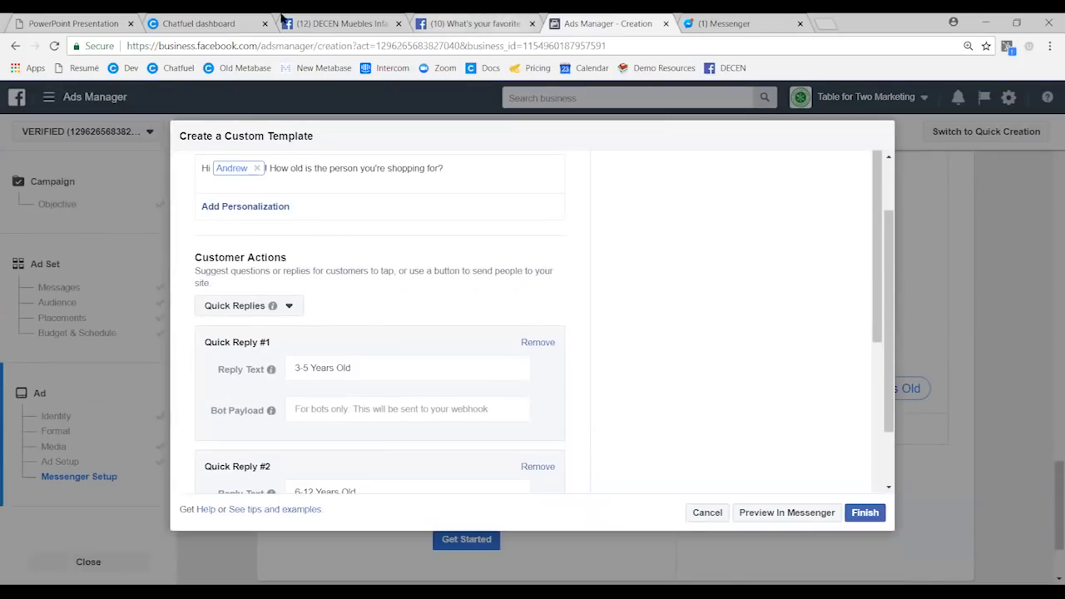
- In the Chatfuel dashboard, add blocks named '3-5' and '6-12' to the LEGO group
{"action": "left_click", "coordinate": [235, 19]}
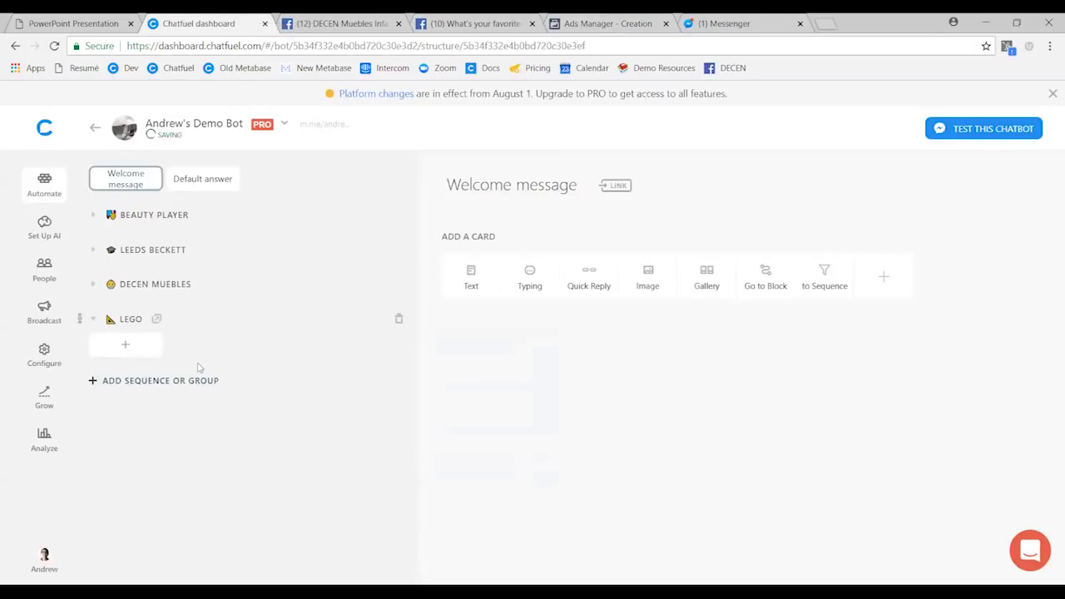
{"action": "left_click", "coordinate": [135, 351]}
{"action": "type", "text": "3-5"}
{"action": "left_click", "coordinate": [221, 352]}
{"action": "type", "text": "6-12"}
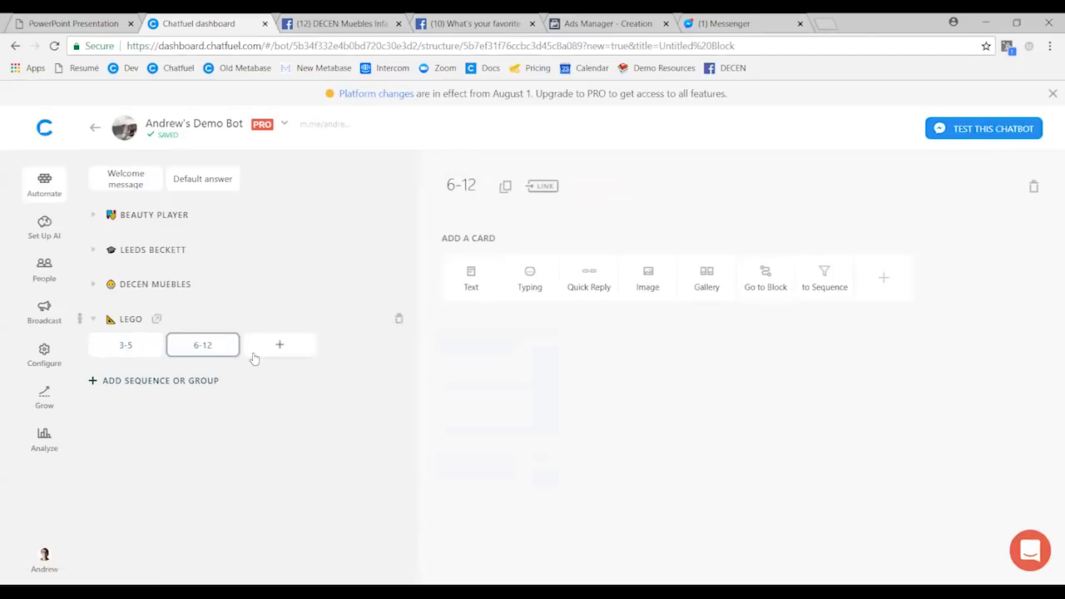
{"action": "left_click", "coordinate": [620, 16]}
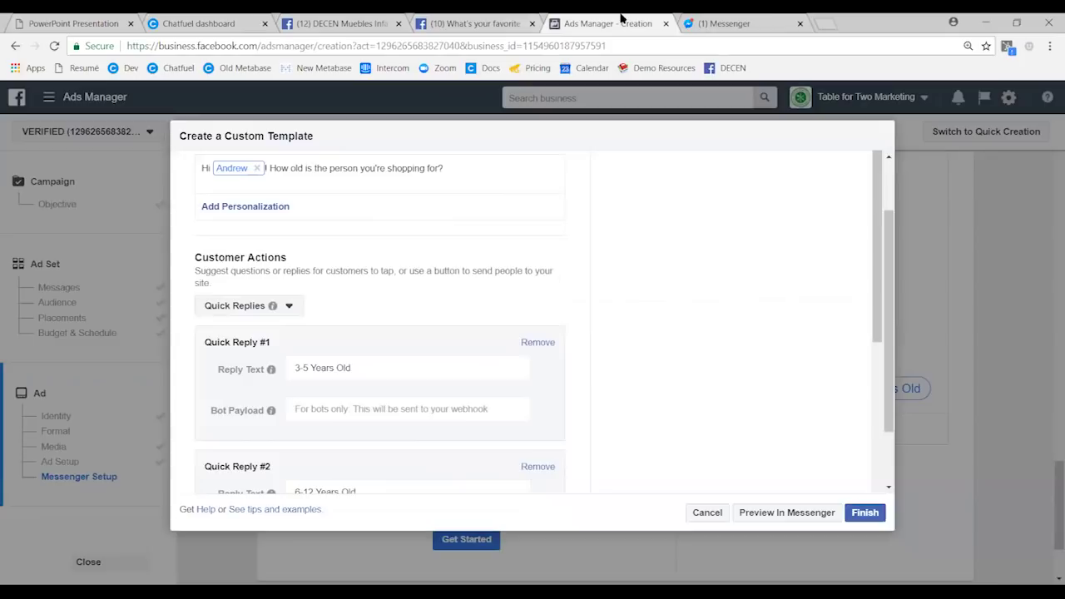
{"action": "scroll", "coordinate": [668, 387], "scroll_direction": "down", "scroll_amount": 5}
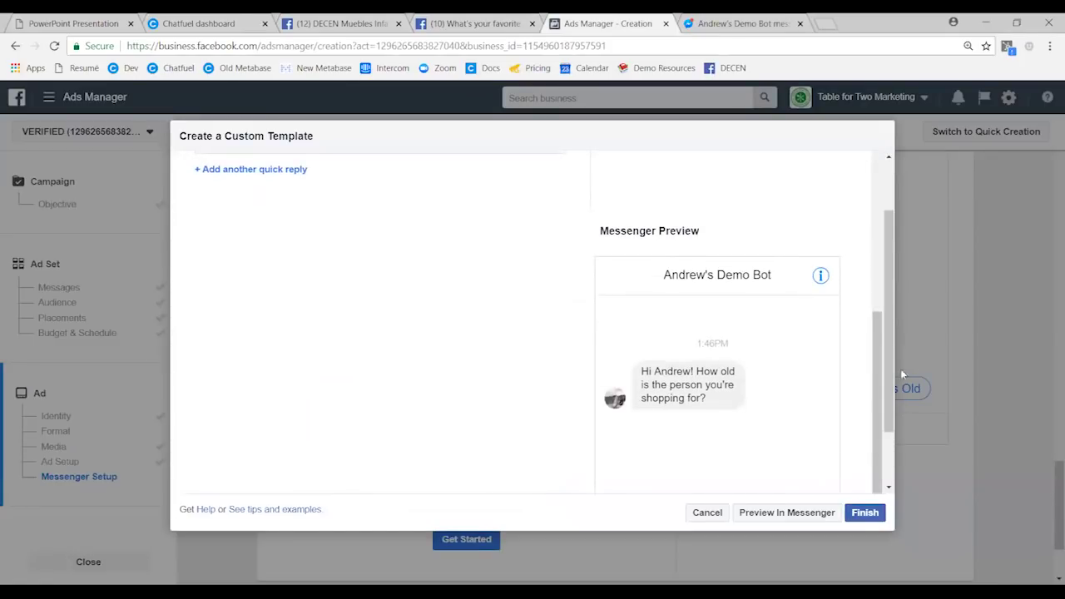
{"action": "scroll", "coordinate": [732, 399], "scroll_direction": "down", "scroll_amount": 1}
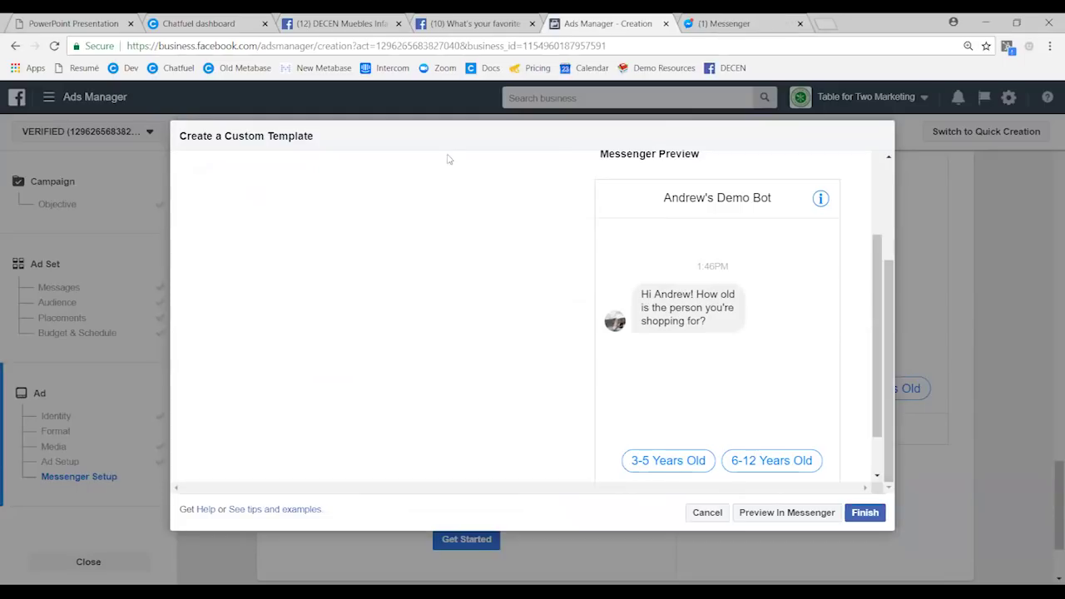
{"action": "left_click", "coordinate": [198, 23]}
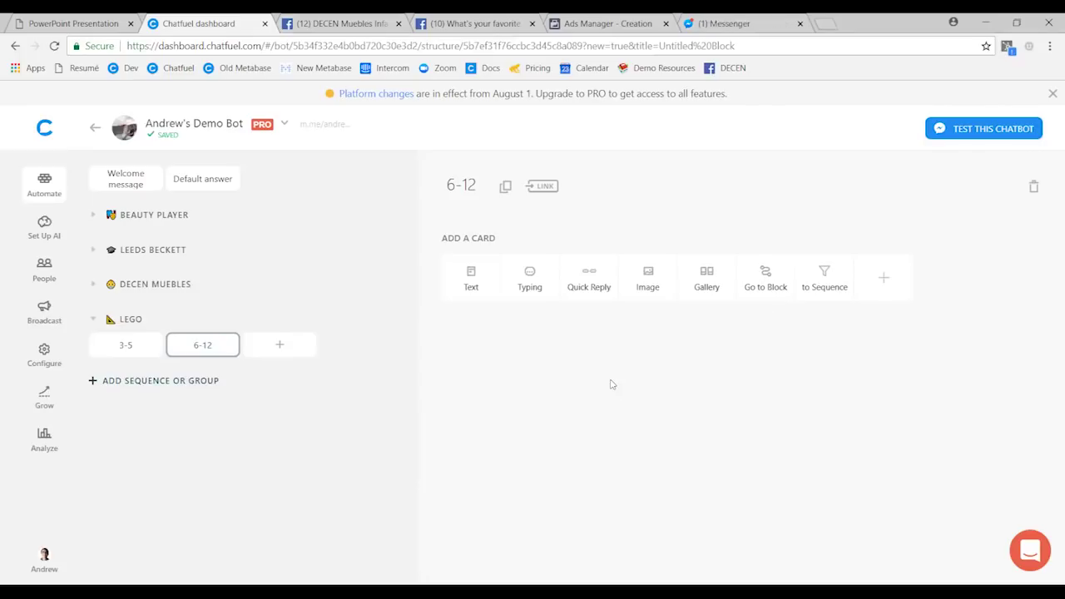
- In the 3-5 block, discard the faulty lego 2-5 gallery card and delete it
{"action": "left_click", "coordinate": [125, 347]}
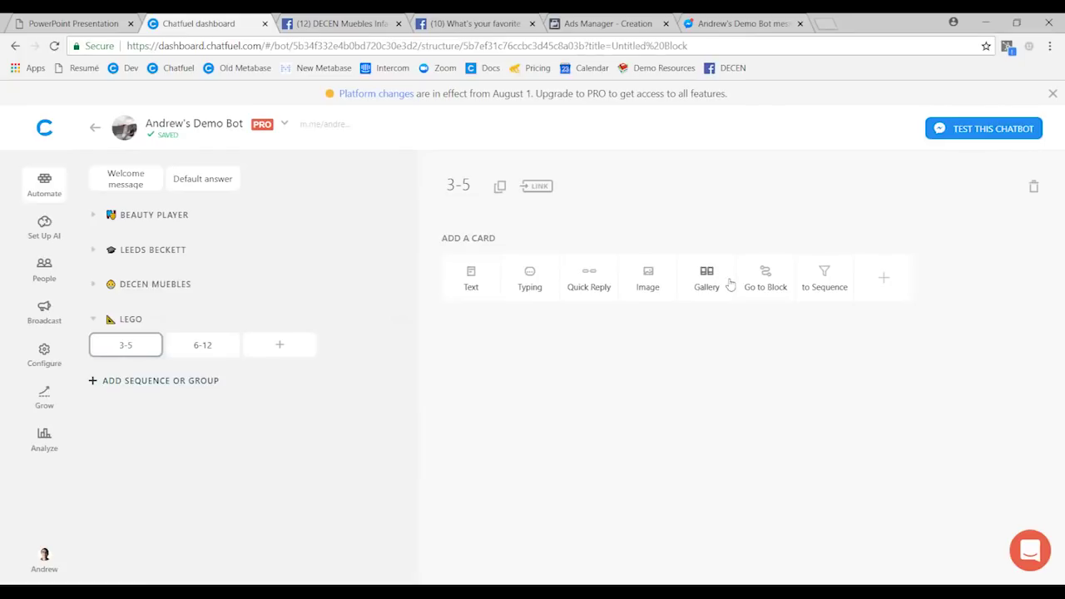
{"action": "left_click", "coordinate": [704, 287]}
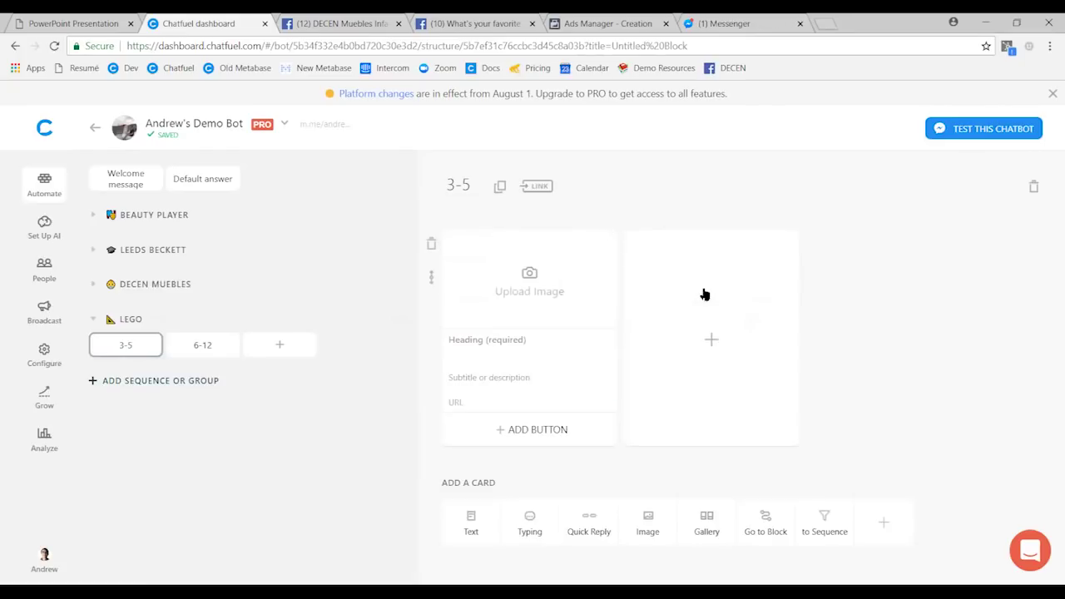
{"action": "left_click", "coordinate": [524, 308]}
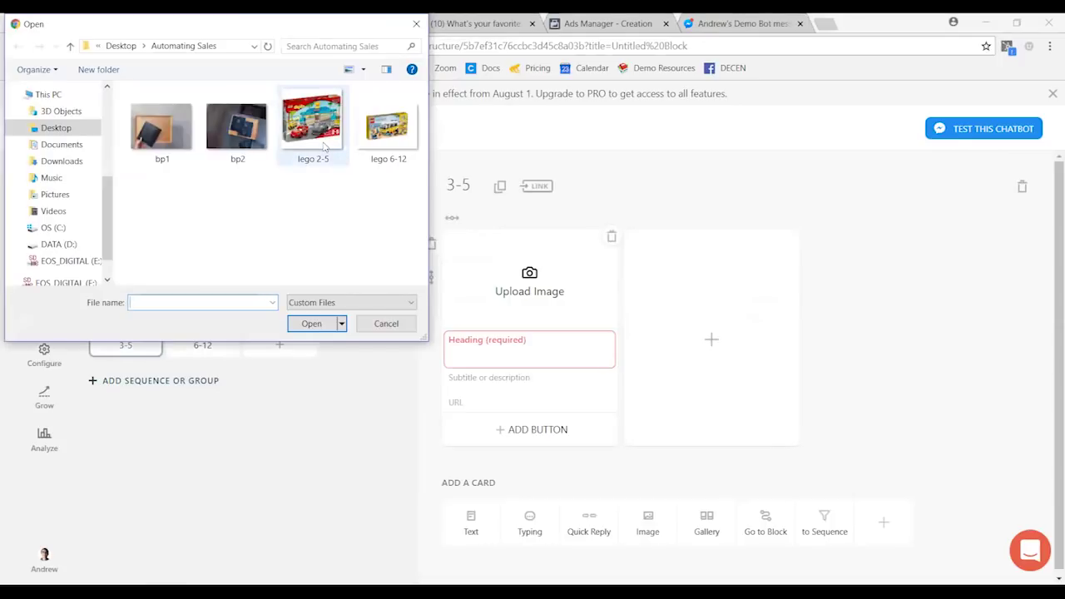
{"action": "left_click", "coordinate": [324, 147]}
{"action": "key", "text": "Return"}
{"action": "left_click", "coordinate": [668, 442]}
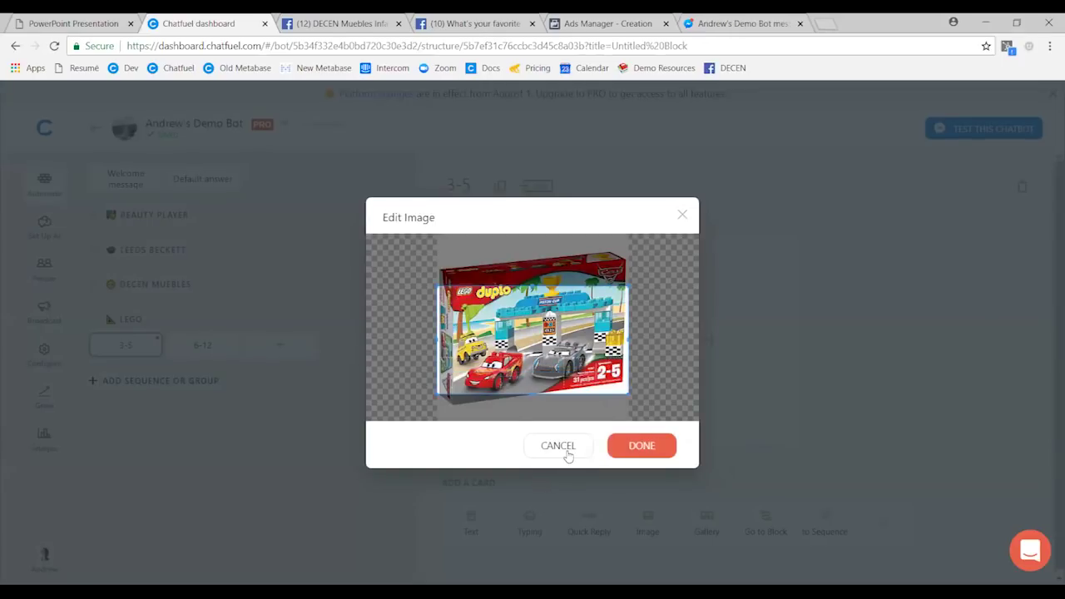
{"action": "left_click", "coordinate": [563, 447]}
{"action": "left_click", "coordinate": [432, 244]}
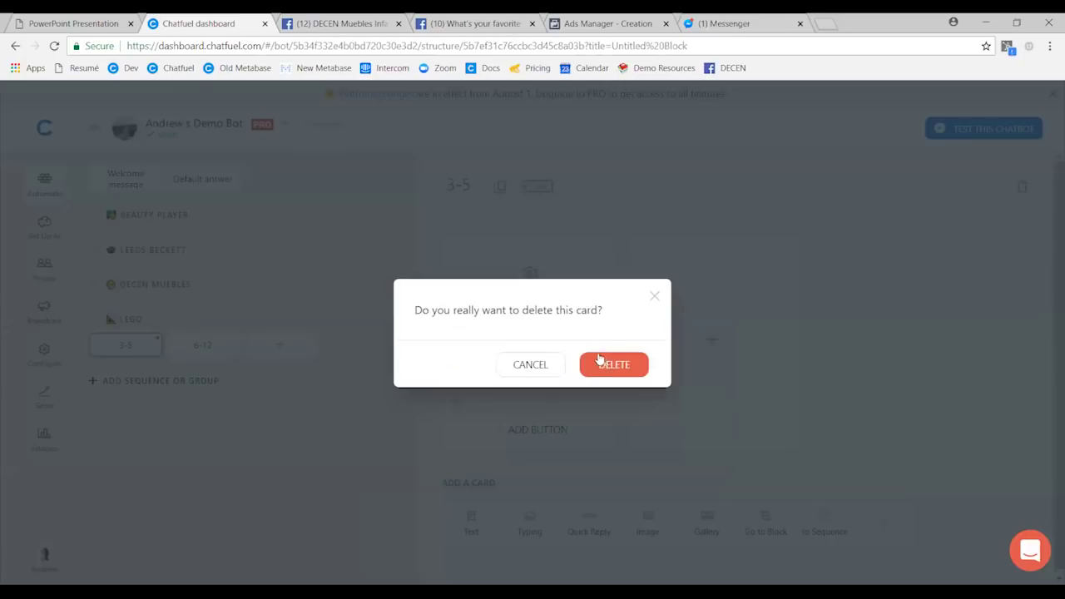
{"action": "left_click", "coordinate": [608, 367]}
- Add a fresh gallery card with the lego 2-5 picture, square images, cropped to full height
{"action": "left_click", "coordinate": [703, 291]}
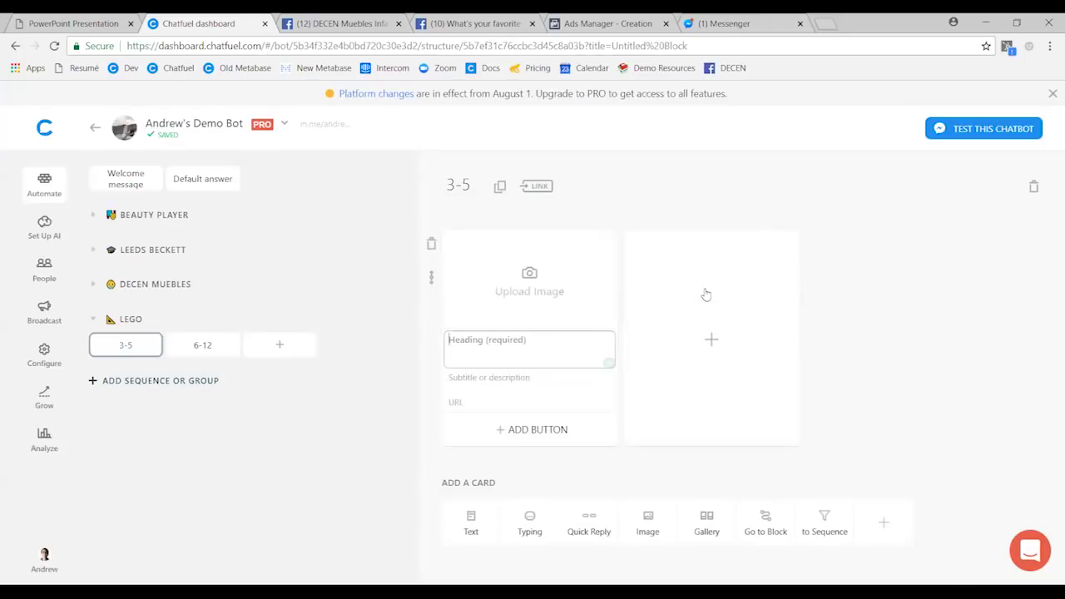
{"action": "left_click", "coordinate": [574, 288]}
{"action": "left_click", "coordinate": [321, 150]}
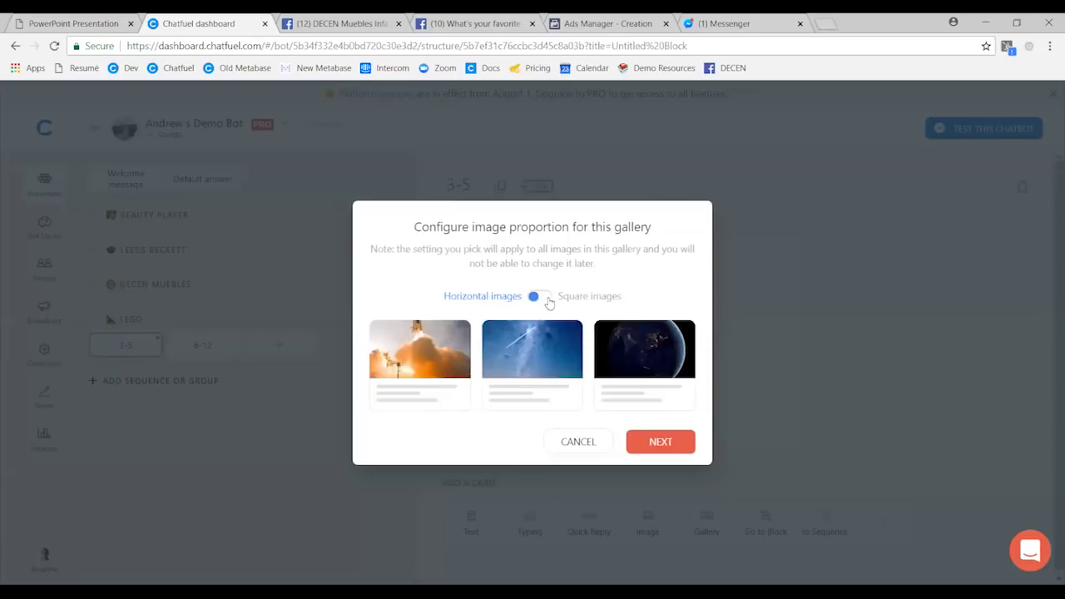
{"action": "left_click", "coordinate": [546, 297]}
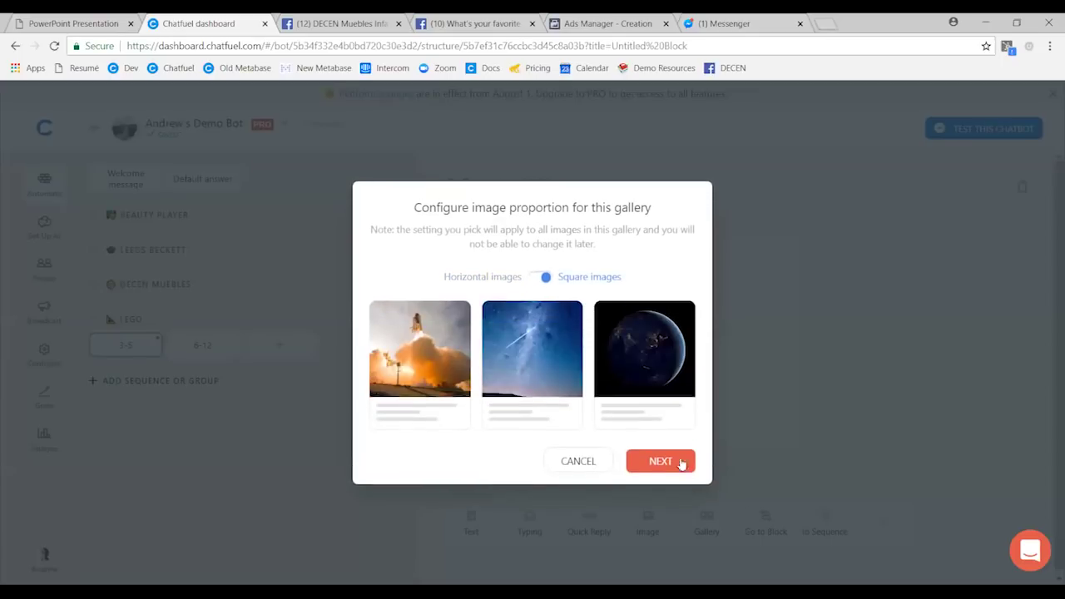
{"action": "key", "text": "Return"}
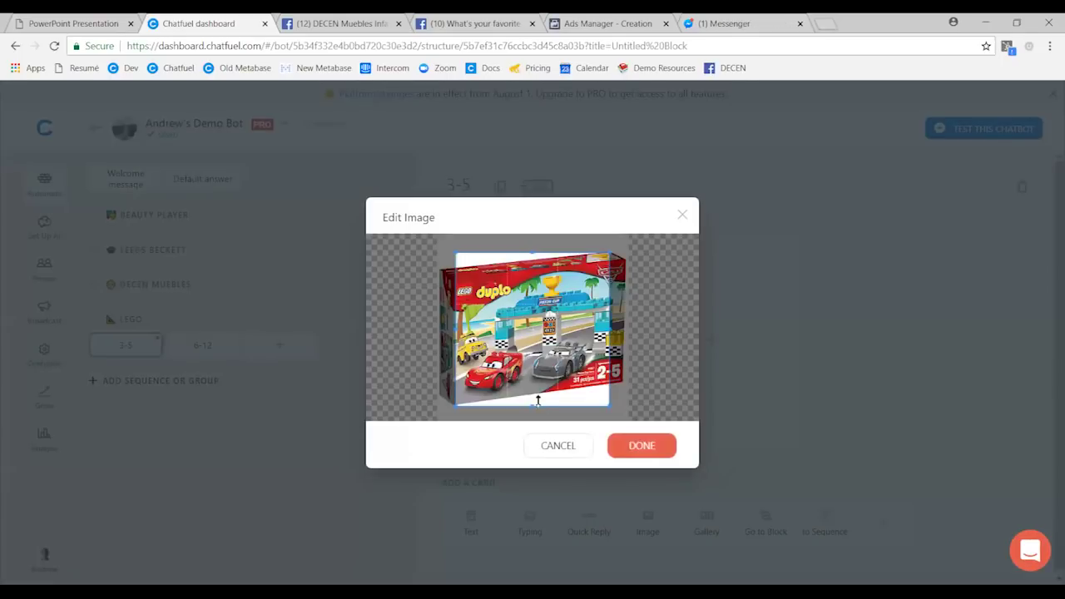
{"action": "left_click_drag", "start_coordinate": [530, 408], "coordinate": [527, 498]}
{"action": "left_click_drag", "start_coordinate": [539, 252], "coordinate": [551, 172]}
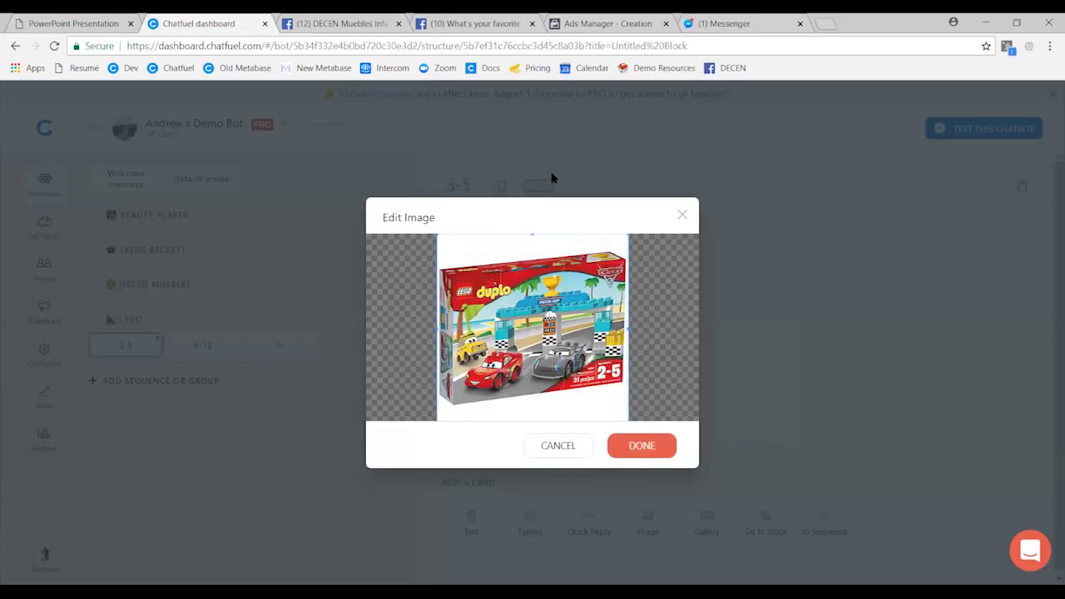
- Apply the square crop and give the card heading 'Cars LEGO Kit' and subtitle '$49'
{"action": "left_click", "coordinate": [876, 356]}
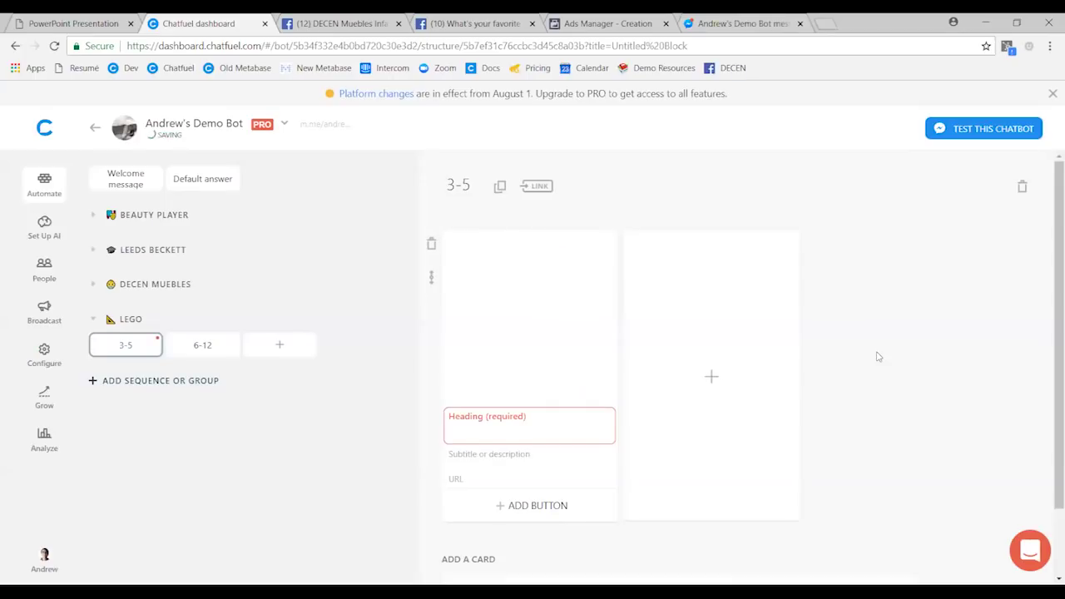
{"action": "type", "text": "Cars LEGO Kit"}
{"action": "scroll", "coordinate": [527, 425], "scroll_direction": "down", "scroll_amount": 2}
{"action": "left_click", "coordinate": [495, 371]}
{"action": "type", "text": "$49"}
{"action": "left_click", "coordinate": [917, 345]}
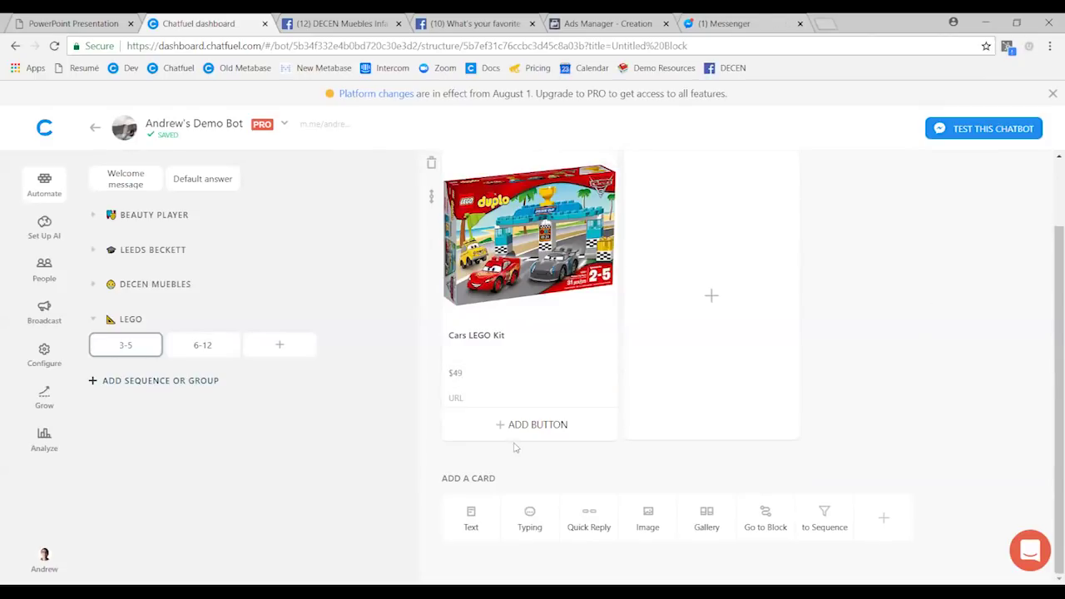
- Add a 'Buy Now' button linking to lego.com/car-kit and use the same URL as the card link
{"action": "left_click", "coordinate": [488, 423]}
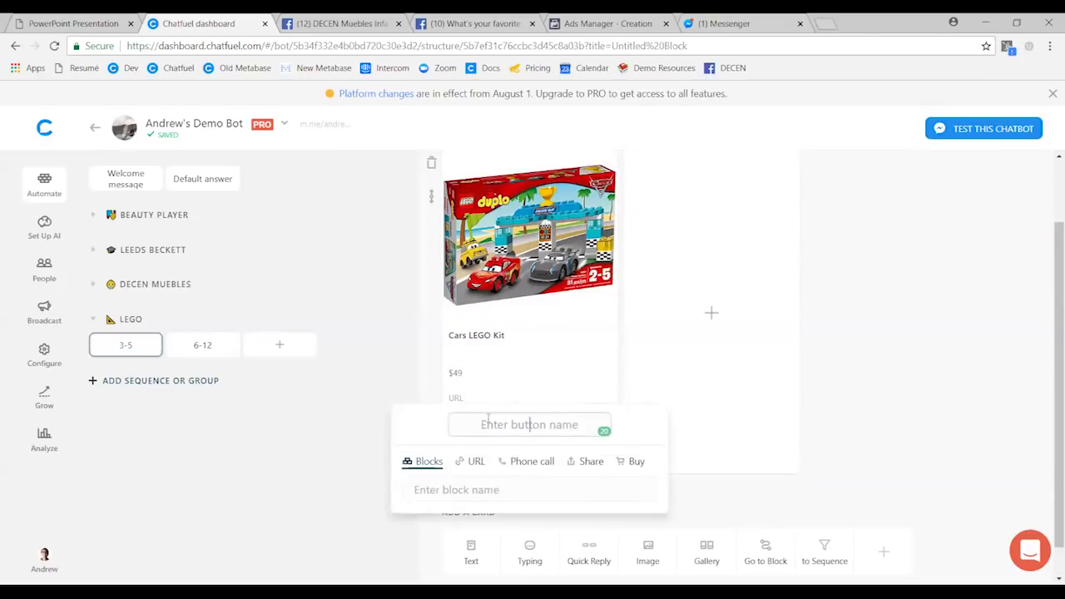
{"action": "type", "text": "Buy Now"}
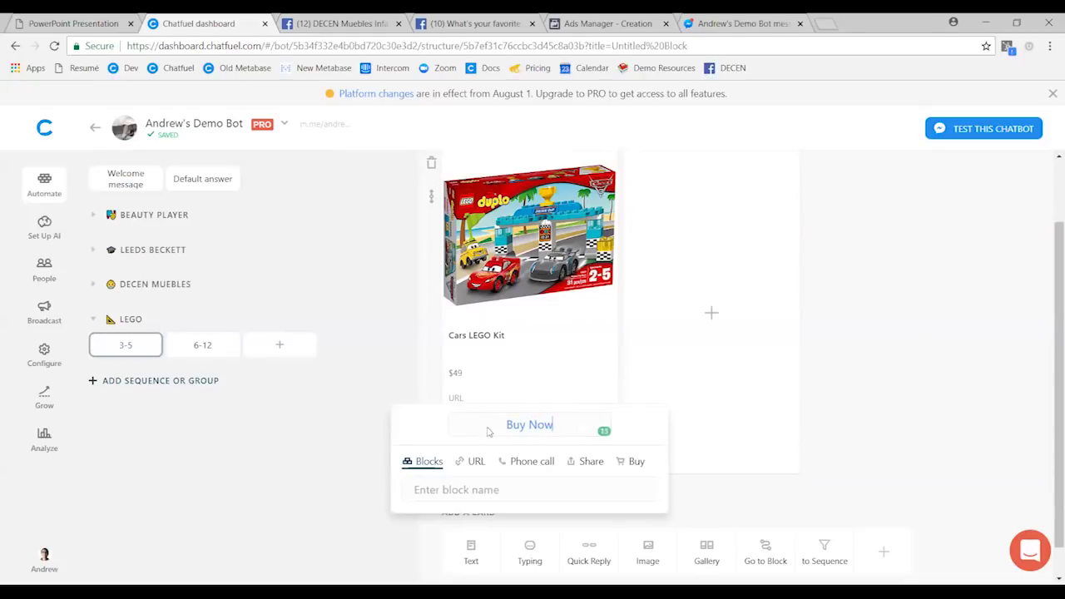
{"action": "left_click", "coordinate": [475, 461]}
{"action": "type", "text": "lego.com/cartit"}
{"action": "key", "text": "Return"}
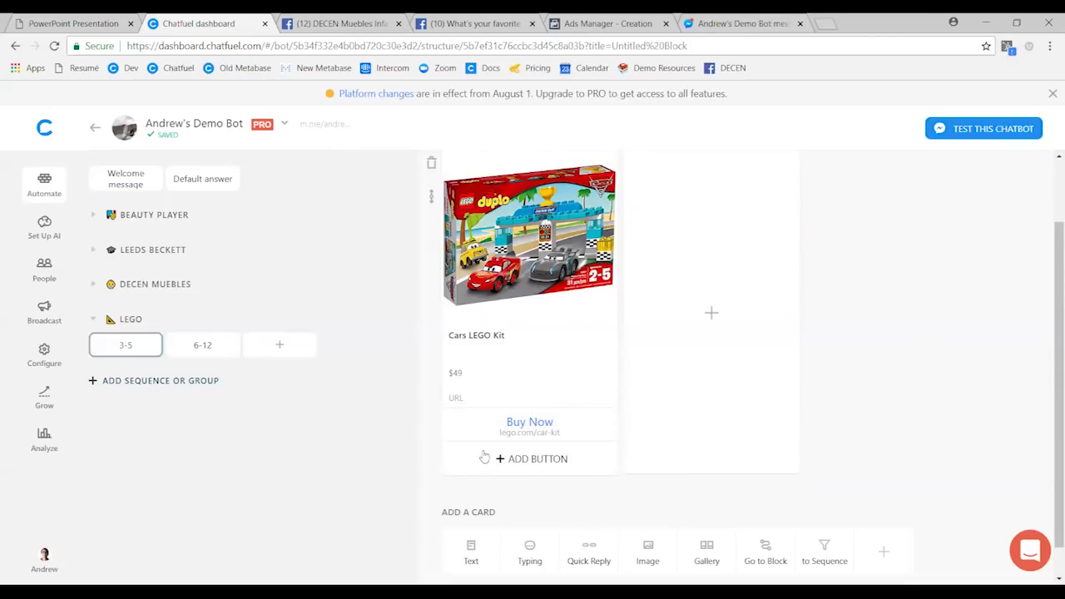
{"action": "left_click", "coordinate": [541, 426]}
{"action": "triple_click", "coordinate": [466, 480]}
{"action": "key", "text": "ctrl+c"}
{"action": "left_click", "coordinate": [468, 397]}
{"action": "key", "text": "ctrl+v"}
{"action": "left_click", "coordinate": [906, 423]}
- In the 6-12 block, add a gallery card with the lego 6-12 picture cropped square
{"action": "left_click", "coordinate": [204, 347]}
{"action": "left_click", "coordinate": [706, 282]}
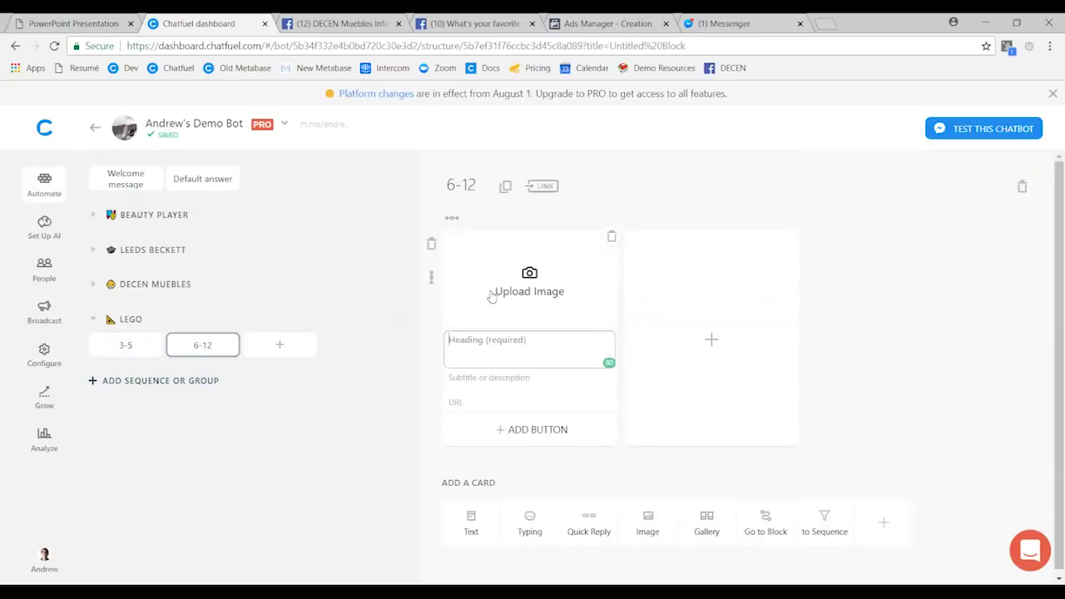
{"action": "left_click", "coordinate": [491, 294]}
{"action": "left_click", "coordinate": [389, 140]}
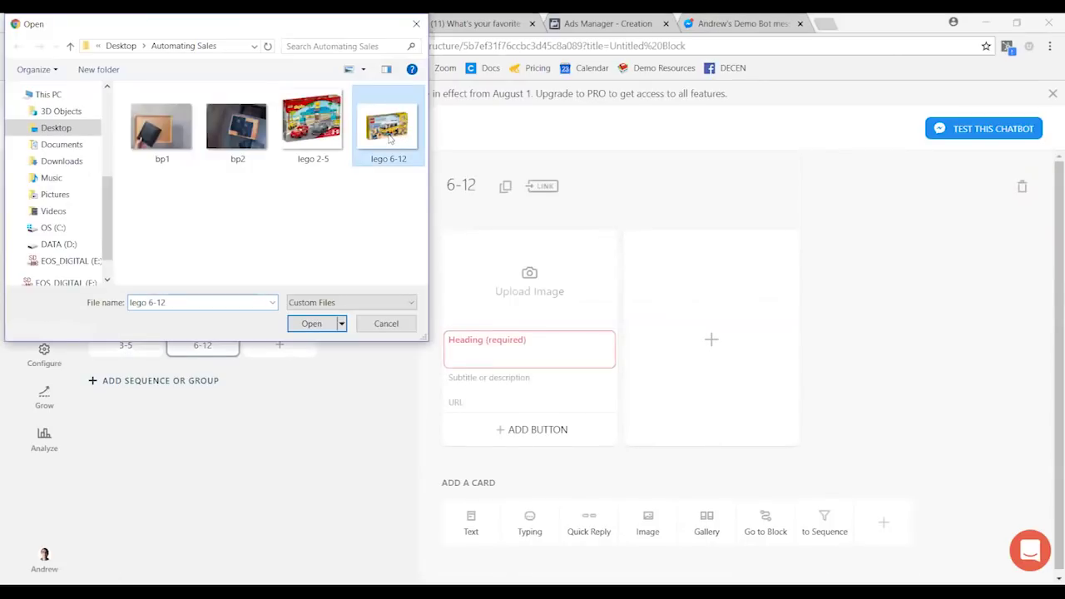
{"action": "key", "text": "Return"}
{"action": "left_click", "coordinate": [539, 295]}
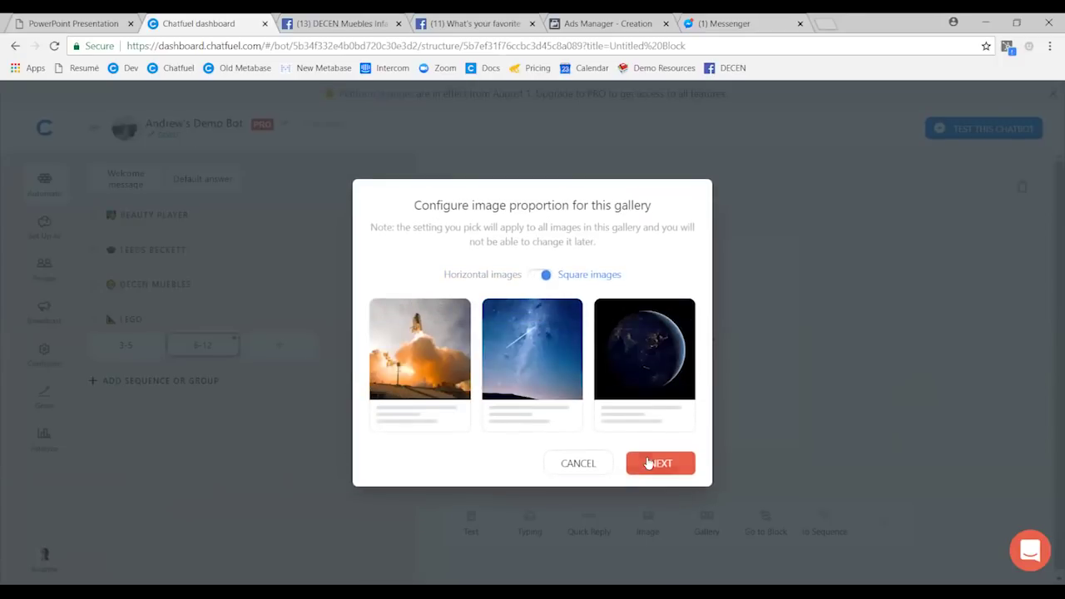
{"action": "left_click", "coordinate": [646, 462]}
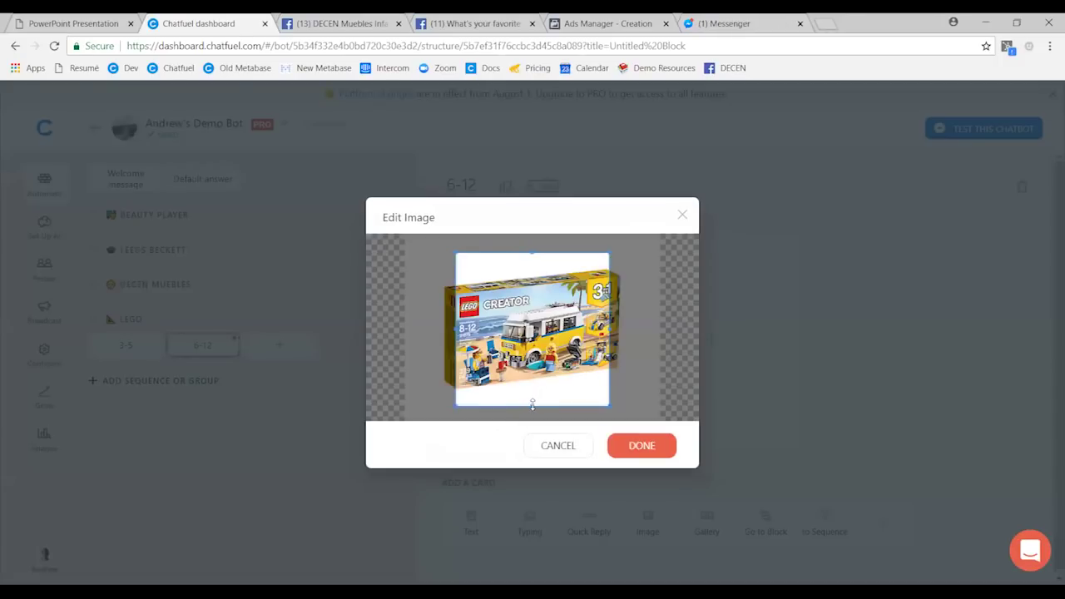
{"action": "left_click_drag", "start_coordinate": [534, 423], "coordinate": [520, 510]}
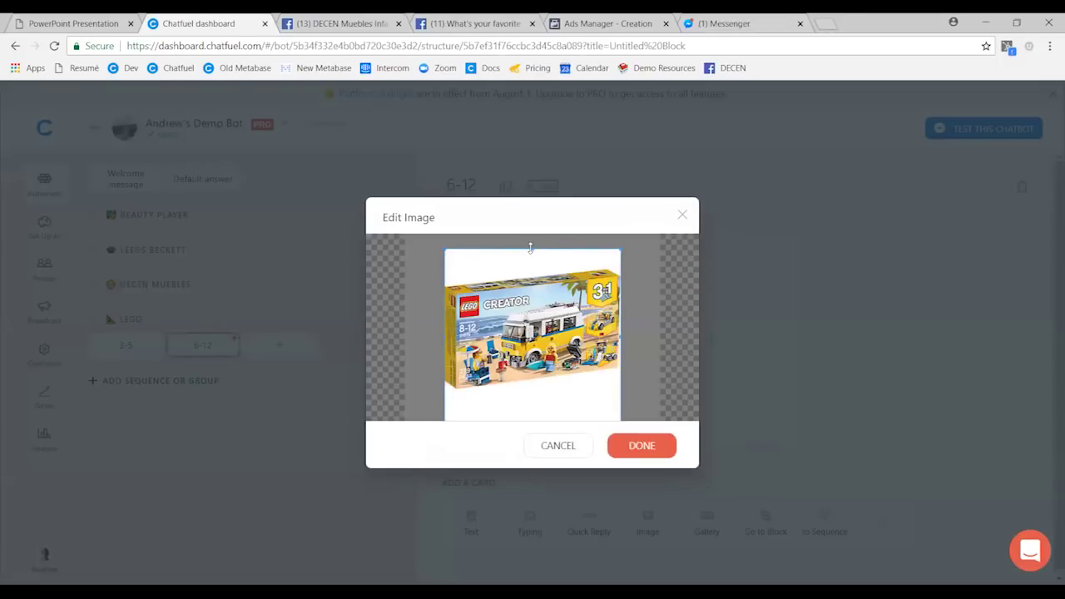
{"action": "left_click_drag", "start_coordinate": [530, 247], "coordinate": [556, 172]}
{"action": "left_click_drag", "start_coordinate": [610, 377], "coordinate": [606, 375]}
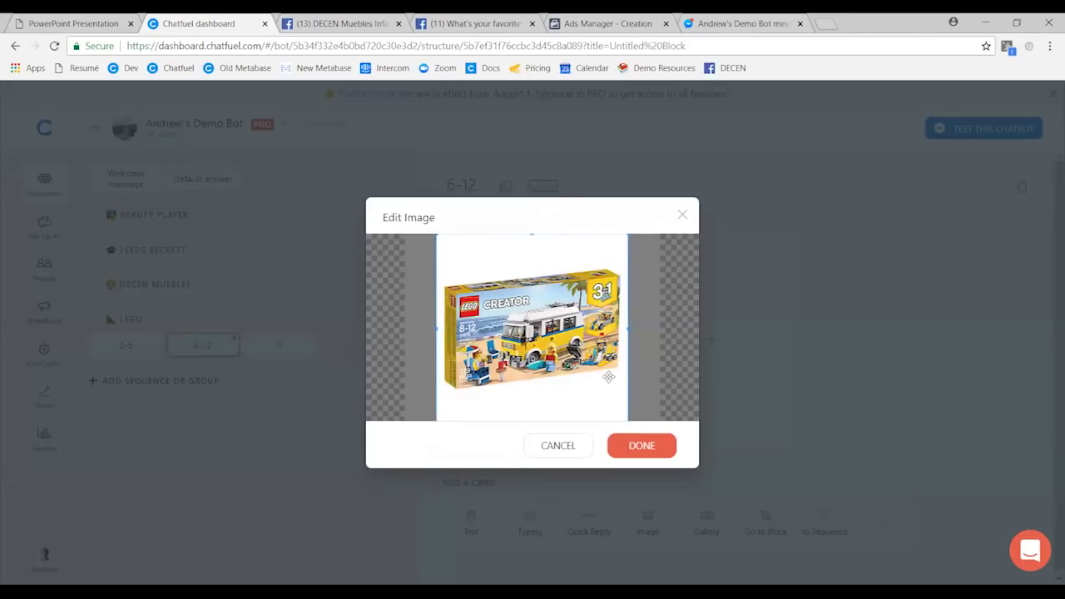
{"action": "left_click", "coordinate": [943, 318]}
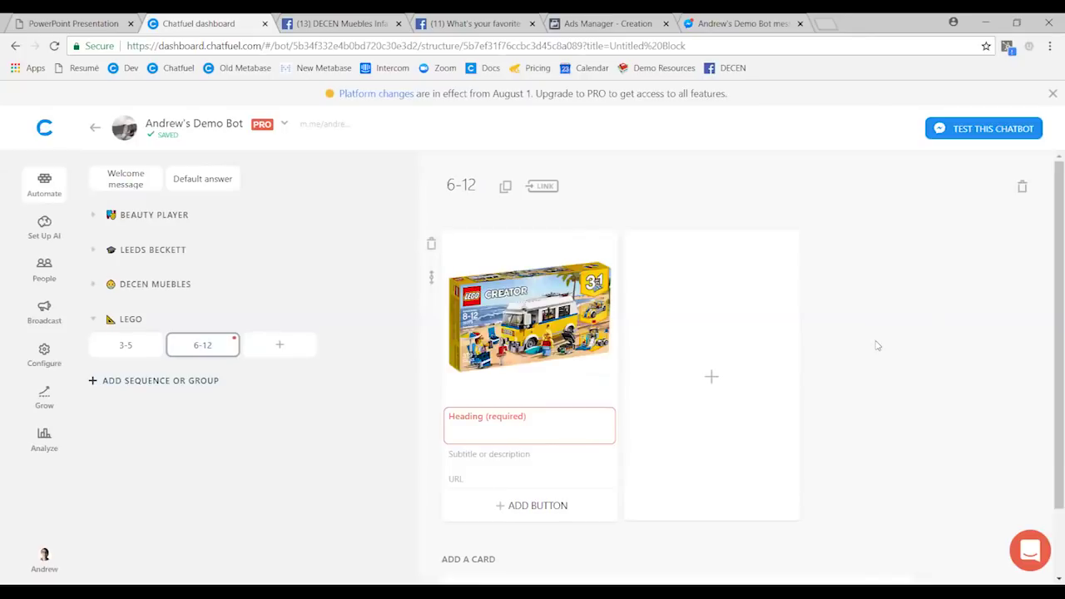
- Title the card 'Beach LEGO Kit' at $79 with a 'Buy Now' button to lego.com/beach-kit
{"action": "key", "text": "F11"}
{"action": "left_click", "coordinate": [501, 343]}
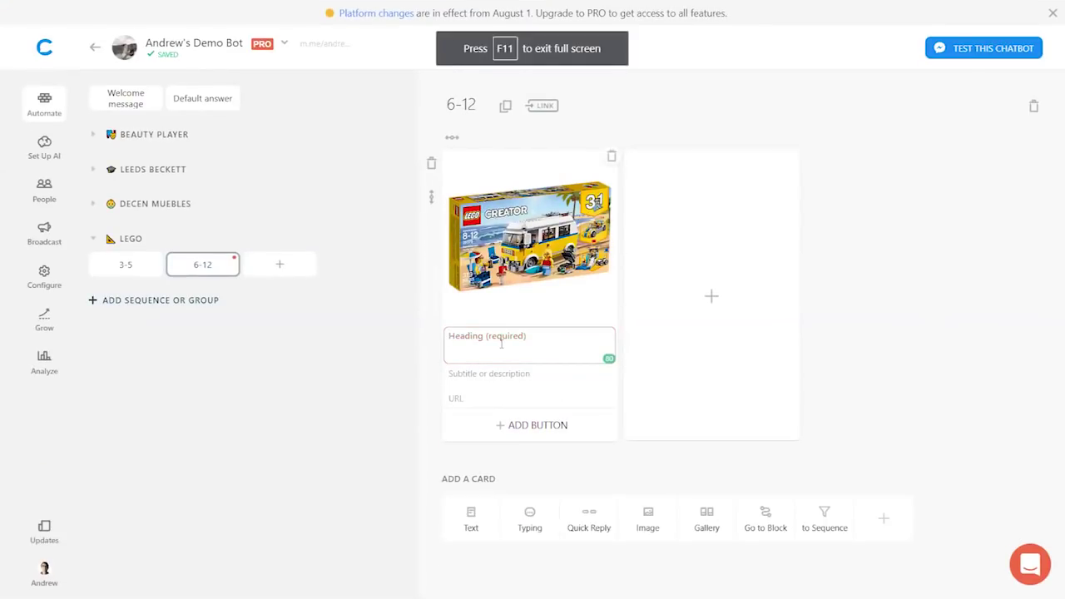
{"action": "type", "text": "Beach LEGO Kit"}
{"action": "left_click", "coordinate": [479, 375]}
{"action": "type", "text": "$79"}
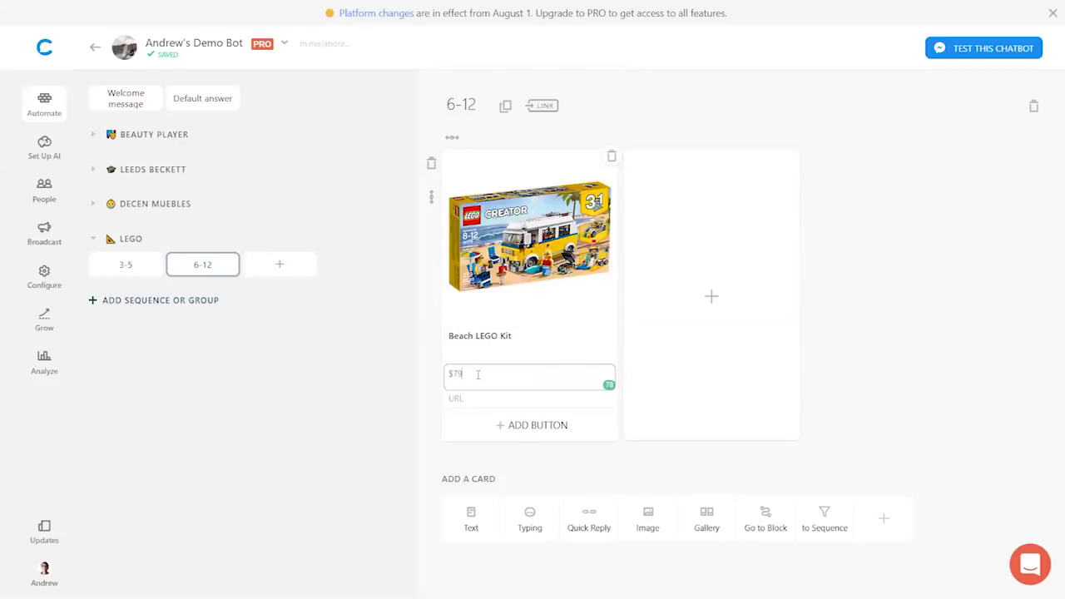
{"action": "left_click", "coordinate": [470, 400]}
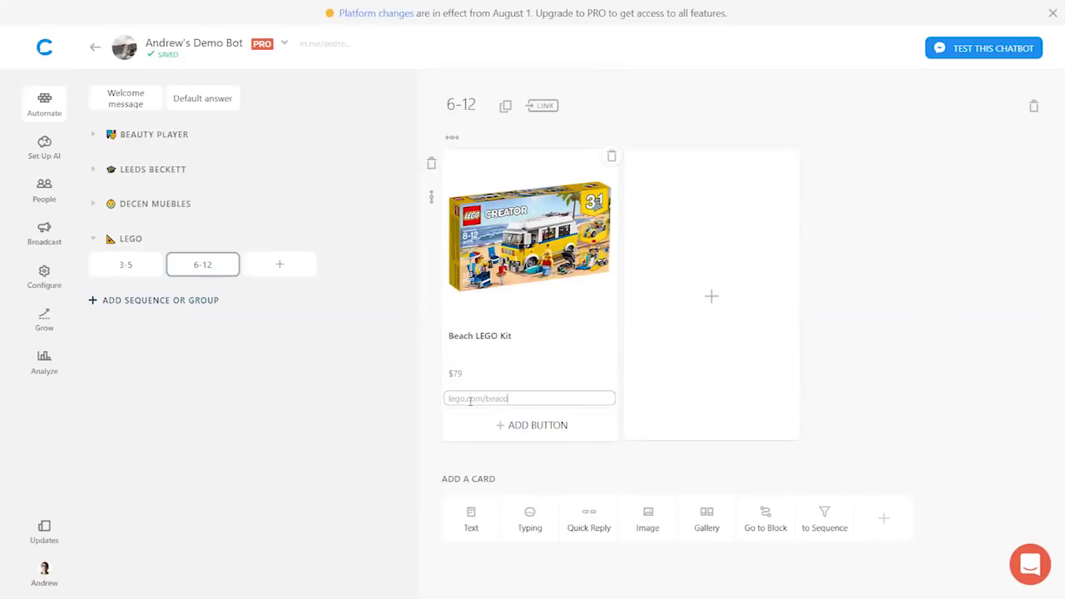
{"action": "left_click", "coordinate": [506, 424]}
{"action": "type", "text": "Buy Now"}
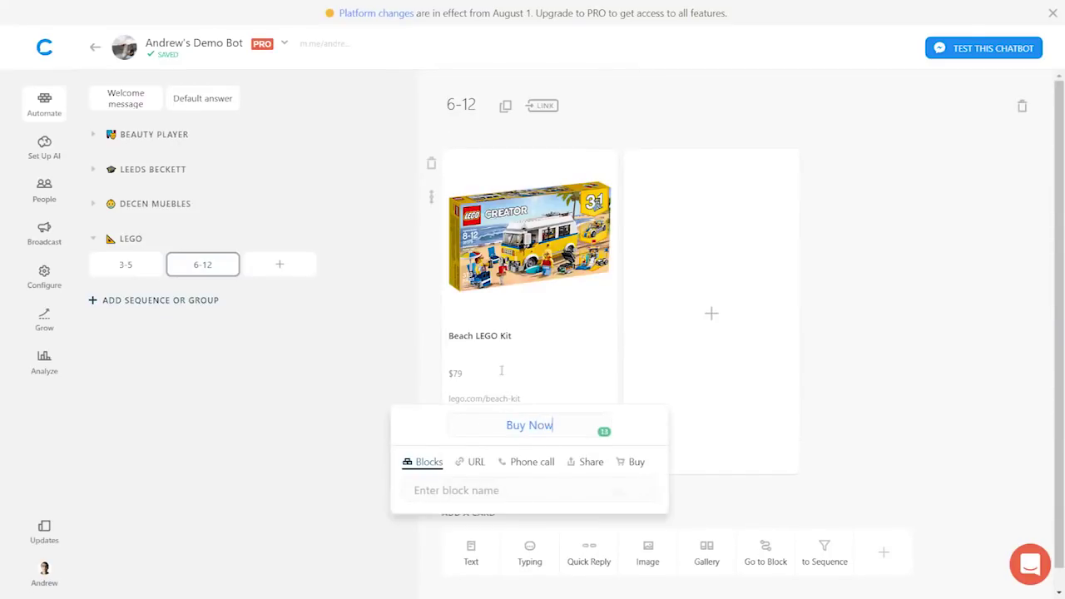
{"action": "key", "text": "Return"}
{"action": "left_click", "coordinate": [478, 451]}
{"action": "key", "text": "ctrl+v"}
{"action": "left_click", "coordinate": [956, 285]}
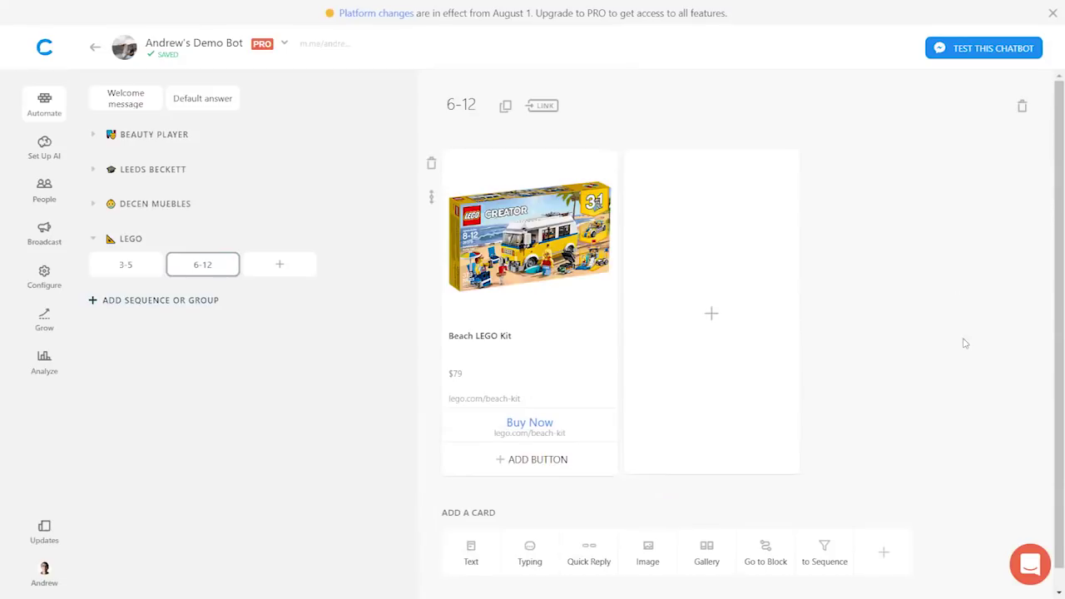
- Return to the 3-5 block, exit full screen, and bring the Ads Manager tab forward
{"action": "left_click", "coordinate": [125, 265]}
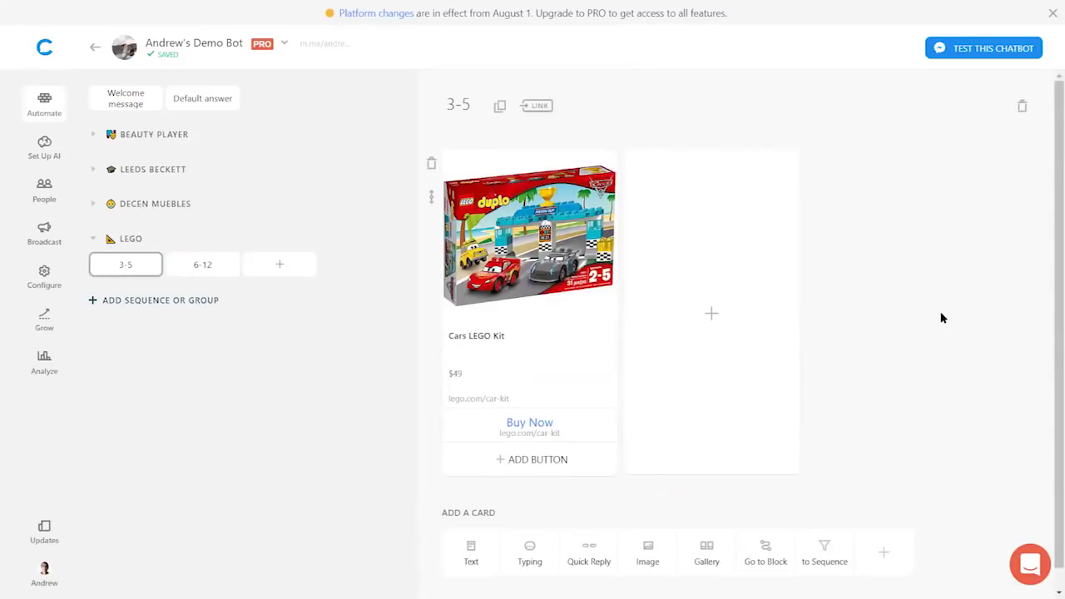
{"action": "key", "text": "F11"}
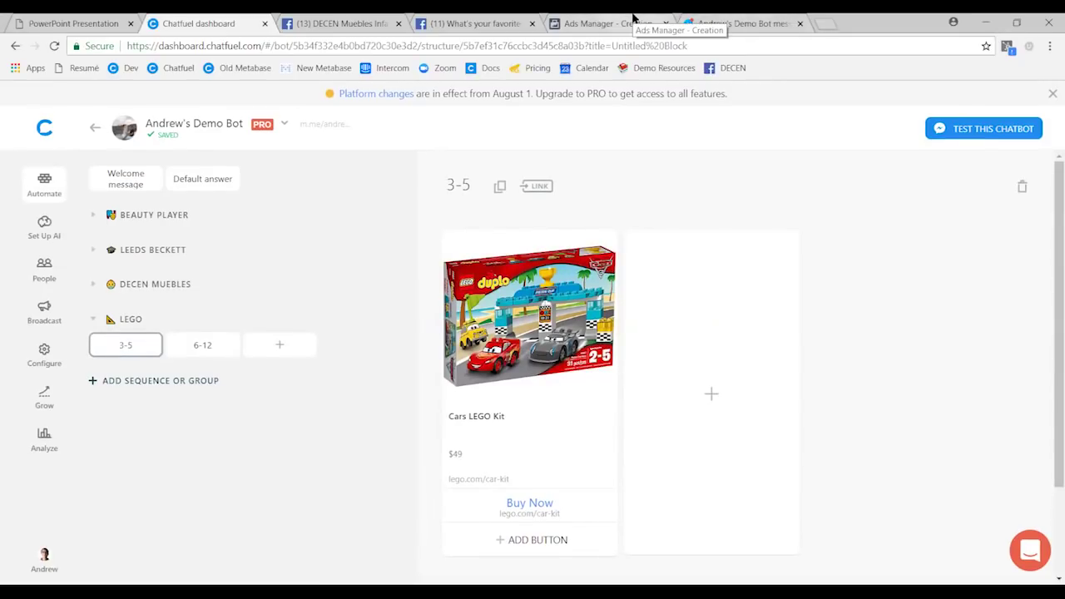
{"action": "left_click_drag", "start_coordinate": [632, 17], "coordinate": [341, 18]}
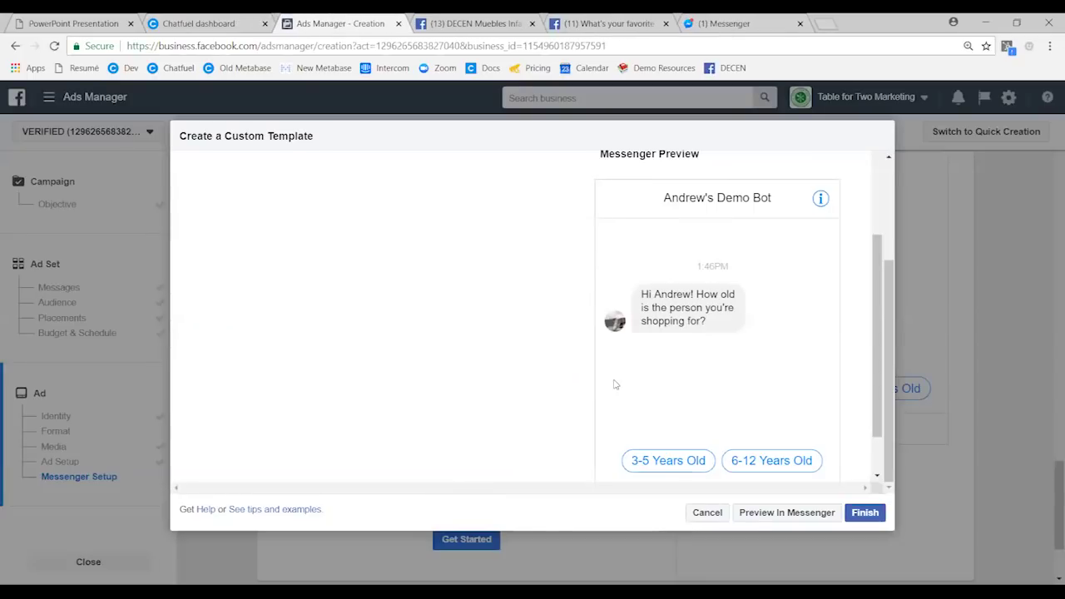
- Set the 3-5 Years Old reply's bot payload to 'block name: 3-5'
{"action": "scroll", "coordinate": [582, 408], "scroll_direction": "up", "scroll_amount": 4}
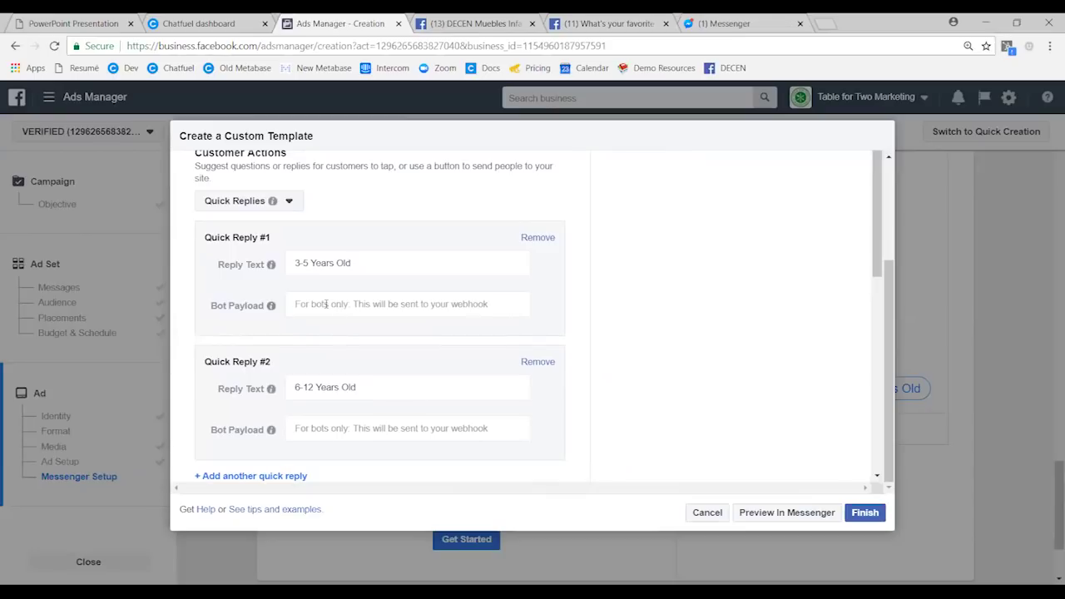
{"action": "left_click", "coordinate": [325, 304]}
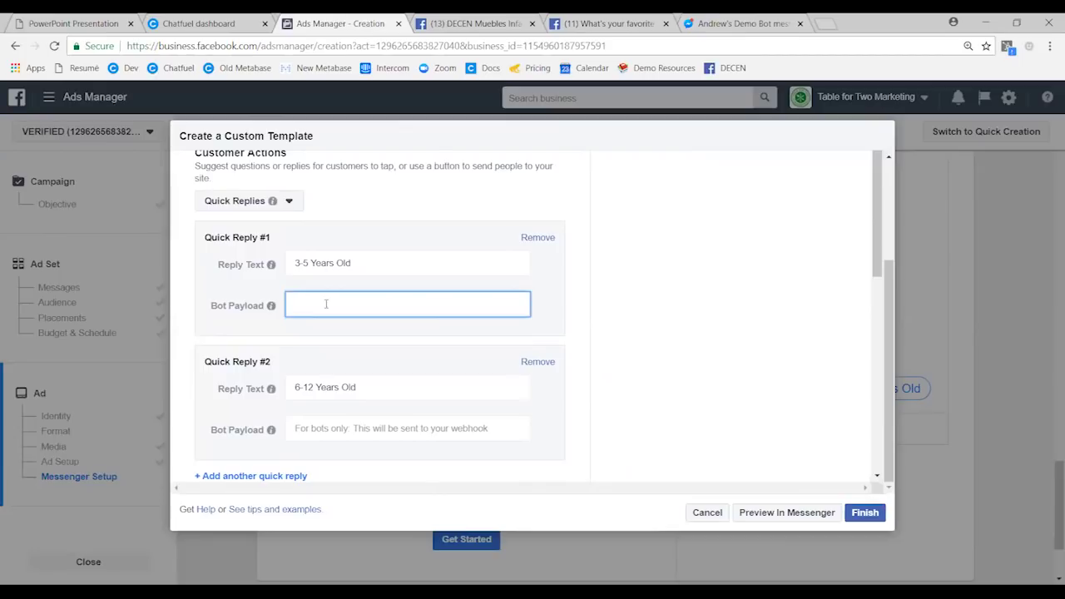
{"action": "type", "text": "block name"}
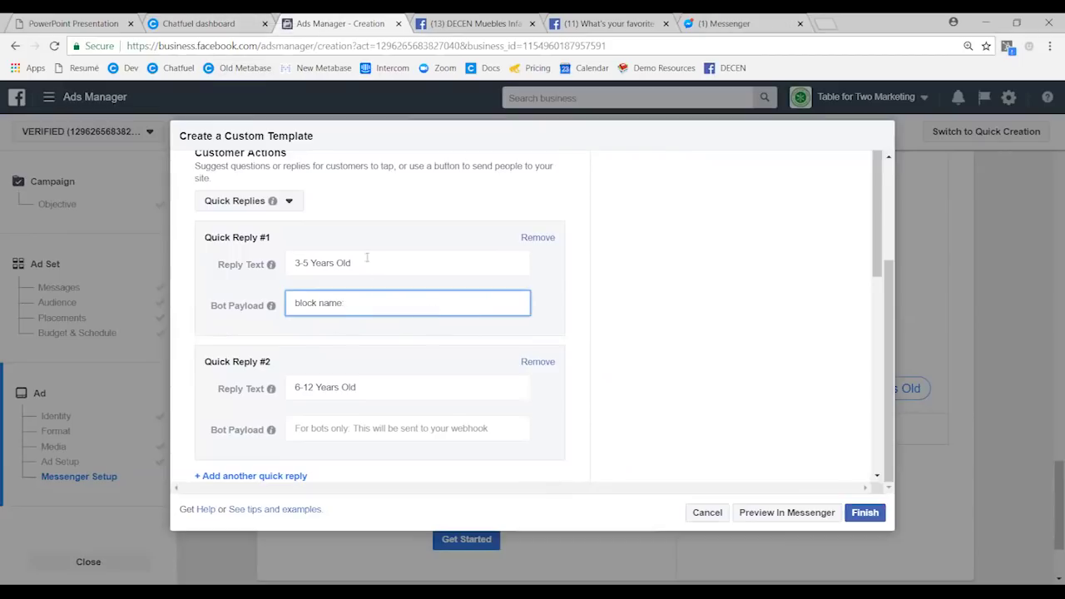
{"action": "left_click", "coordinate": [204, 23]}
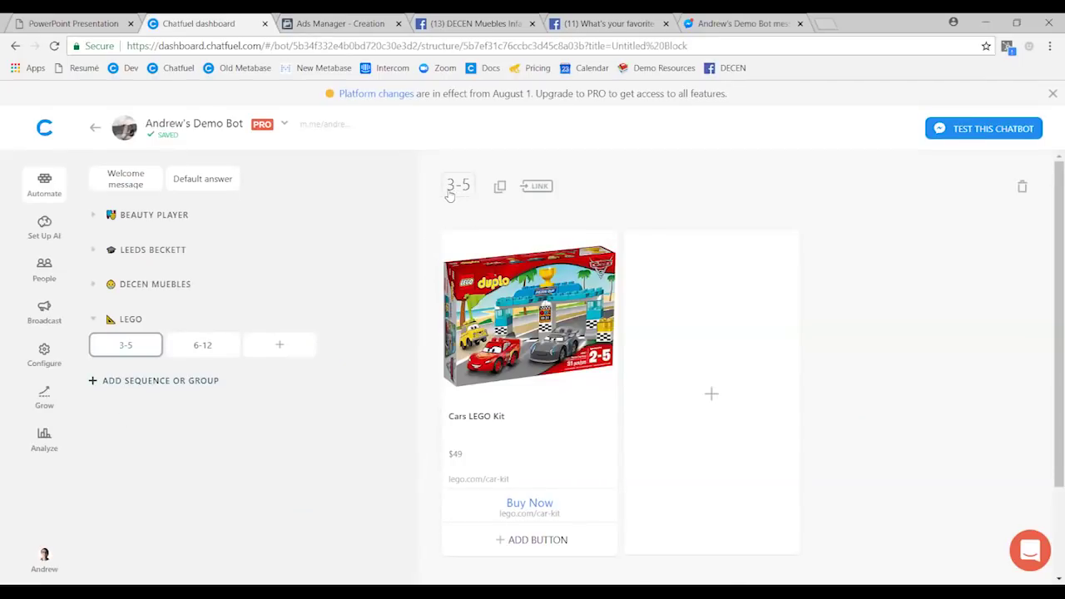
{"action": "left_click", "coordinate": [352, 20]}
{"action": "type", "text": "5"}
{"action": "left_click", "coordinate": [582, 328]}
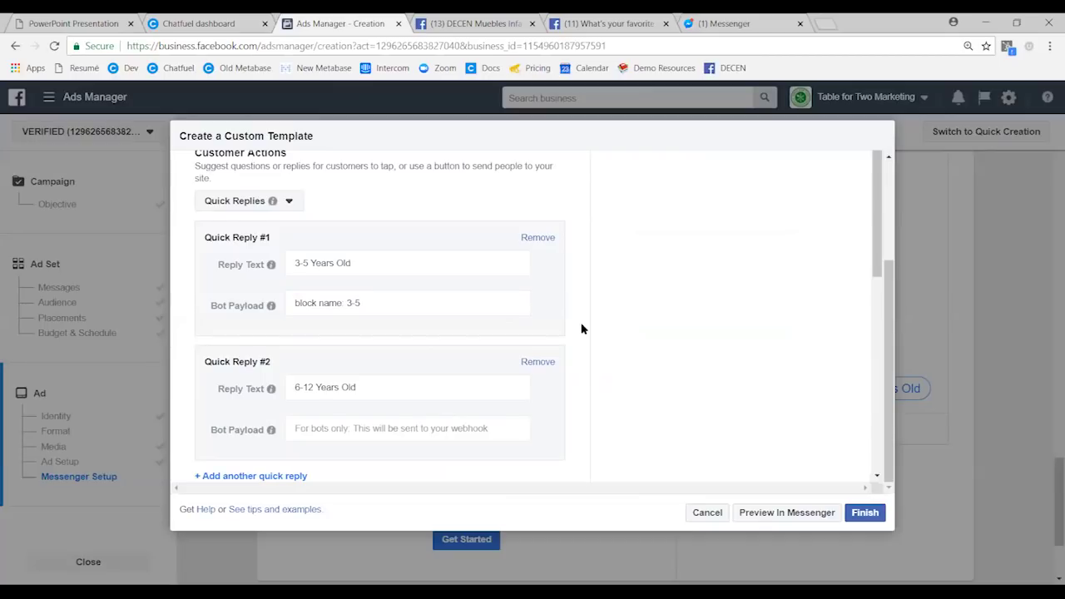
{"action": "scroll", "coordinate": [574, 327], "scroll_direction": "down", "scroll_amount": 1}
- Set the 6-12 Years Old reply's payload to 'block name: 6-12' and send a Messenger preview
{"action": "left_click", "coordinate": [325, 200]}
{"action": "left_click", "coordinate": [307, 336]}
{"action": "type", "text": "vlock name: "}
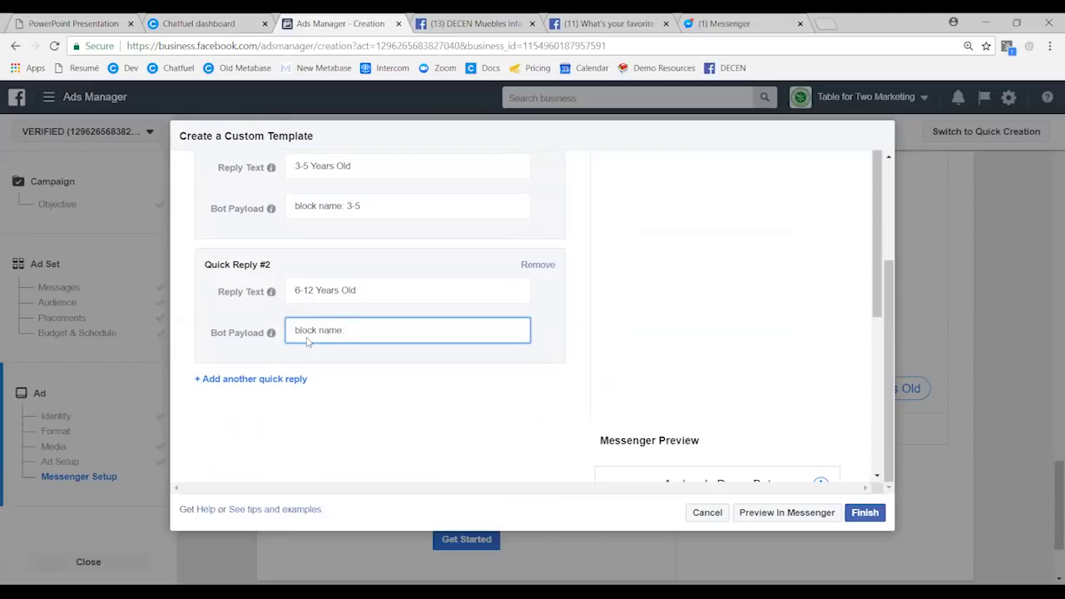
{"action": "type", "text": "6-12"}
{"action": "left_click", "coordinate": [583, 332]}
{"action": "scroll", "coordinate": [587, 332], "scroll_direction": "down", "scroll_amount": 4}
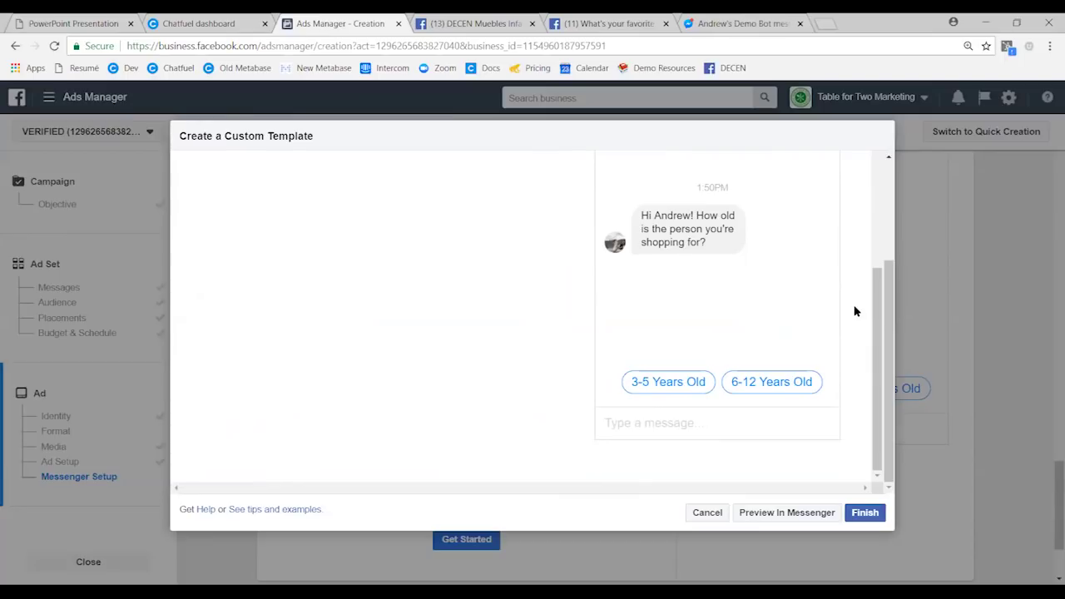
{"action": "scroll", "coordinate": [848, 297], "scroll_direction": "up", "scroll_amount": 1}
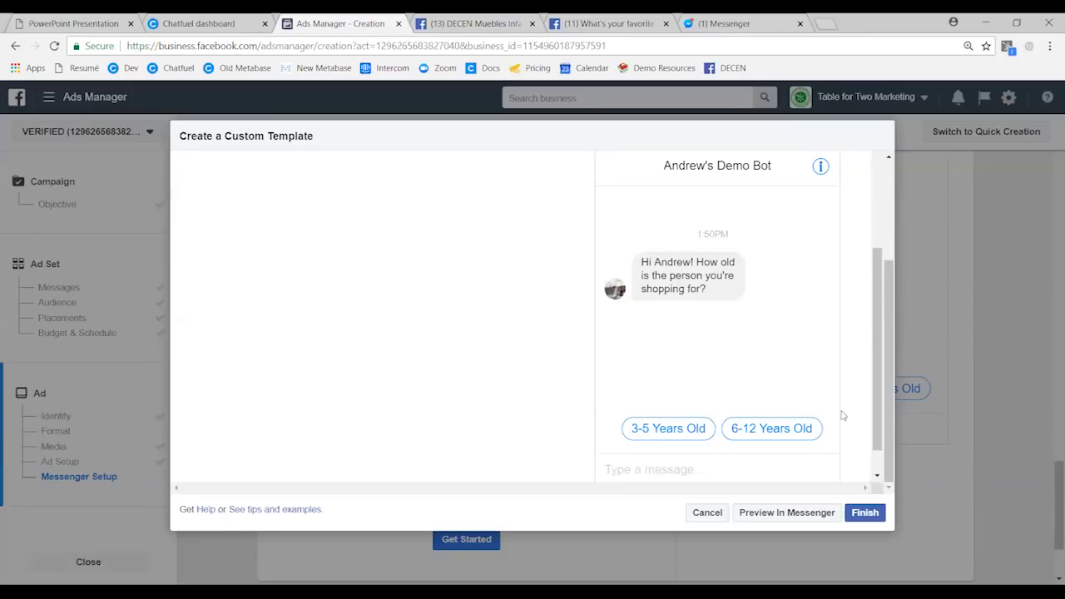
{"action": "scroll", "coordinate": [840, 416], "scroll_direction": "down", "scroll_amount": 1}
{"action": "left_click", "coordinate": [773, 516]}
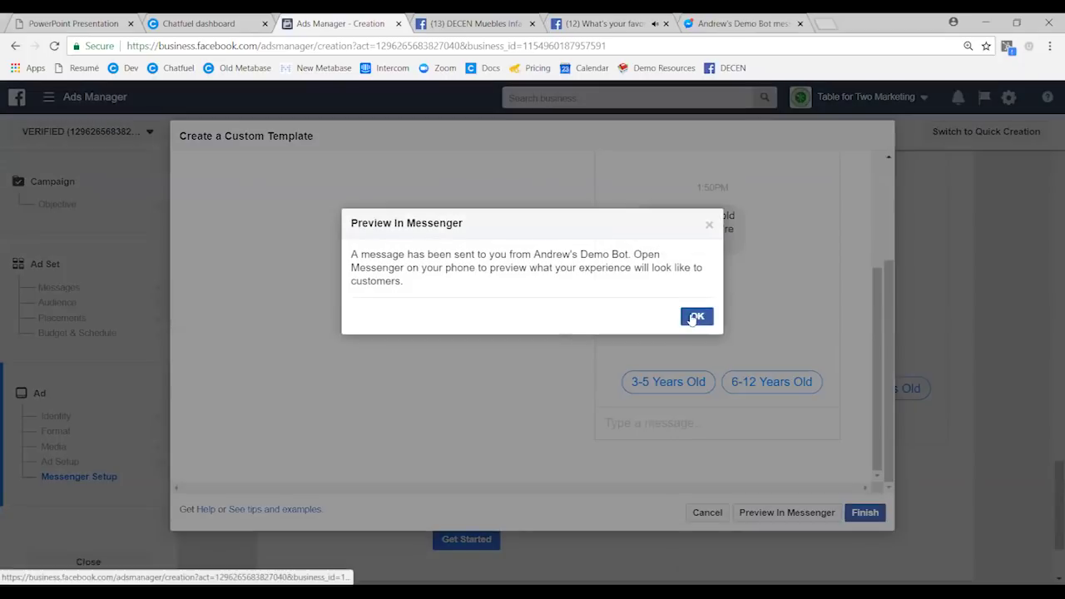
{"action": "left_click", "coordinate": [692, 319]}
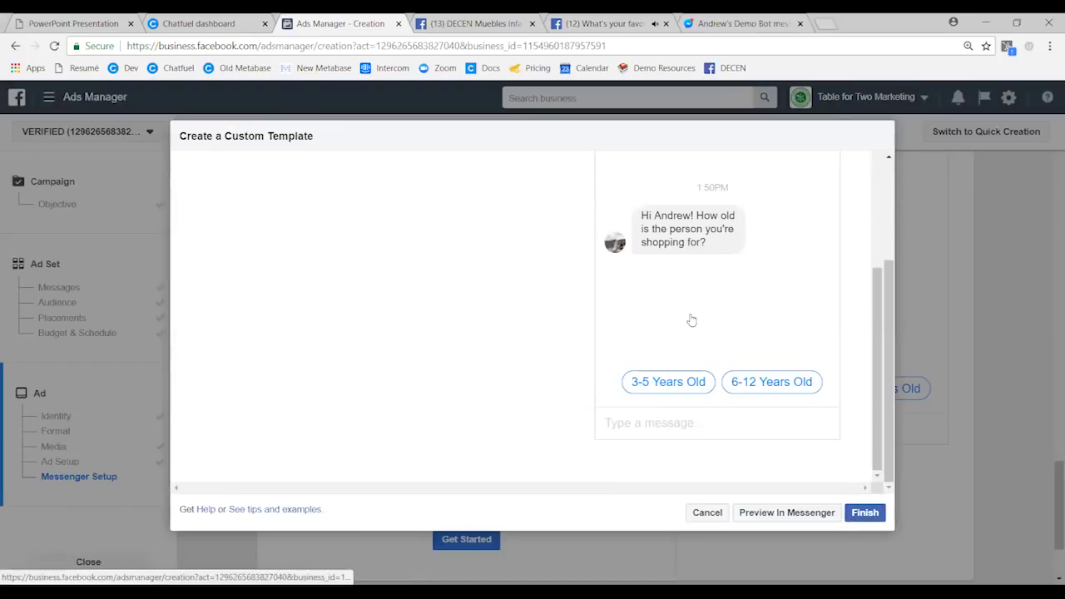
- Delete the existing demo bot conversation in Messenger
{"action": "left_click", "coordinate": [740, 23]}
{"action": "left_click", "coordinate": [252, 183]}
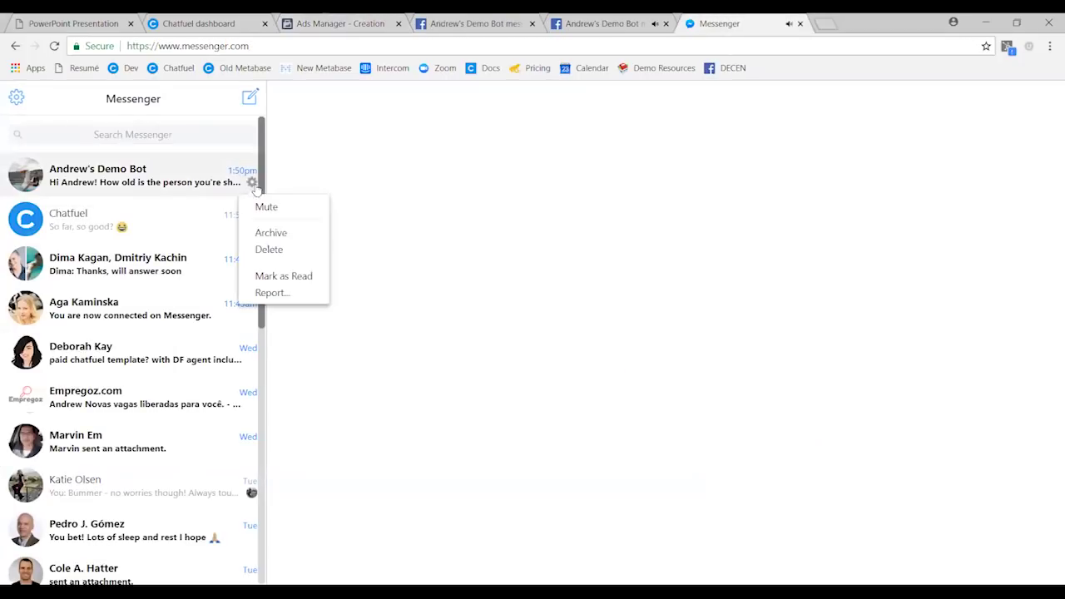
{"action": "left_click", "coordinate": [269, 248]}
{"action": "left_click", "coordinate": [582, 287]}
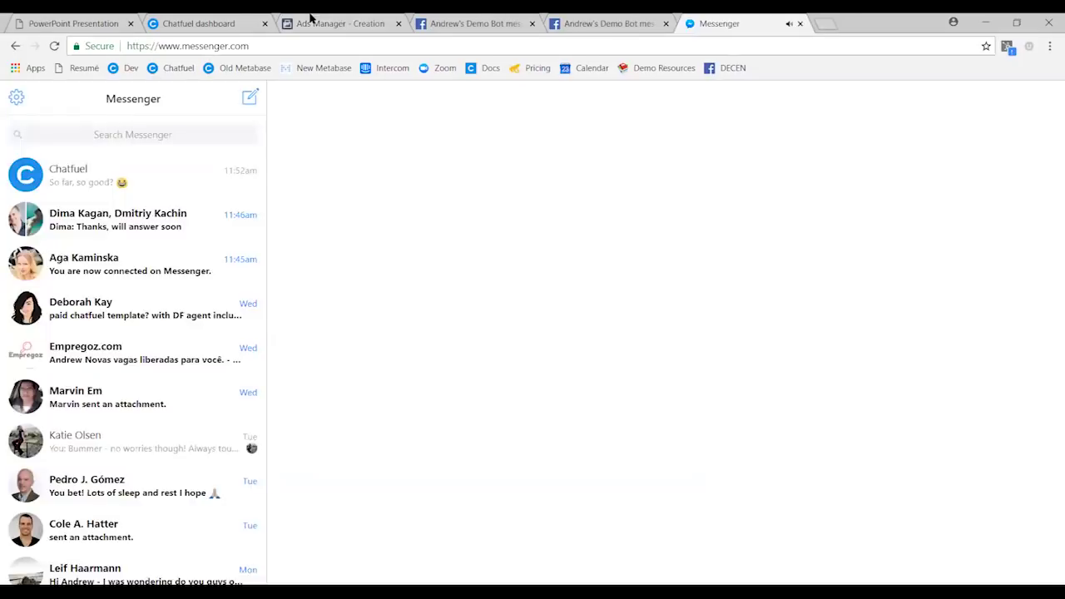
- Resend the preview and answer '6-12 Years Old' to receive the Beach LEGO Kit card
{"action": "left_click", "coordinate": [312, 20]}
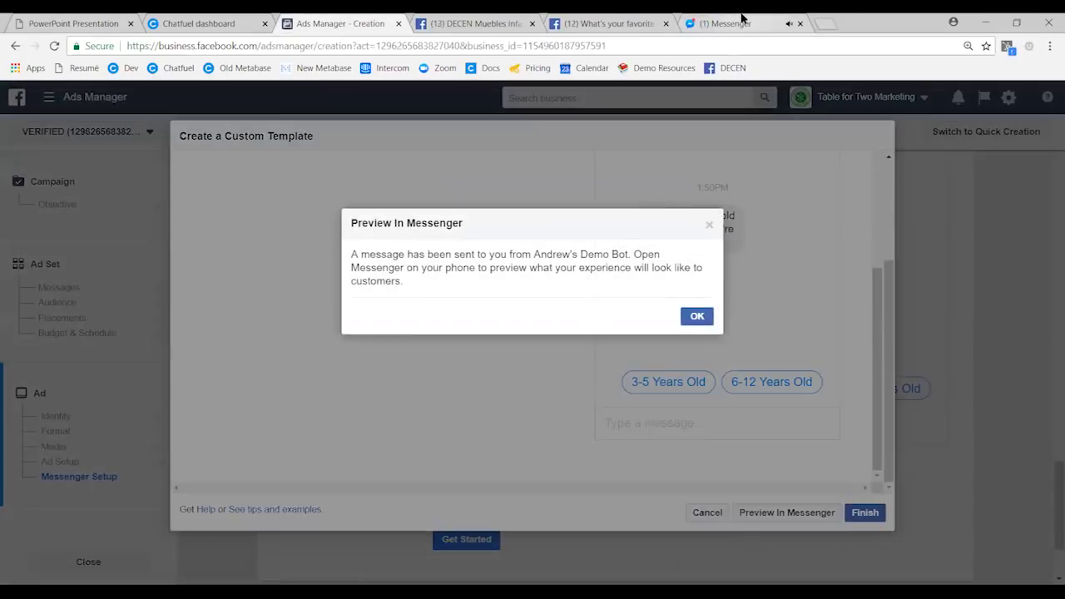
{"action": "left_click", "coordinate": [739, 24]}
{"action": "left_click", "coordinate": [226, 171]}
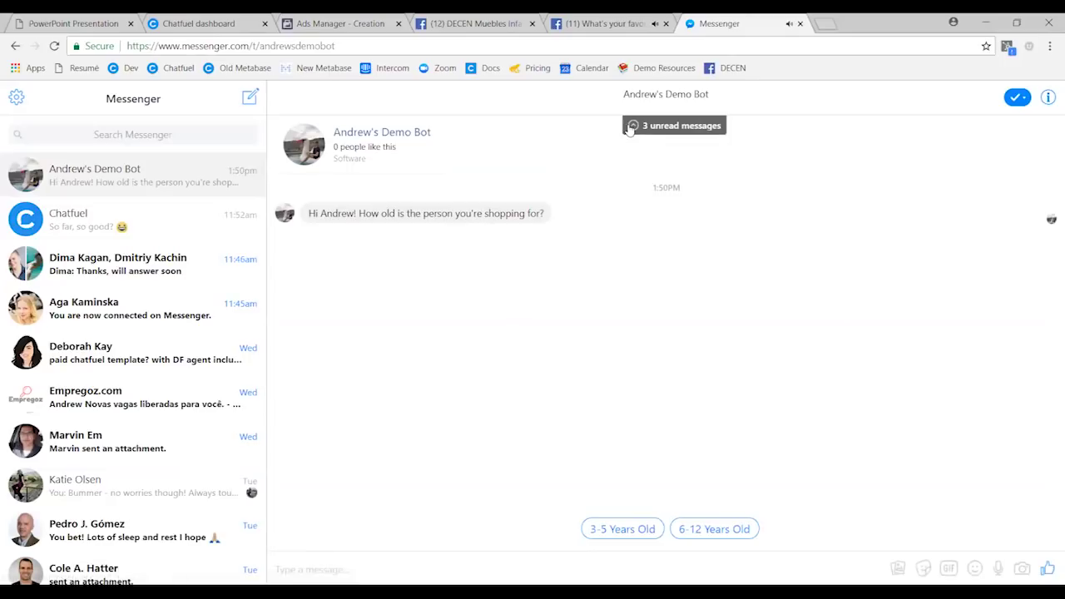
{"action": "left_click", "coordinate": [632, 126]}
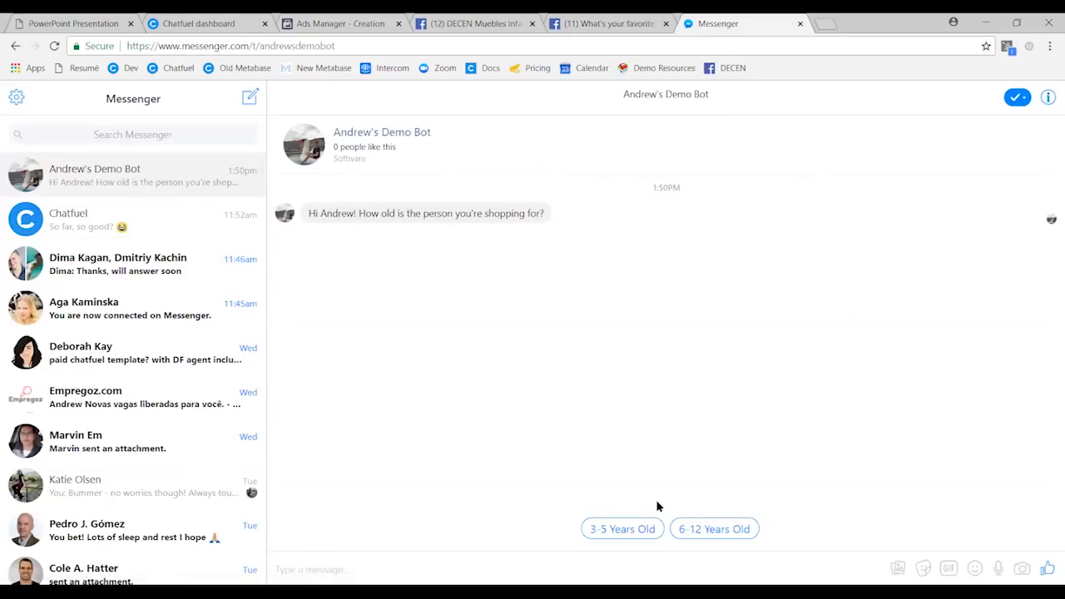
{"action": "left_click", "coordinate": [685, 529]}
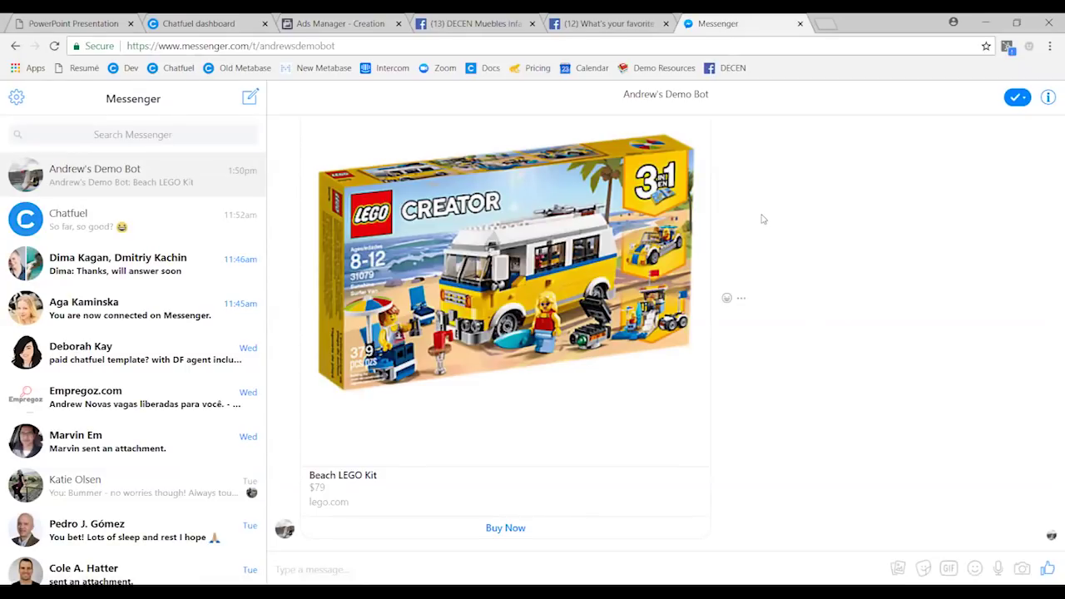
{"action": "scroll", "coordinate": [762, 219], "scroll_direction": "up", "scroll_amount": 1}
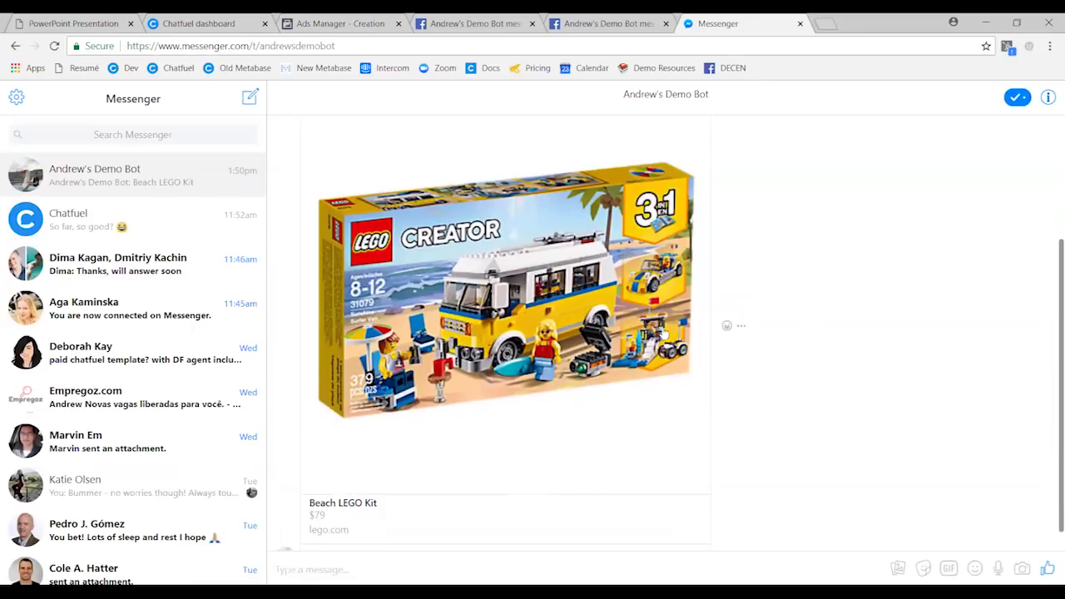
{"action": "scroll", "coordinate": [793, 422], "scroll_direction": "down", "scroll_amount": 1}
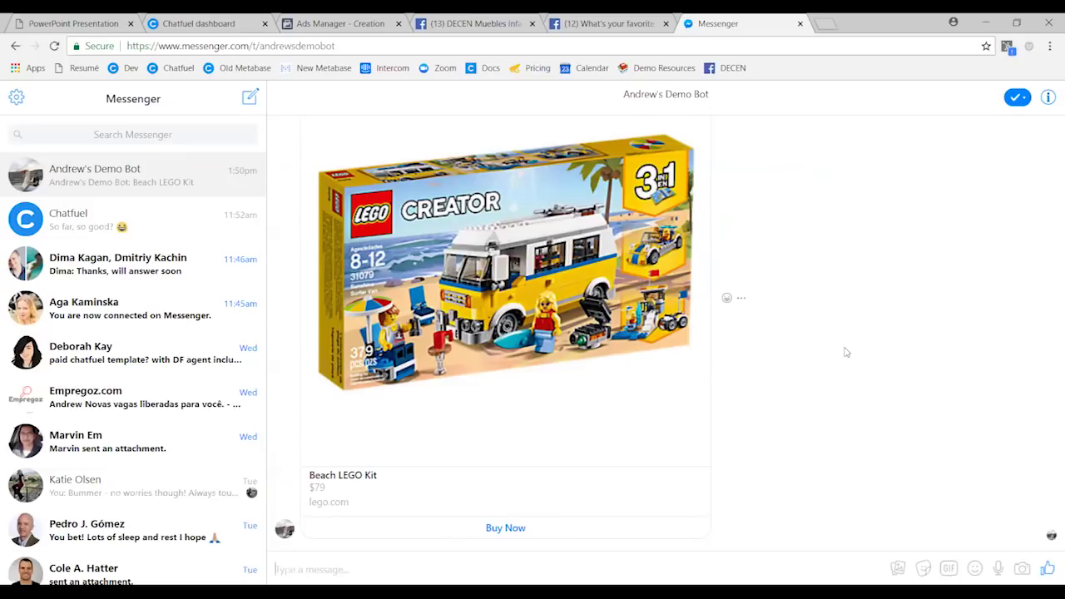
{"action": "left_click", "coordinate": [75, 23]}
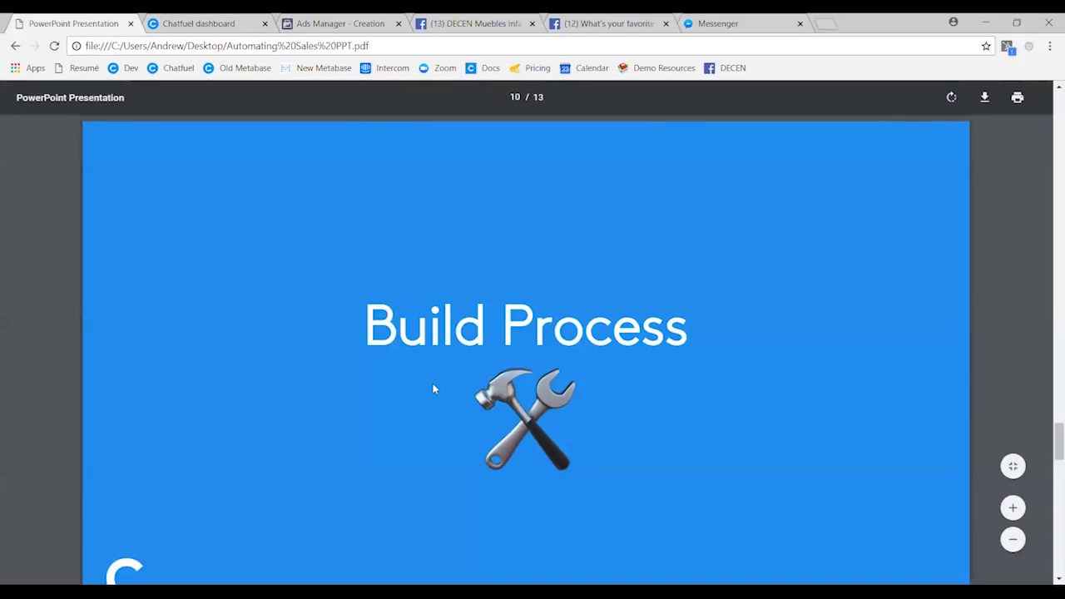
- Present the slides full screen from Build Process to Q & A, then return to Chatfuel
{"action": "key", "text": "F11"}
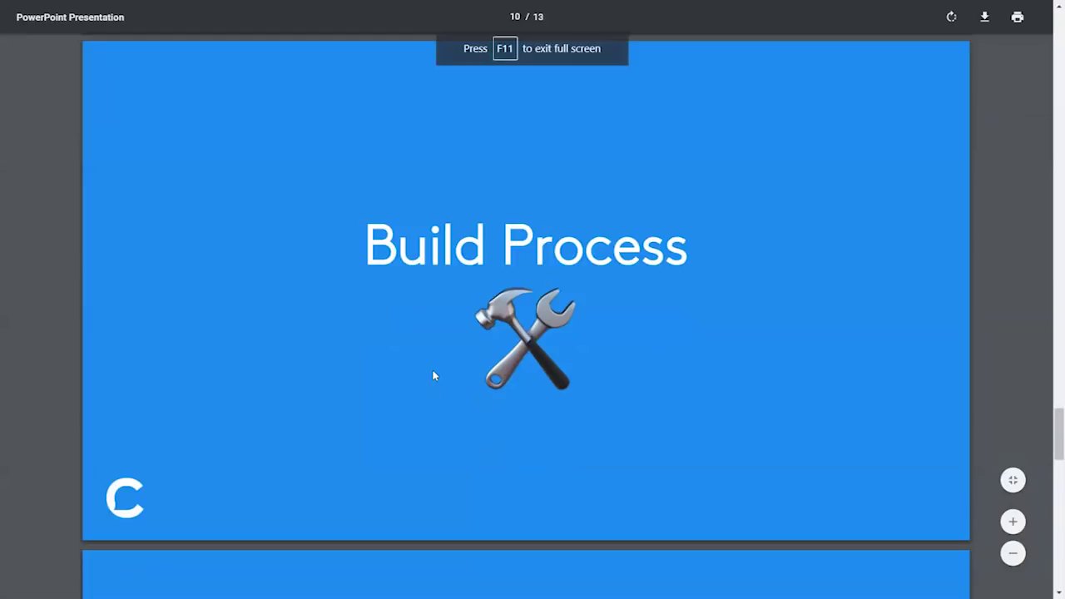
{"action": "key", "text": "Right"}
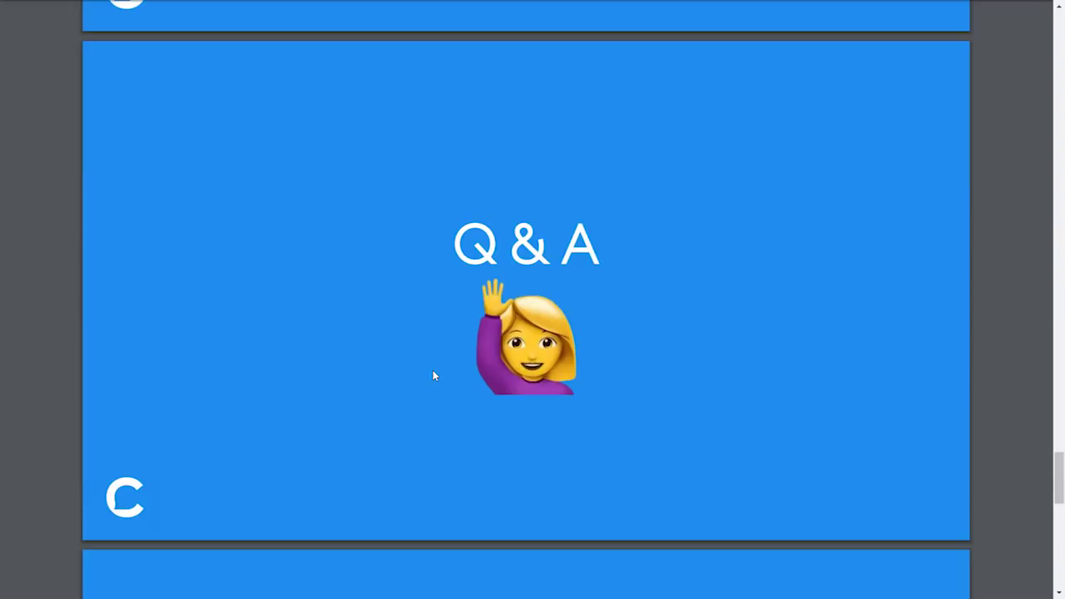
{"action": "key", "text": "F11"}
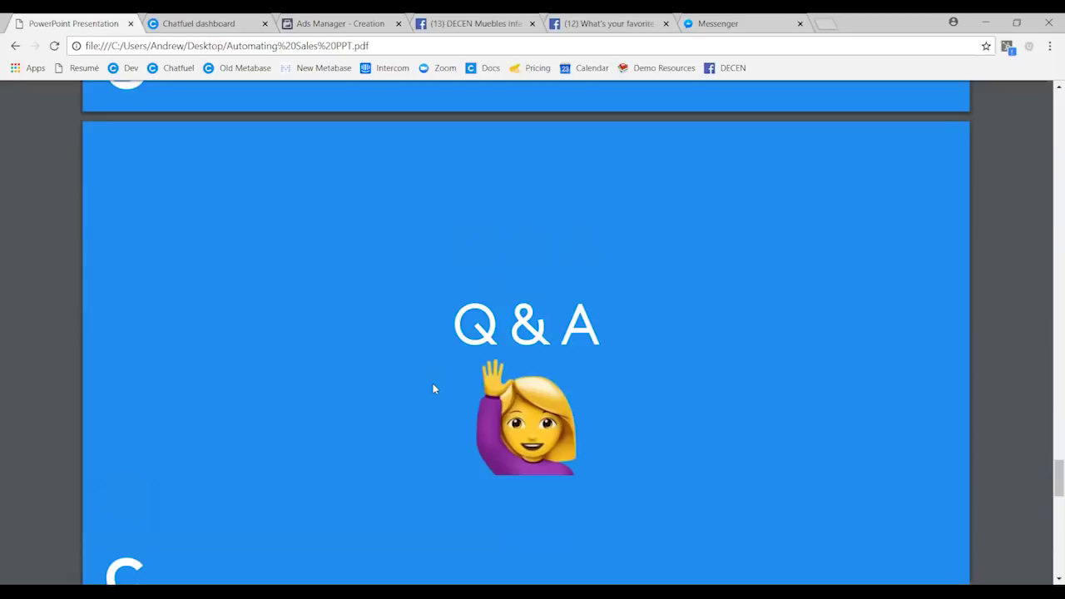
{"action": "left_click", "coordinate": [200, 20]}
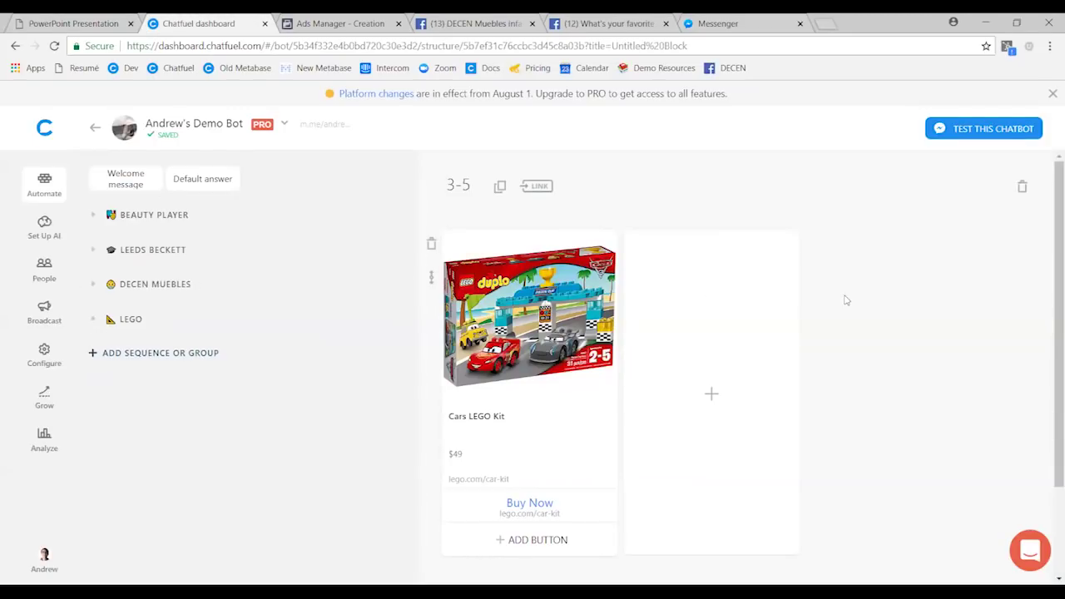
- Put the Chatfuel dashboard in full screen and go to the bot's Configure page
{"action": "key", "text": "F11"}
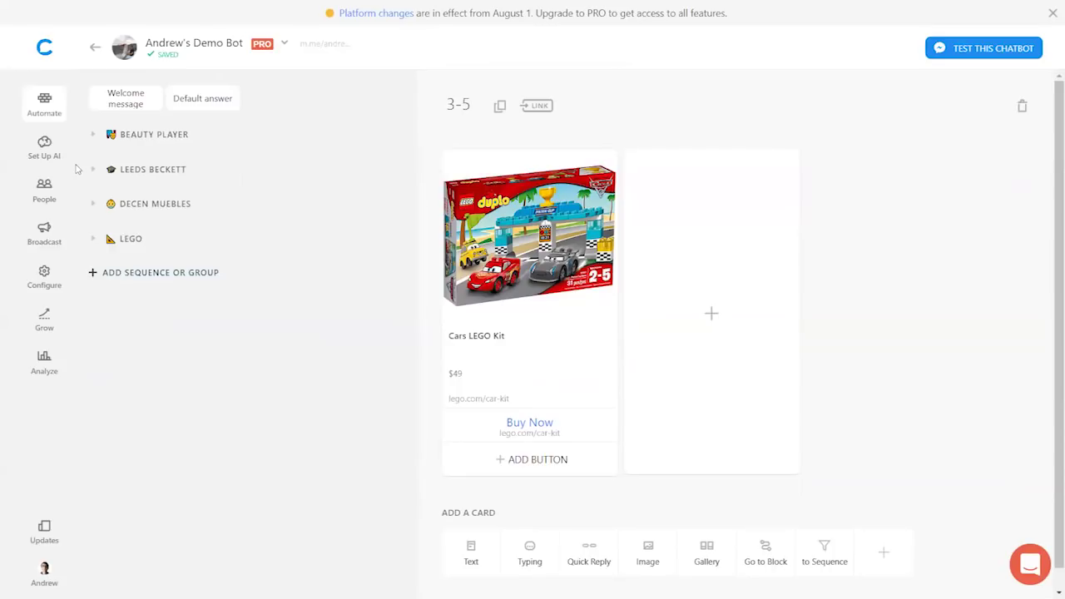
{"action": "left_click", "coordinate": [44, 275]}
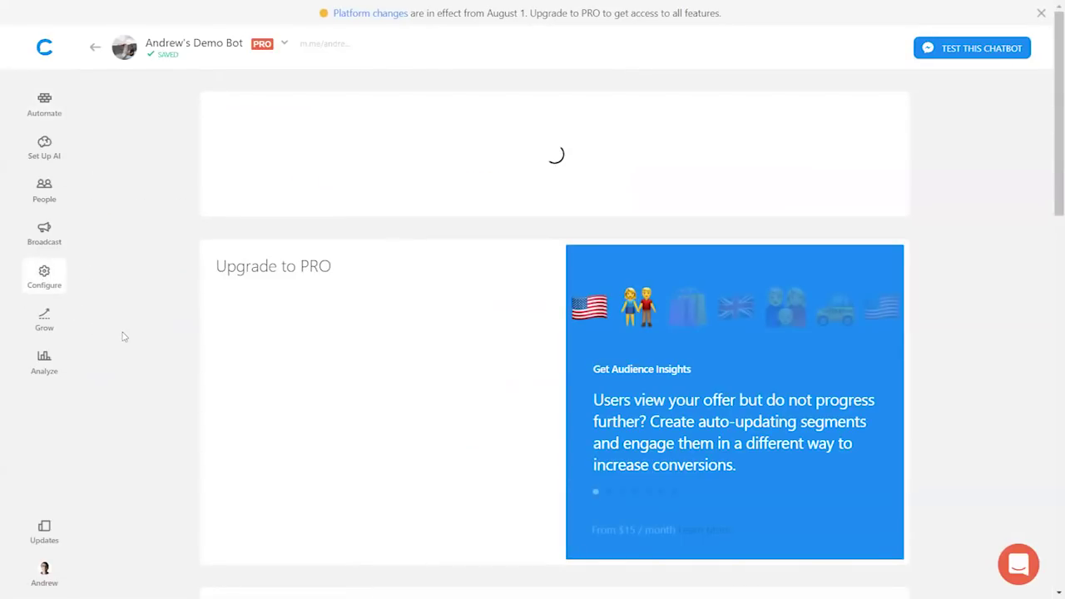
- Review the Persistent Menu settings, then view the People list of 16 users
{"action": "scroll", "coordinate": [122, 336], "scroll_direction": "down", "scroll_amount": 2}
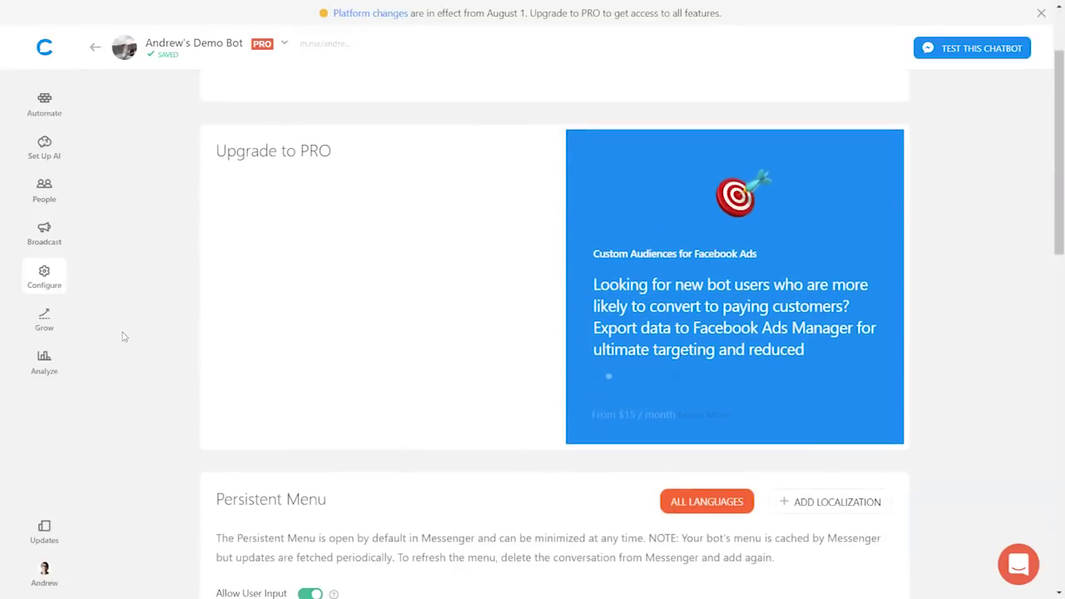
{"action": "scroll", "coordinate": [123, 337], "scroll_direction": "down", "scroll_amount": 5}
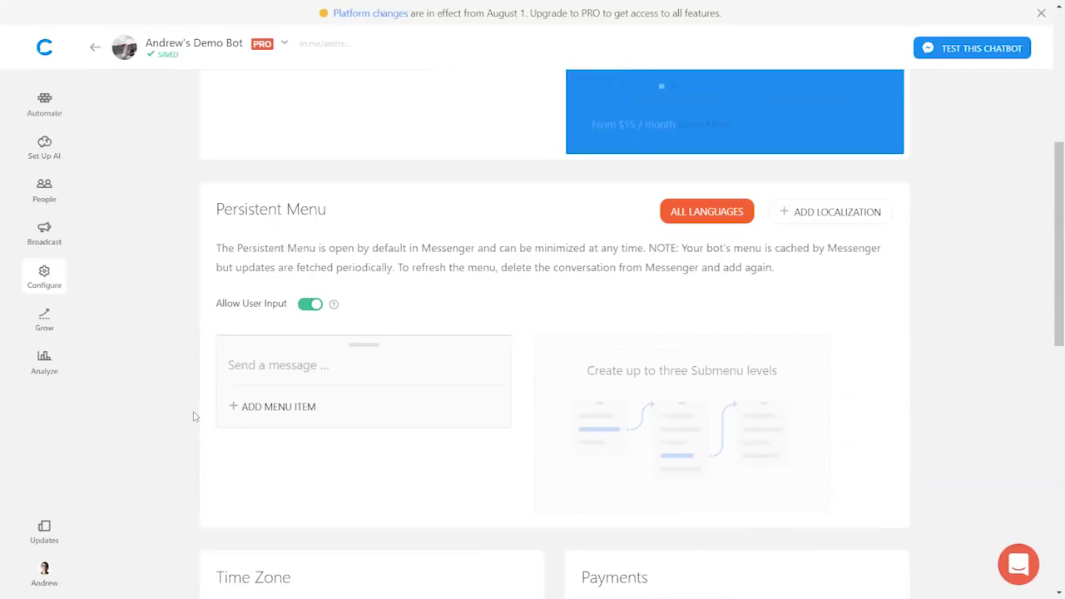
{"action": "left_click", "coordinate": [46, 193]}
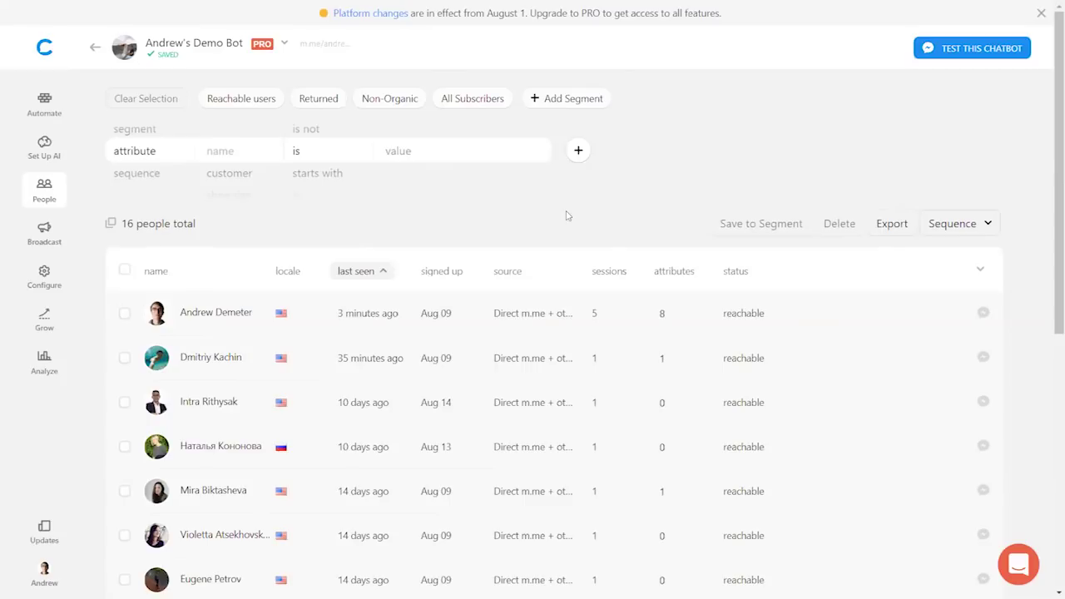
- Show the presentation full screen at slide 12, '50% OFF Strategy Sessions'
{"action": "key", "text": "F11"}
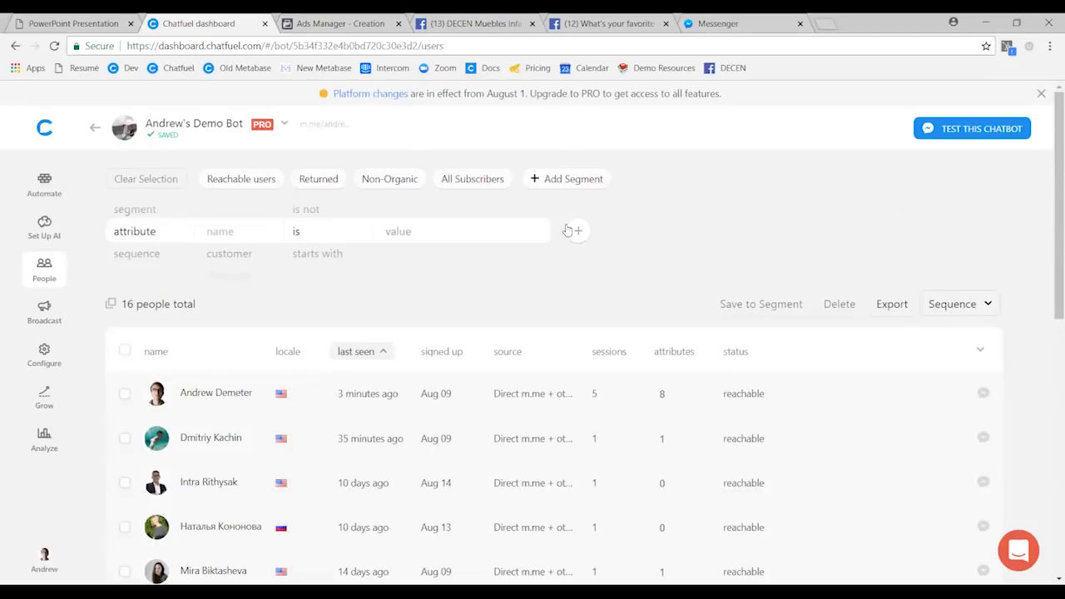
{"action": "left_click", "coordinate": [81, 18]}
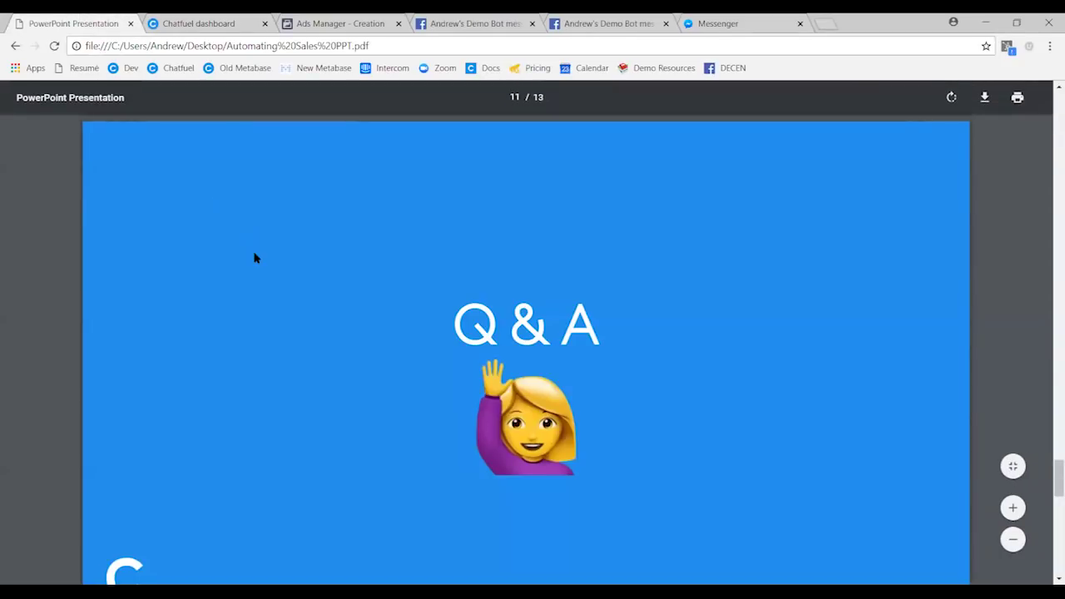
{"action": "key", "text": "F11"}
{"action": "key", "text": "Right"}
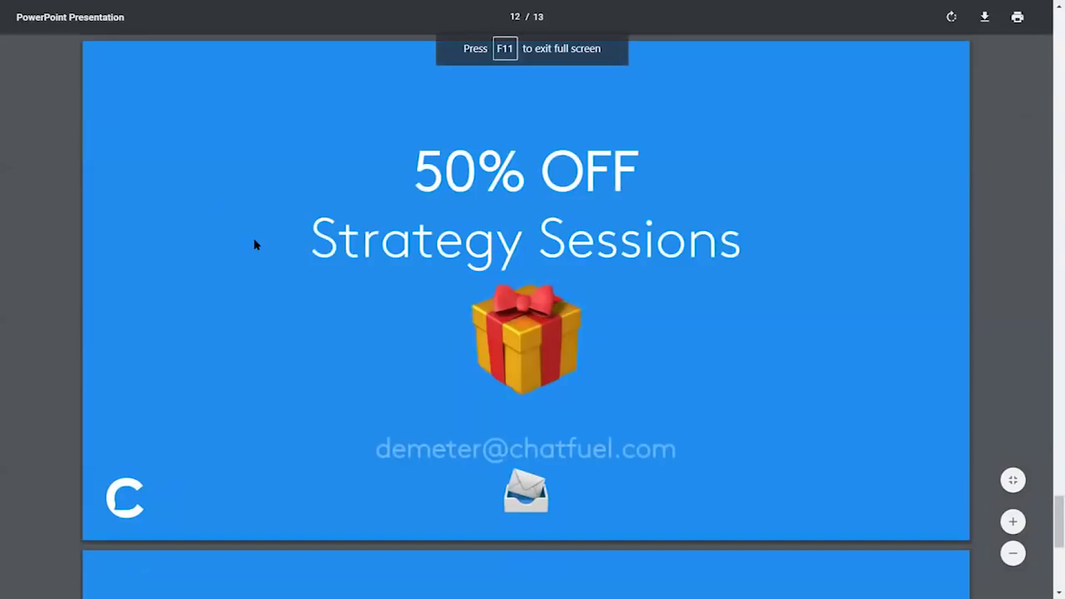